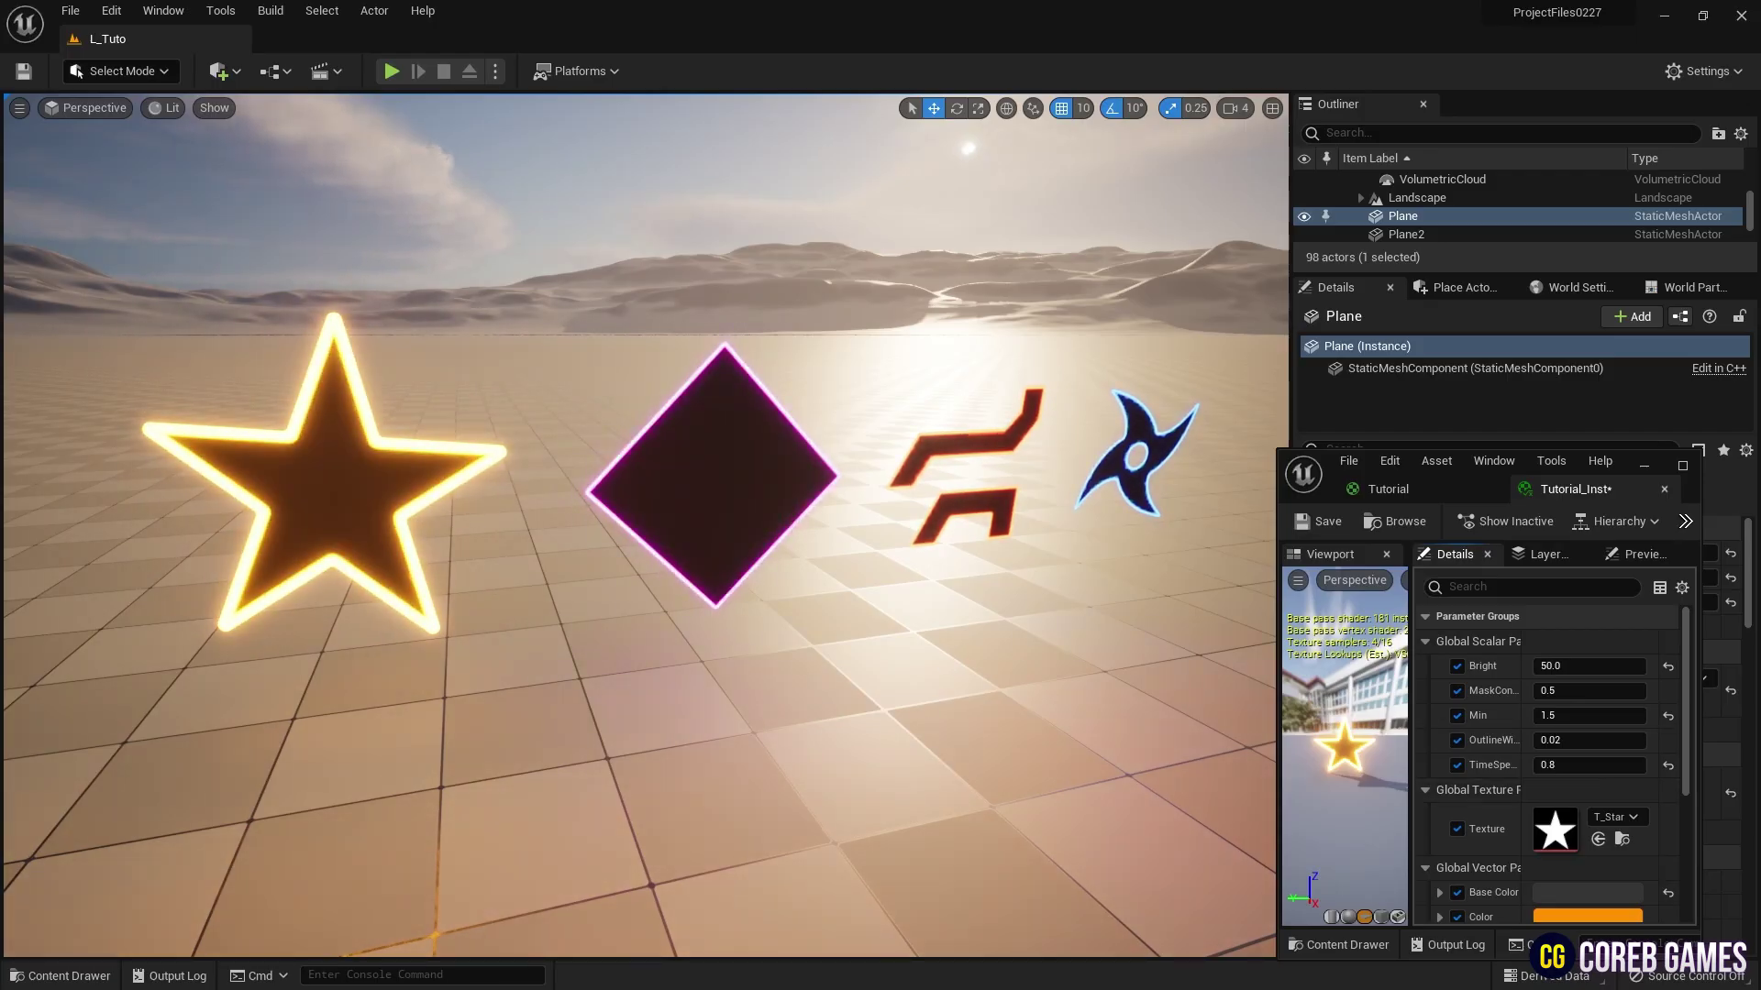
Replace the star texture of the material instance with a plain white texture and try out its outline width
{"action": "left_click_drag", "start_coordinate": [971, 723], "coordinate": [1555, 850]}
{"action": "key", "text": "a"}
{"action": "right_click_drag", "start_coordinate": [1179, 712], "coordinate": [1302, 652]}
{"action": "key", "text": "a"}
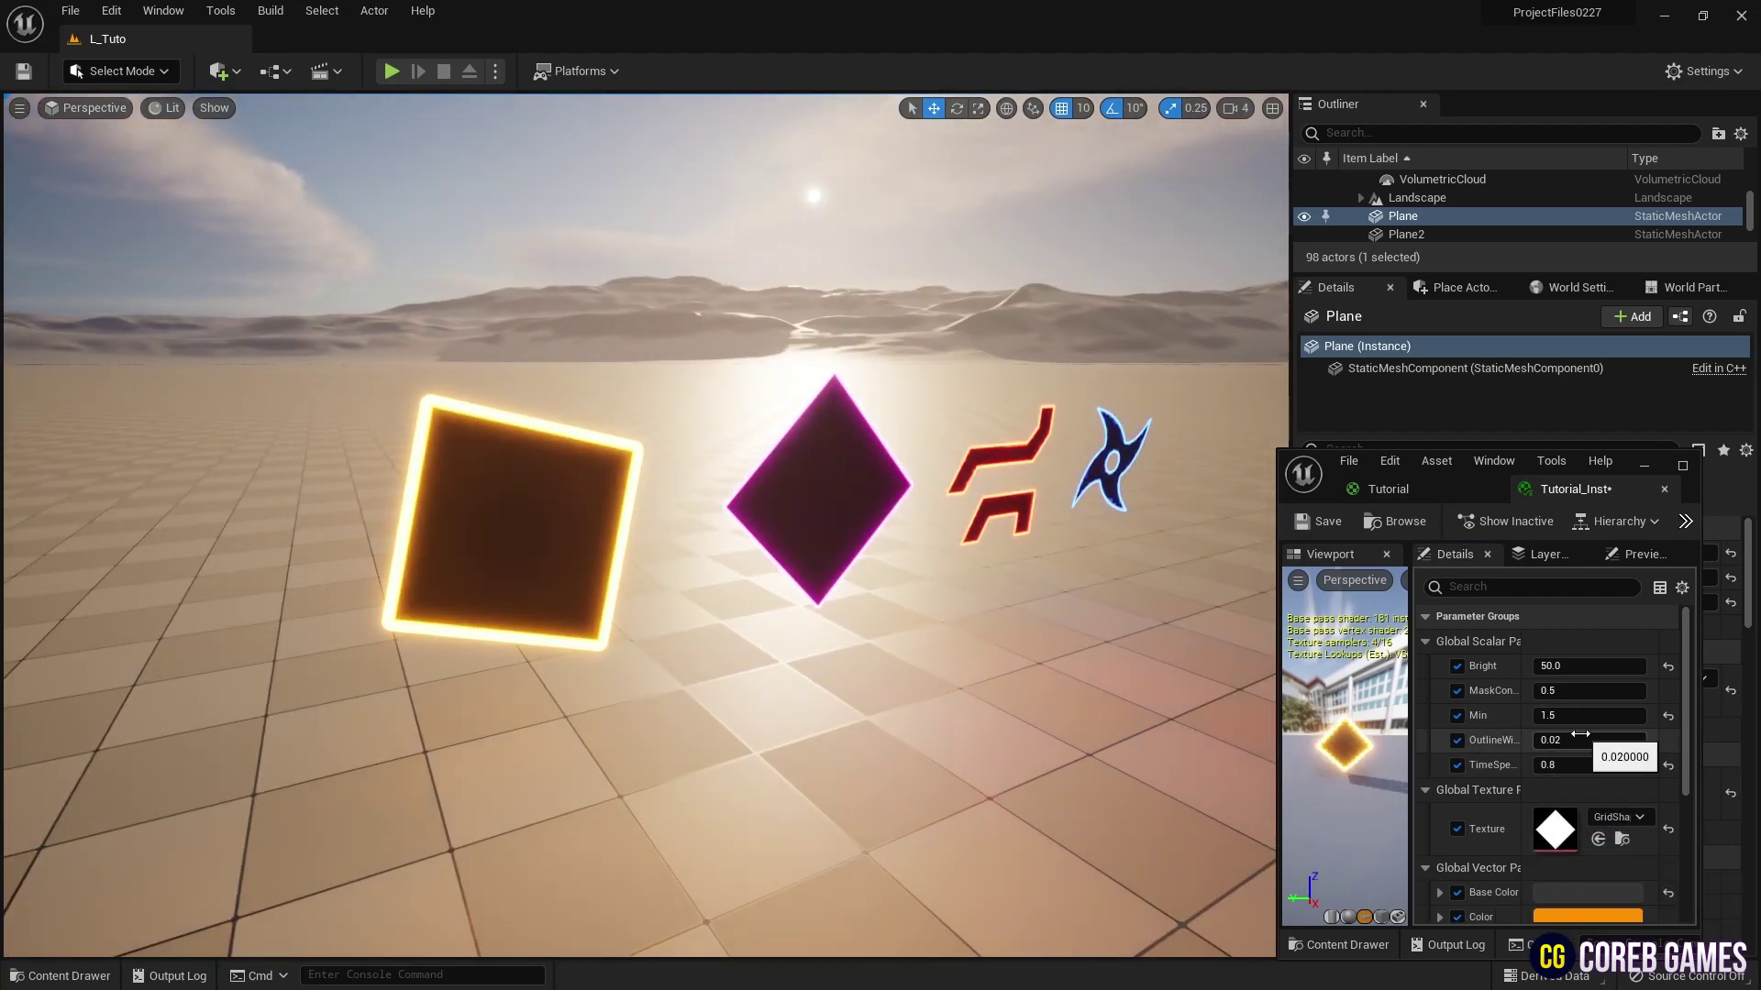
{"action": "mouse_move", "coordinate": [1584, 740]}
{"action": "left_mouse_down"}
{"action": "mouse_move", "coordinate": [1624, 740]}
{"action": "mouse_move", "coordinate": [1568, 740]}
{"action": "left_mouse_up"}
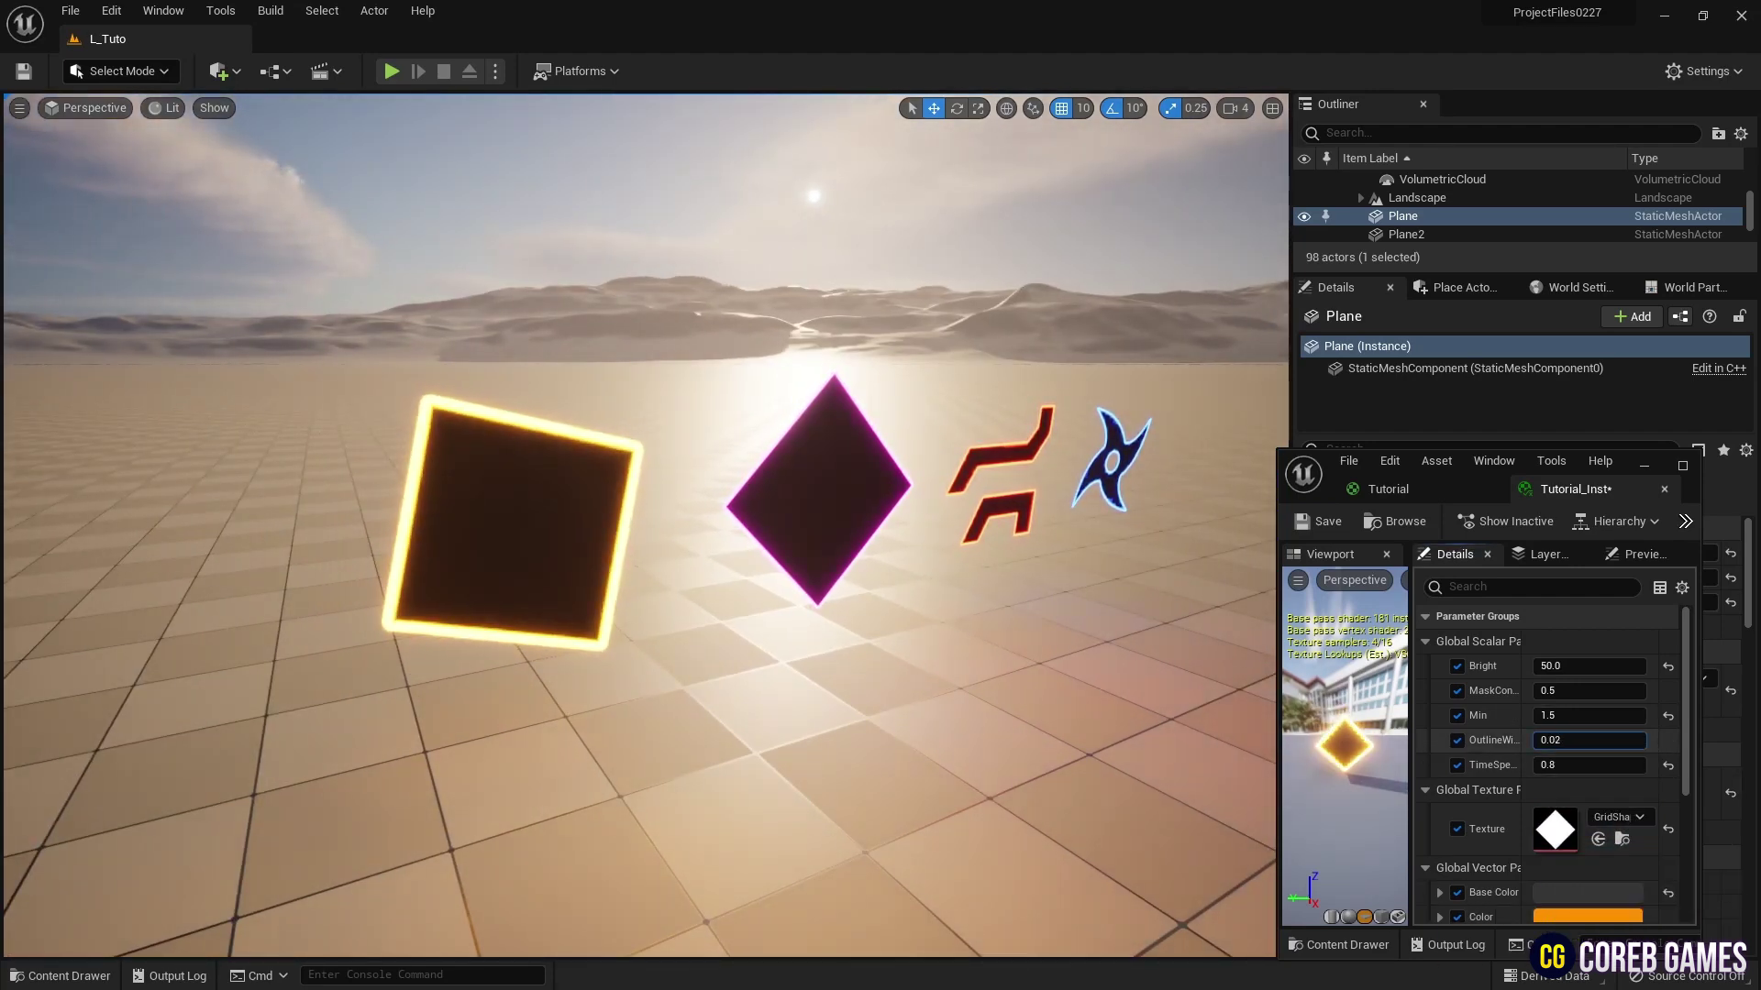
Change the Color parameter of the material instance from orange to a magenta pink
{"action": "left_click", "coordinate": [1587, 916]}
{"action": "left_click_drag", "start_coordinate": [1343, 653], "coordinate": [1440, 631]}
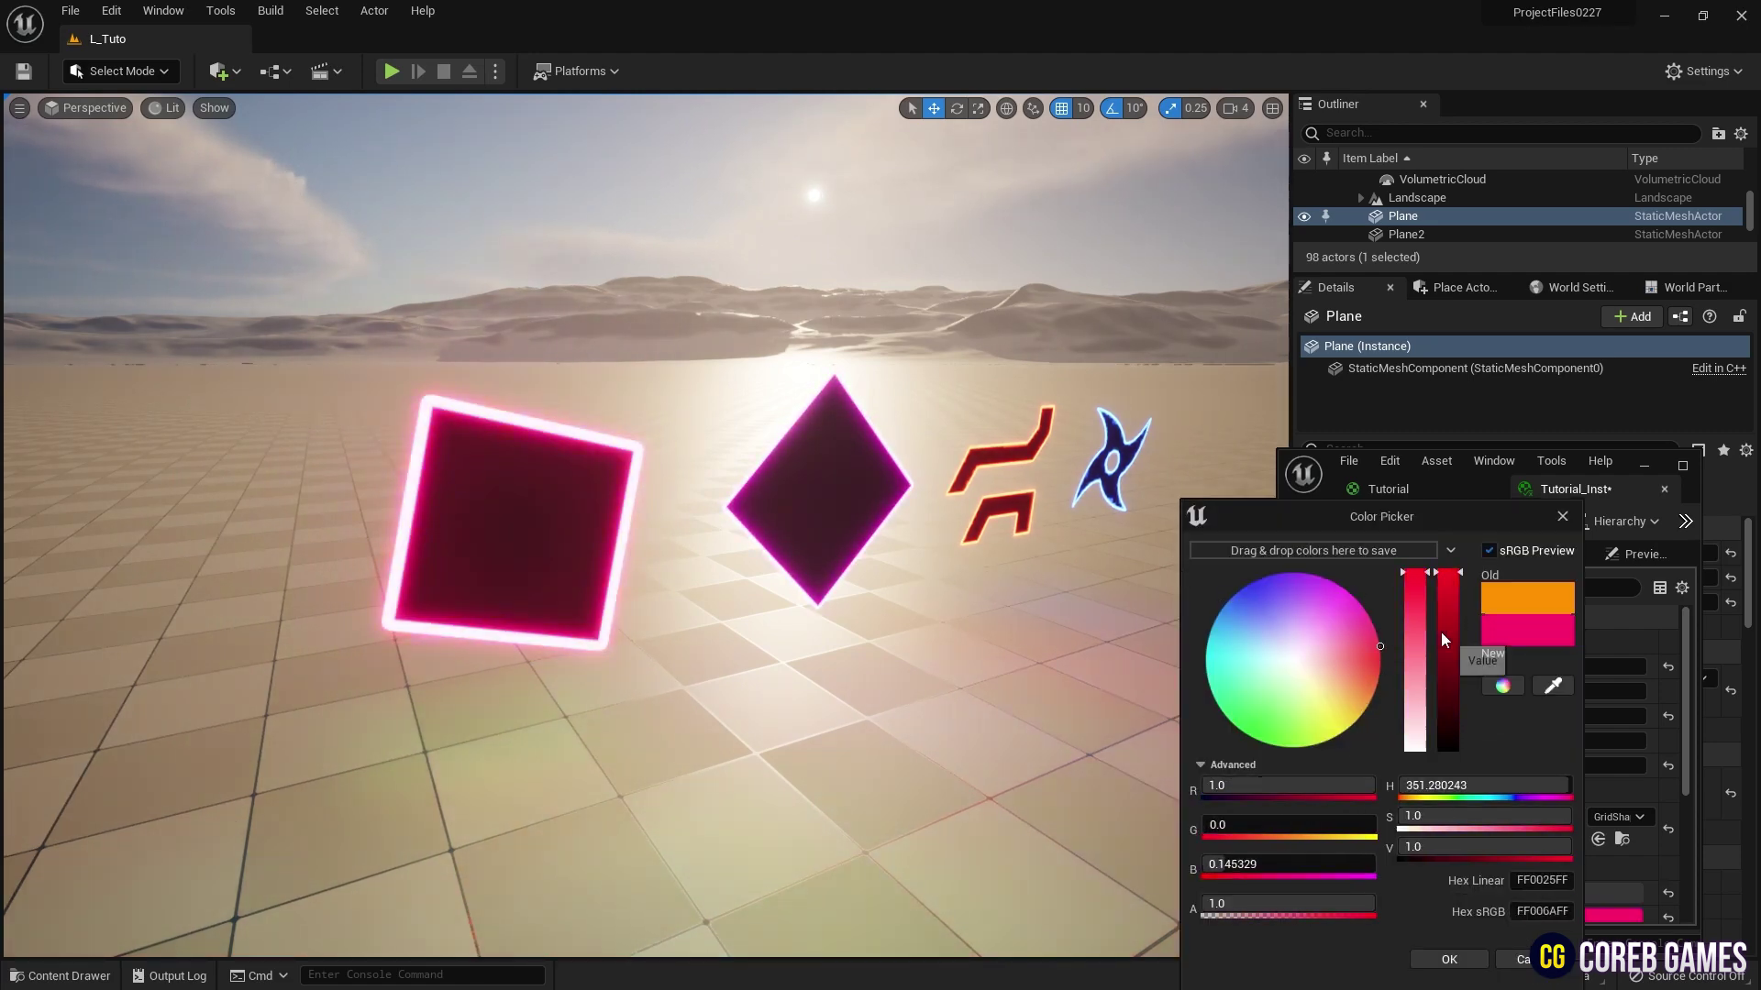
{"action": "left_click", "coordinate": [1563, 517]}
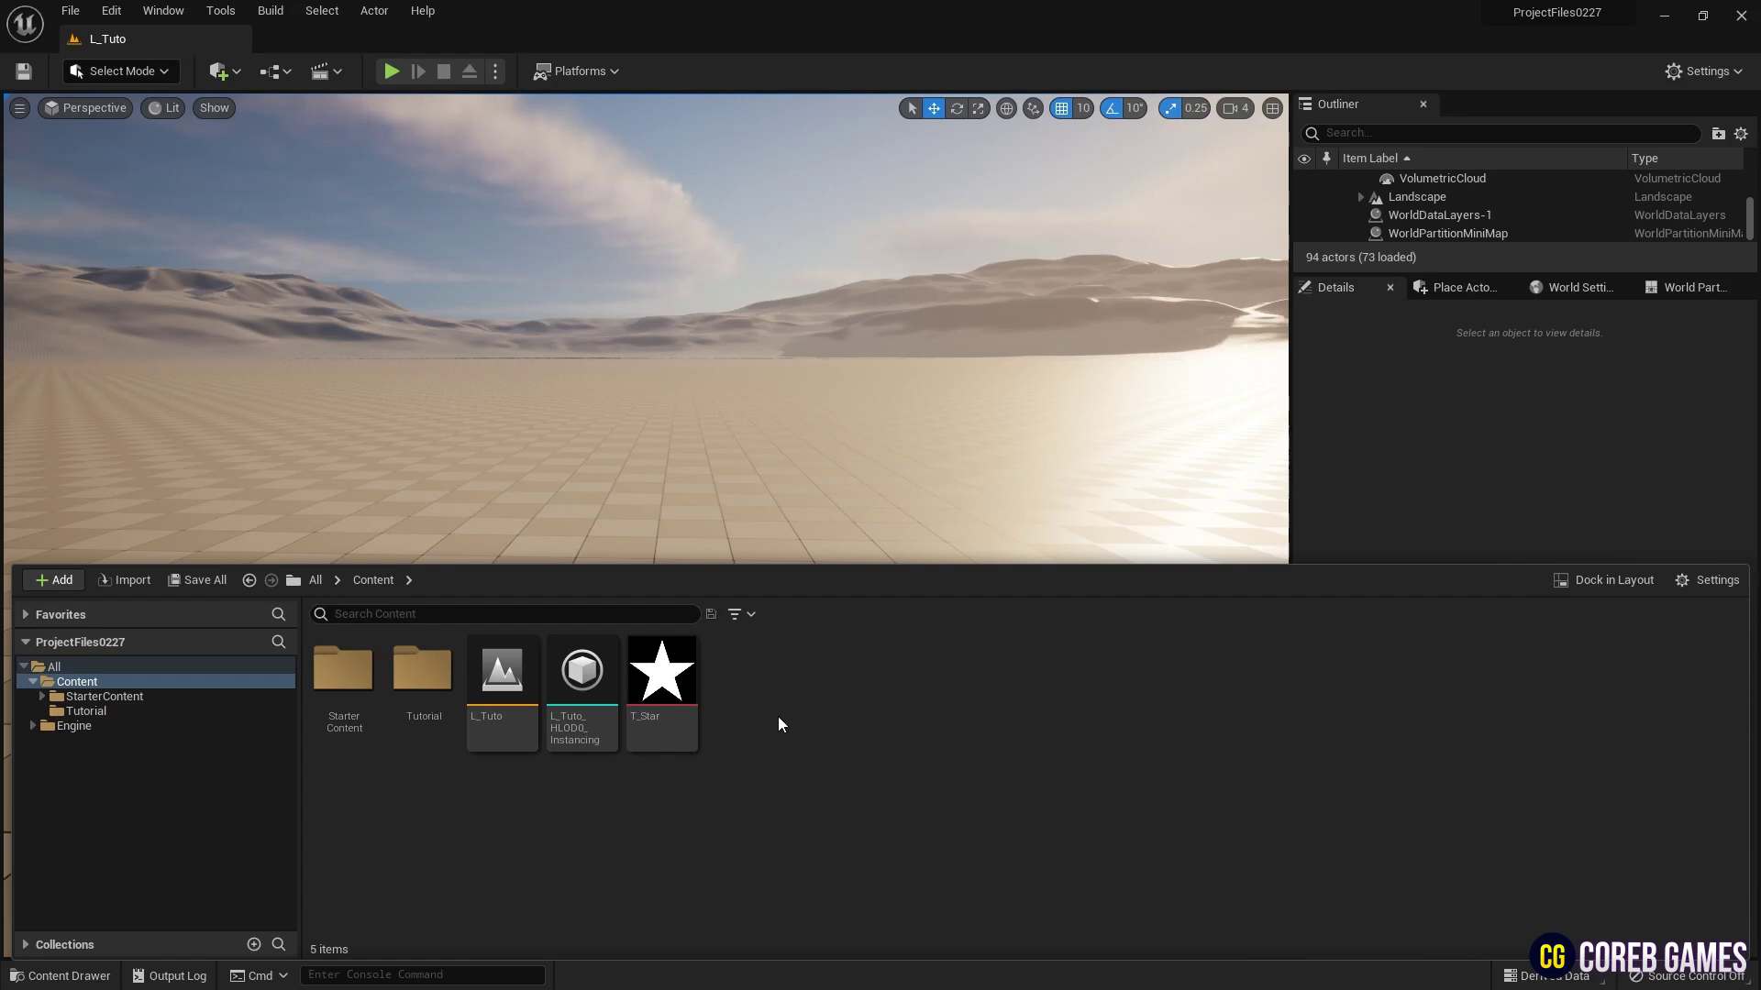
Create a new material named M_Neon in the Content folder
{"action": "mouse_move", "coordinate": [677, 697]}
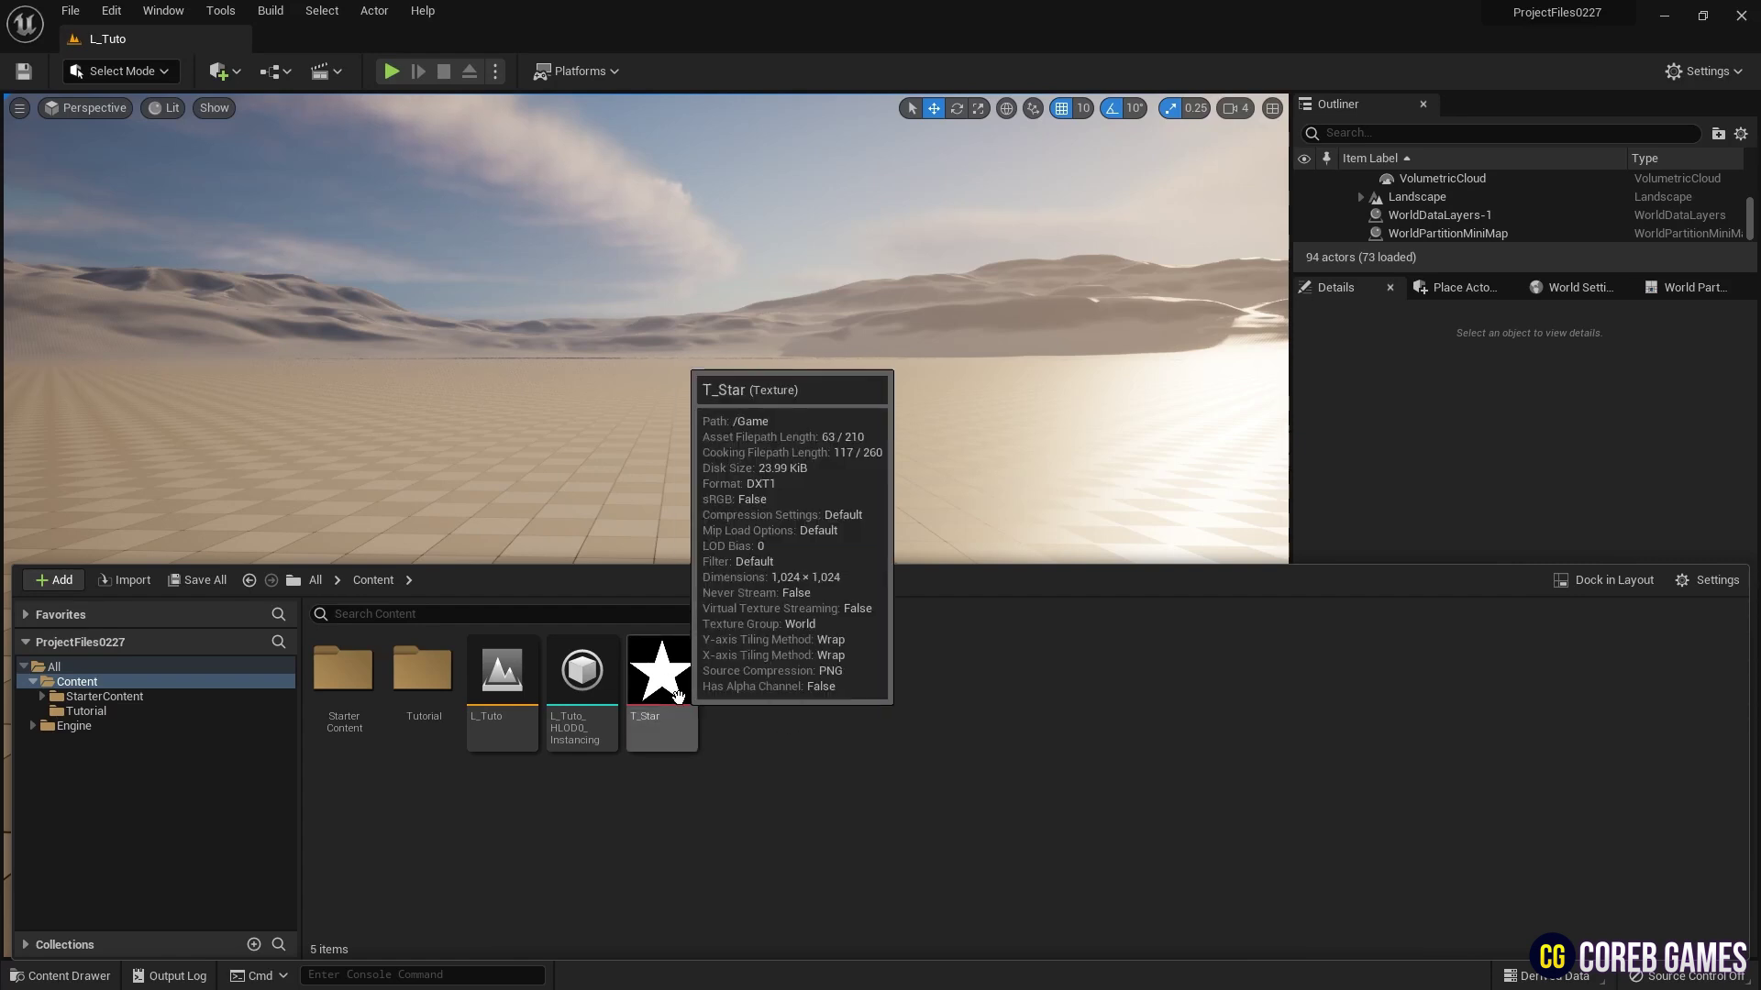
{"action": "right_click", "coordinate": [766, 674]}
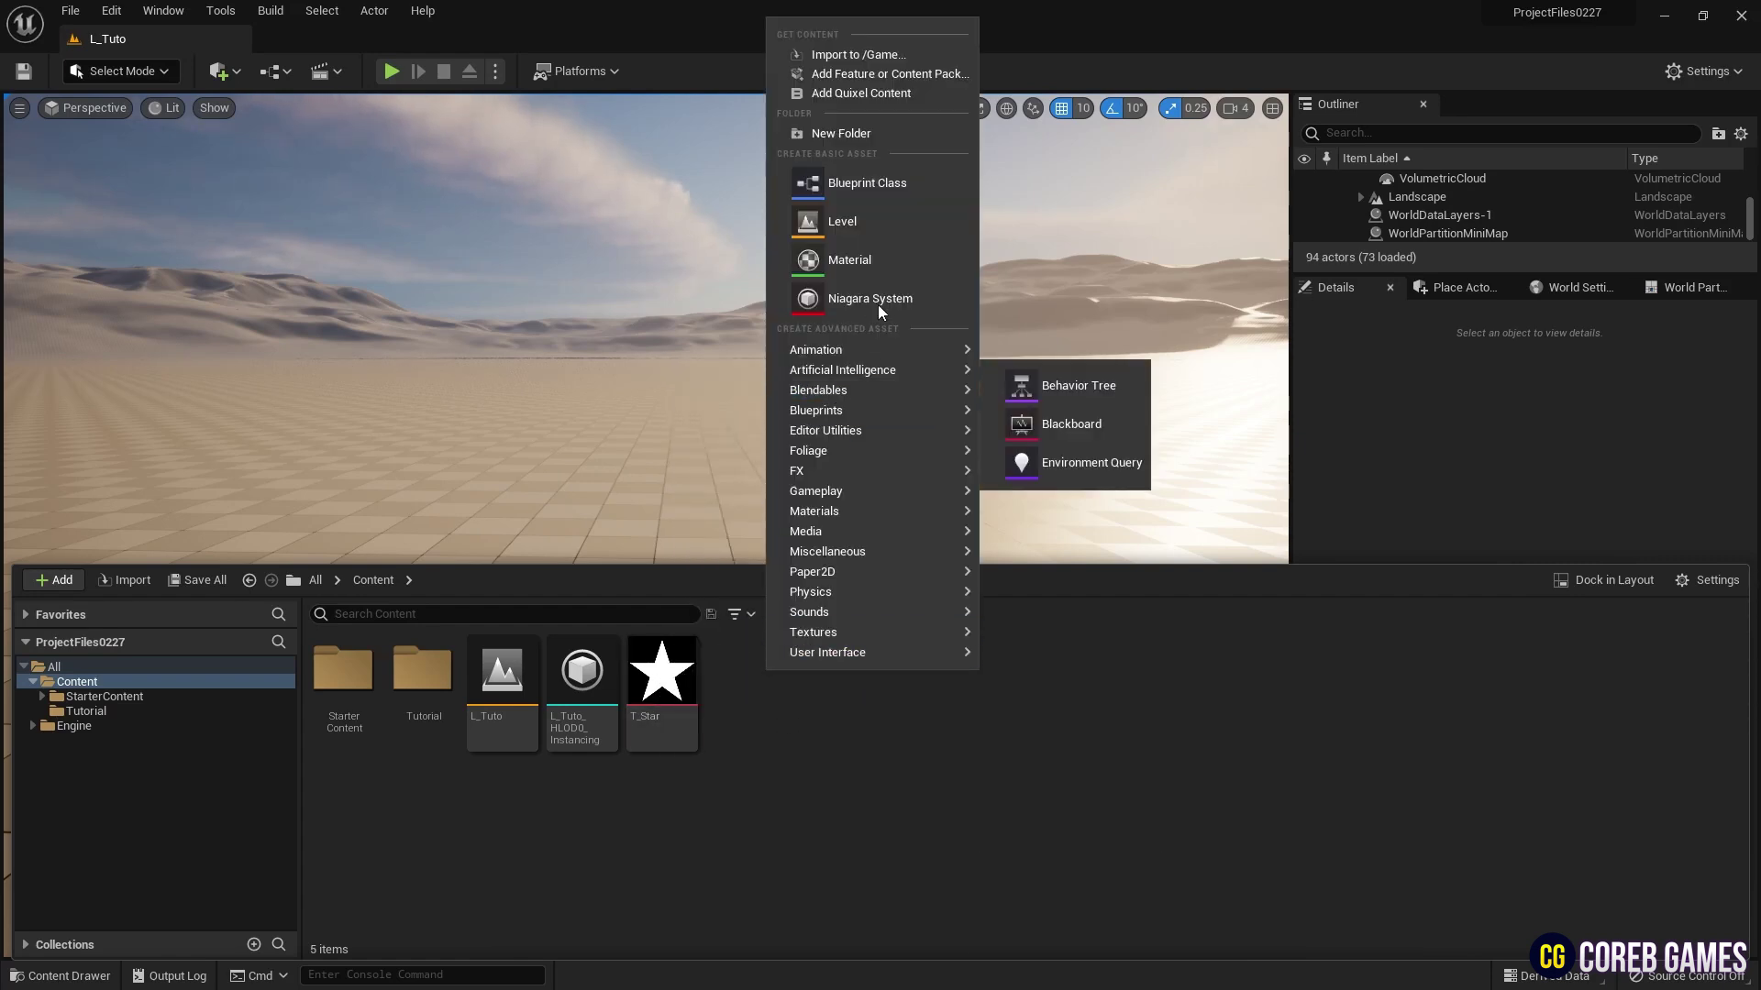
{"action": "left_click", "coordinate": [898, 257]}
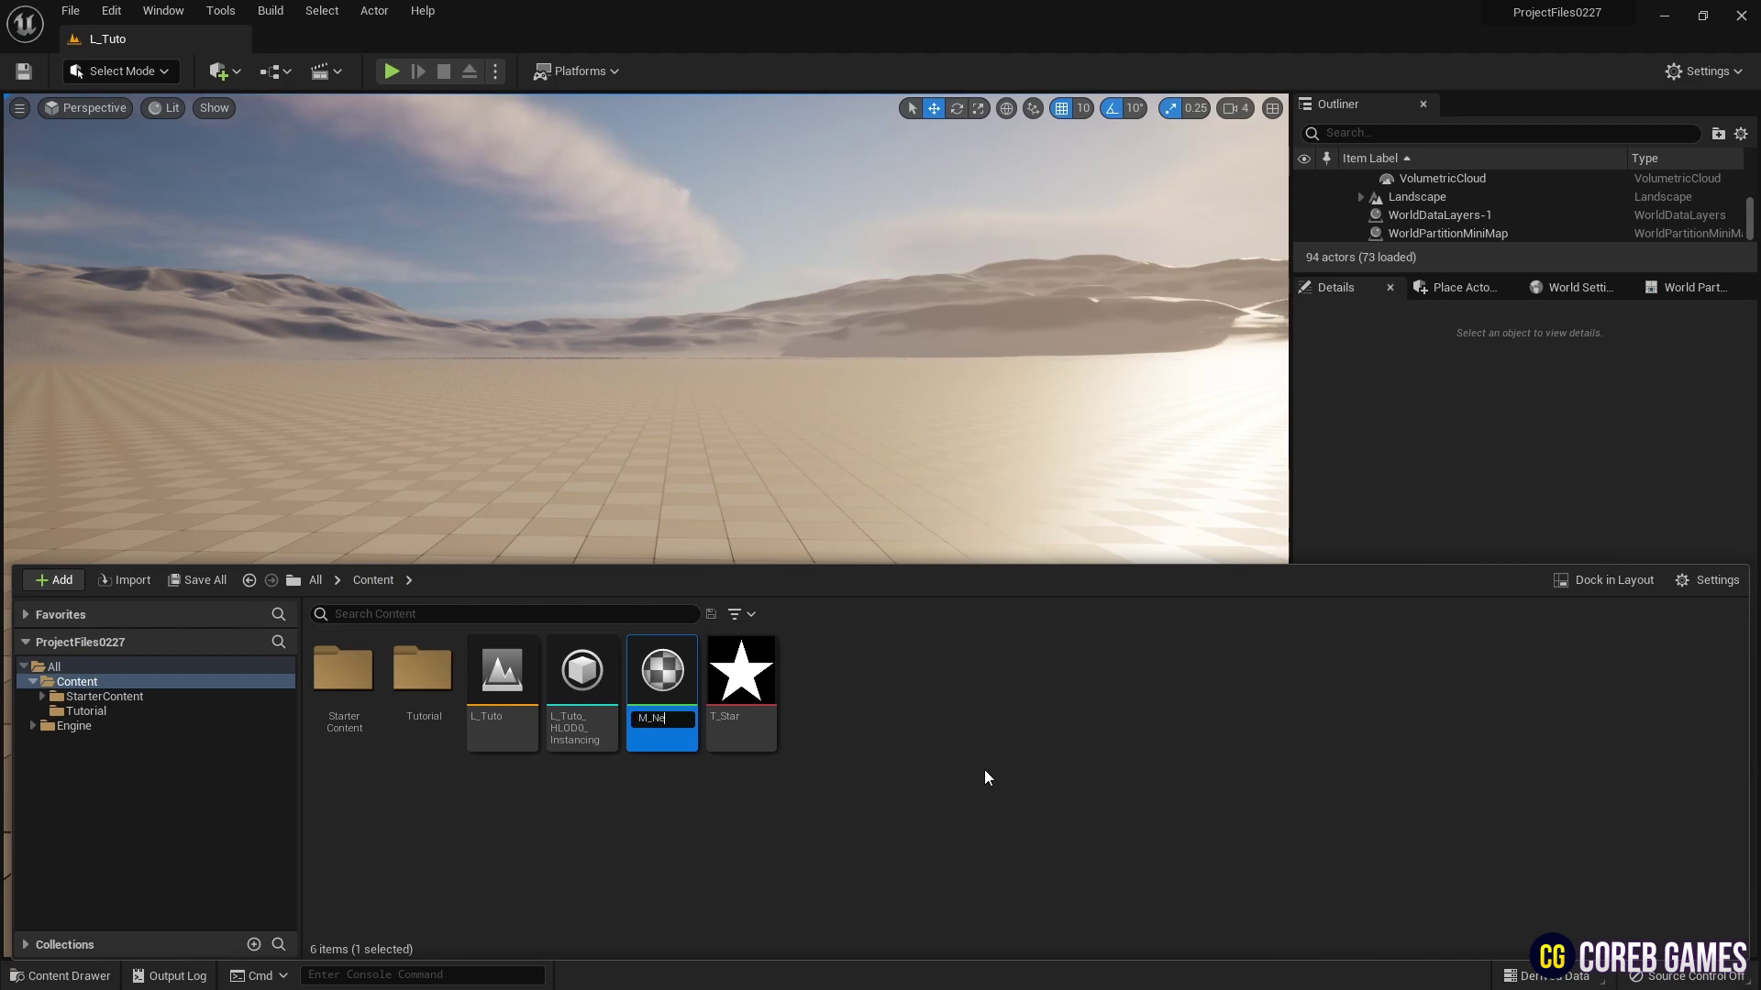
{"action": "key", "text": "Return"}
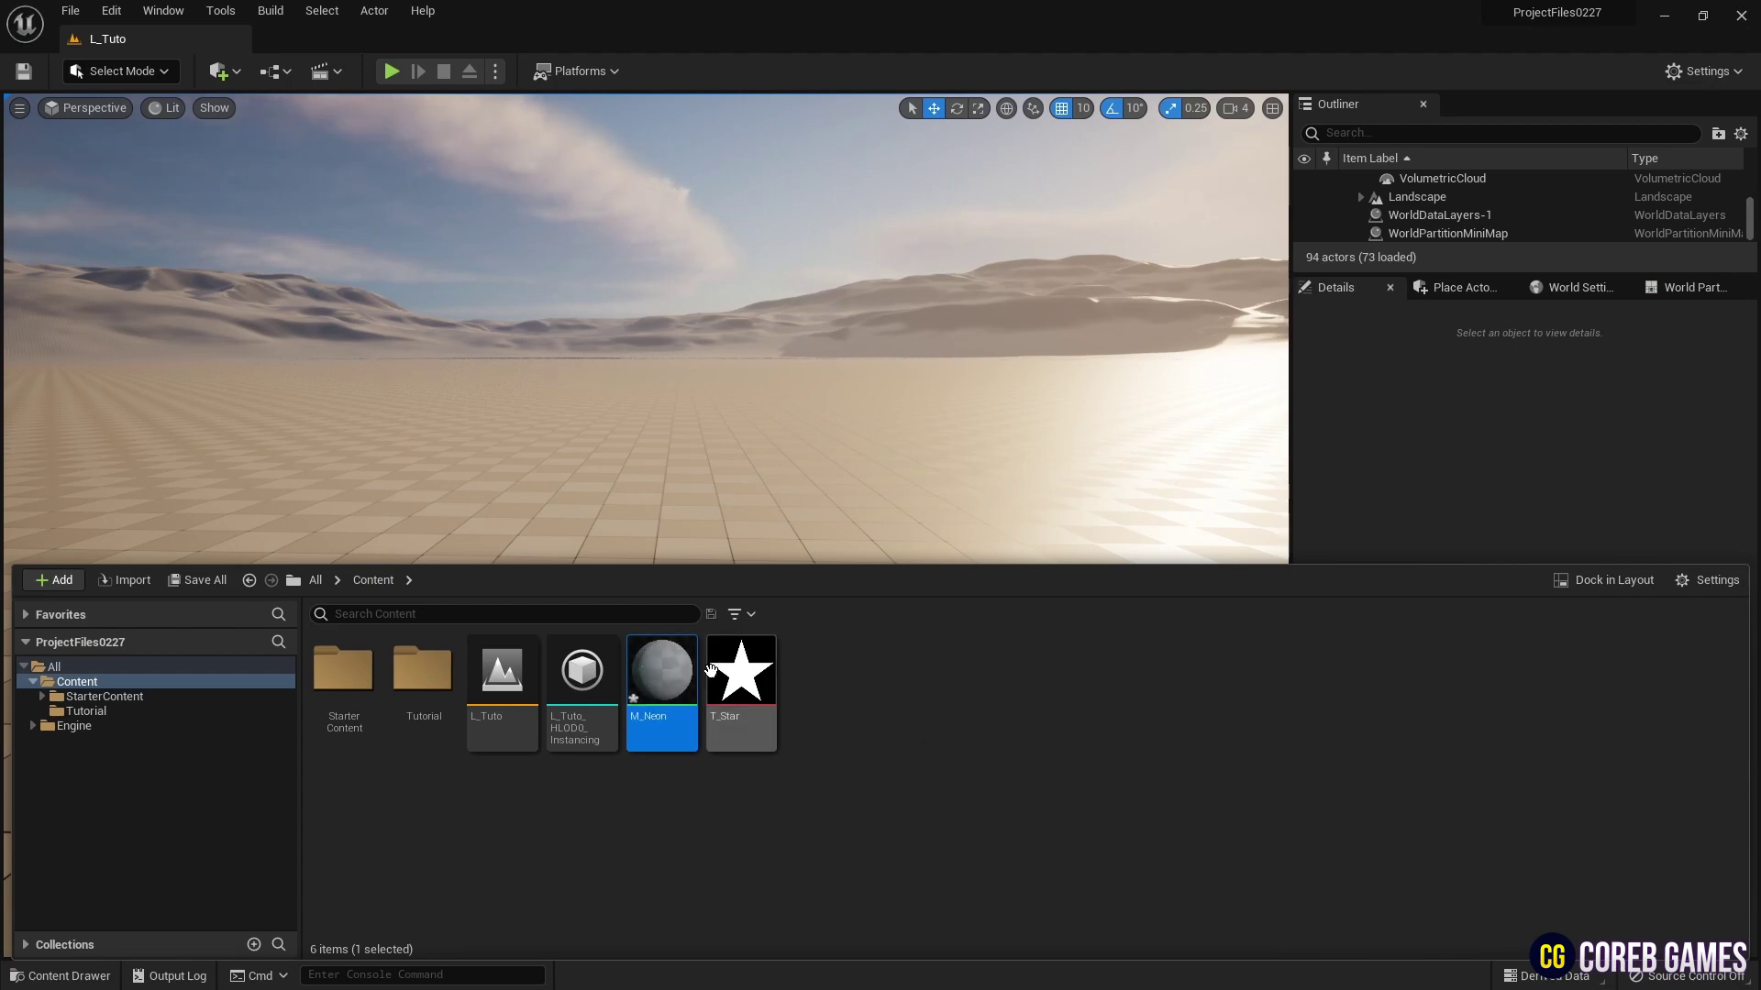
Open the M_Neon material for editing and set its blend mode to Masked
{"action": "double_click", "coordinate": [673, 664]}
{"action": "right_click_drag", "start_coordinate": [819, 516], "coordinate": [1055, 525]}
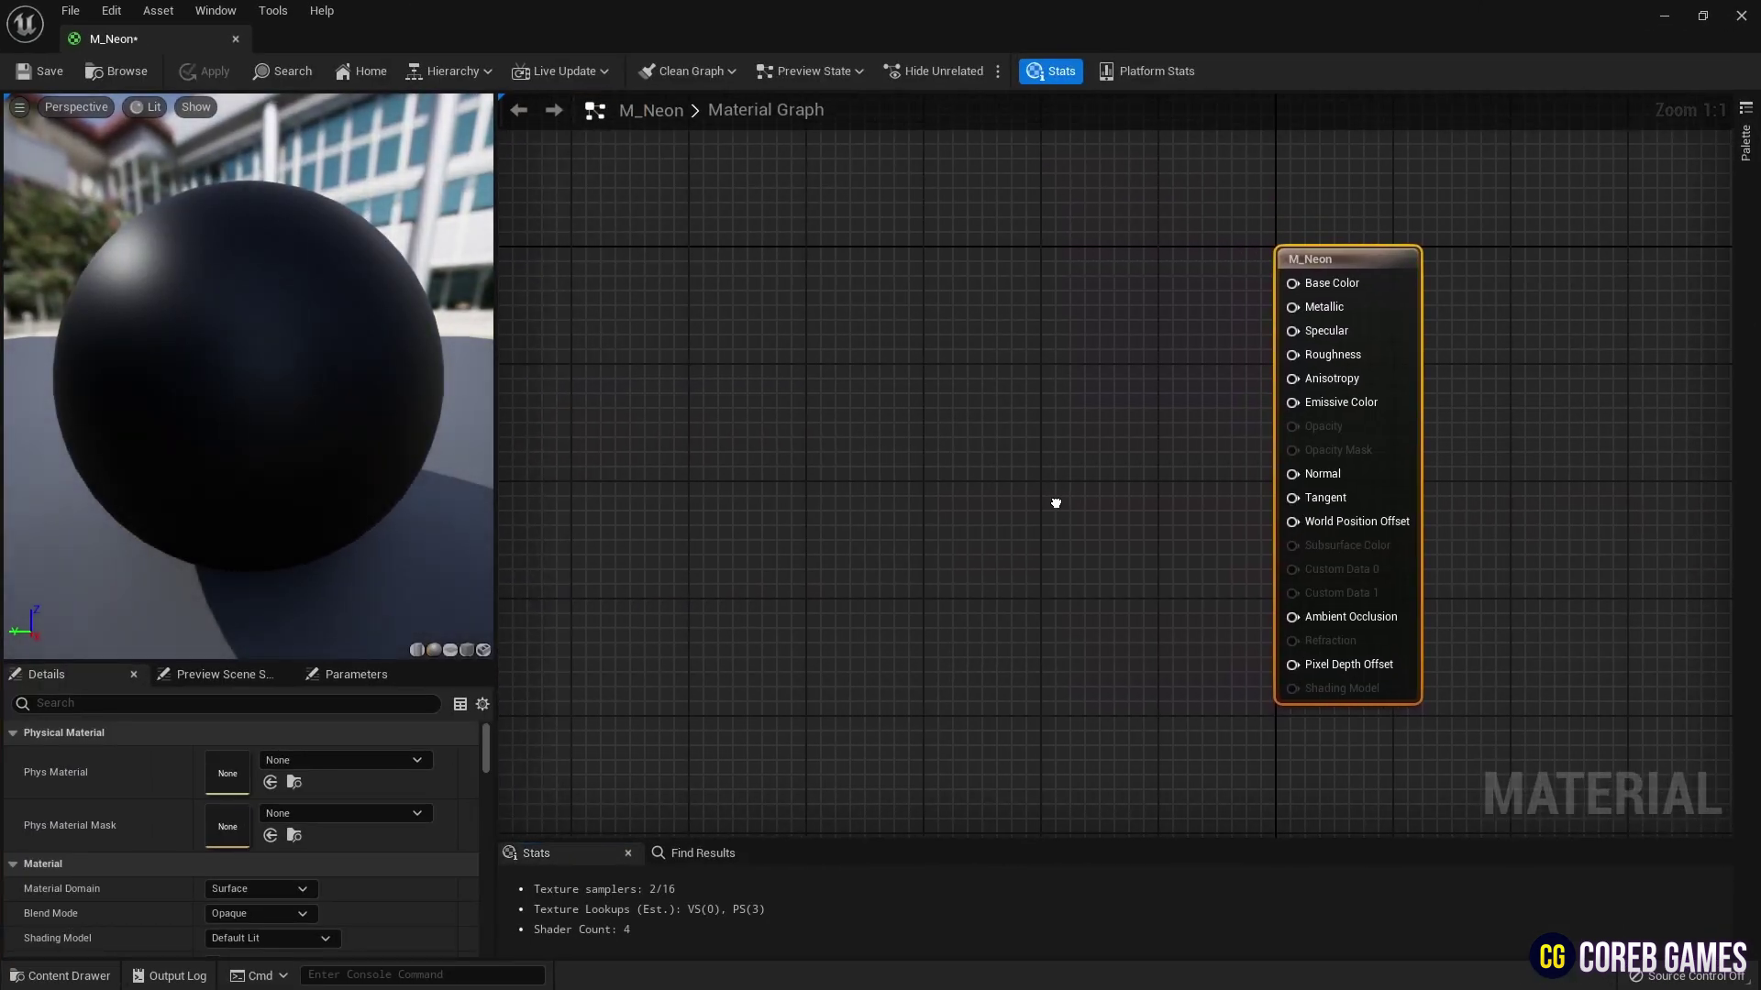
{"action": "left_click", "coordinate": [288, 917]}
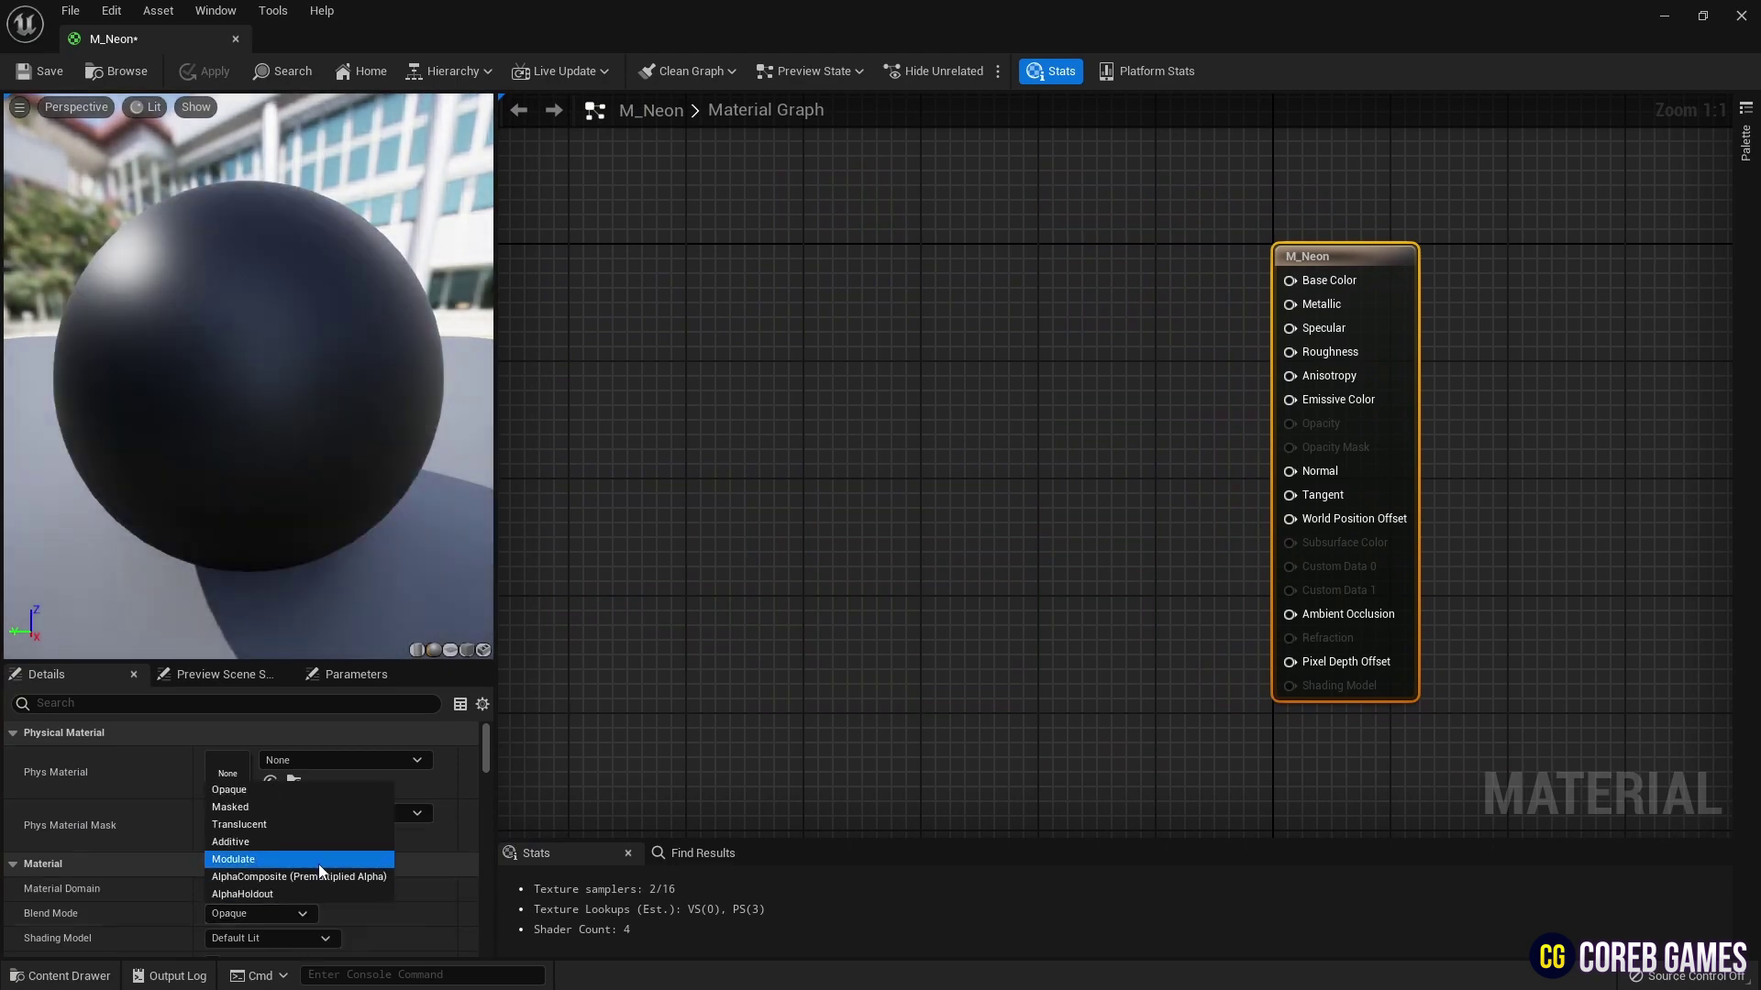
{"action": "left_click", "coordinate": [316, 801]}
{"action": "right_click_drag", "start_coordinate": [975, 432], "coordinate": [1029, 387]}
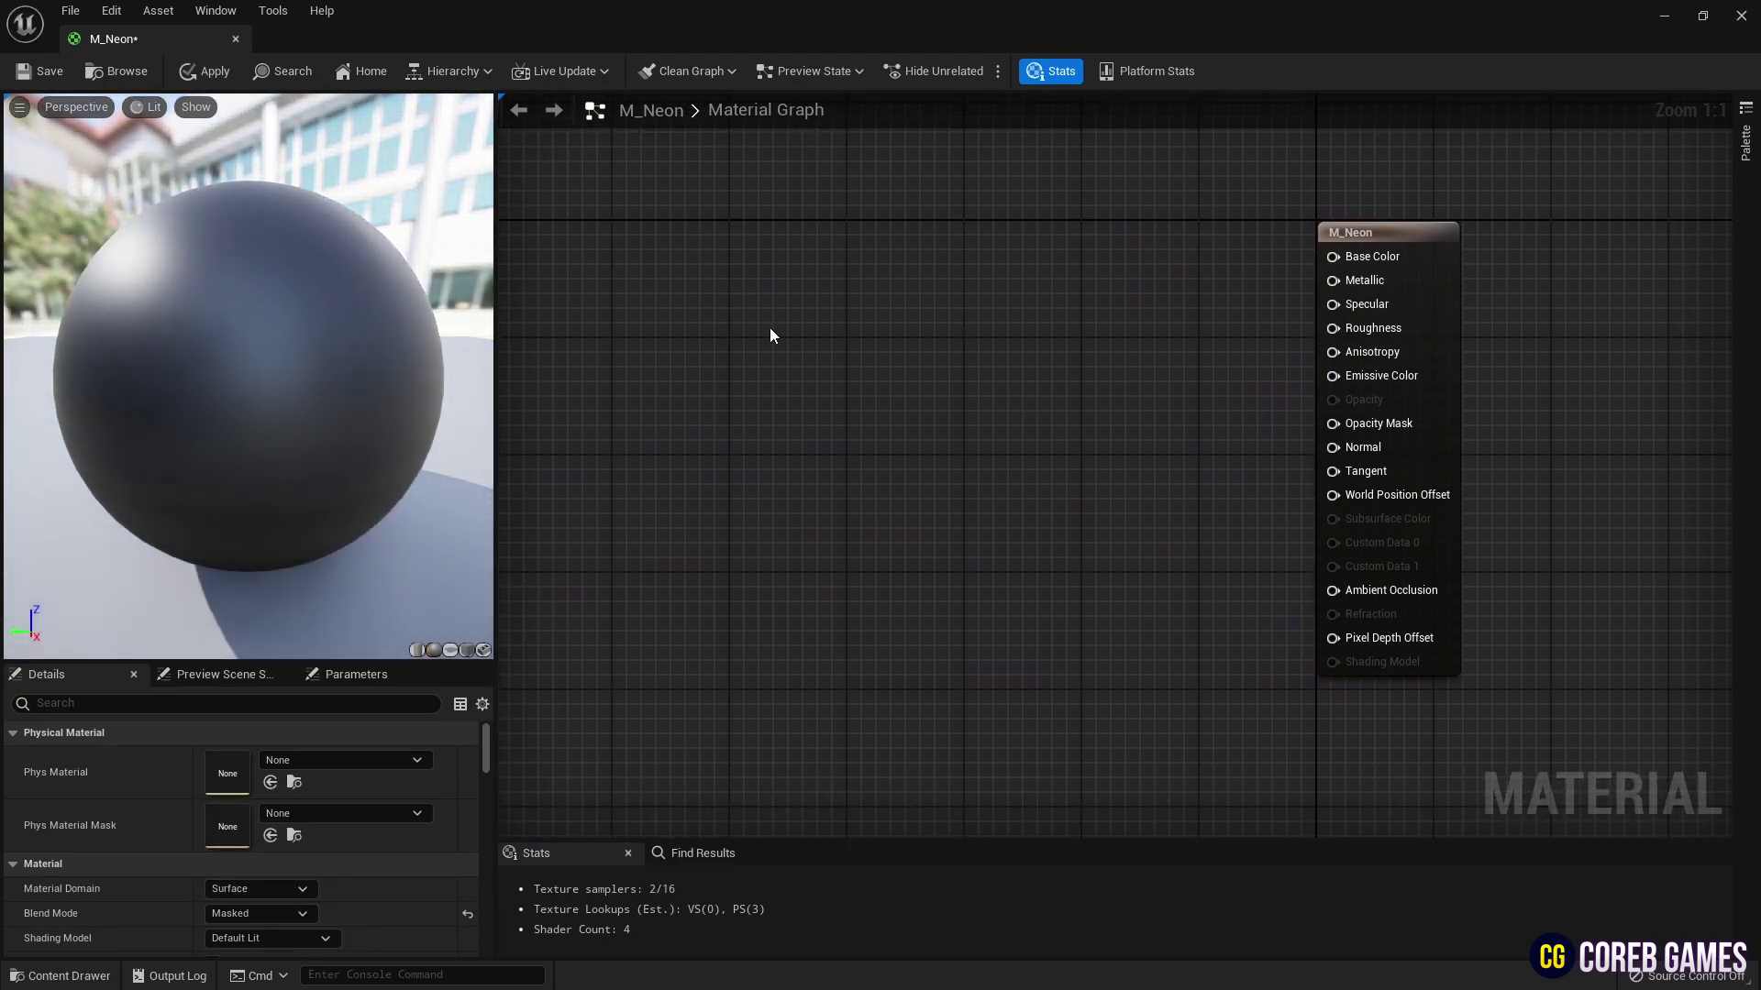
Add a SpiralBlur-Texture node to the empty area of the material graph
{"action": "right_click", "coordinate": [770, 334]}
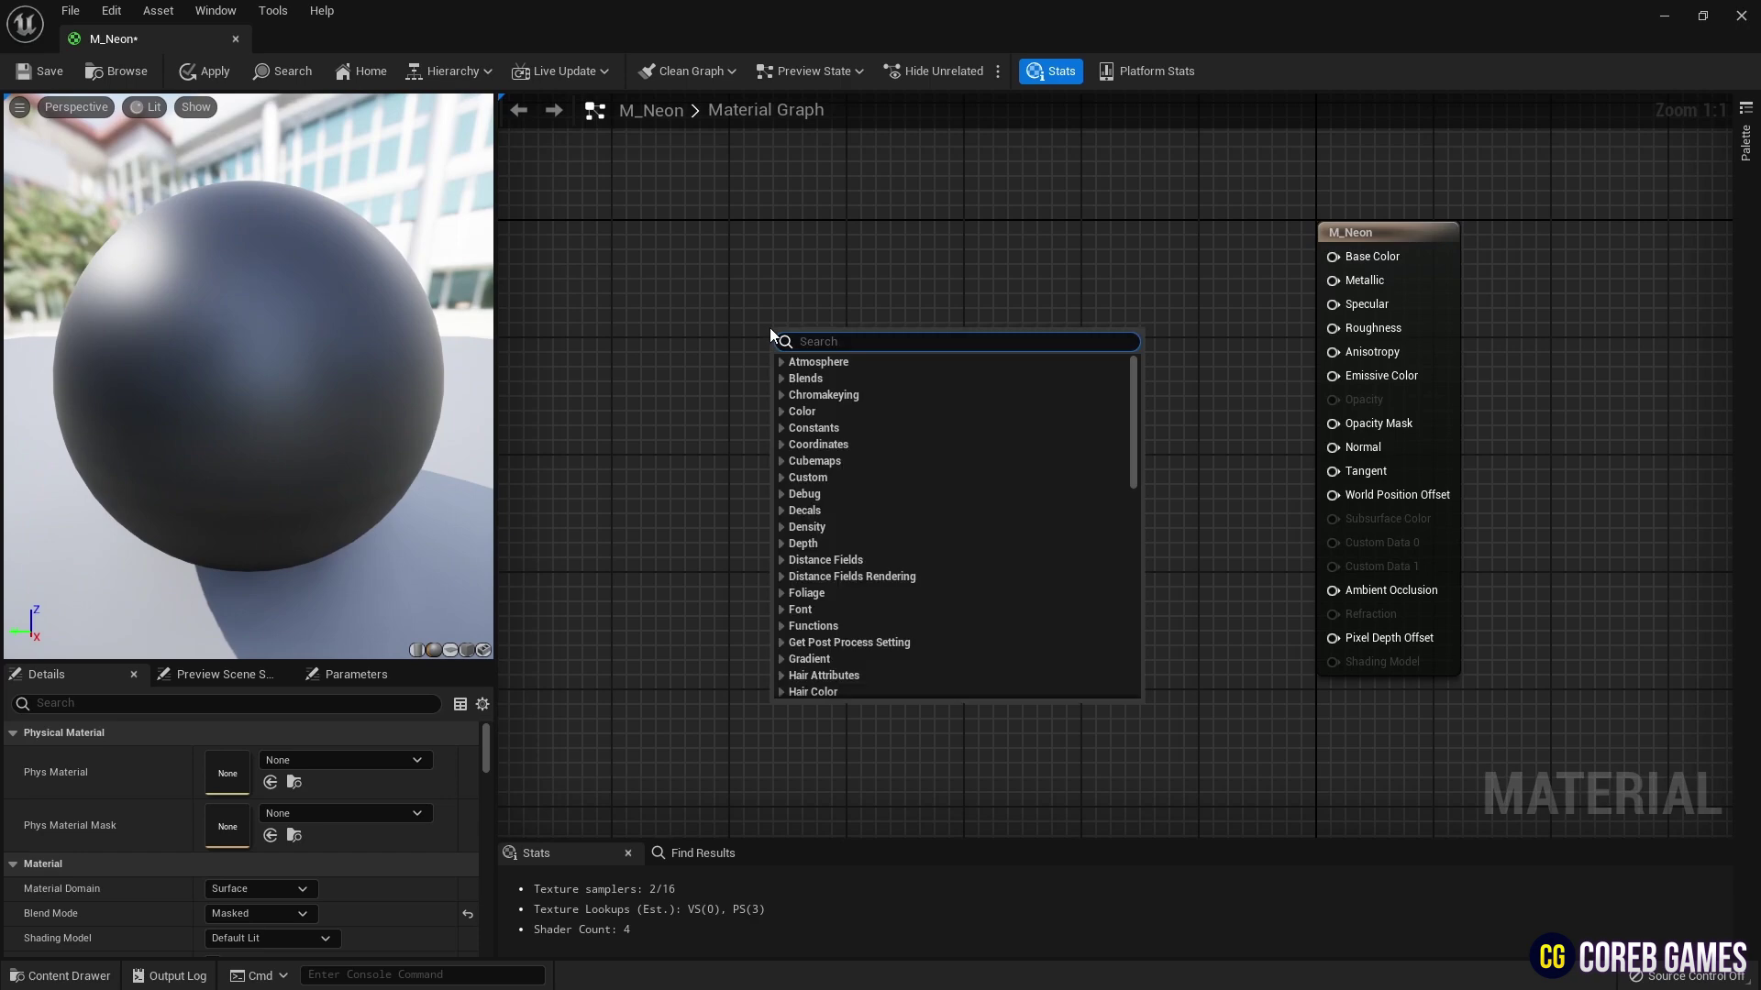
{"action": "type", "text": "spir"}
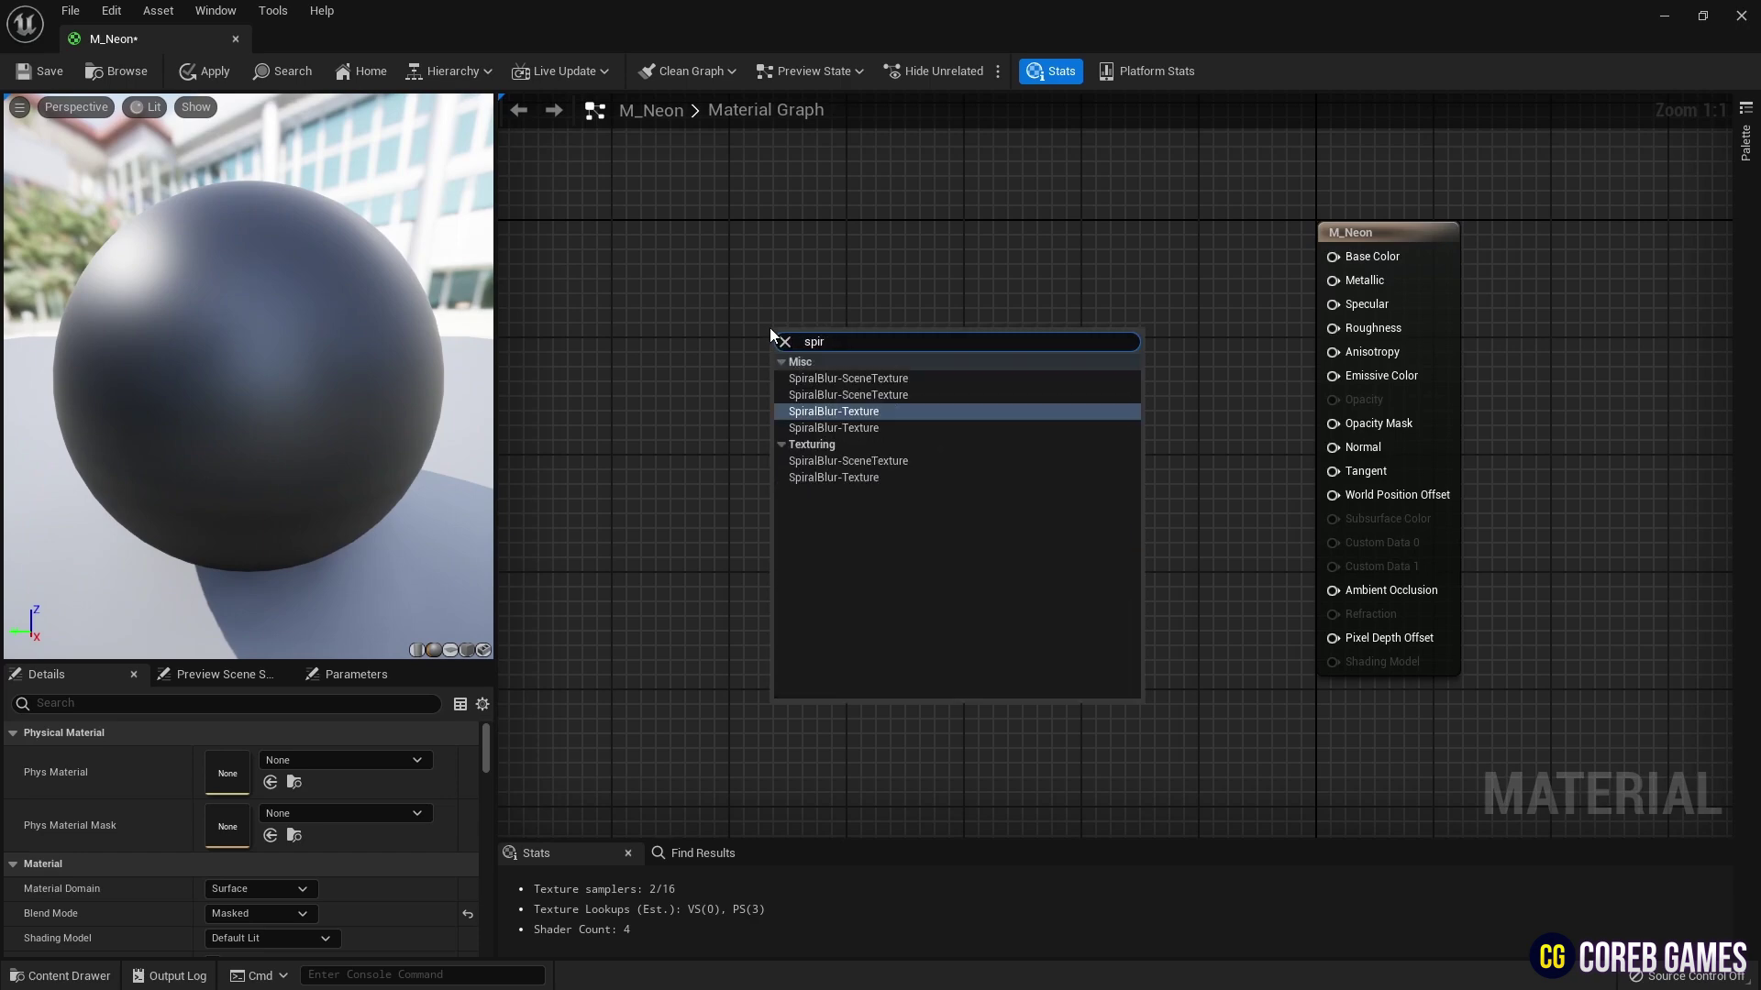
{"action": "key", "text": "Return"}
{"action": "right_click_drag", "start_coordinate": [686, 332], "coordinate": [827, 351]}
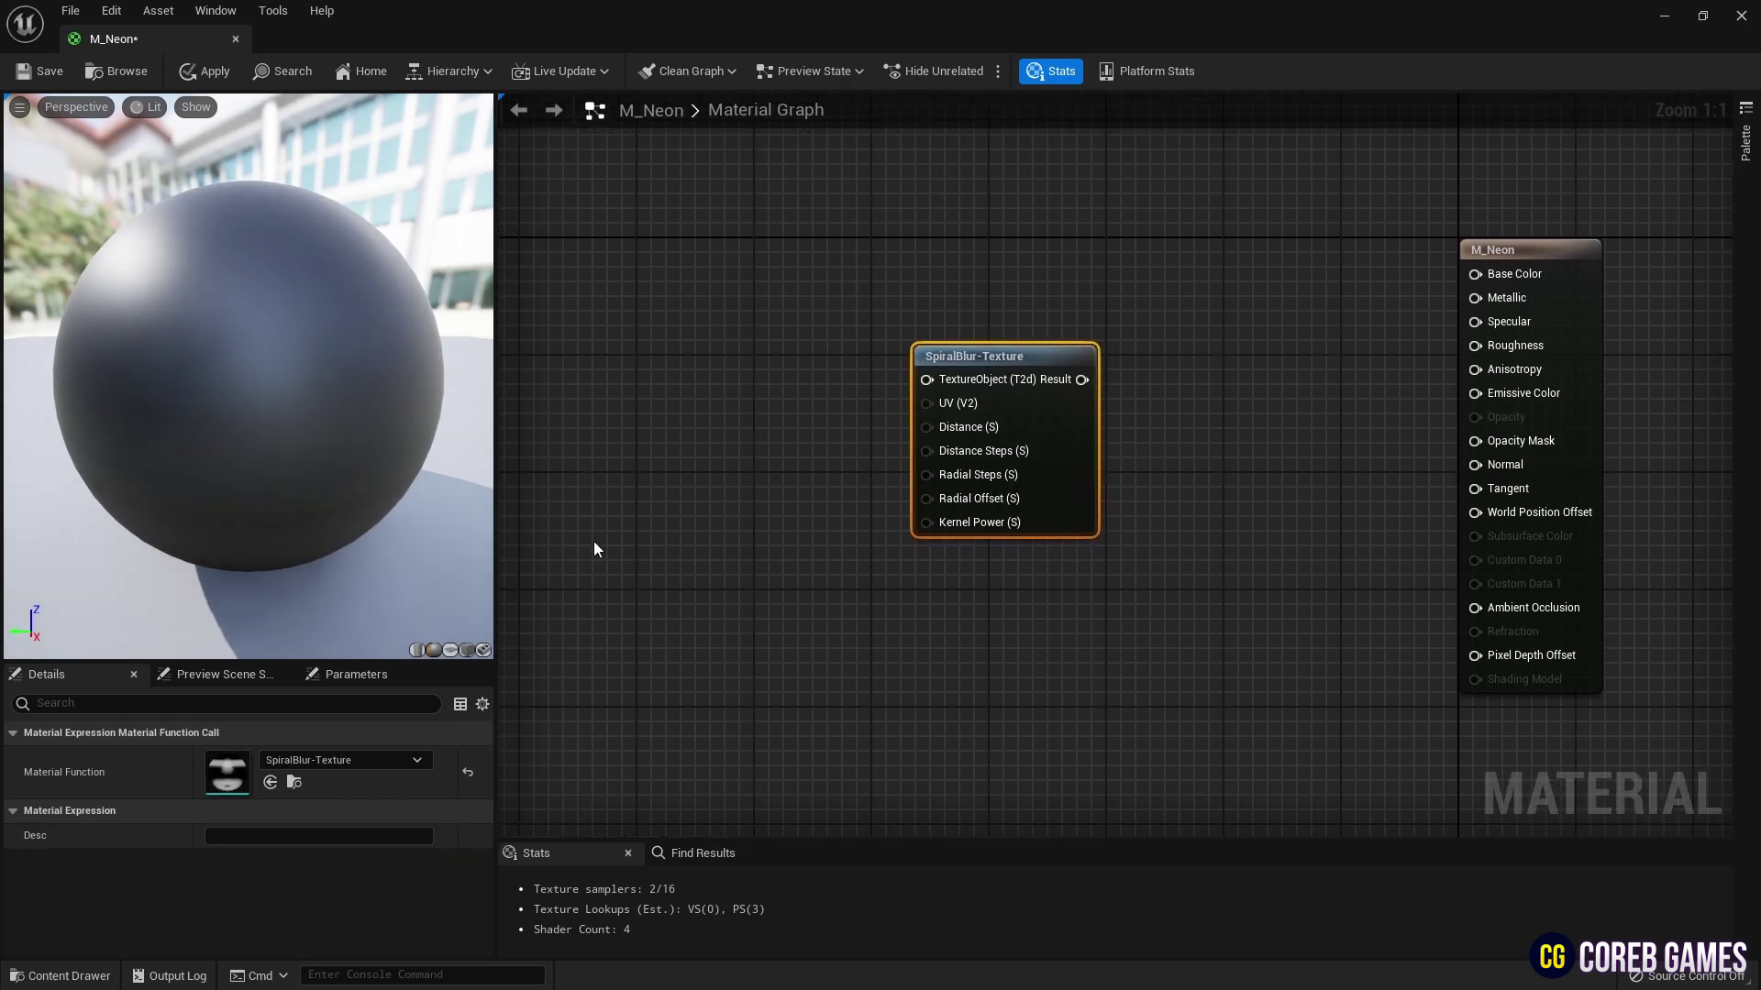
Bring the T_Star texture into the material graph and convert its sample node to a Texture Object
{"action": "left_click", "coordinate": [73, 965]}
{"action": "left_click_drag", "start_coordinate": [739, 717], "coordinate": [709, 390]}
{"action": "right_click", "coordinate": [773, 404]}
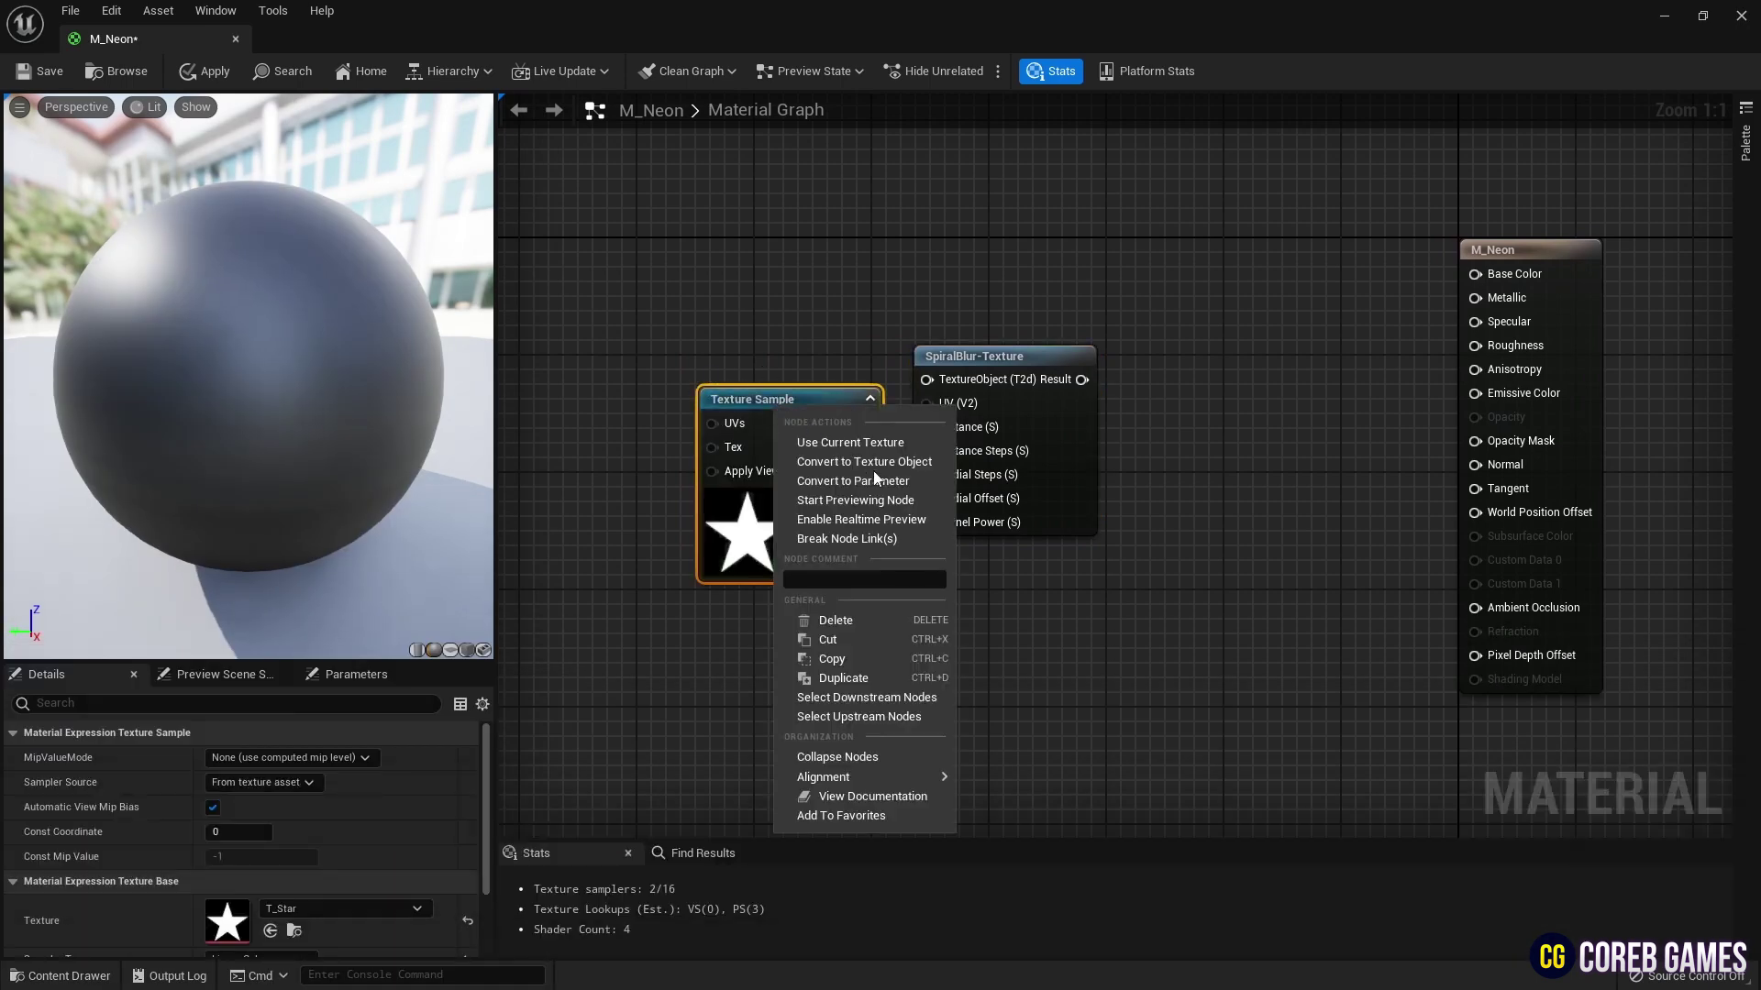
{"action": "left_click", "coordinate": [899, 466]}
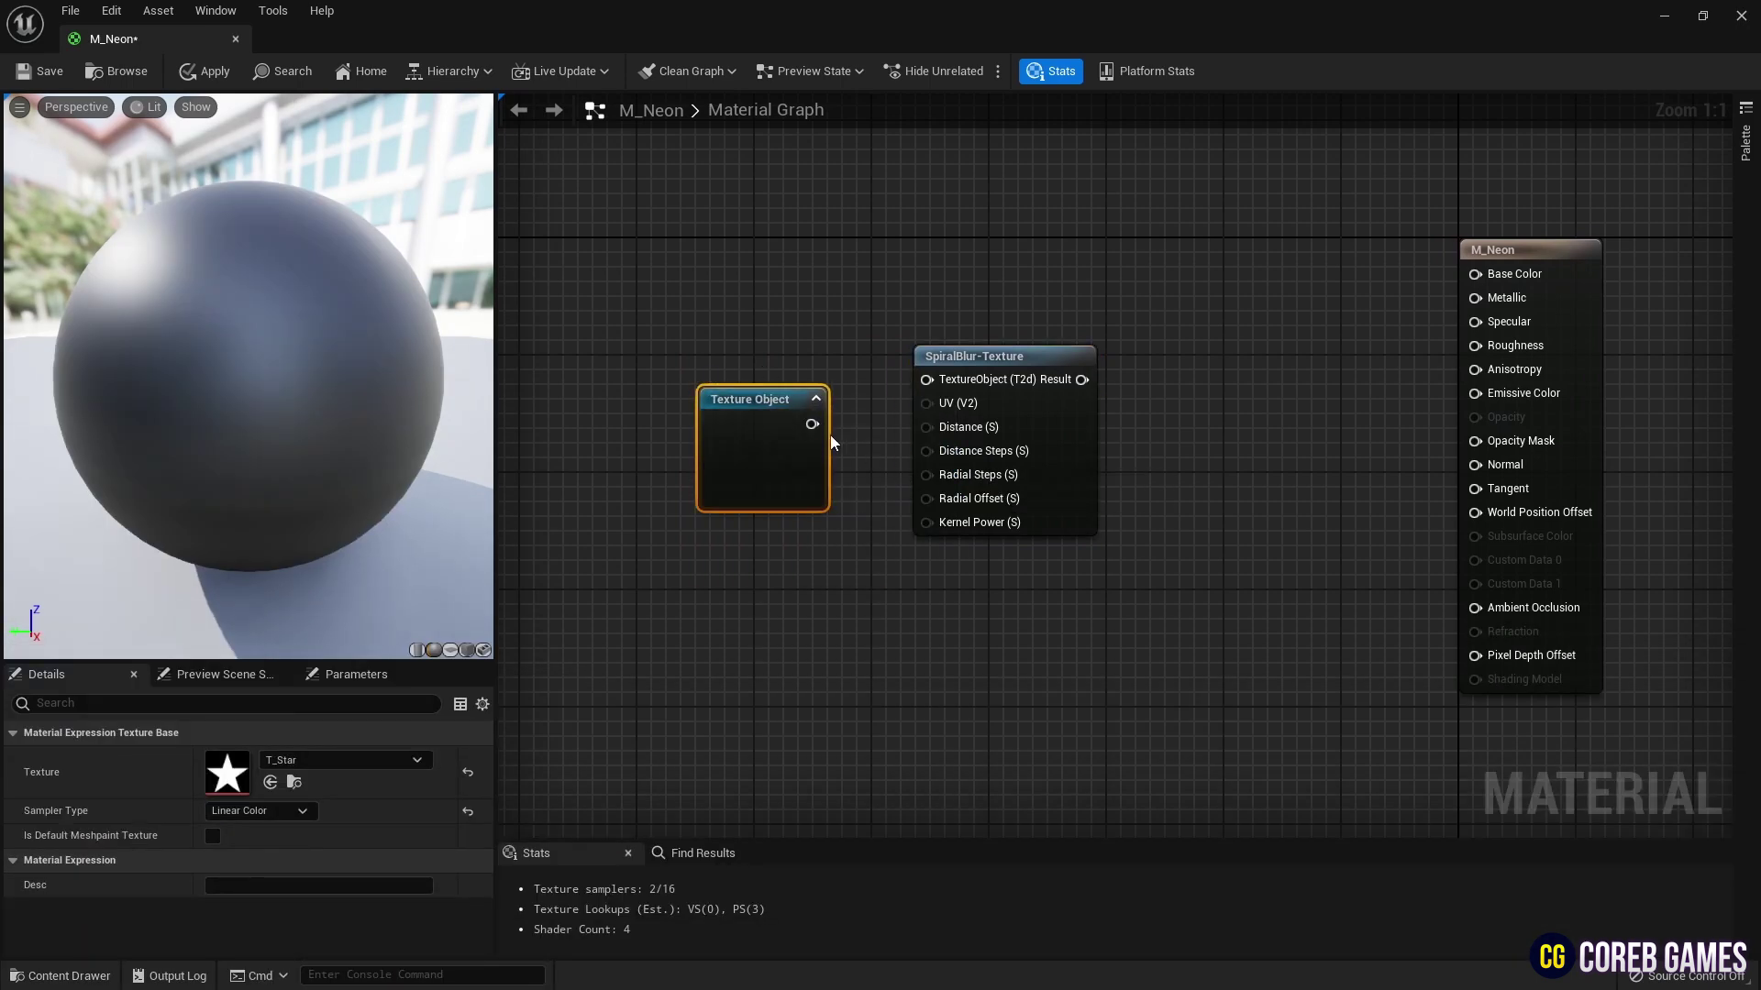
Connect the star Texture Object to the blur node's TextureObject input and arrange both nodes side by side, farther from the material output
{"action": "left_click_drag", "start_coordinate": [812, 424], "coordinate": [898, 402]}
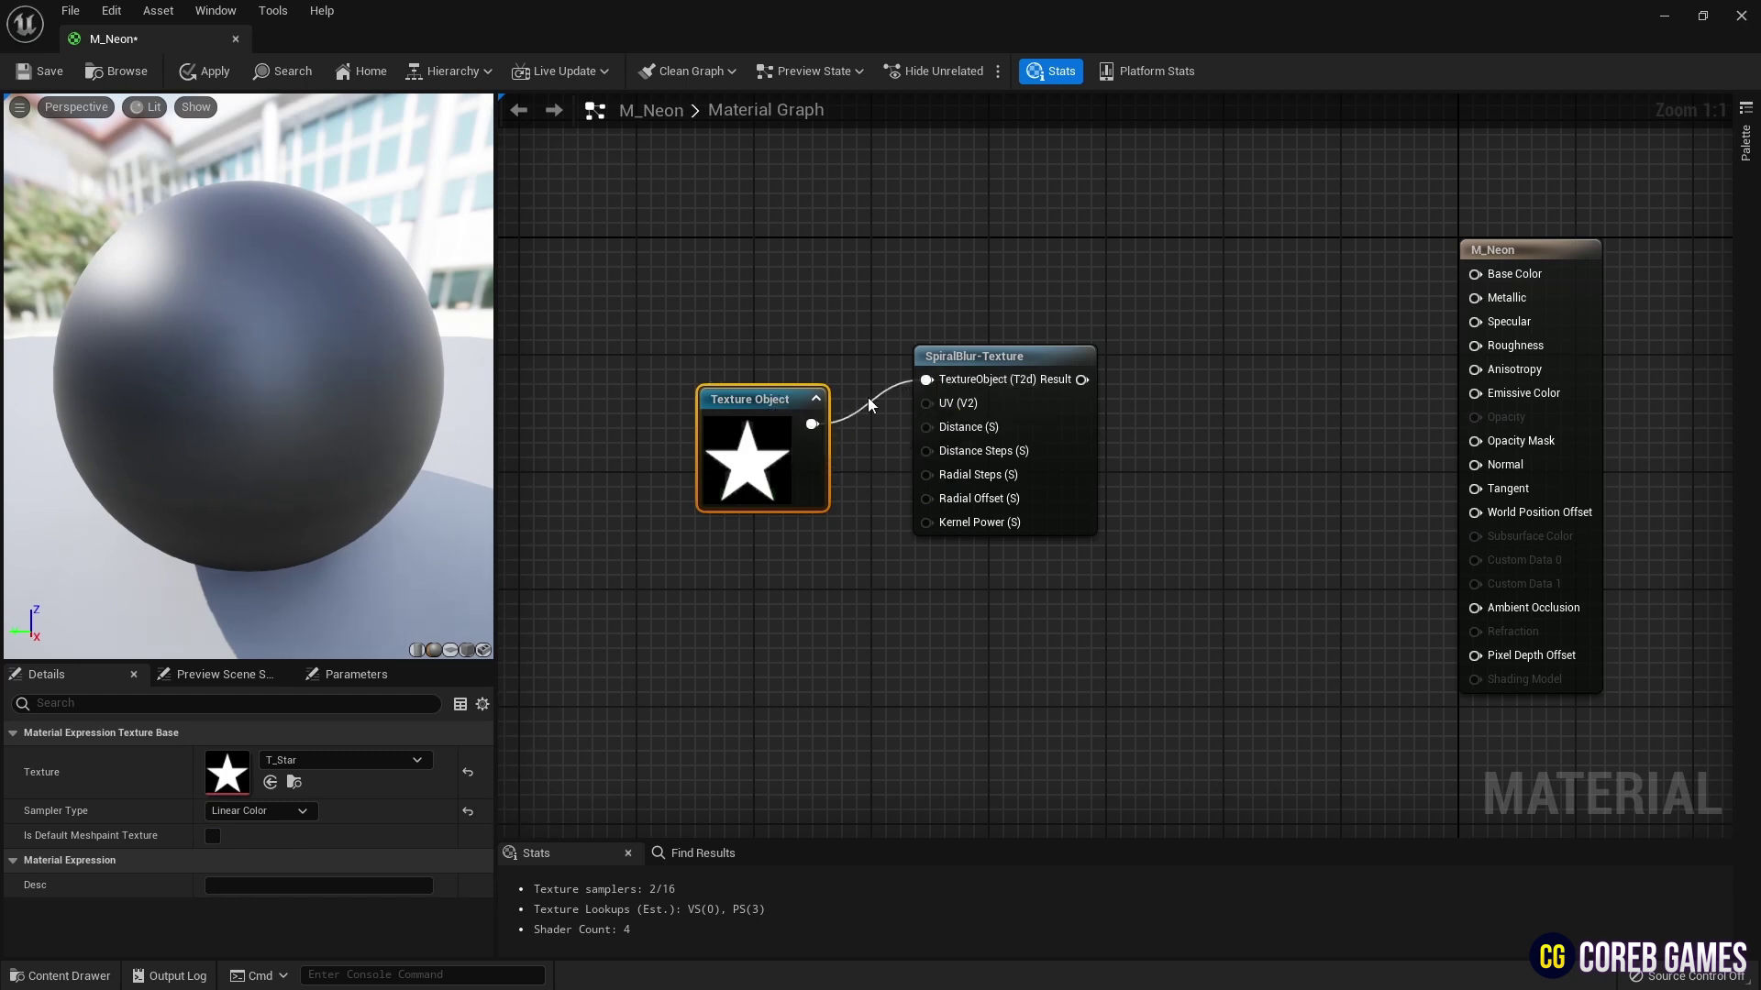
{"action": "left_click_drag", "start_coordinate": [781, 421], "coordinate": [816, 375]}
{"action": "left_click_drag", "start_coordinate": [1053, 273], "coordinate": [816, 494]}
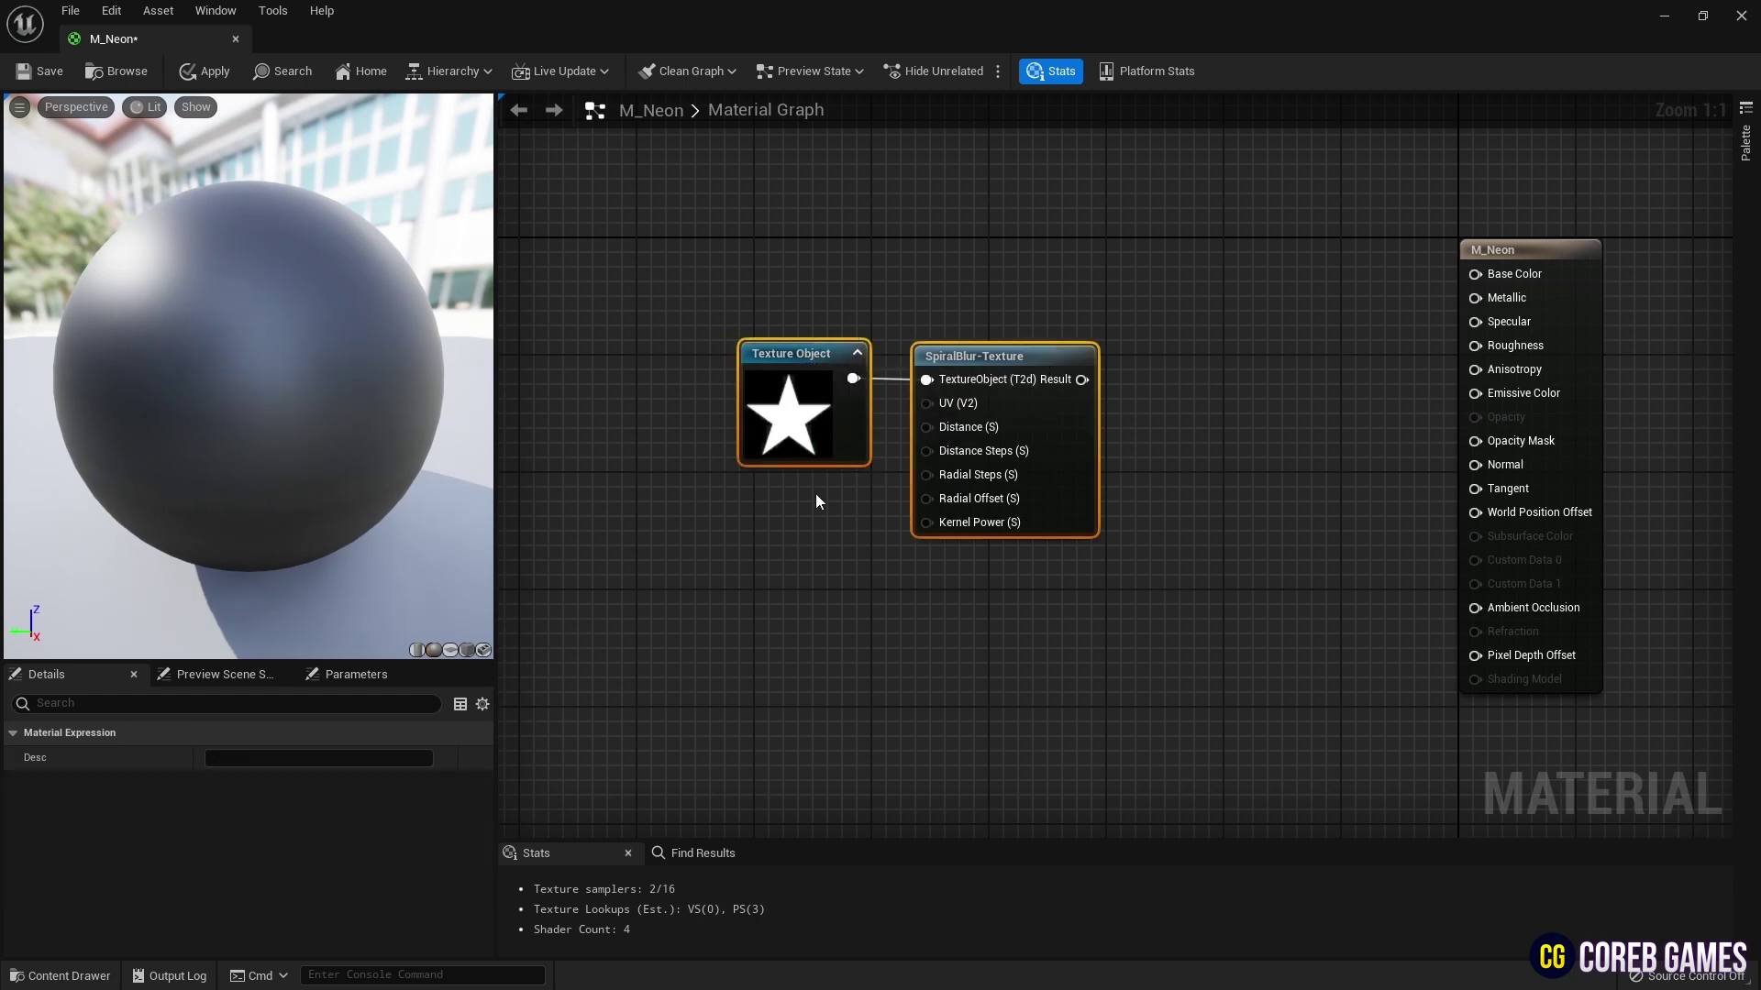
{"action": "left_click_drag", "start_coordinate": [833, 351], "coordinate": [744, 337]}
{"action": "left_click", "coordinate": [769, 312]}
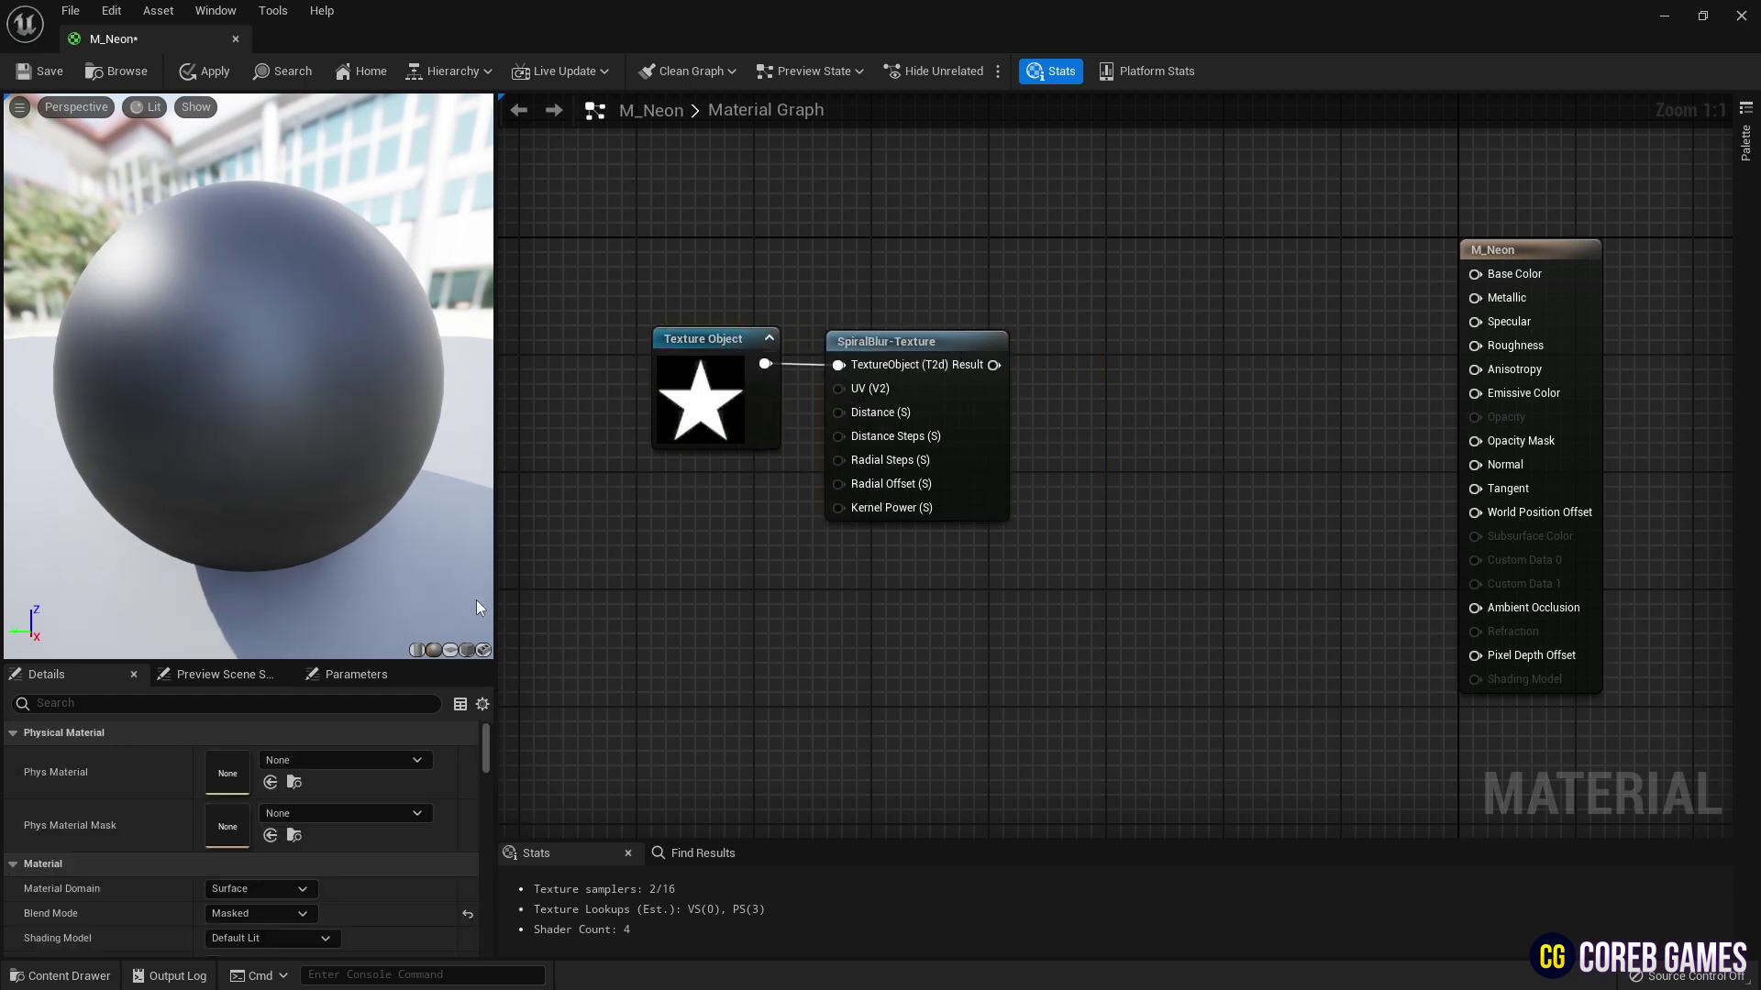
Set the preview mesh to a plane and preview the SpiralBlur-Texture node on it, facing the camera
{"action": "left_click", "coordinate": [457, 651]}
{"action": "right_click", "coordinate": [901, 347]}
{"action": "left_click", "coordinate": [962, 375]}
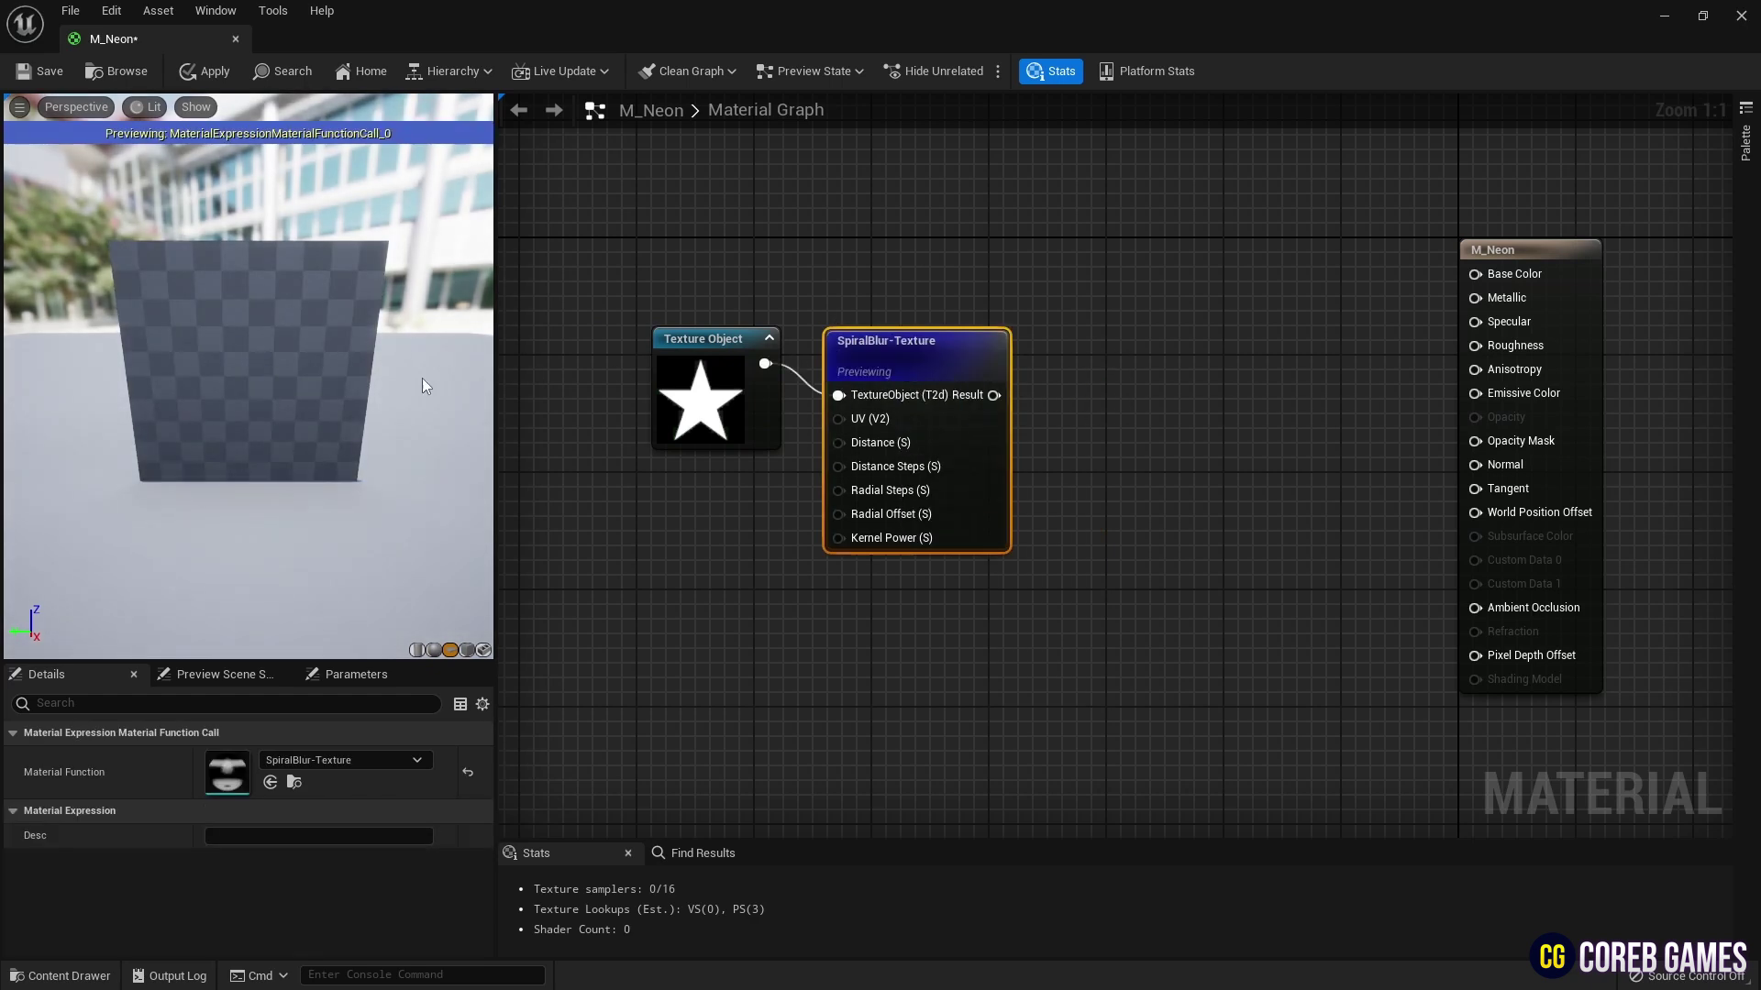
{"action": "left_click_drag", "start_coordinate": [187, 291], "coordinate": [211, 284]}
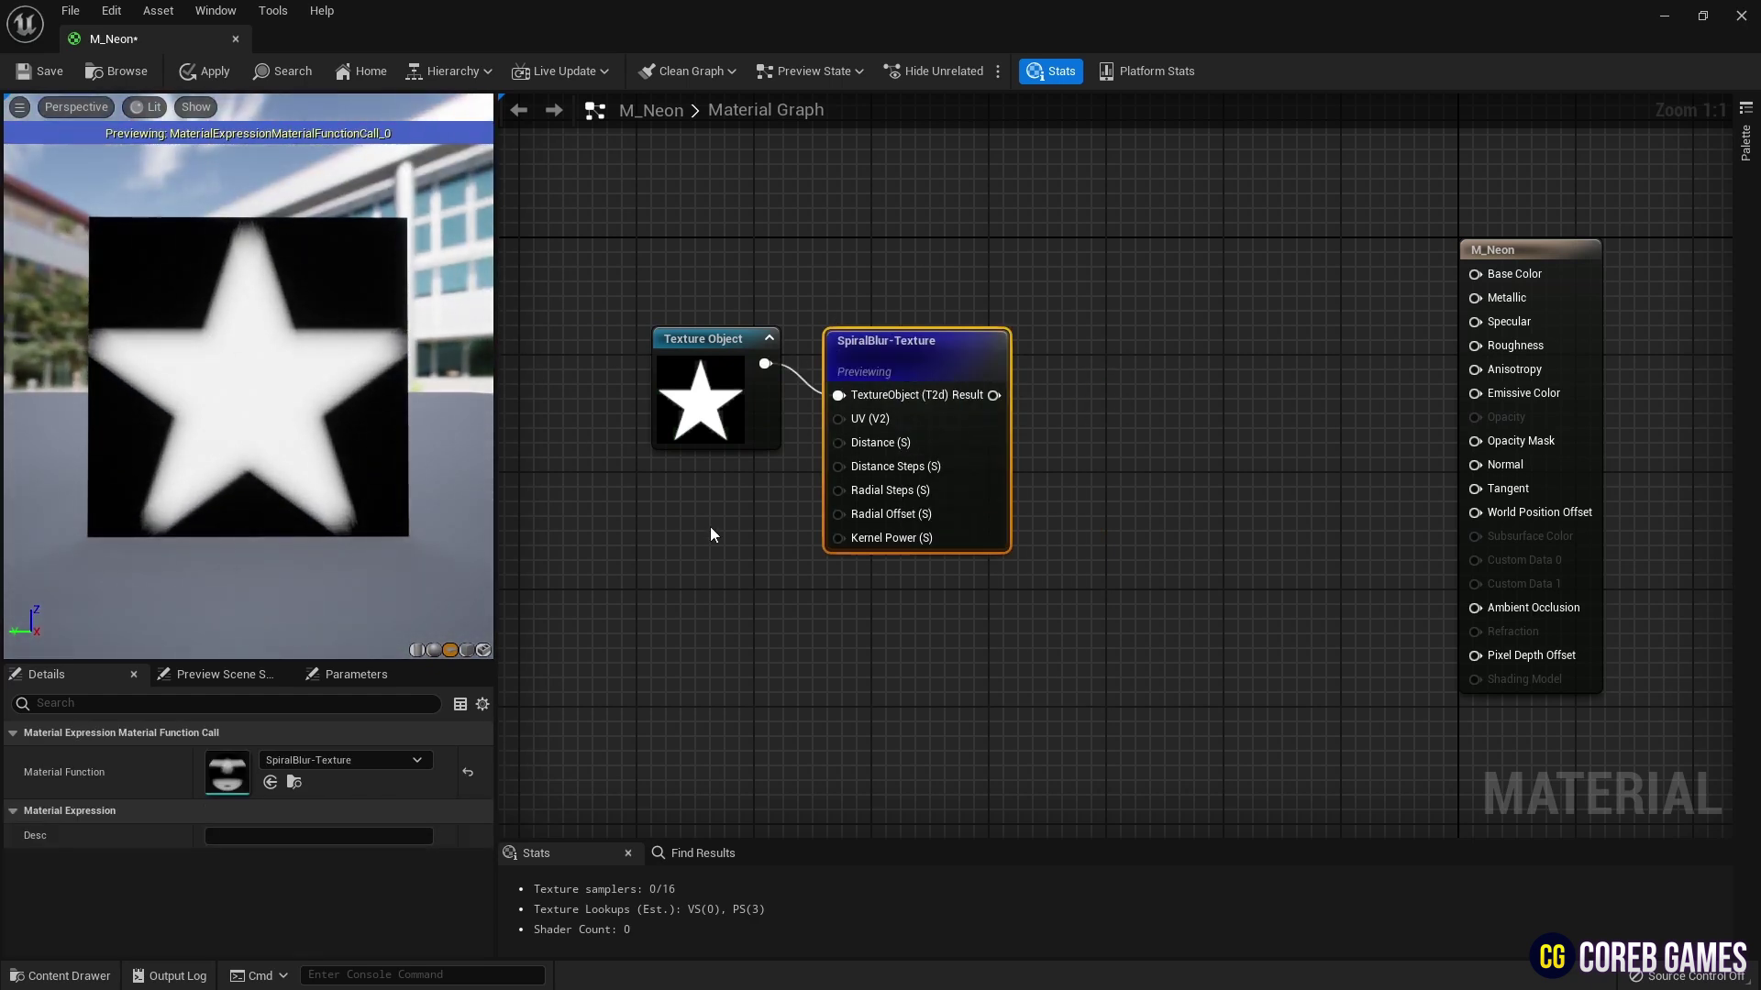
Add a scalar parameter named OutlineWidth with default value 0.02 and connect it to the blur node's Distance input
{"action": "right_click_drag", "start_coordinate": [712, 533], "coordinate": [759, 536]}
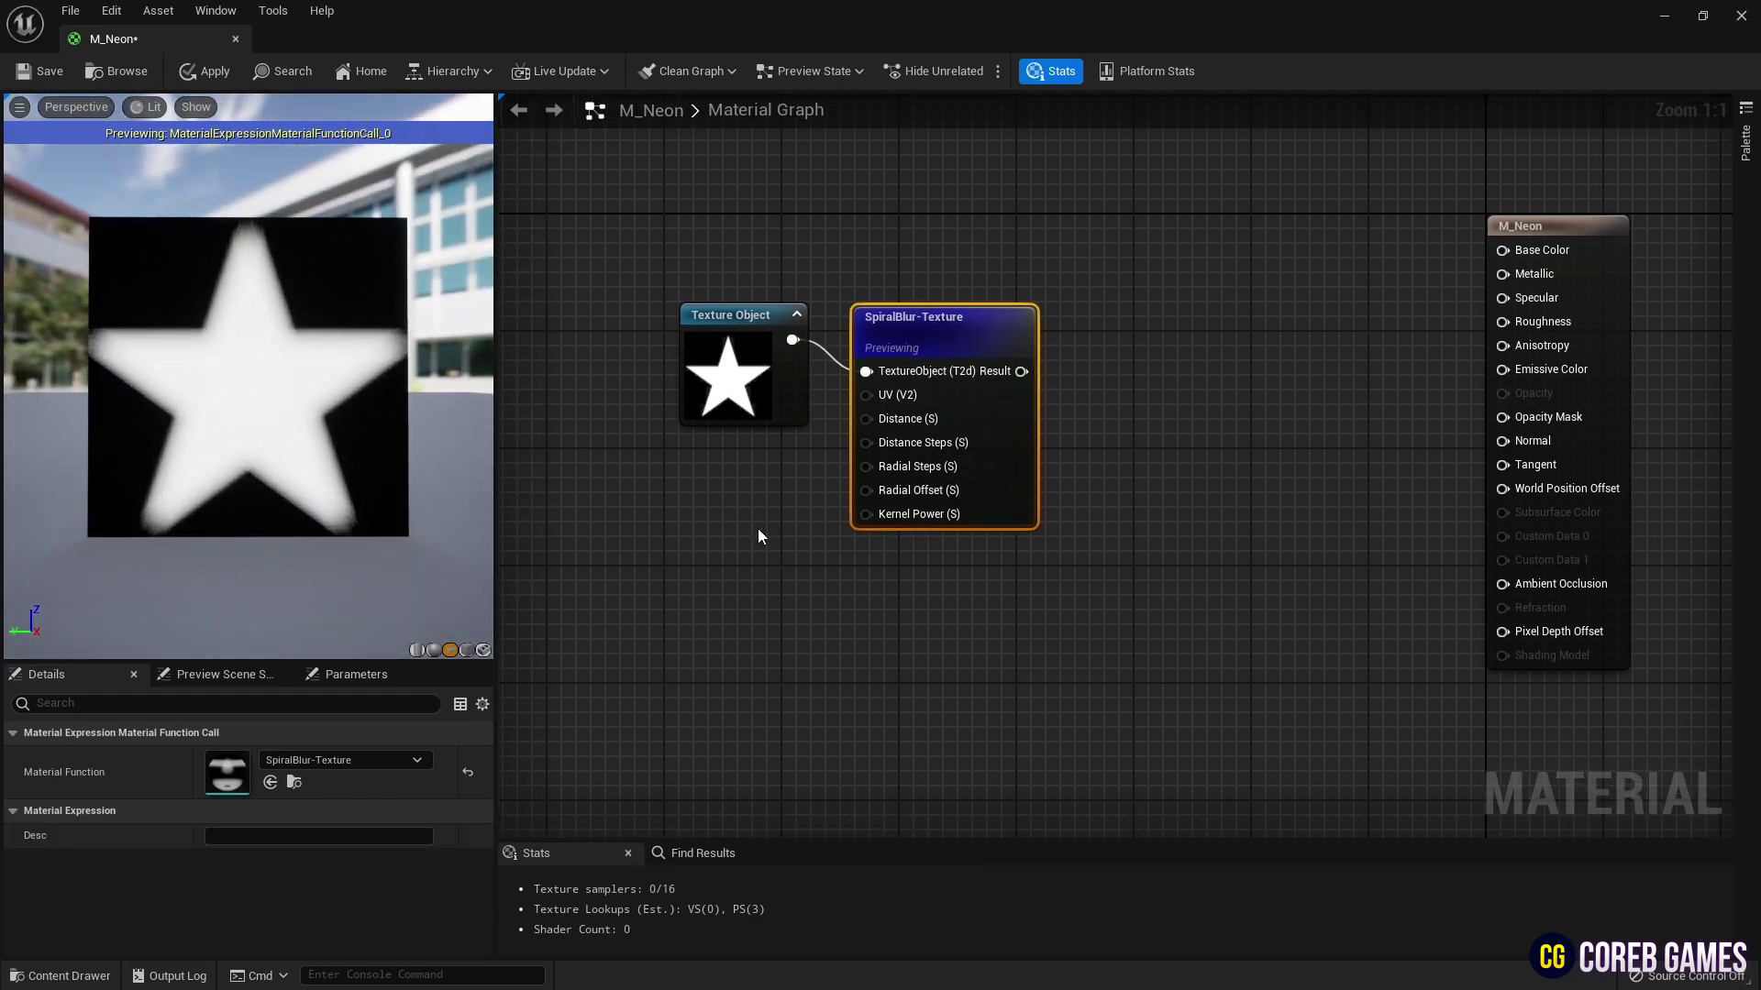
{"action": "left_click", "coordinate": [678, 459]}
{"action": "type", "text": "Outl"}
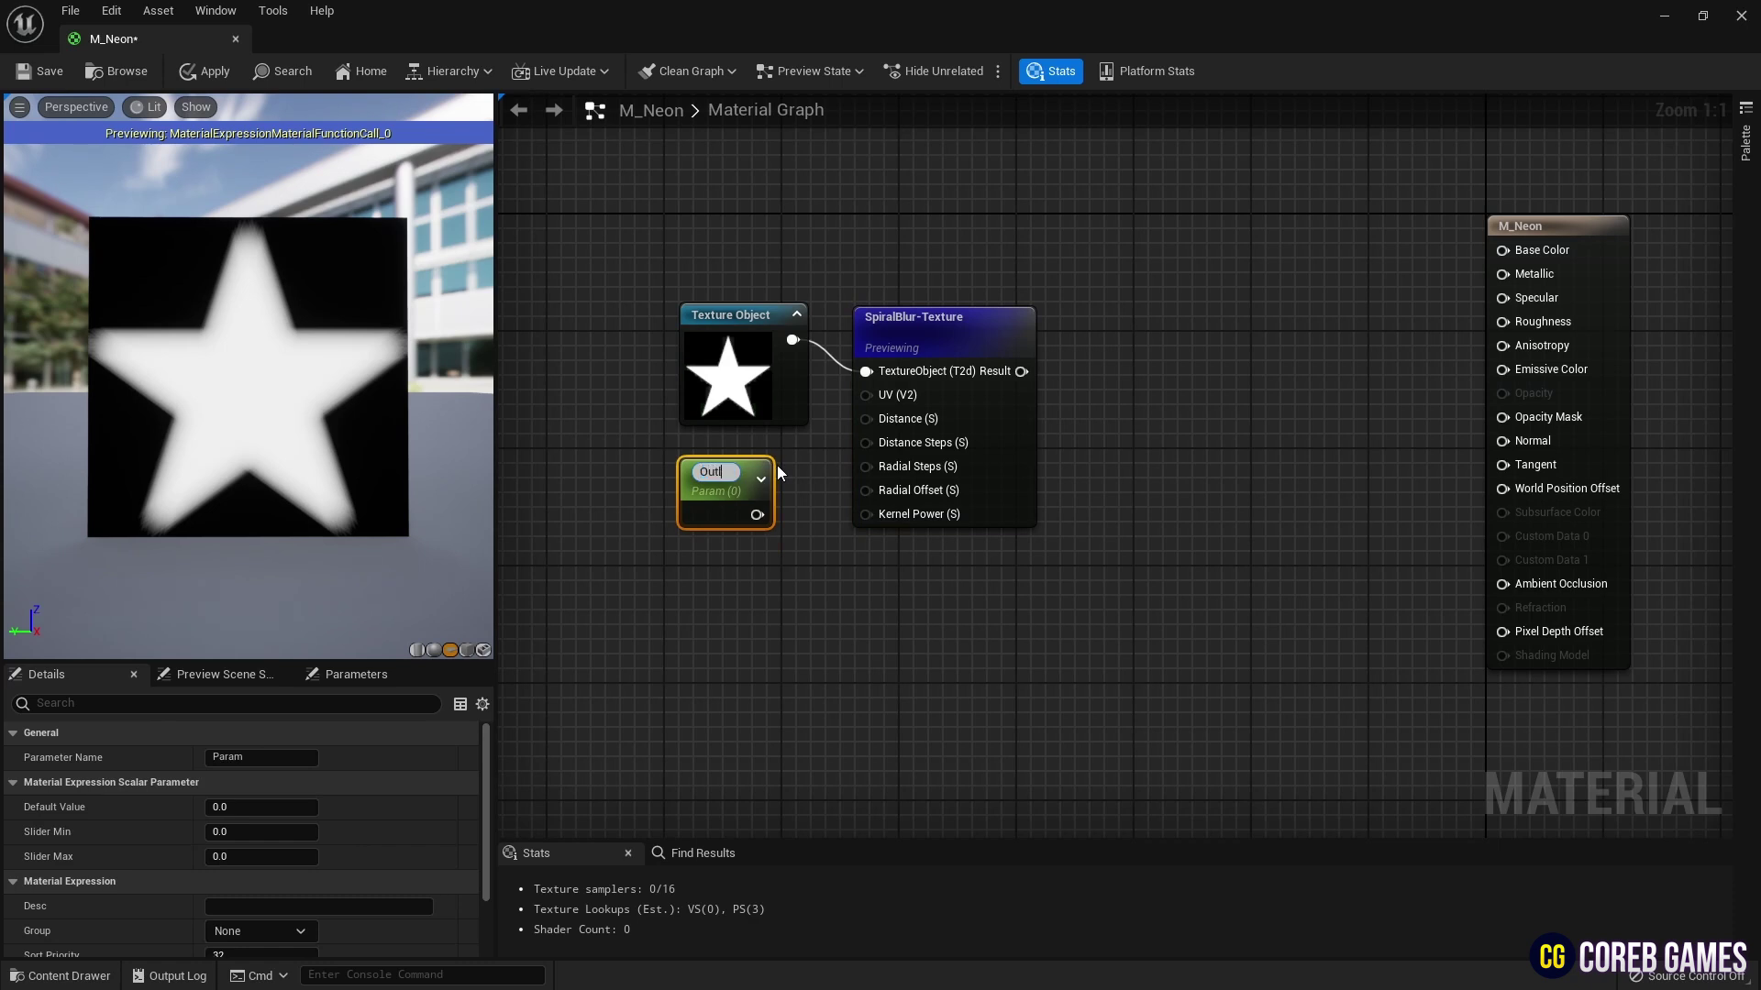
{"action": "type", "text": "ineWidth"}
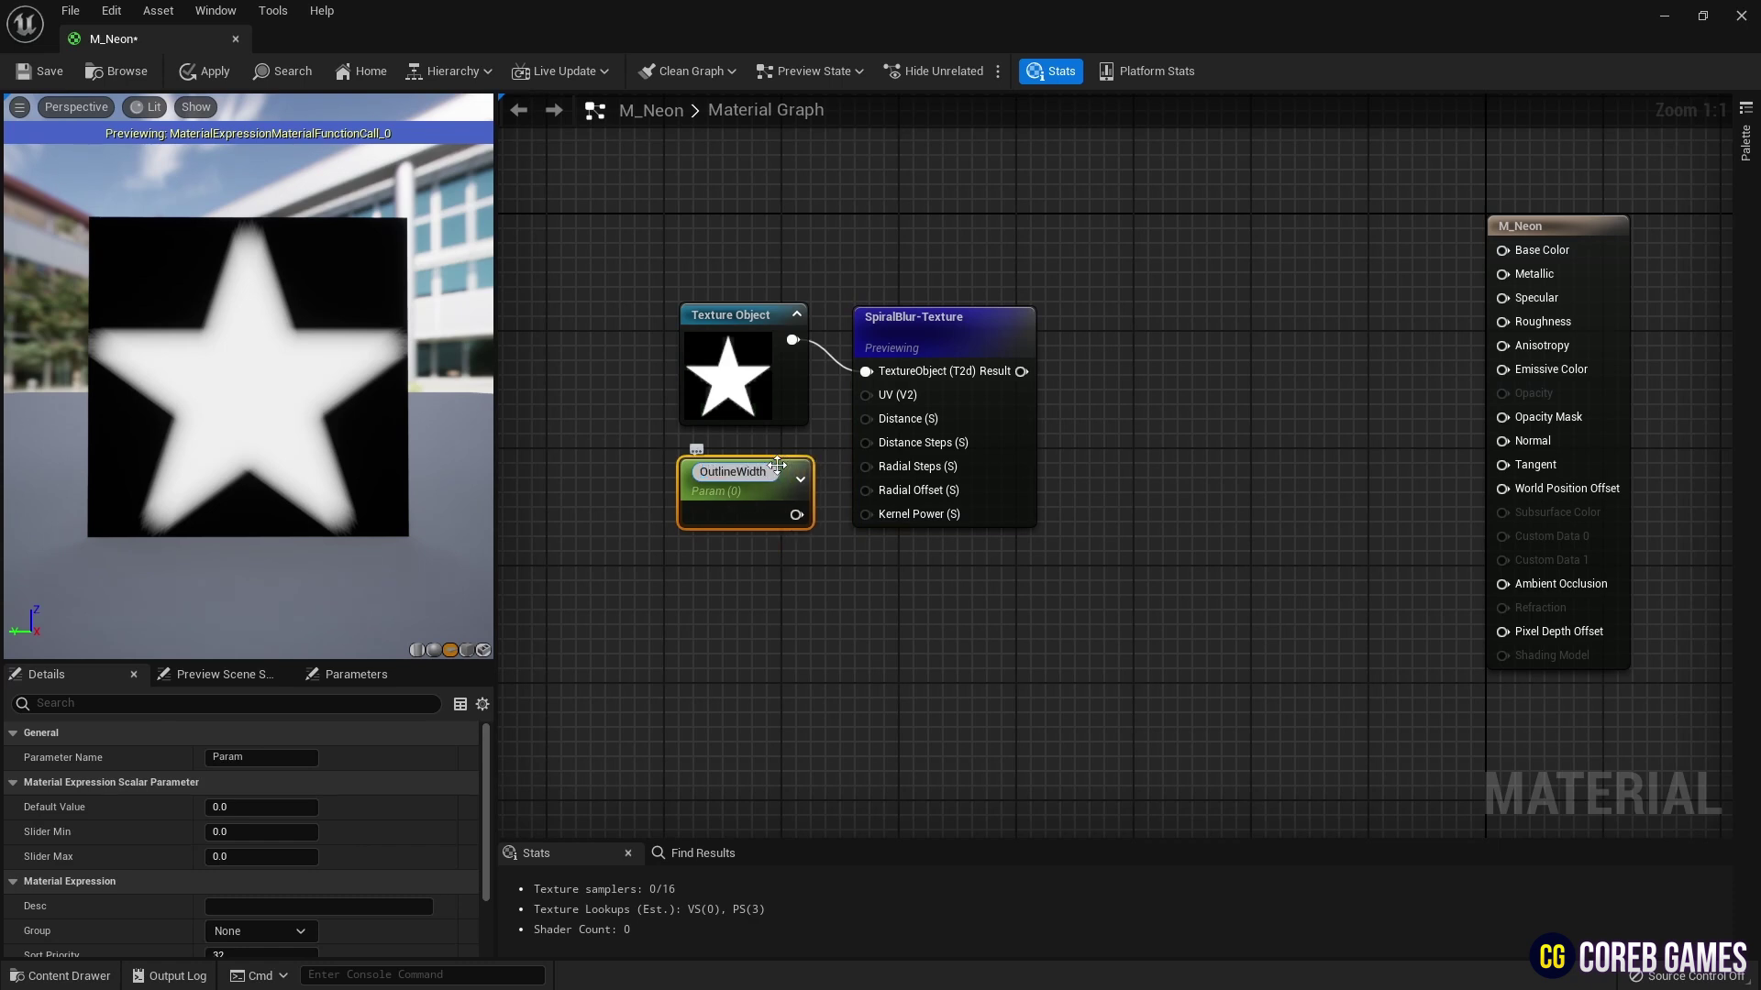
{"action": "key", "text": "Return"}
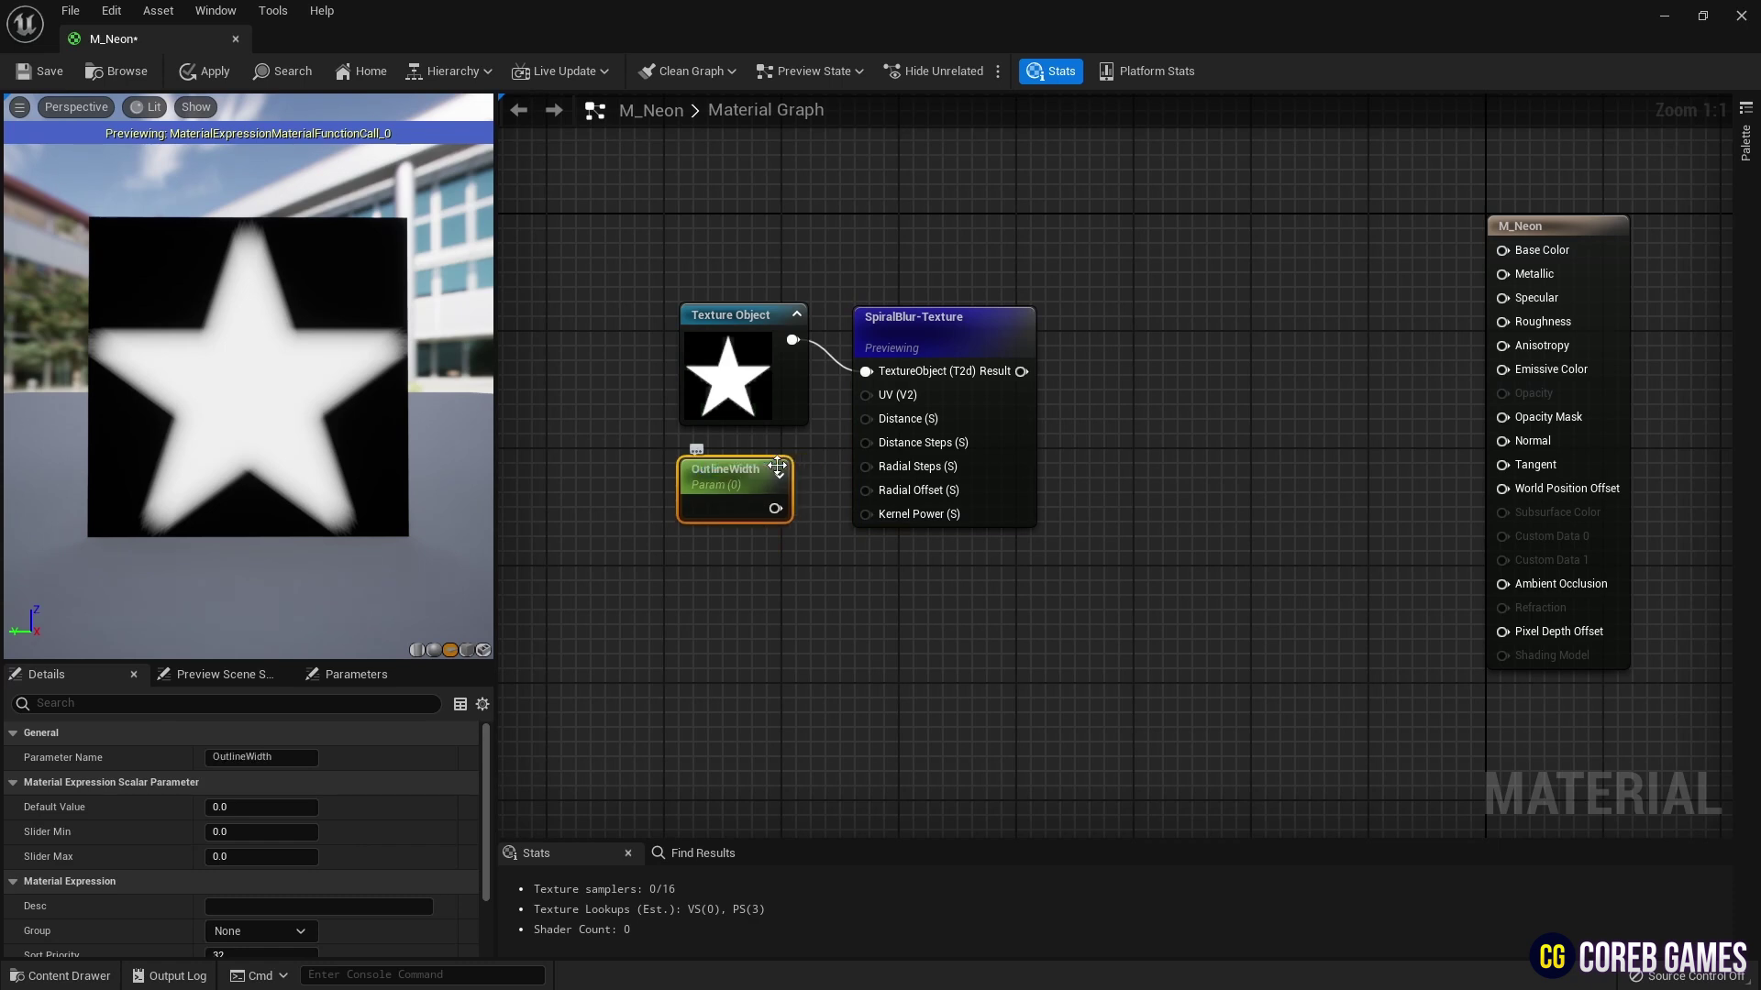
{"action": "left_click", "coordinate": [239, 807]}
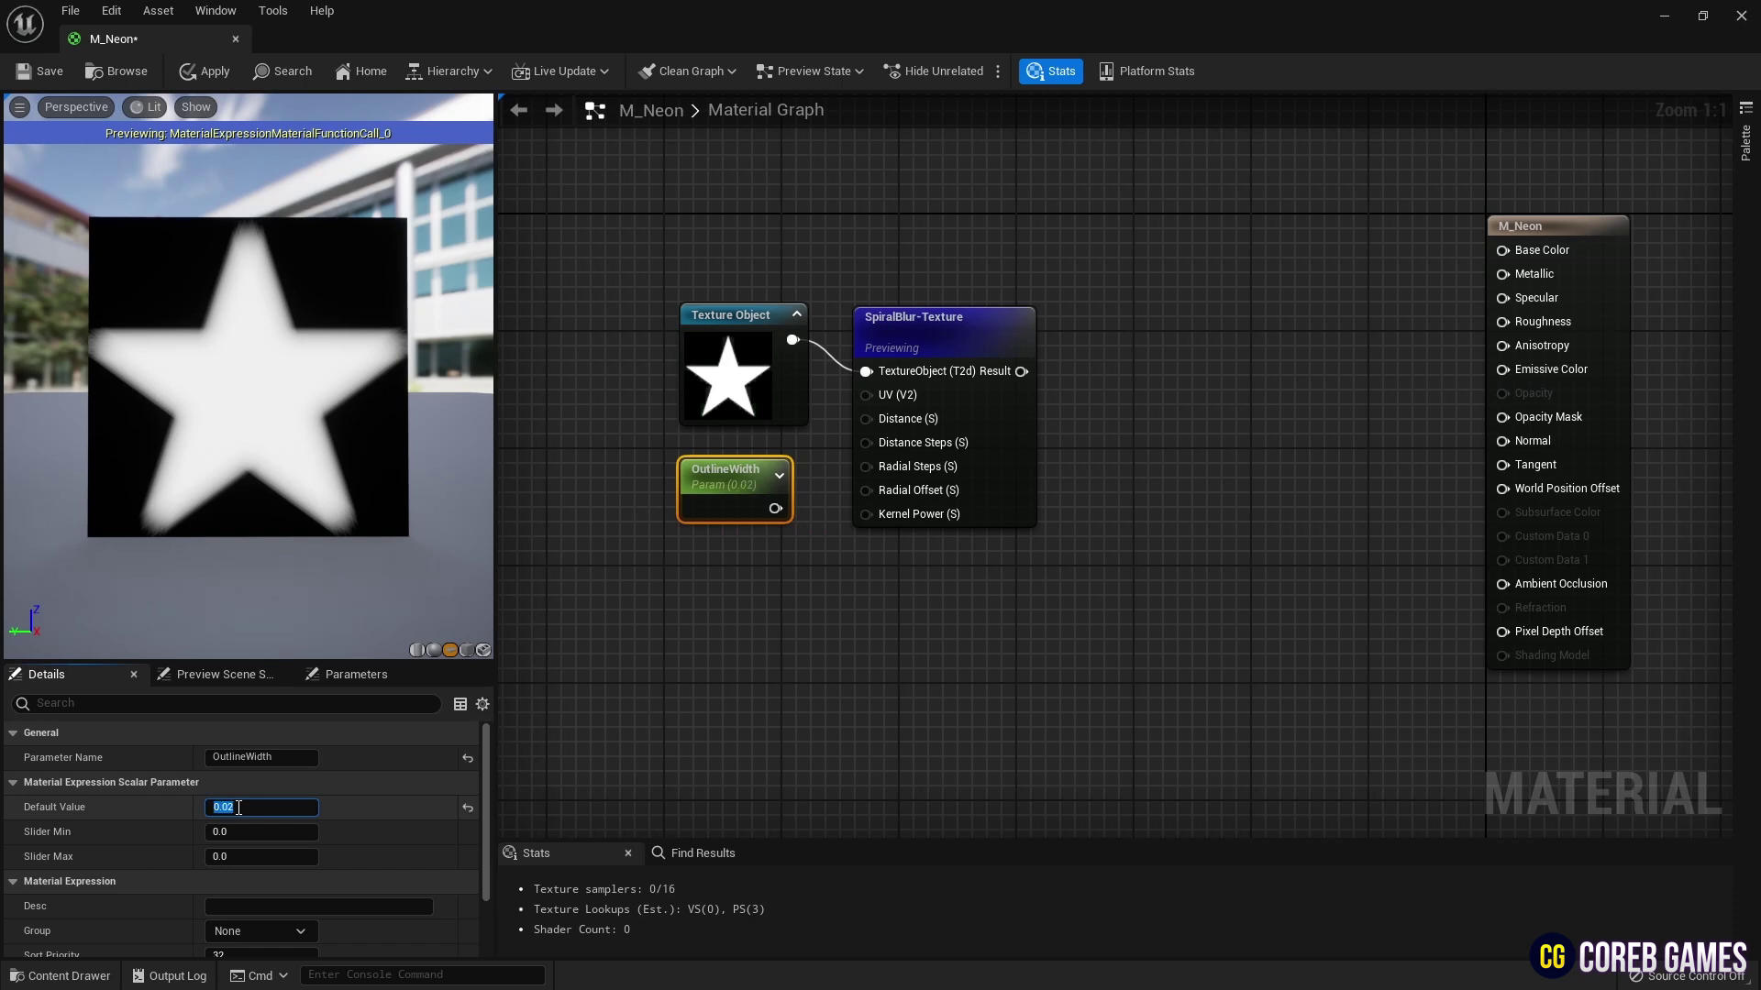
{"action": "left_click_drag", "start_coordinate": [775, 508], "coordinate": [875, 420]}
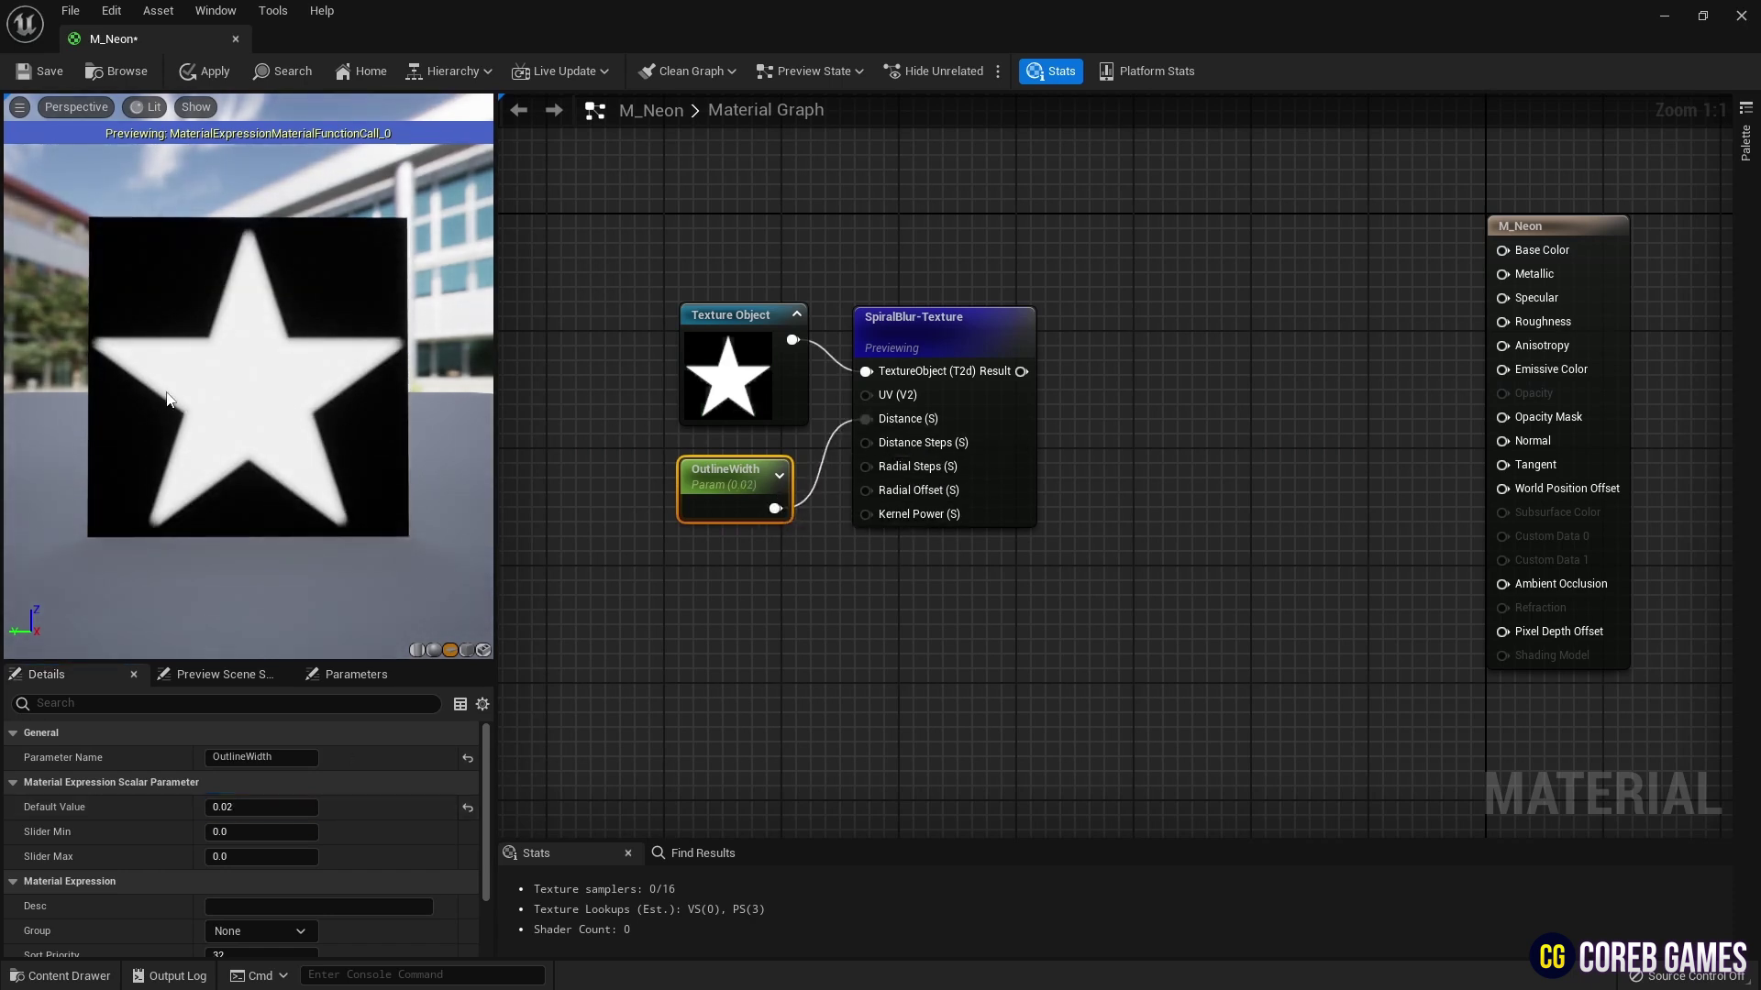
Add three constant nodes stacked below the OutlineWidth parameter
{"action": "right_click_drag", "start_coordinate": [717, 583], "coordinate": [736, 562]}
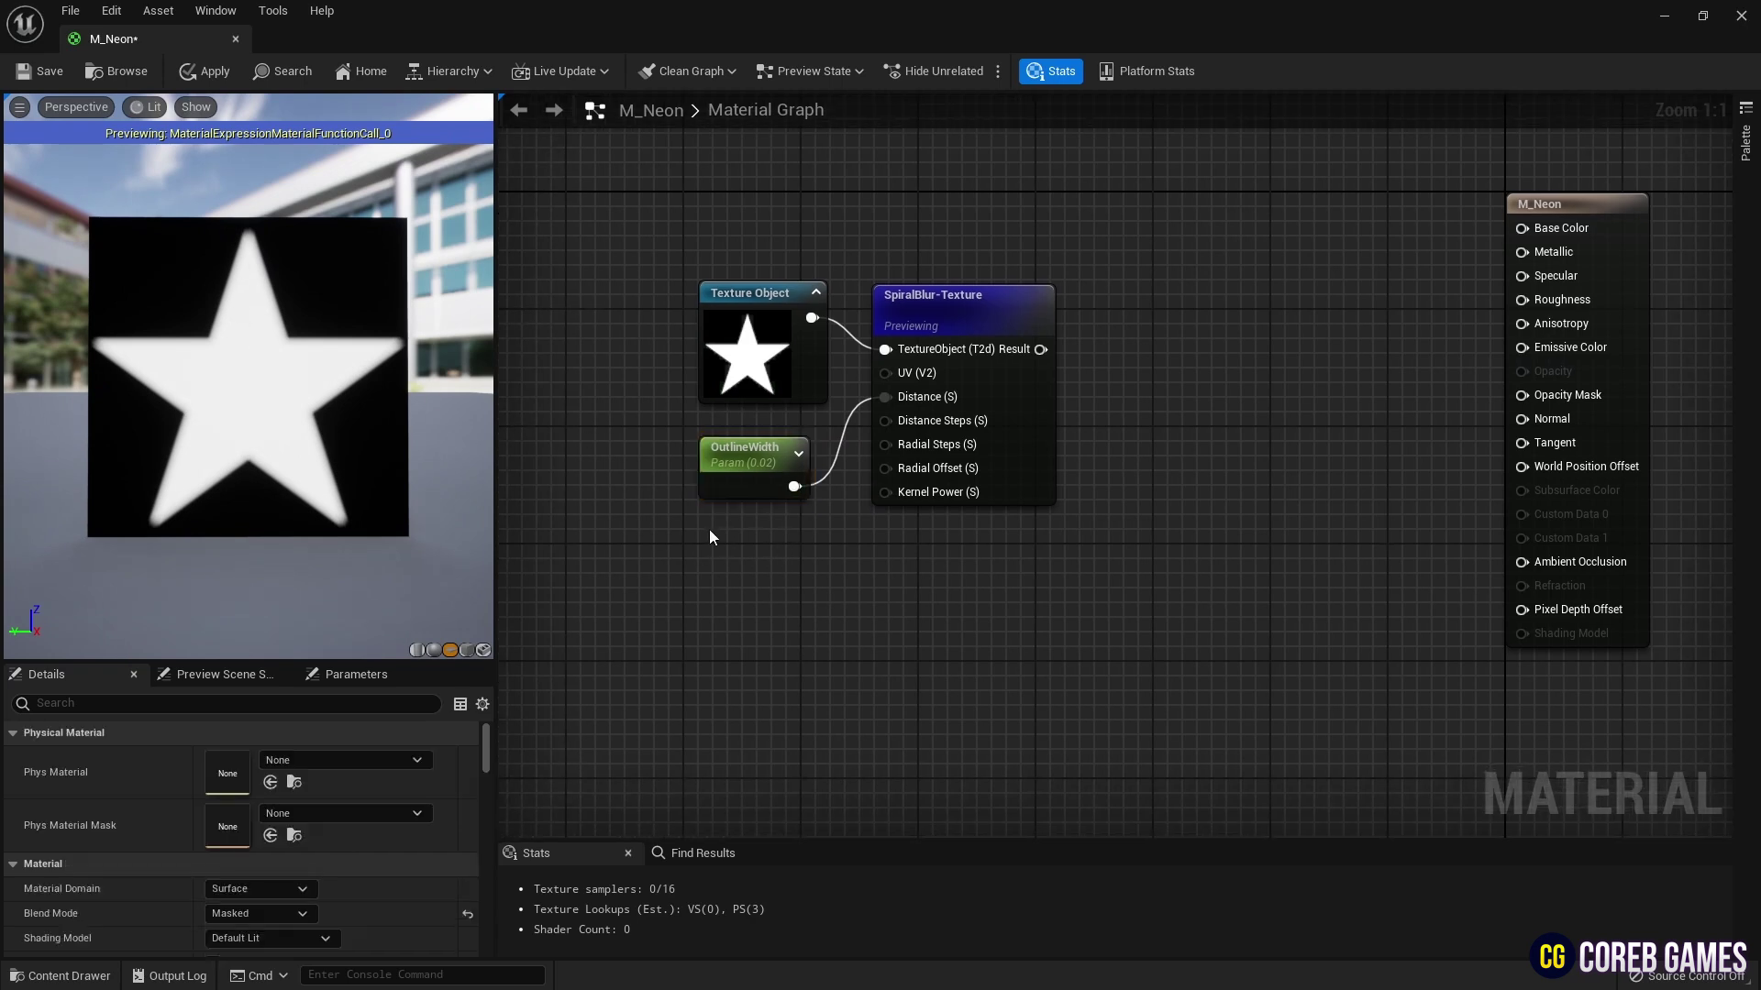
{"action": "left_click", "coordinate": [745, 517]}
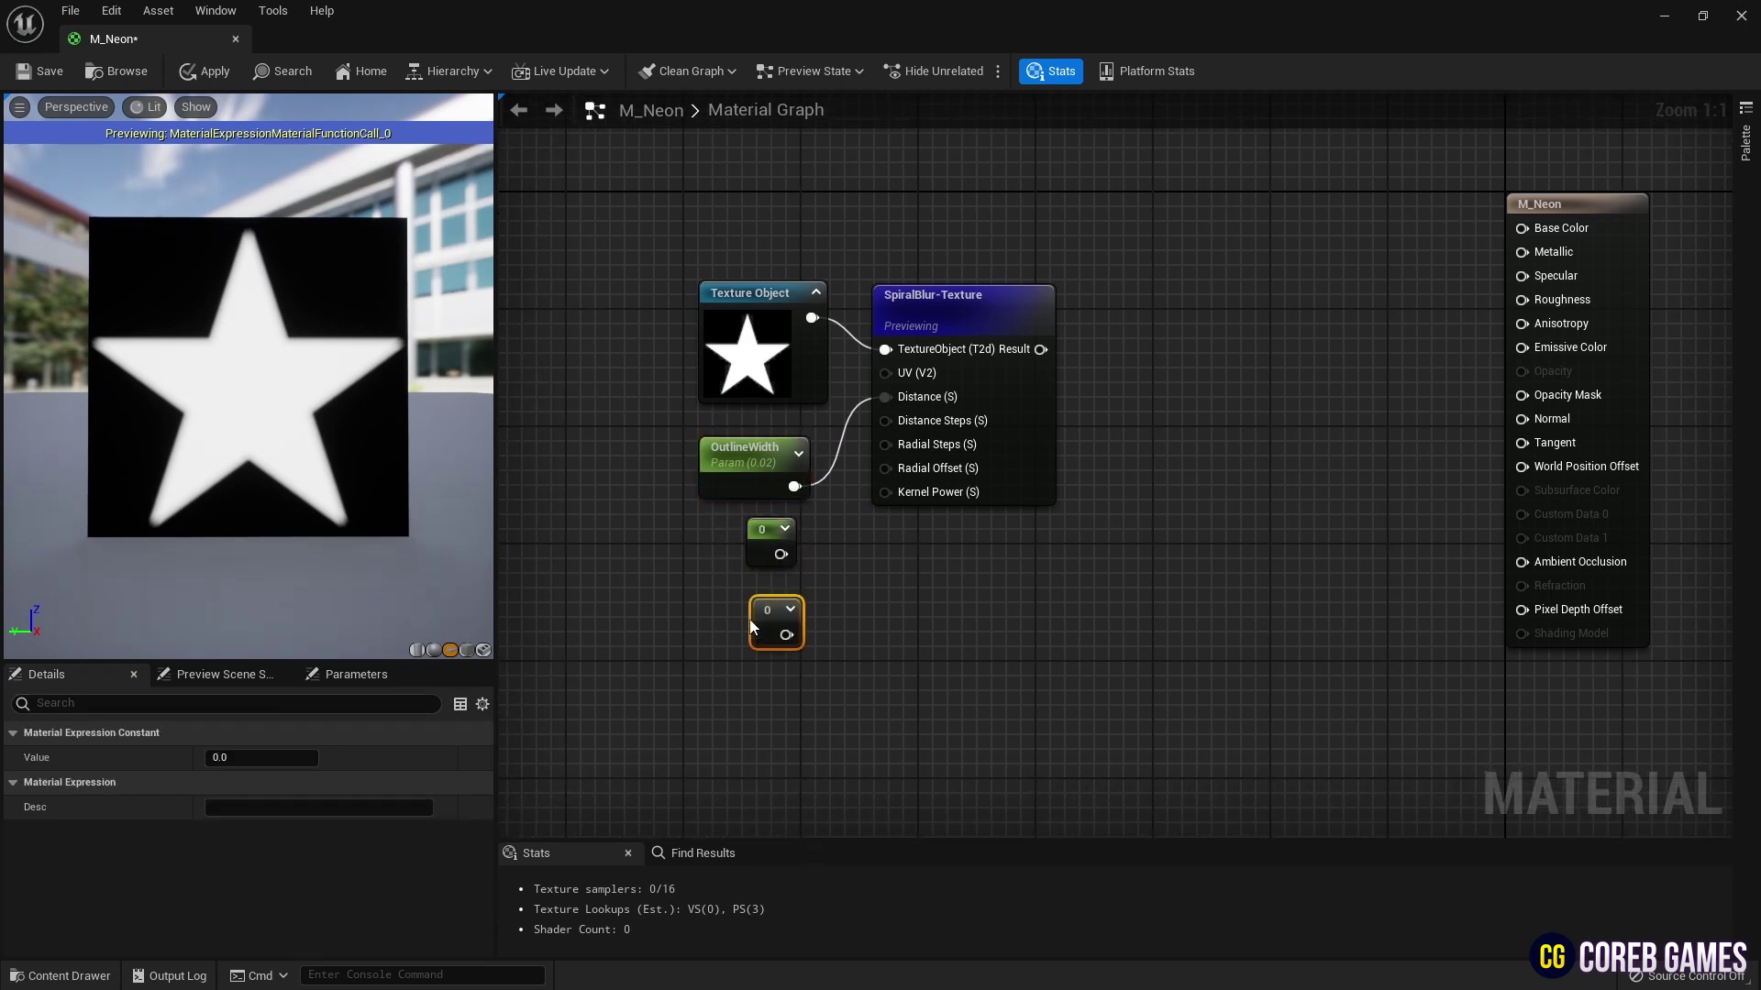
{"action": "key", "text": "ctrl+w"}
Set the values of the three constants to 24, 30 and 20, from the uppermost to the lowest
{"action": "left_click", "coordinate": [767, 538]}
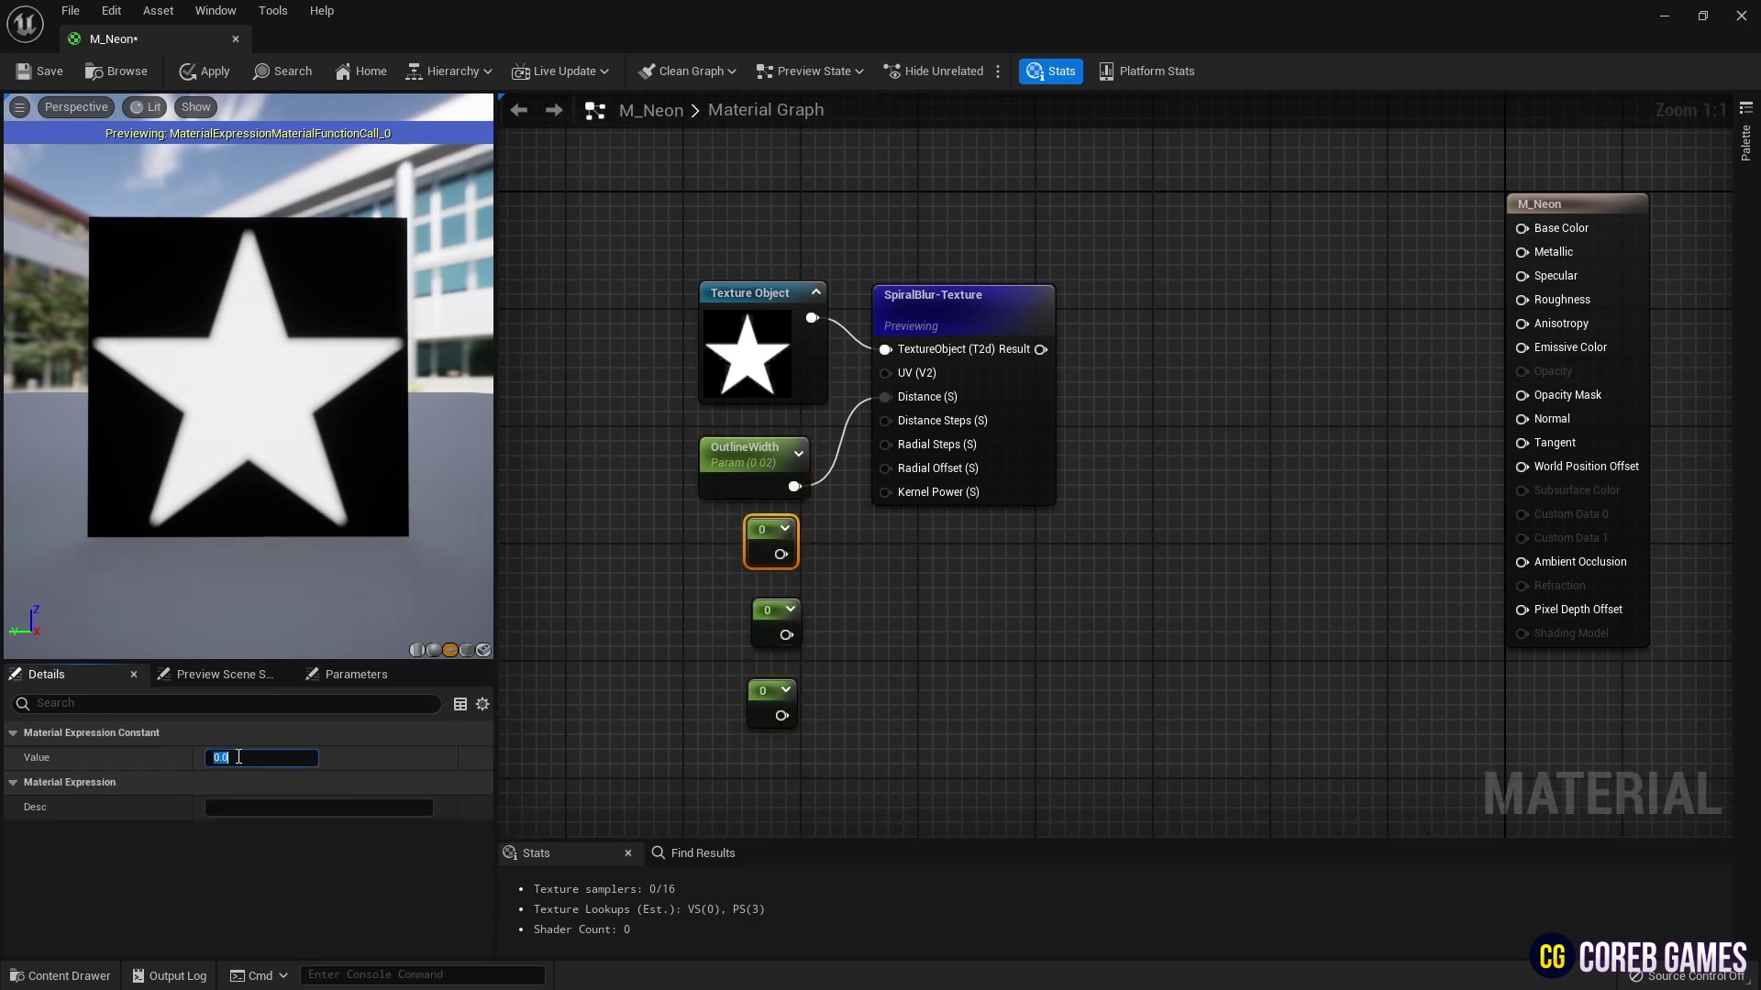
{"action": "left_click", "coordinate": [238, 758]}
{"action": "type", "text": "24"}
{"action": "left_click", "coordinate": [775, 619]}
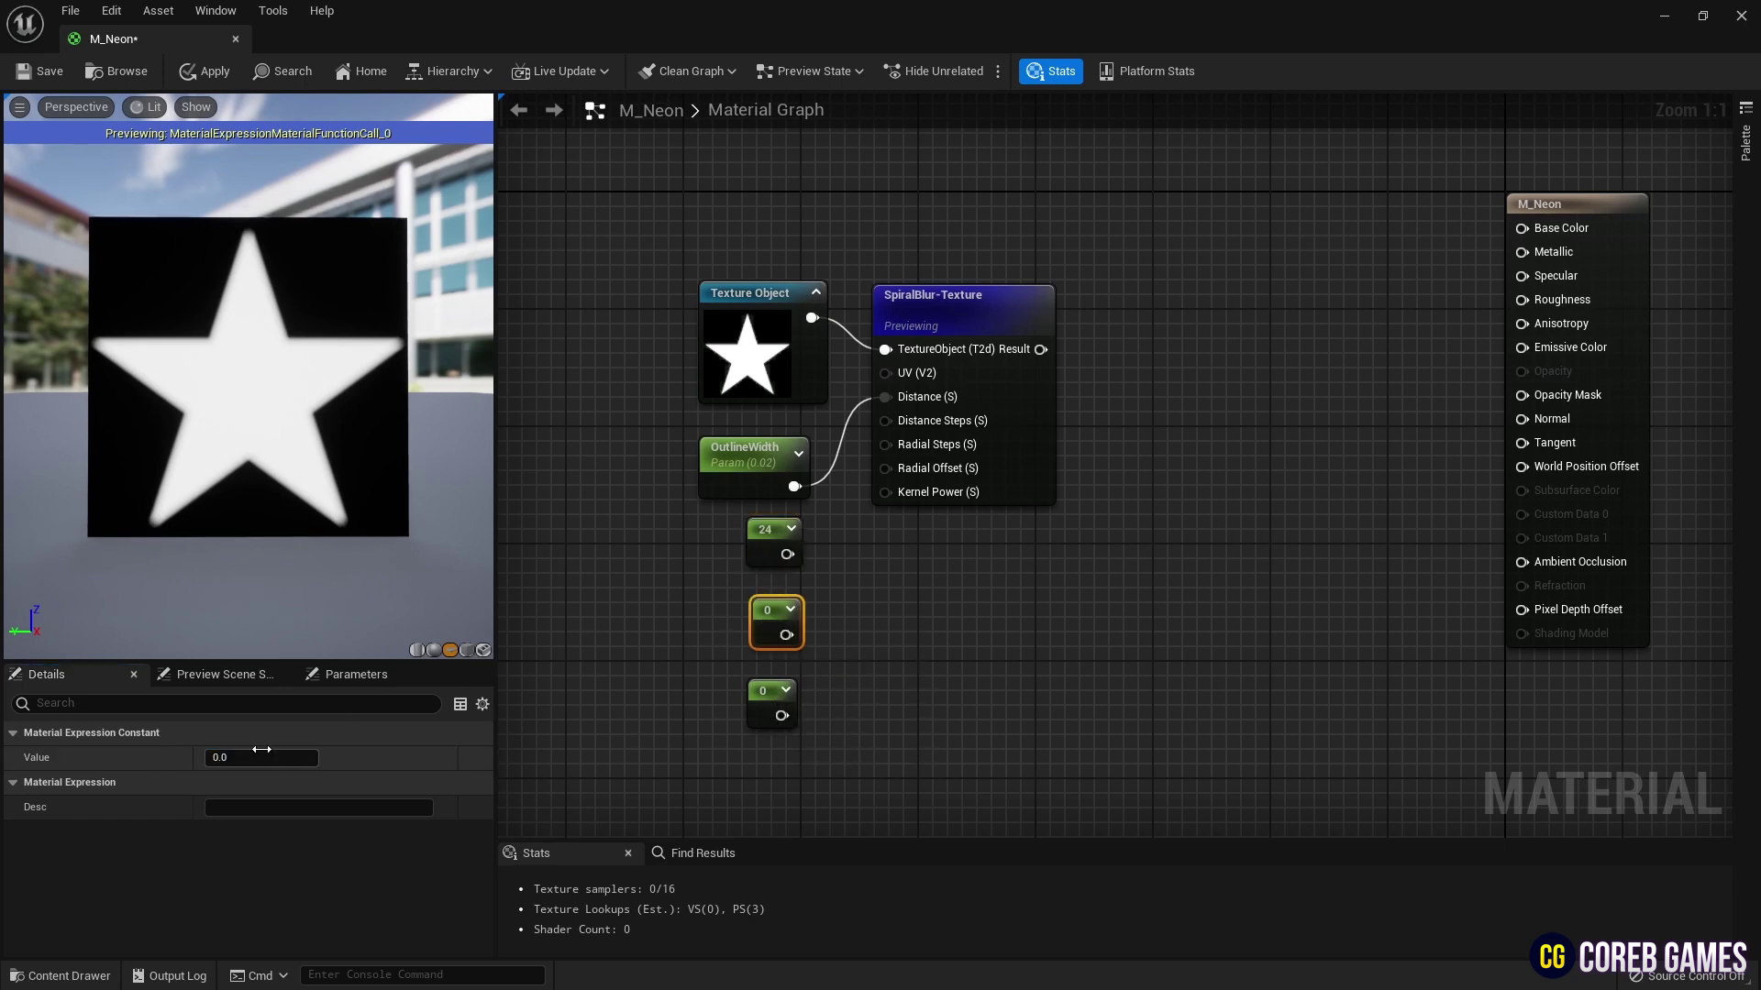
{"action": "left_click", "coordinate": [263, 749]}
{"action": "type", "text": "30"}
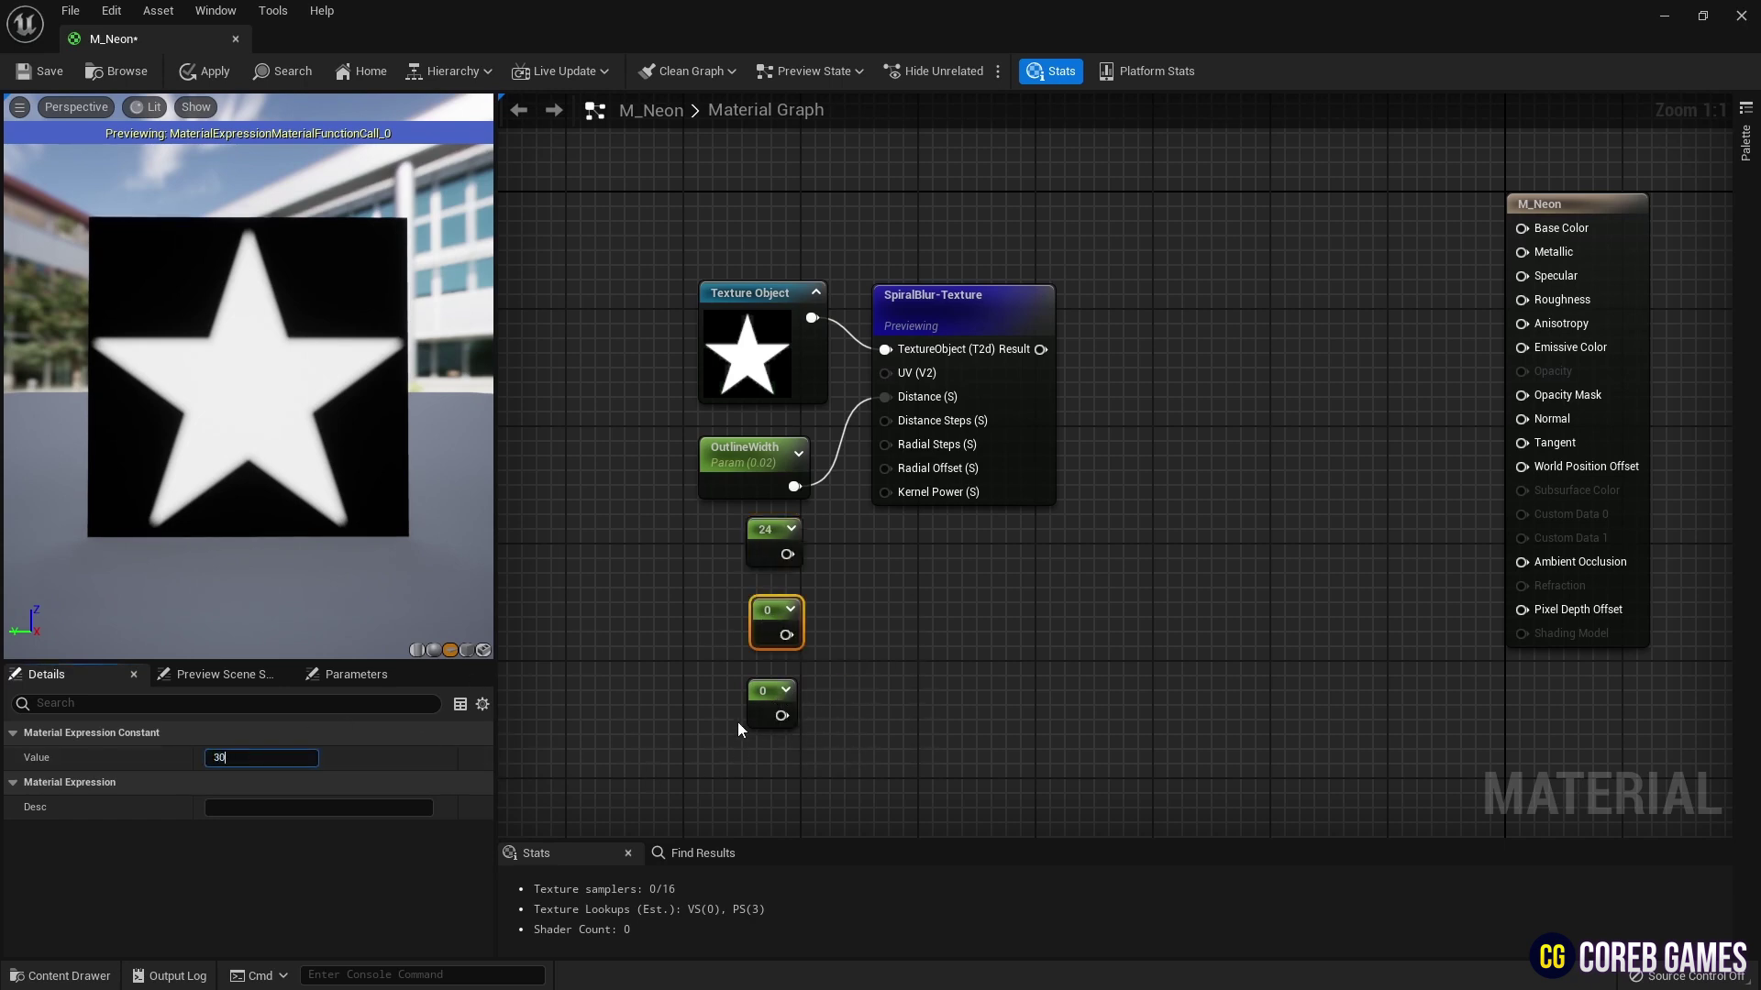
{"action": "left_click", "coordinate": [770, 708]}
{"action": "left_click", "coordinate": [290, 756]}
{"action": "type", "text": "20"}
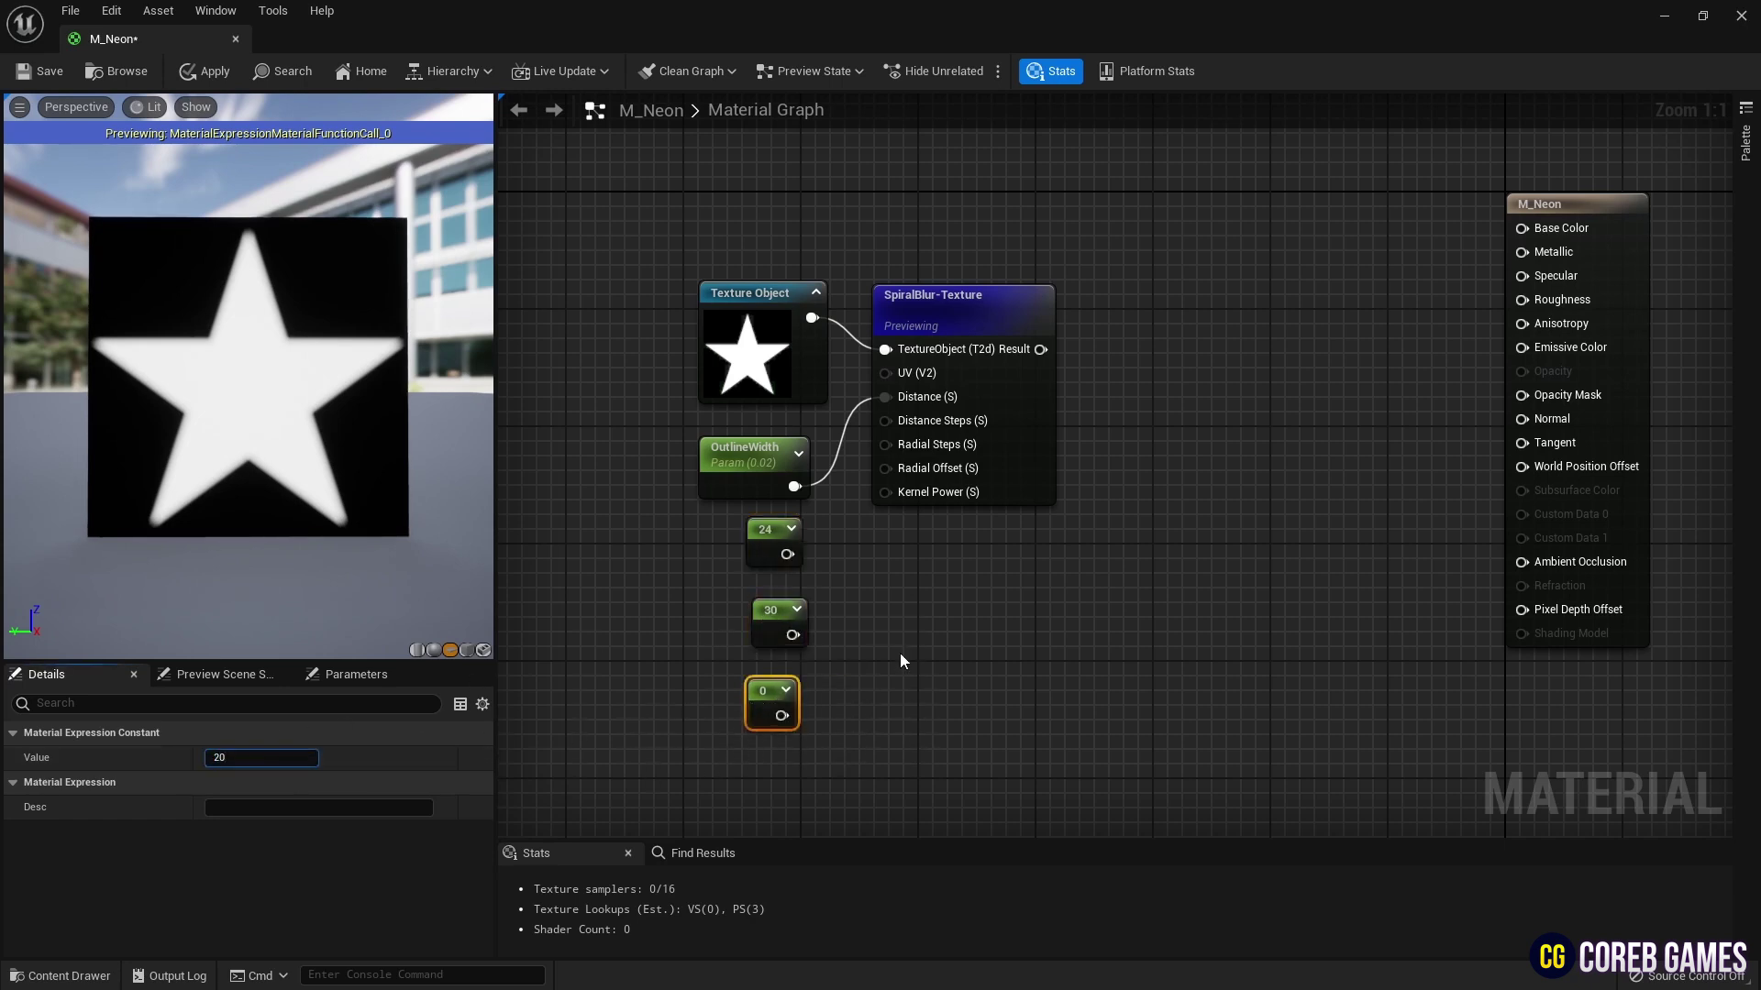
{"action": "left_click", "coordinate": [900, 653]}
Connect constants 24, 30 and 20 to the blur node's Distance Steps, Radial Steps and Radial Offset inputs, and align the constants in a column
{"action": "left_click_drag", "start_coordinate": [784, 554], "coordinate": [899, 424]}
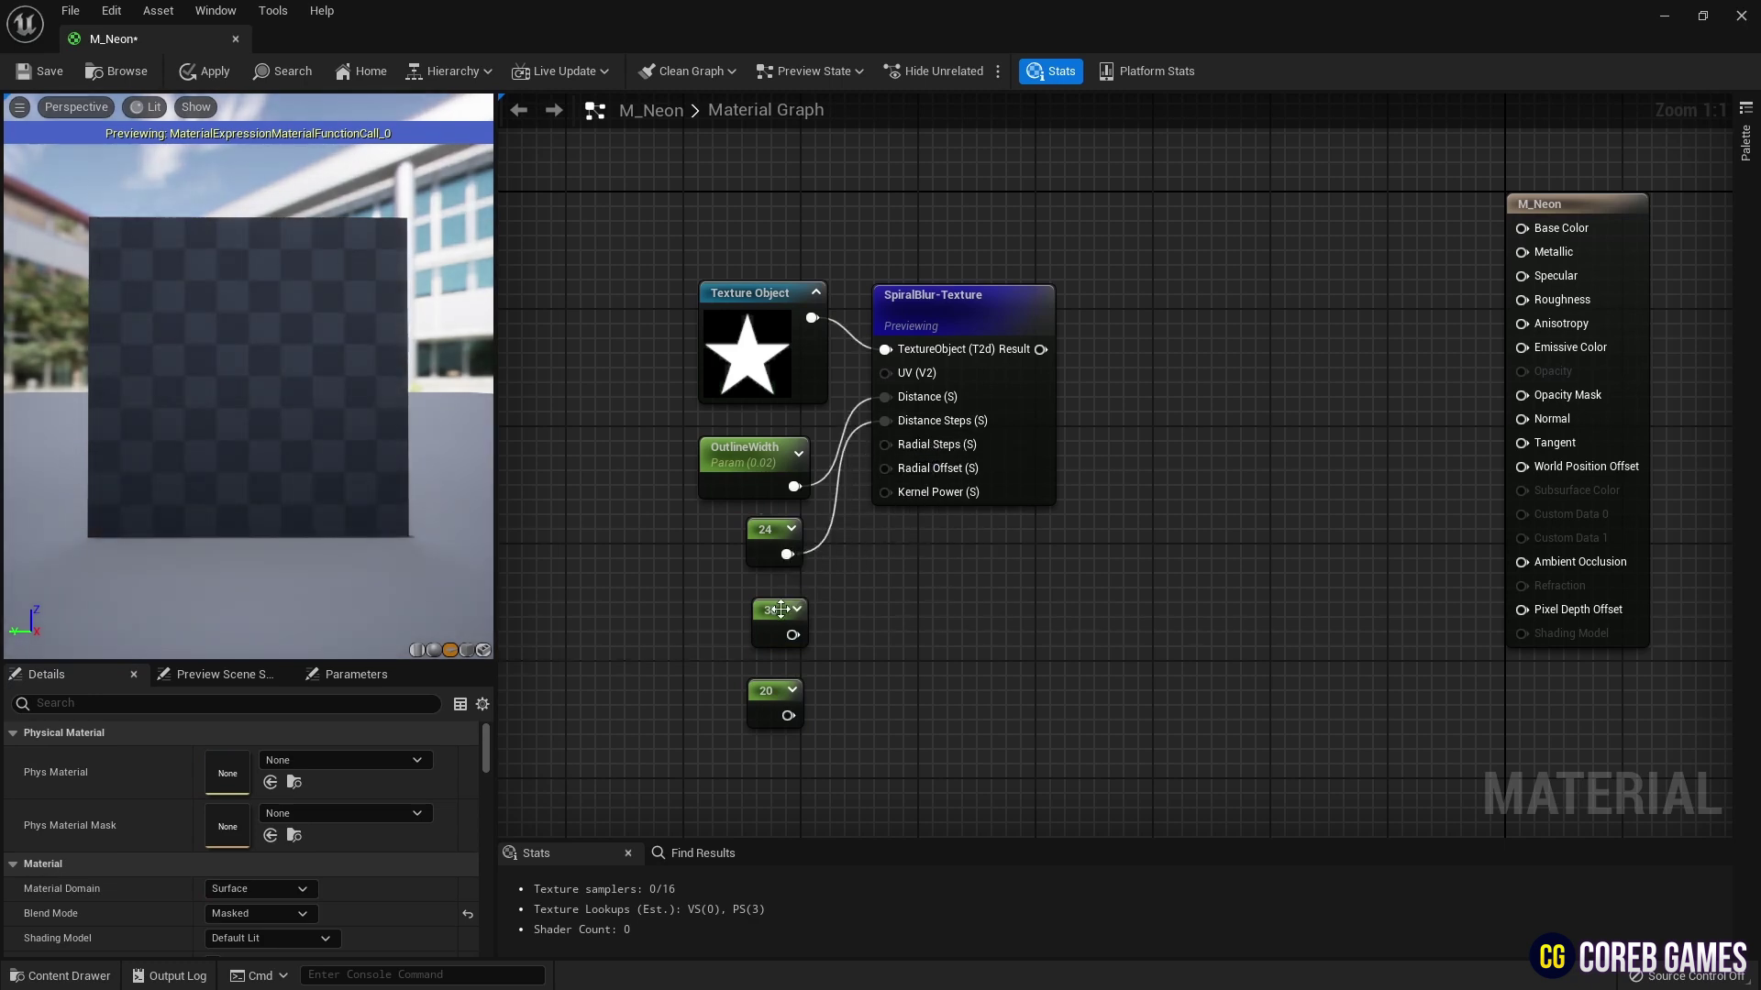
{"action": "left_click_drag", "start_coordinate": [792, 635], "coordinate": [887, 446]}
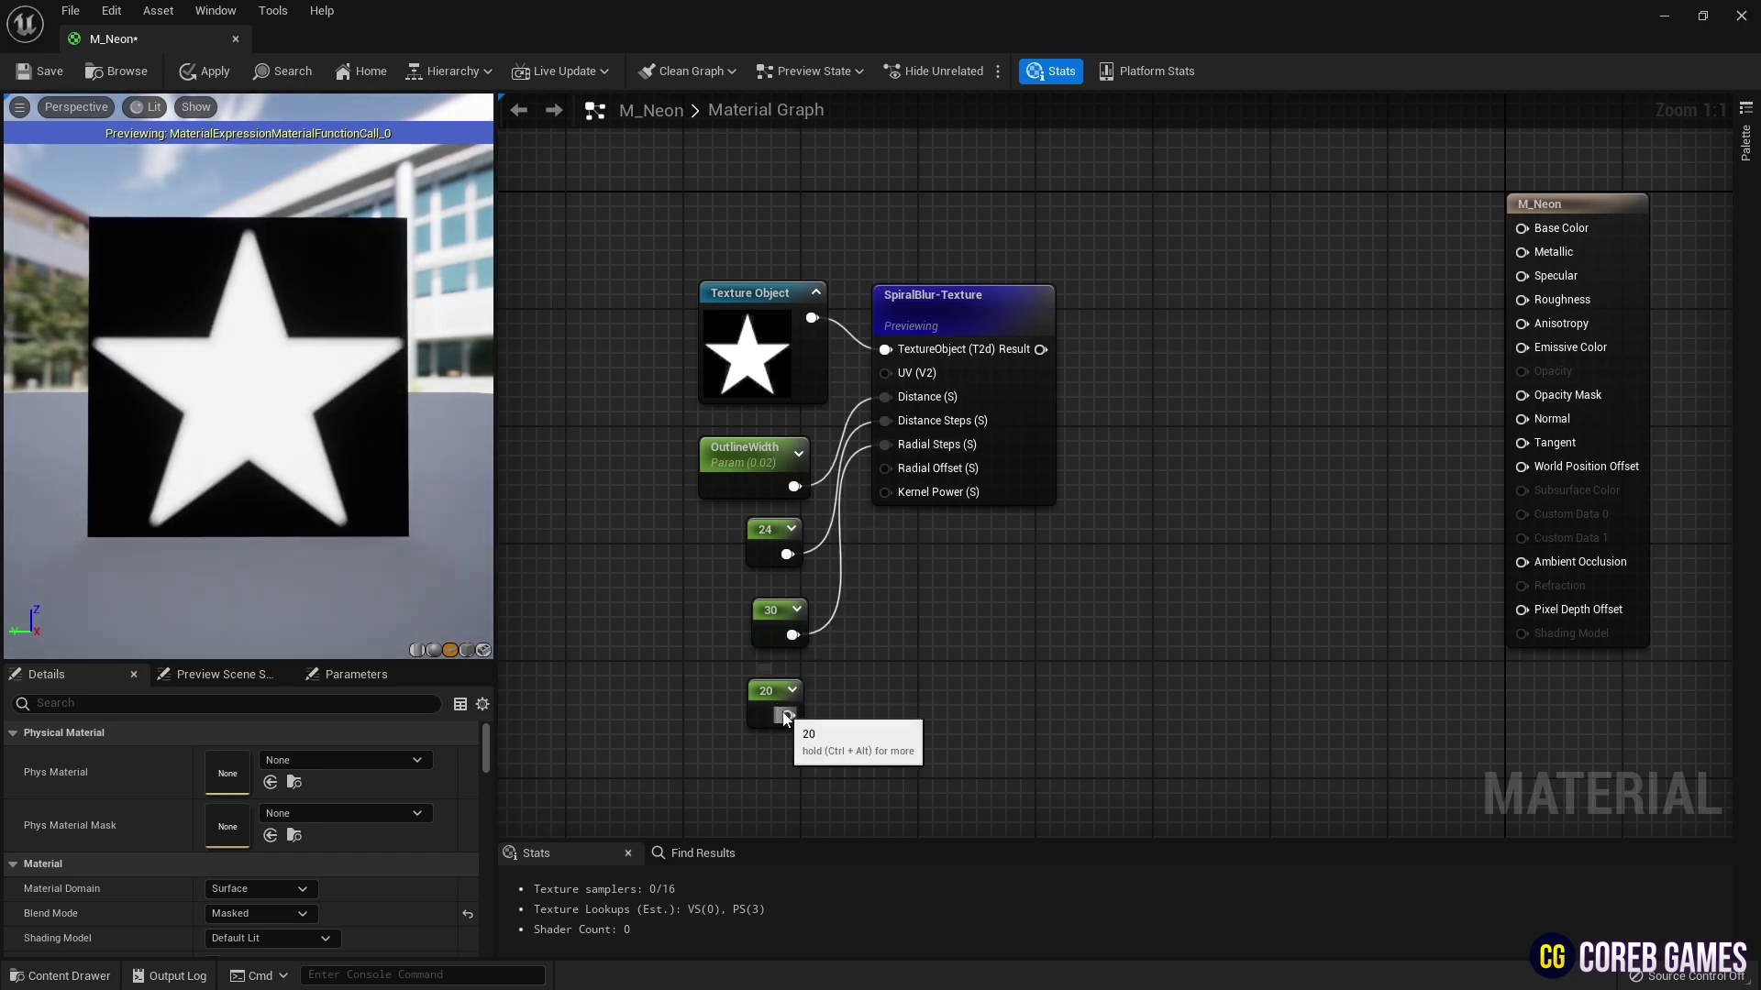
{"action": "left_click_drag", "start_coordinate": [788, 715], "coordinate": [885, 467]}
{"action": "left_click_drag", "start_coordinate": [785, 605], "coordinate": [776, 596]}
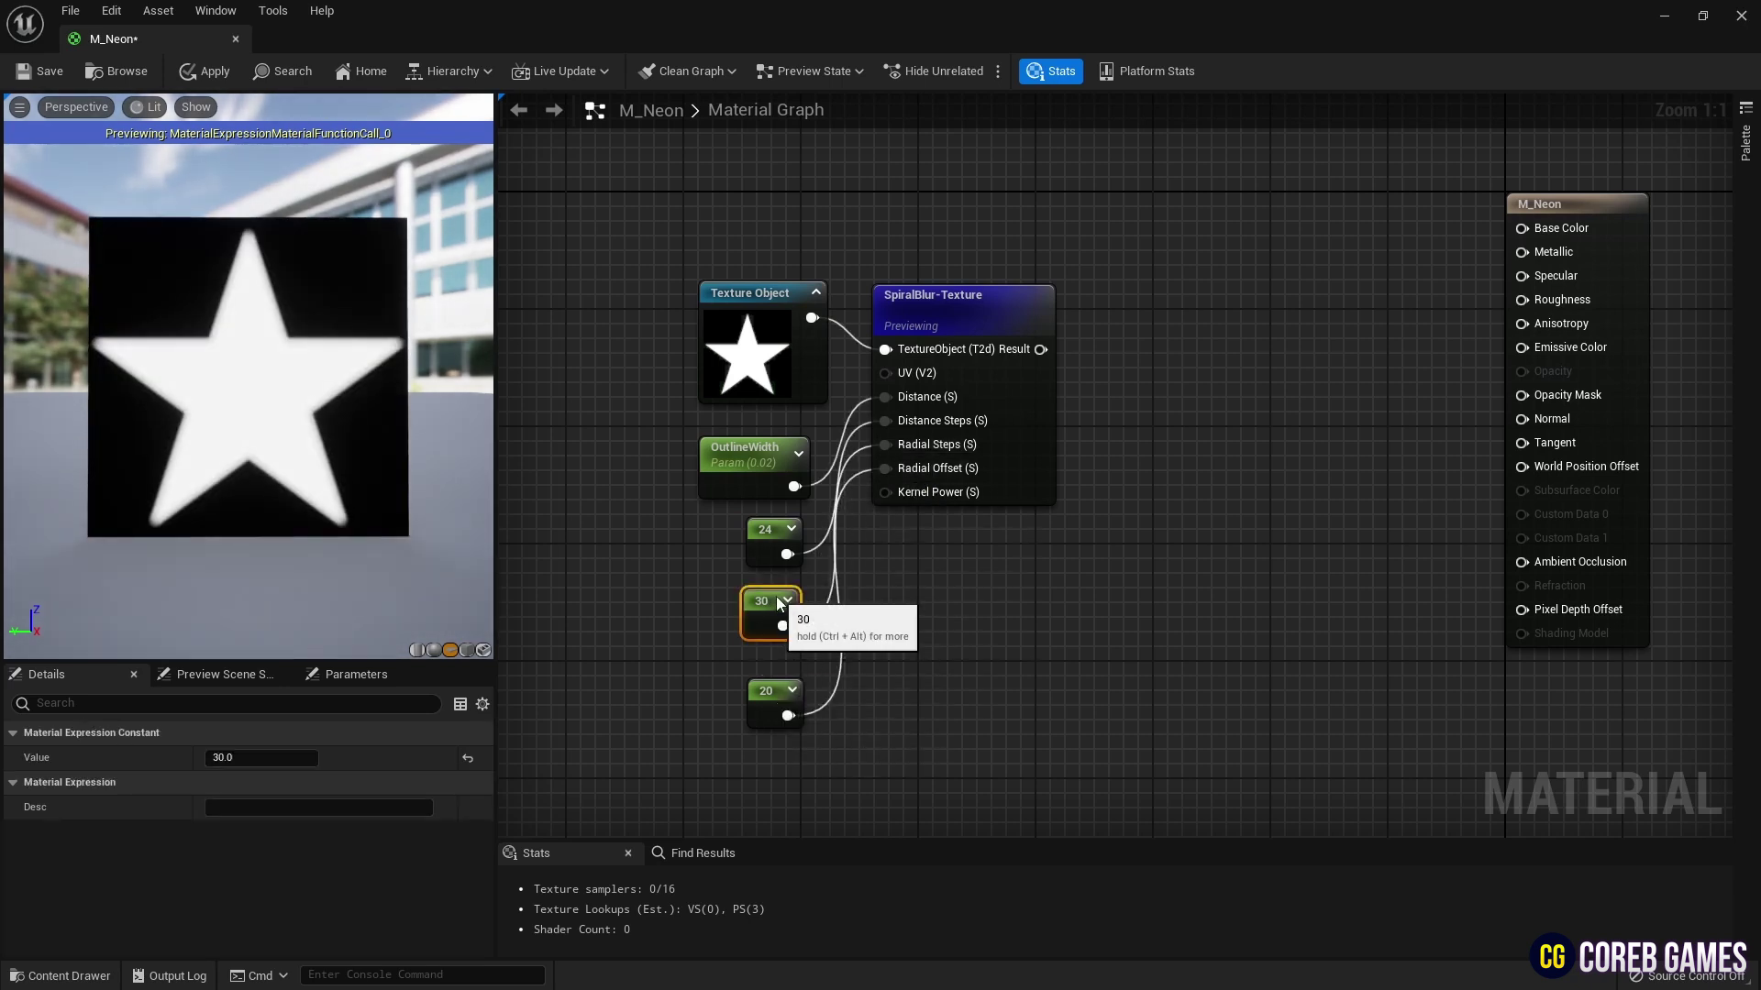
{"action": "left_click", "coordinate": [749, 683]}
{"action": "left_click_drag", "start_coordinate": [749, 684], "coordinate": [751, 670]}
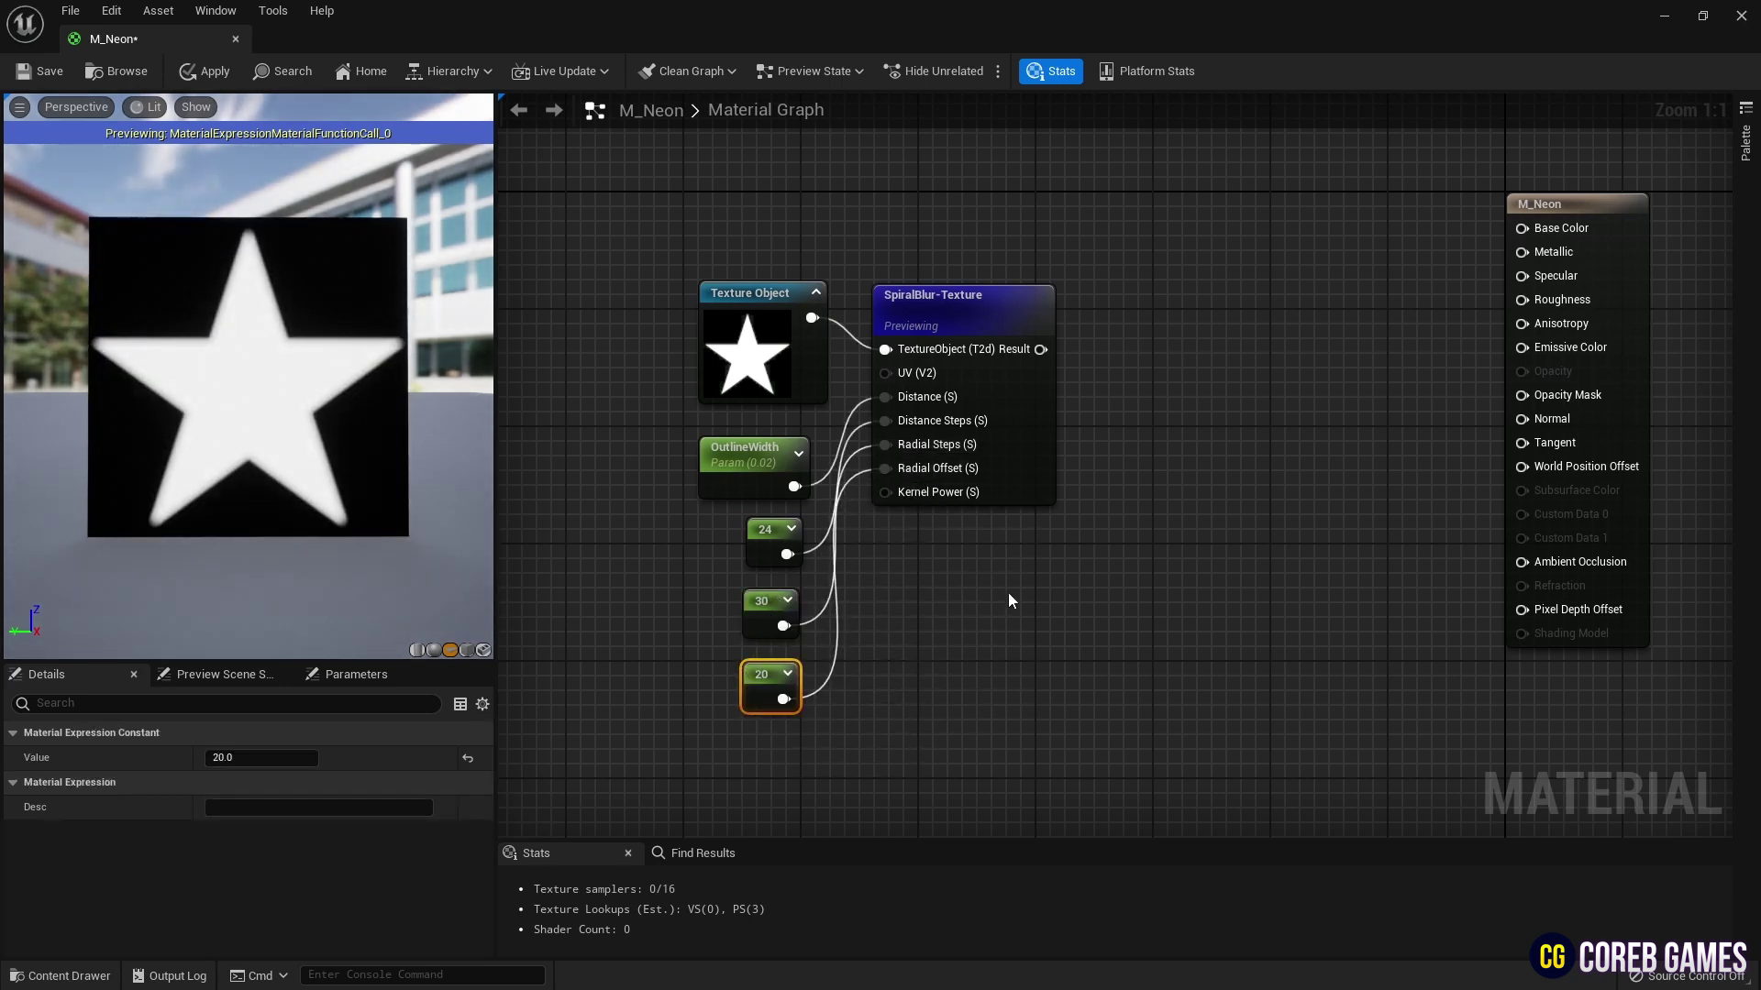
Move the blur node and all its input nodes together farther away from the M_Neon output node
{"action": "right_click_drag", "start_coordinate": [1149, 425], "coordinate": [1140, 416]}
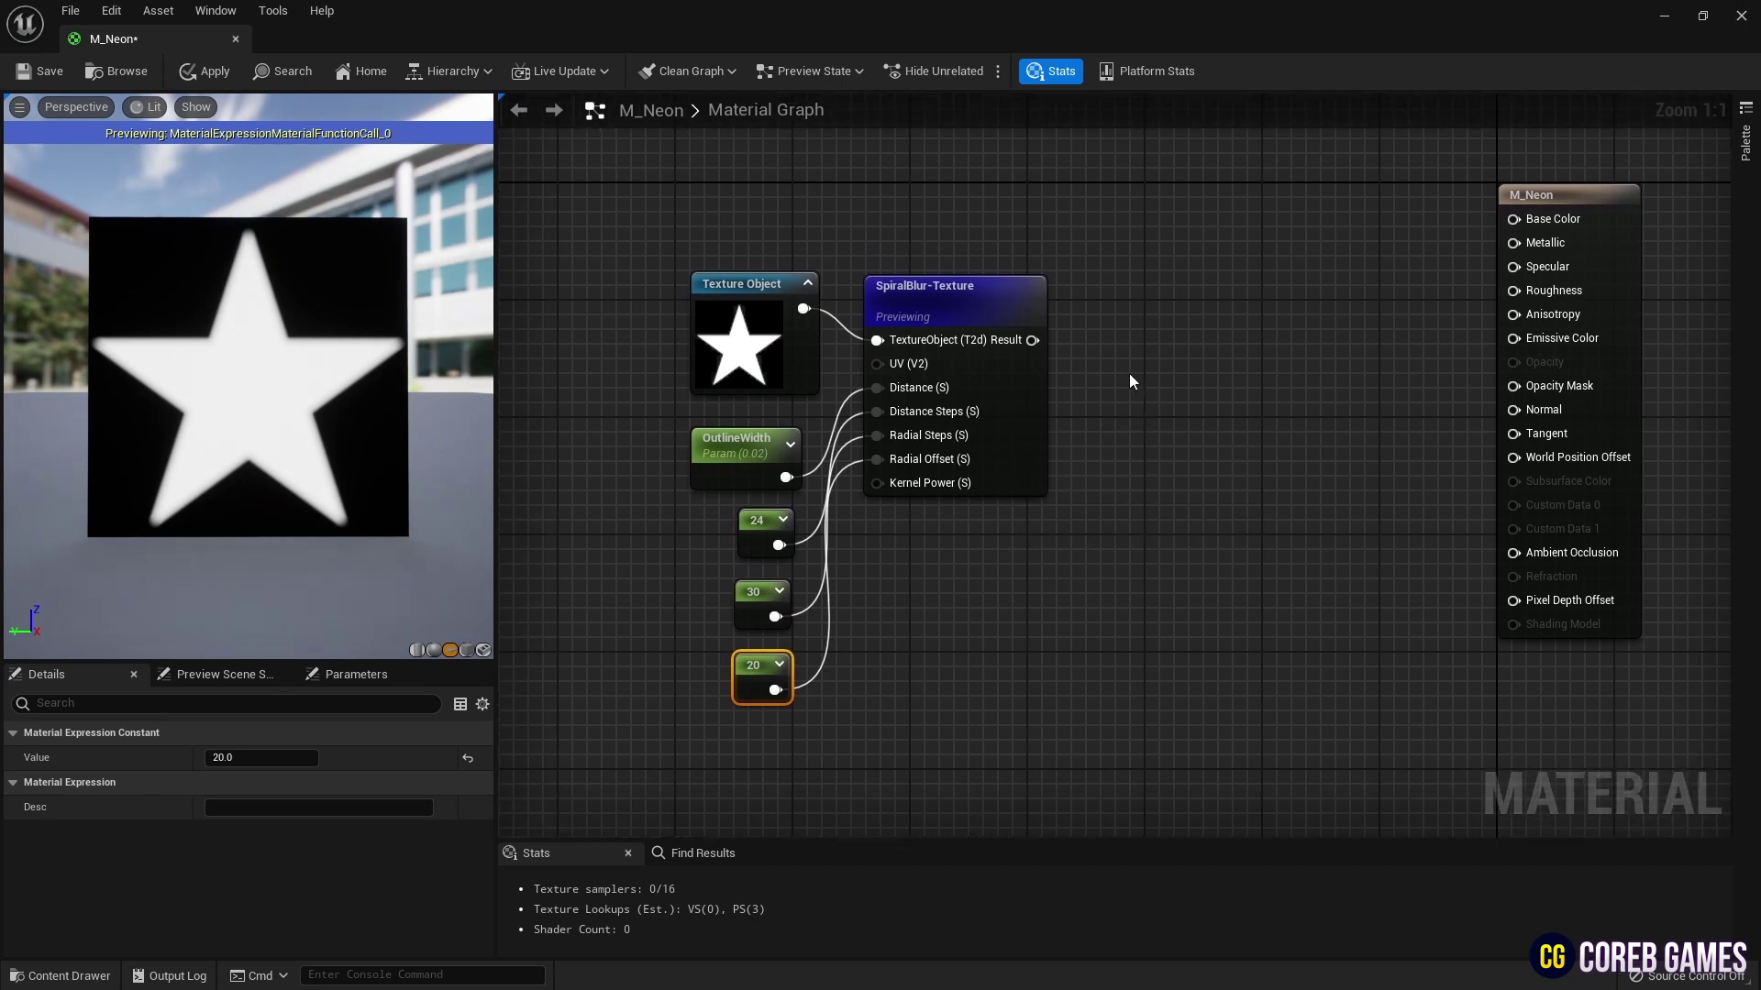
{"action": "left_click_drag", "start_coordinate": [1150, 255], "coordinate": [731, 712]}
{"action": "left_click_drag", "start_coordinate": [930, 302], "coordinate": [770, 300]}
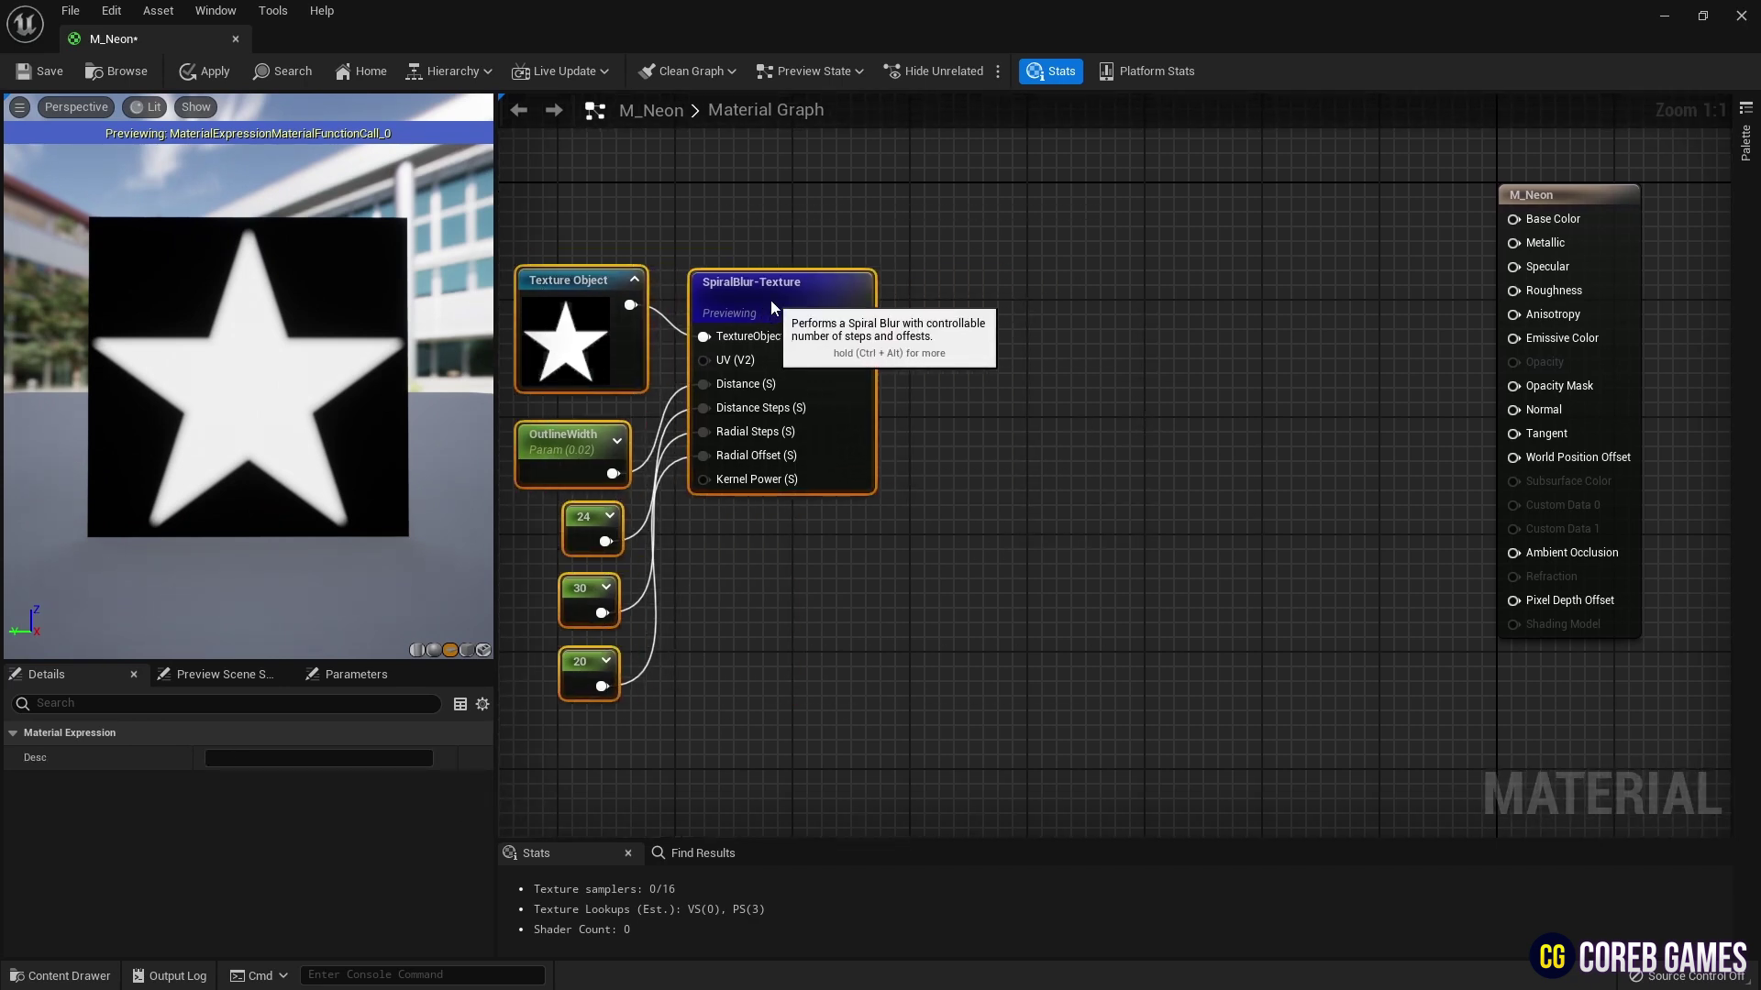
{"action": "right_click_drag", "start_coordinate": [987, 269], "coordinate": [1098, 365]}
{"action": "left_click", "coordinate": [1081, 345]}
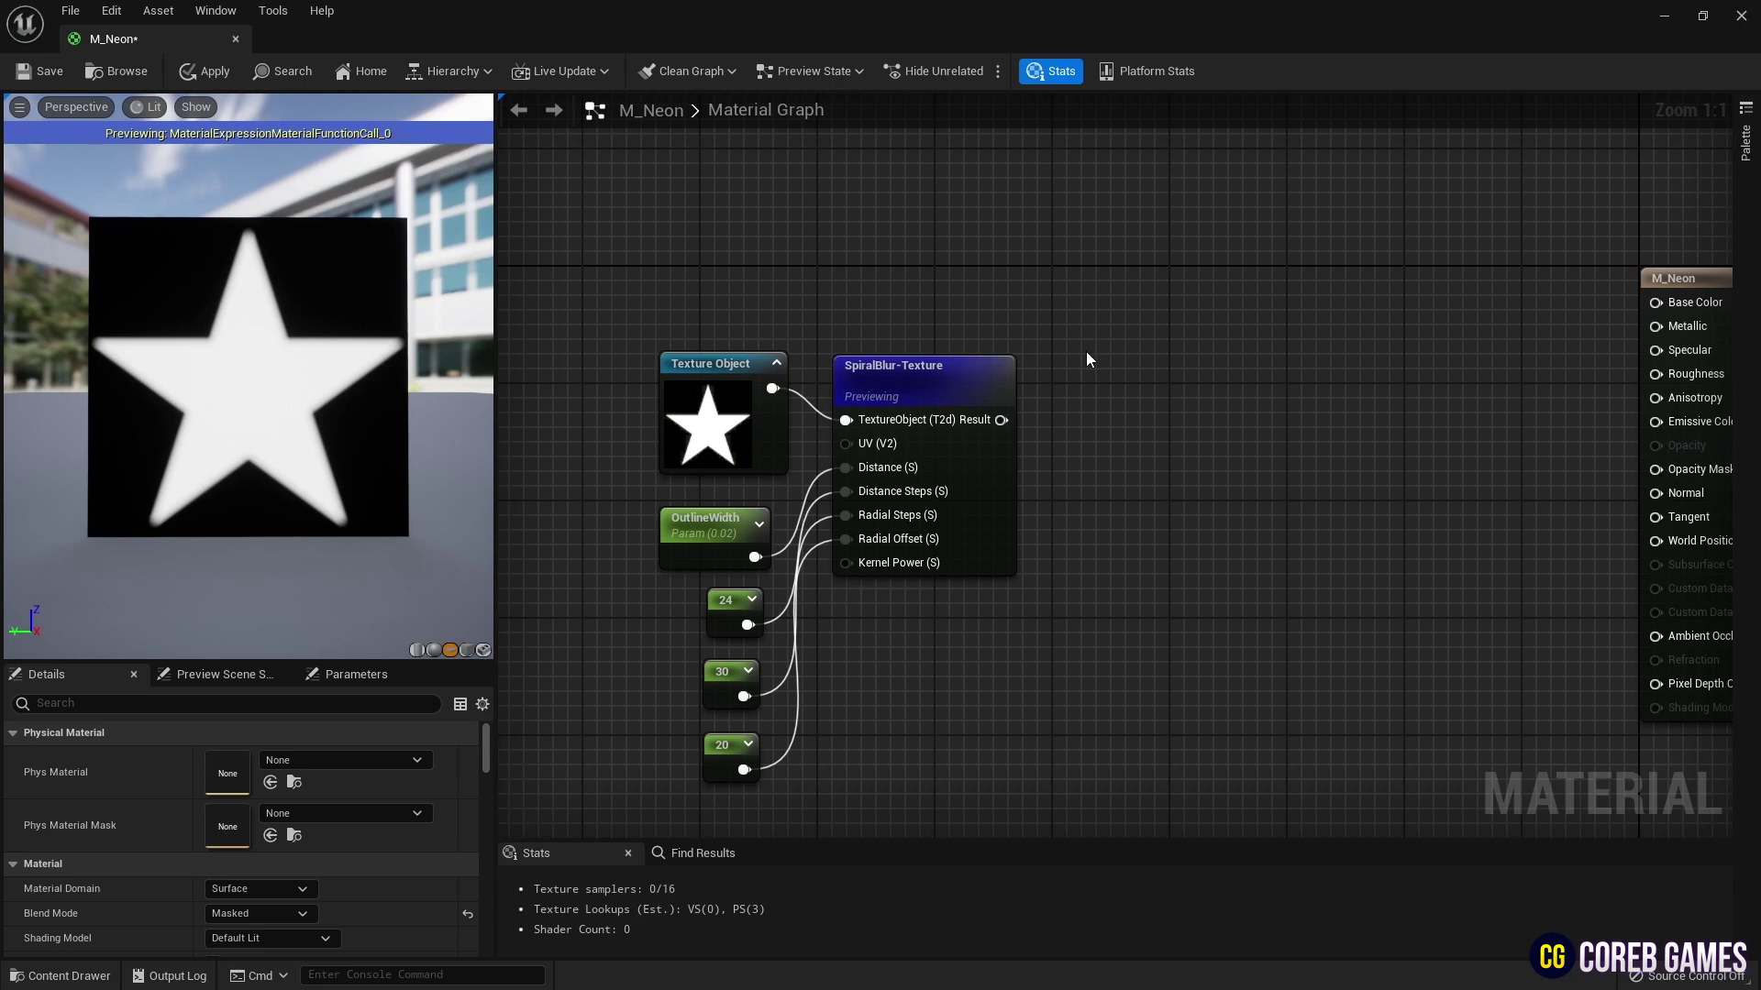
Add a Sine node with a period of 2, feed it the blur node's Result, and briefly preview it on the plane
{"action": "right_click", "coordinate": [1088, 358]}
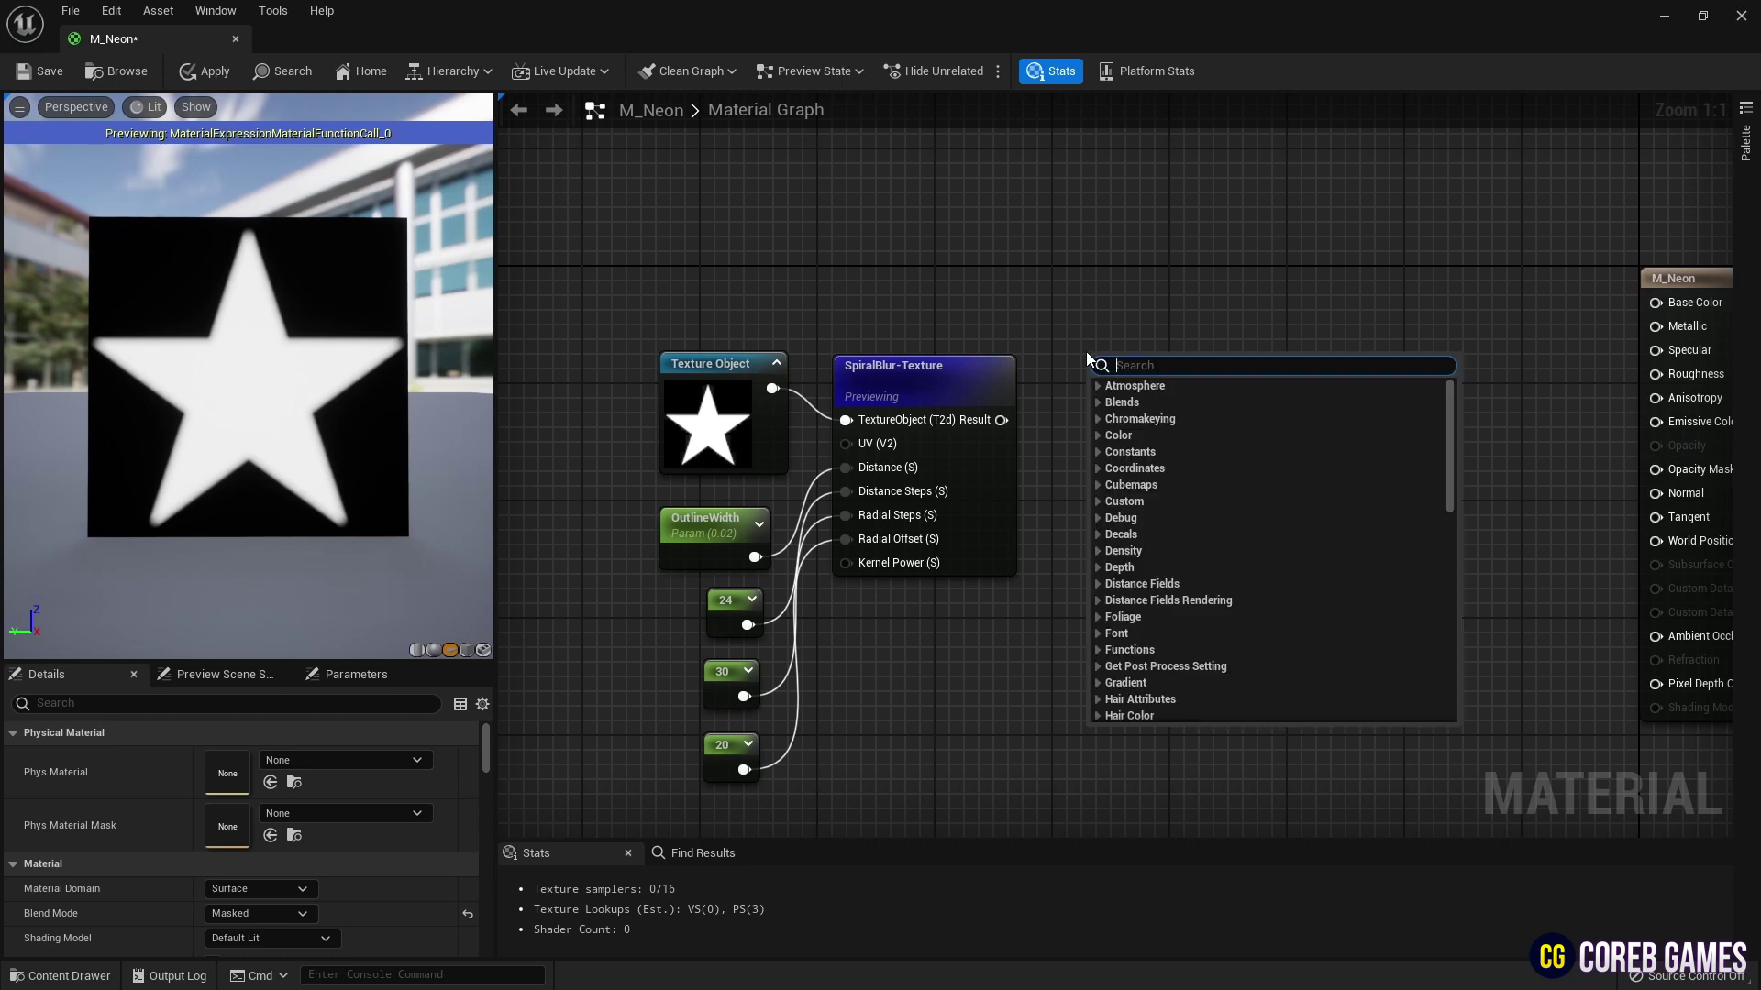
{"action": "type", "text": "sine"}
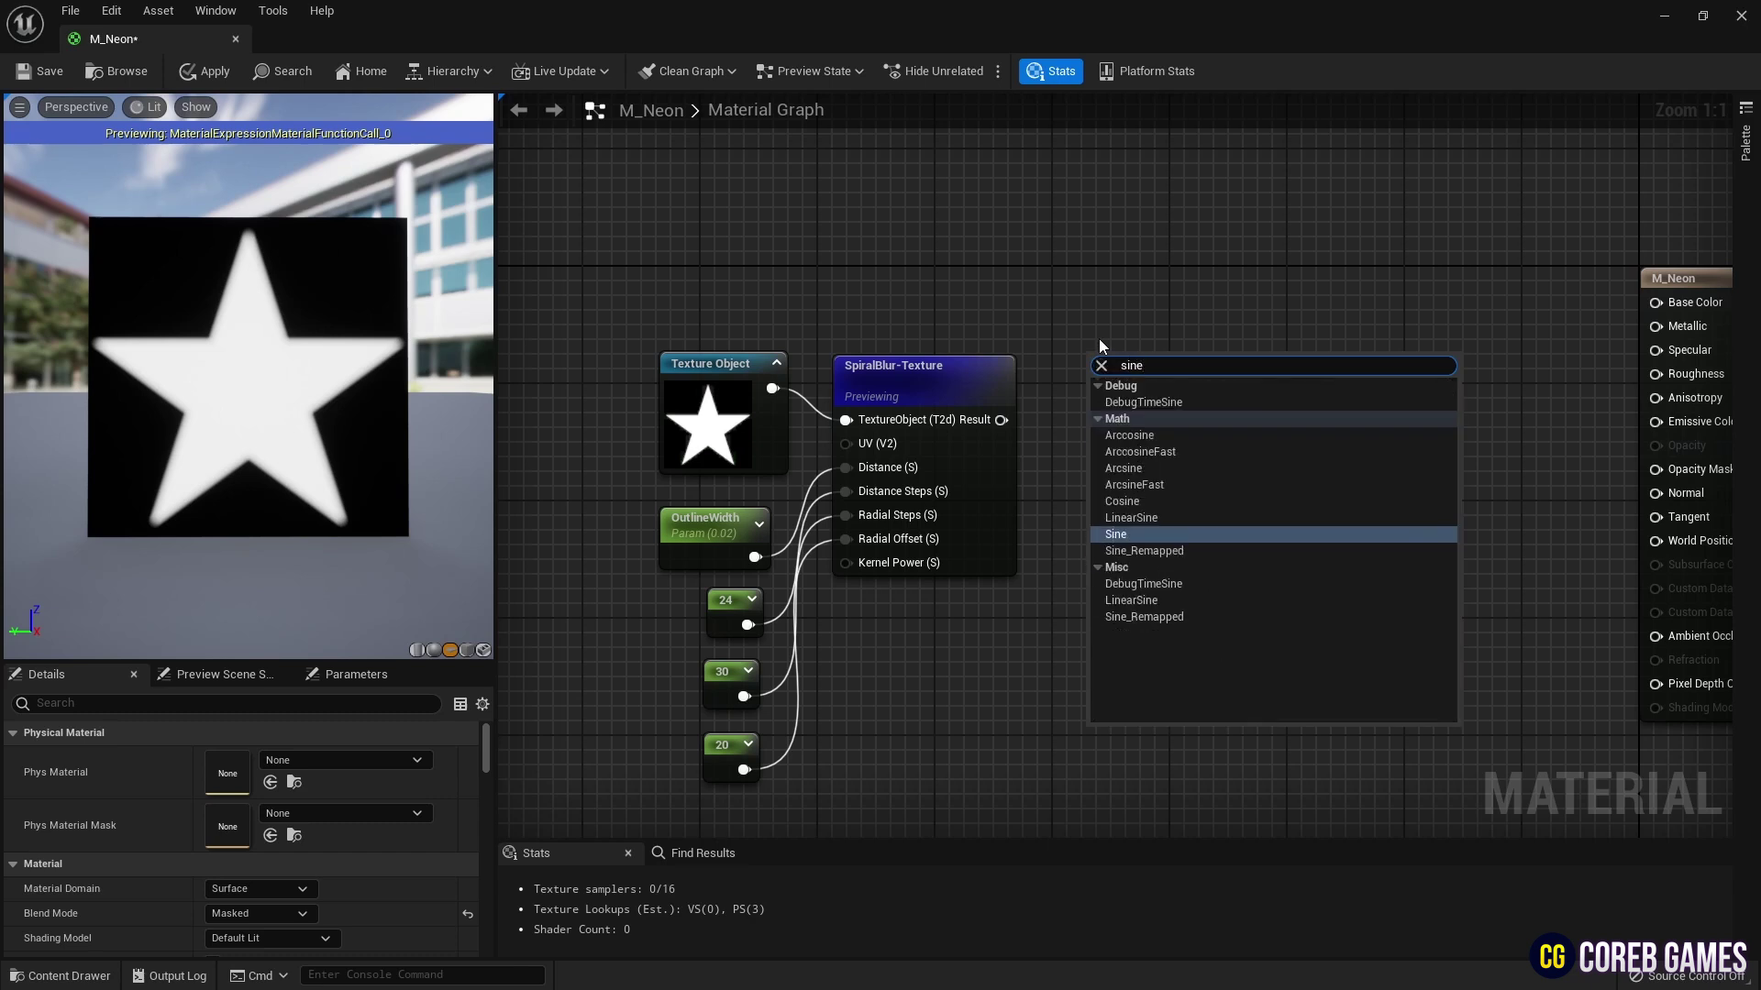
{"action": "key", "text": "Return"}
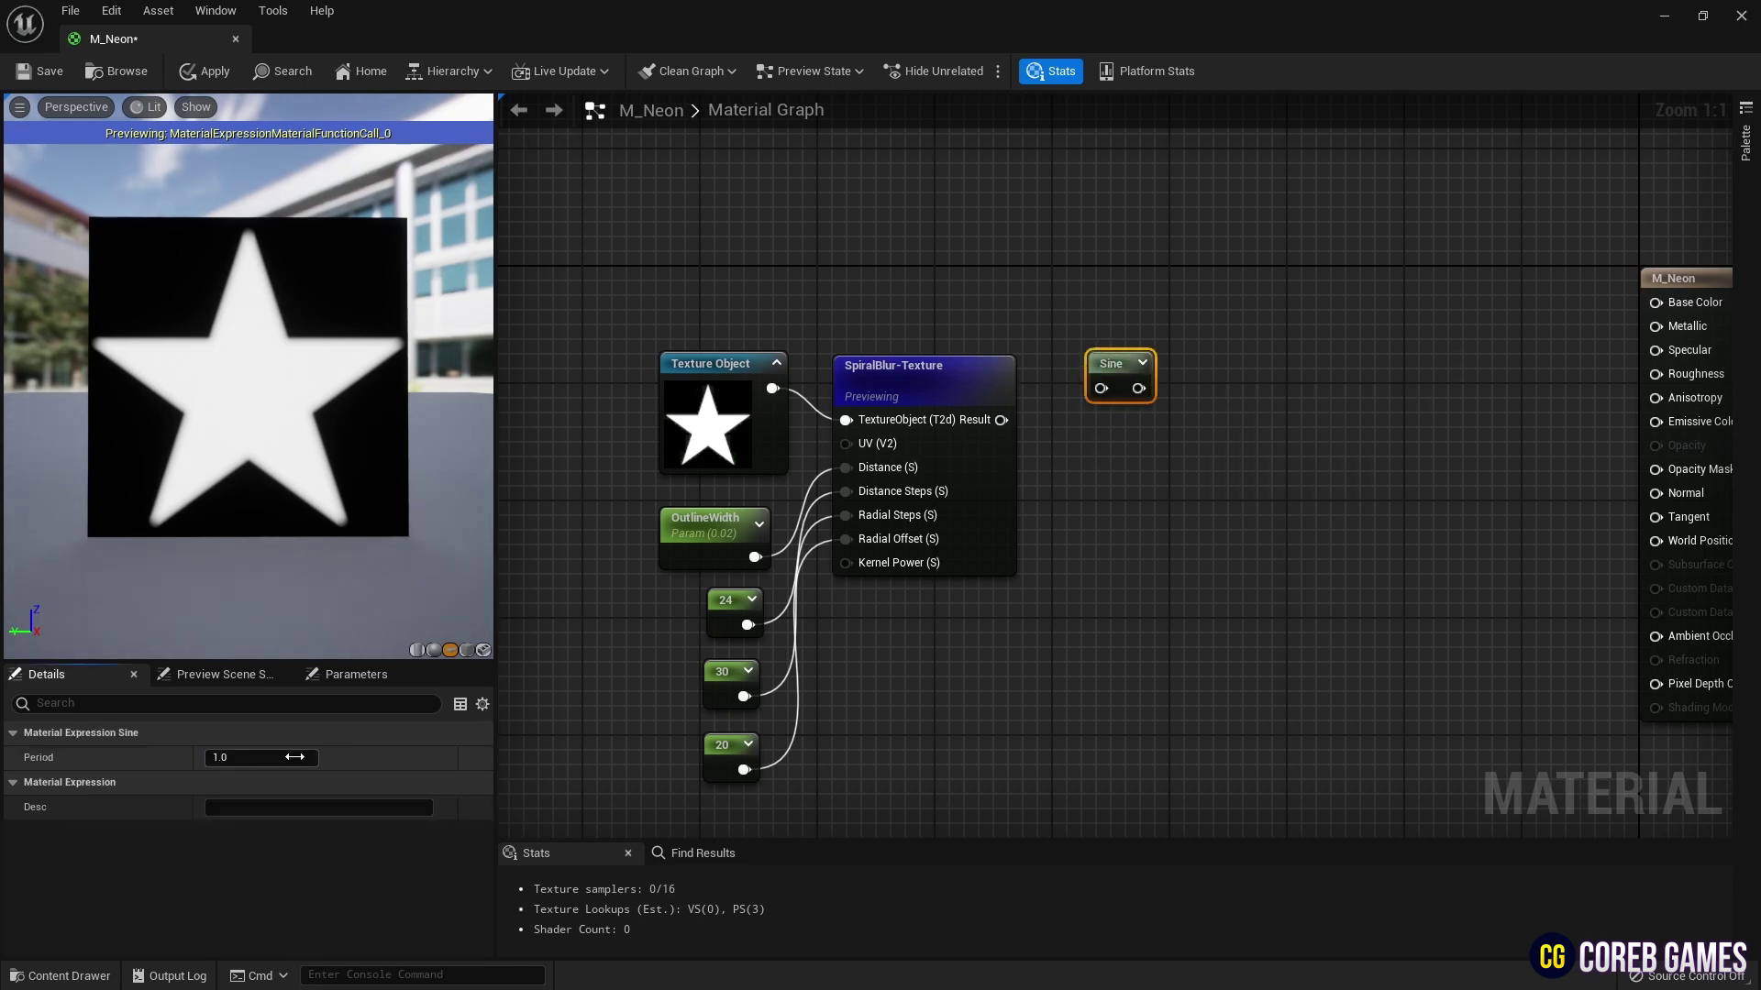
{"action": "left_click", "coordinate": [1068, 504]}
{"action": "left_click_drag", "start_coordinate": [1002, 420], "coordinate": [1112, 337]}
{"action": "key", "text": "space"}
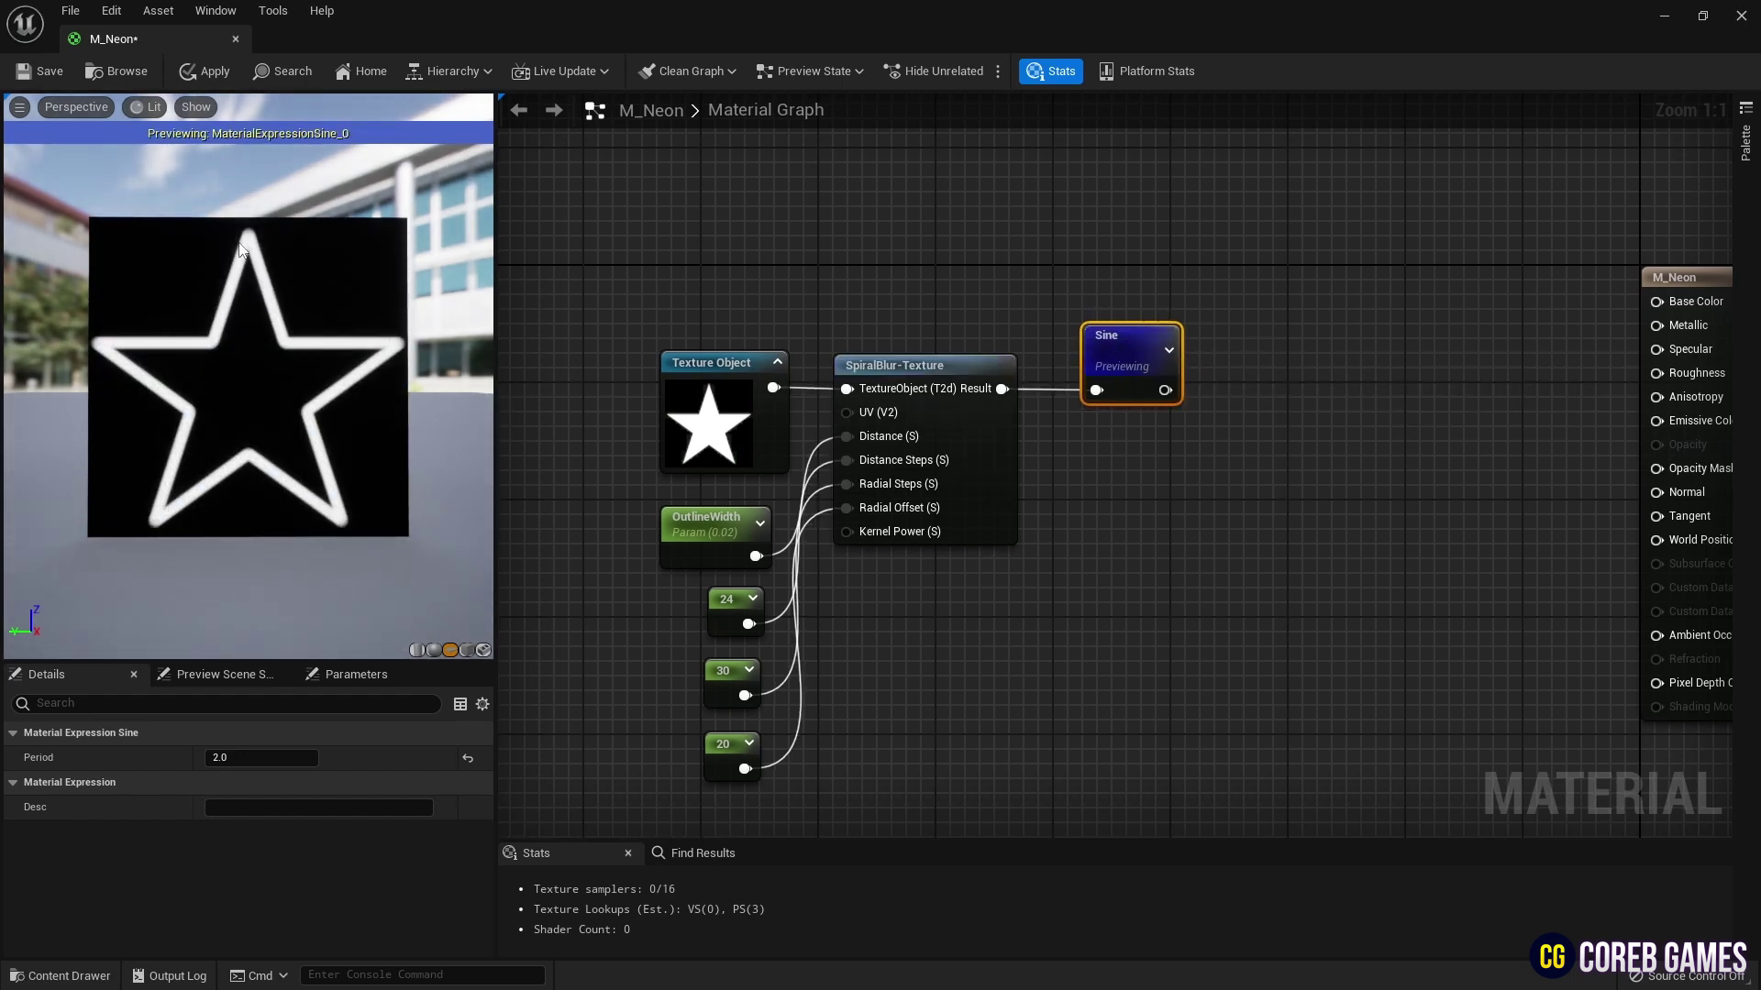
{"action": "right_click", "coordinate": [1124, 339]}
{"action": "left_click", "coordinate": [1170, 371]}
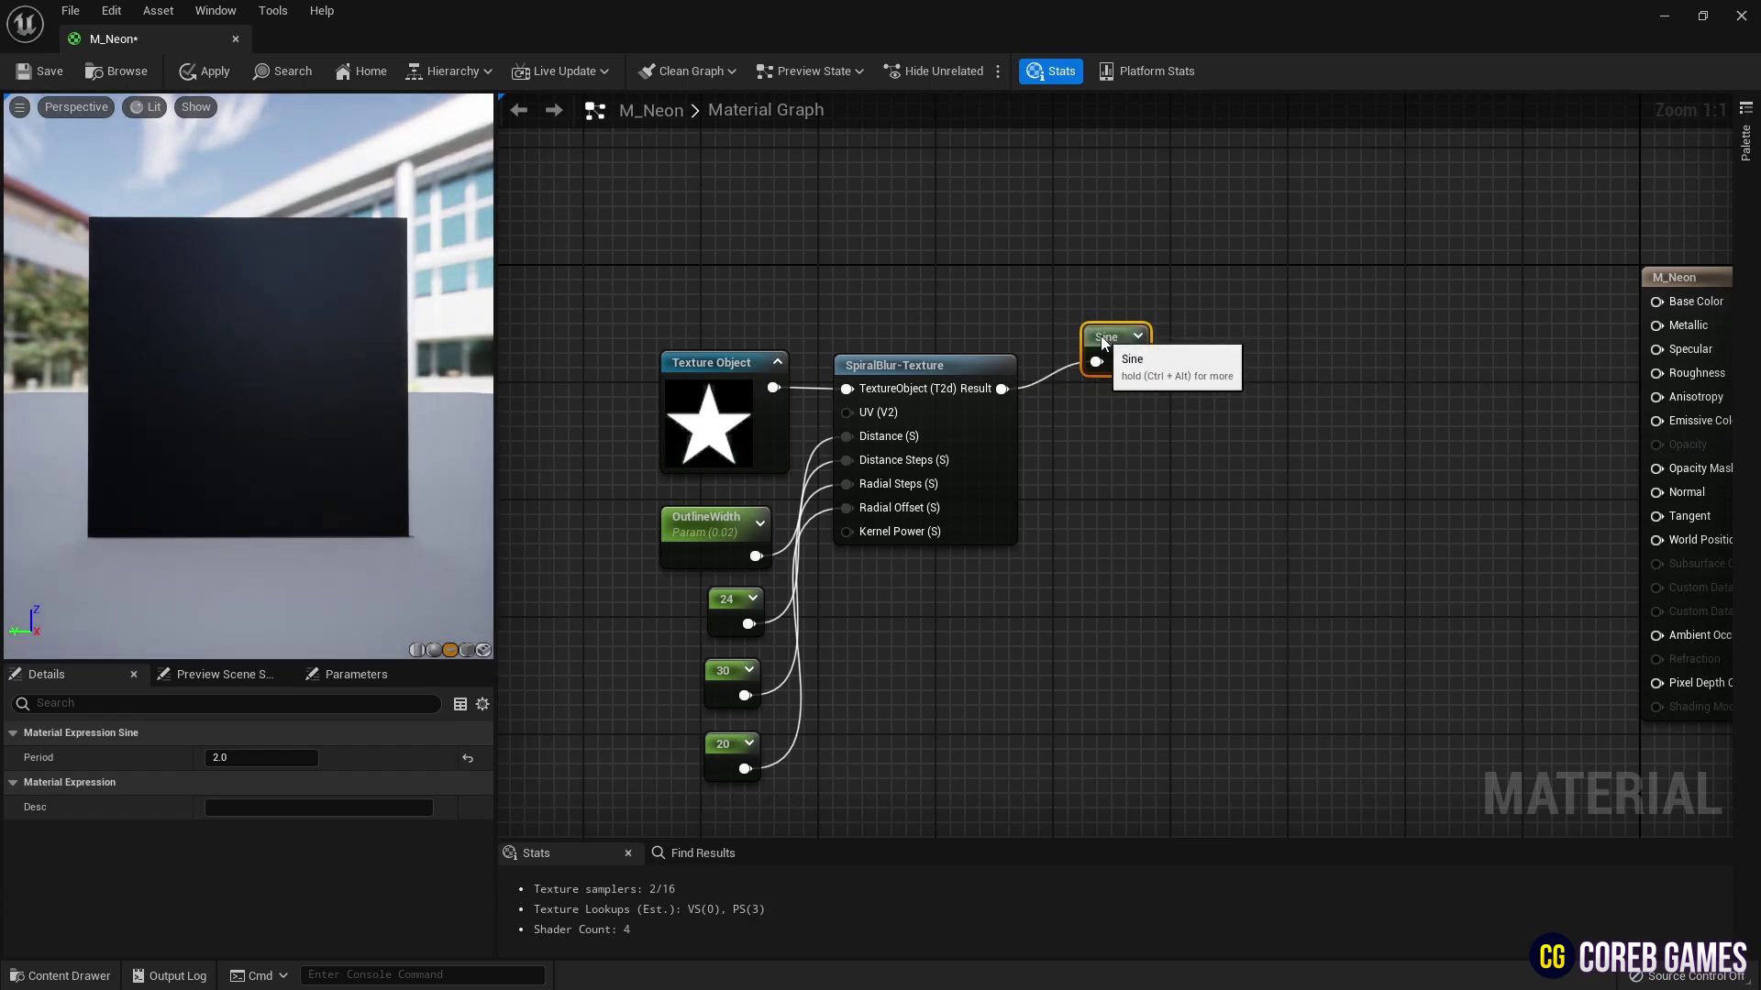
Add a Power node below the Sine node with the blur node's Result connected to its Base input
{"action": "right_click_drag", "start_coordinate": [1079, 380], "coordinate": [945, 366]}
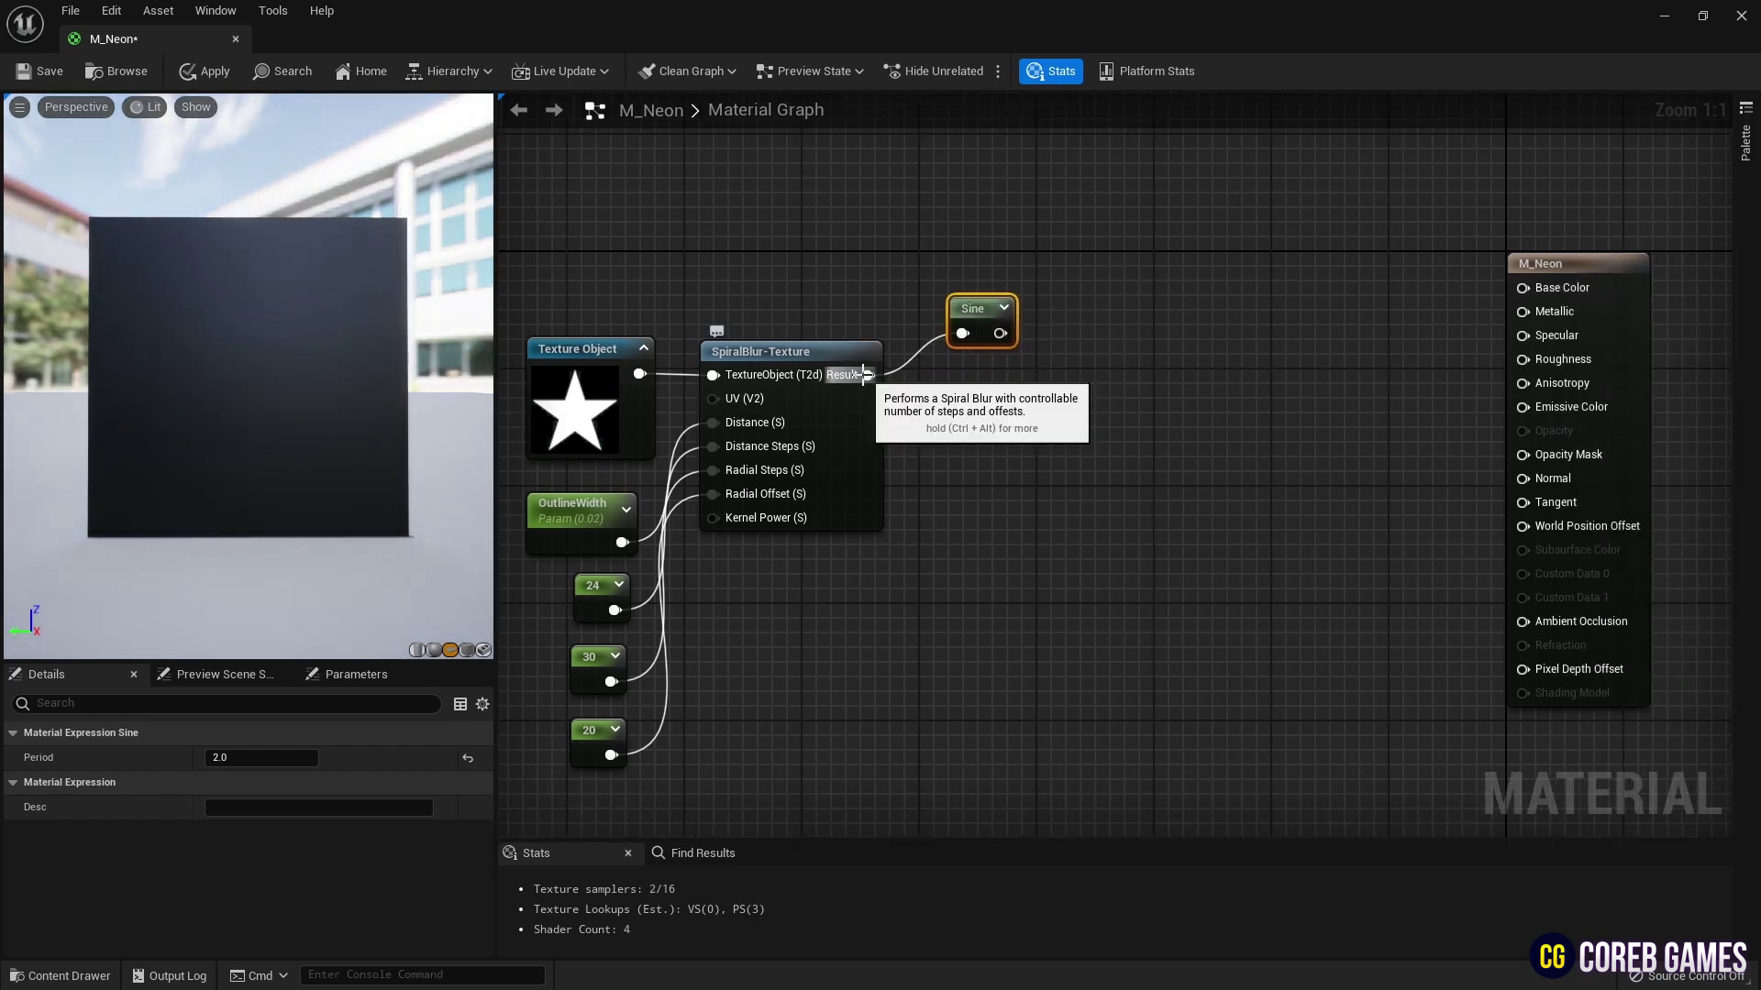
{"action": "left_click_drag", "start_coordinate": [864, 374], "coordinate": [1059, 469]}
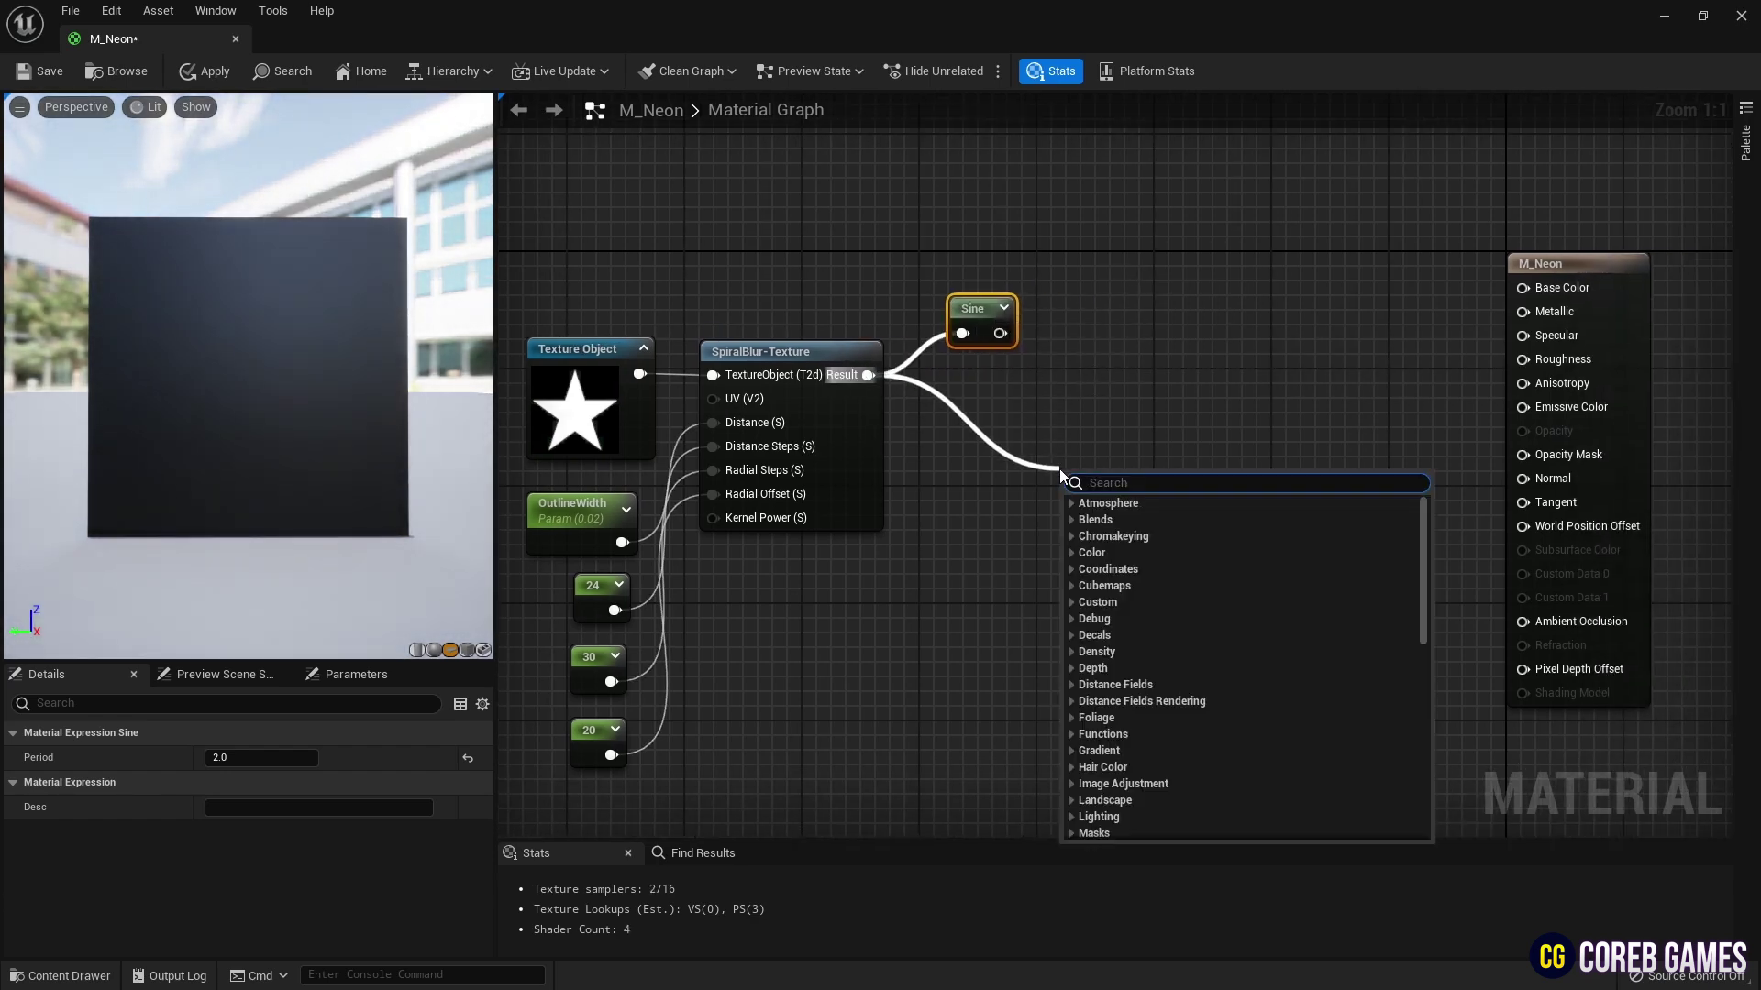
{"action": "type", "text": "power"}
{"action": "key", "text": "Return"}
Add a scalar parameter named MaskContrast with default value 0.5 and connect it to the Power node's Exp input
{"action": "left_click", "coordinate": [963, 547]}
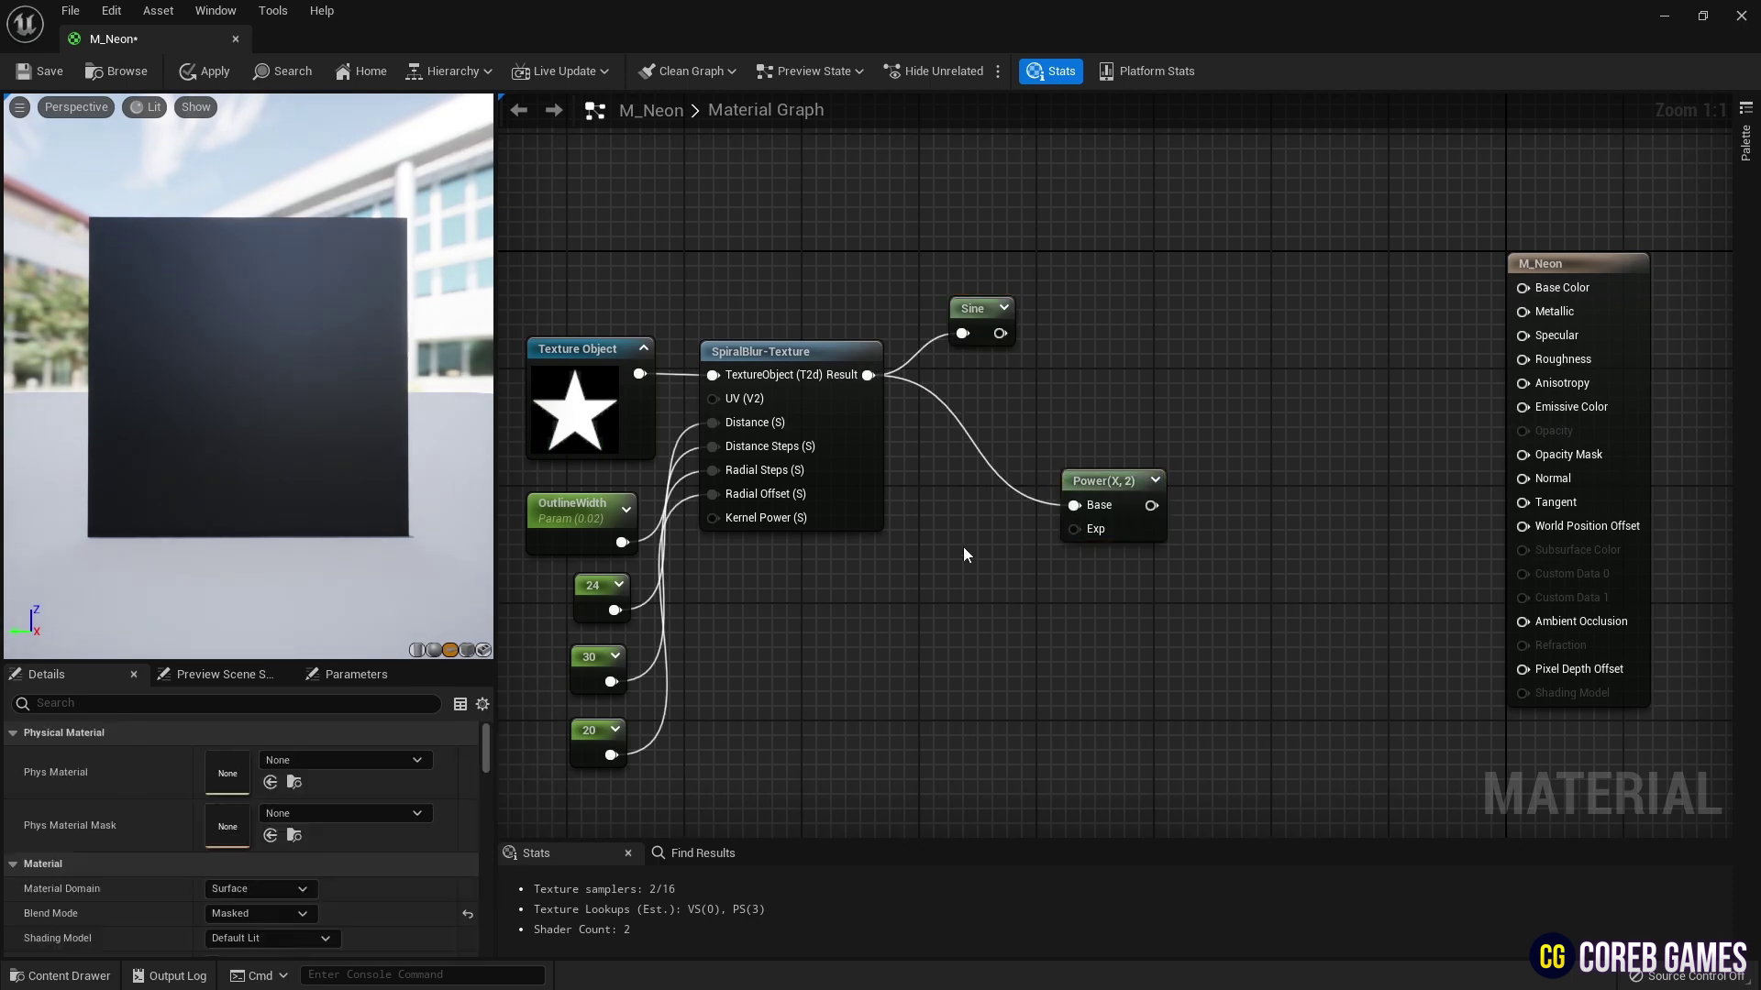
{"action": "type", "text": "MaskCon"}
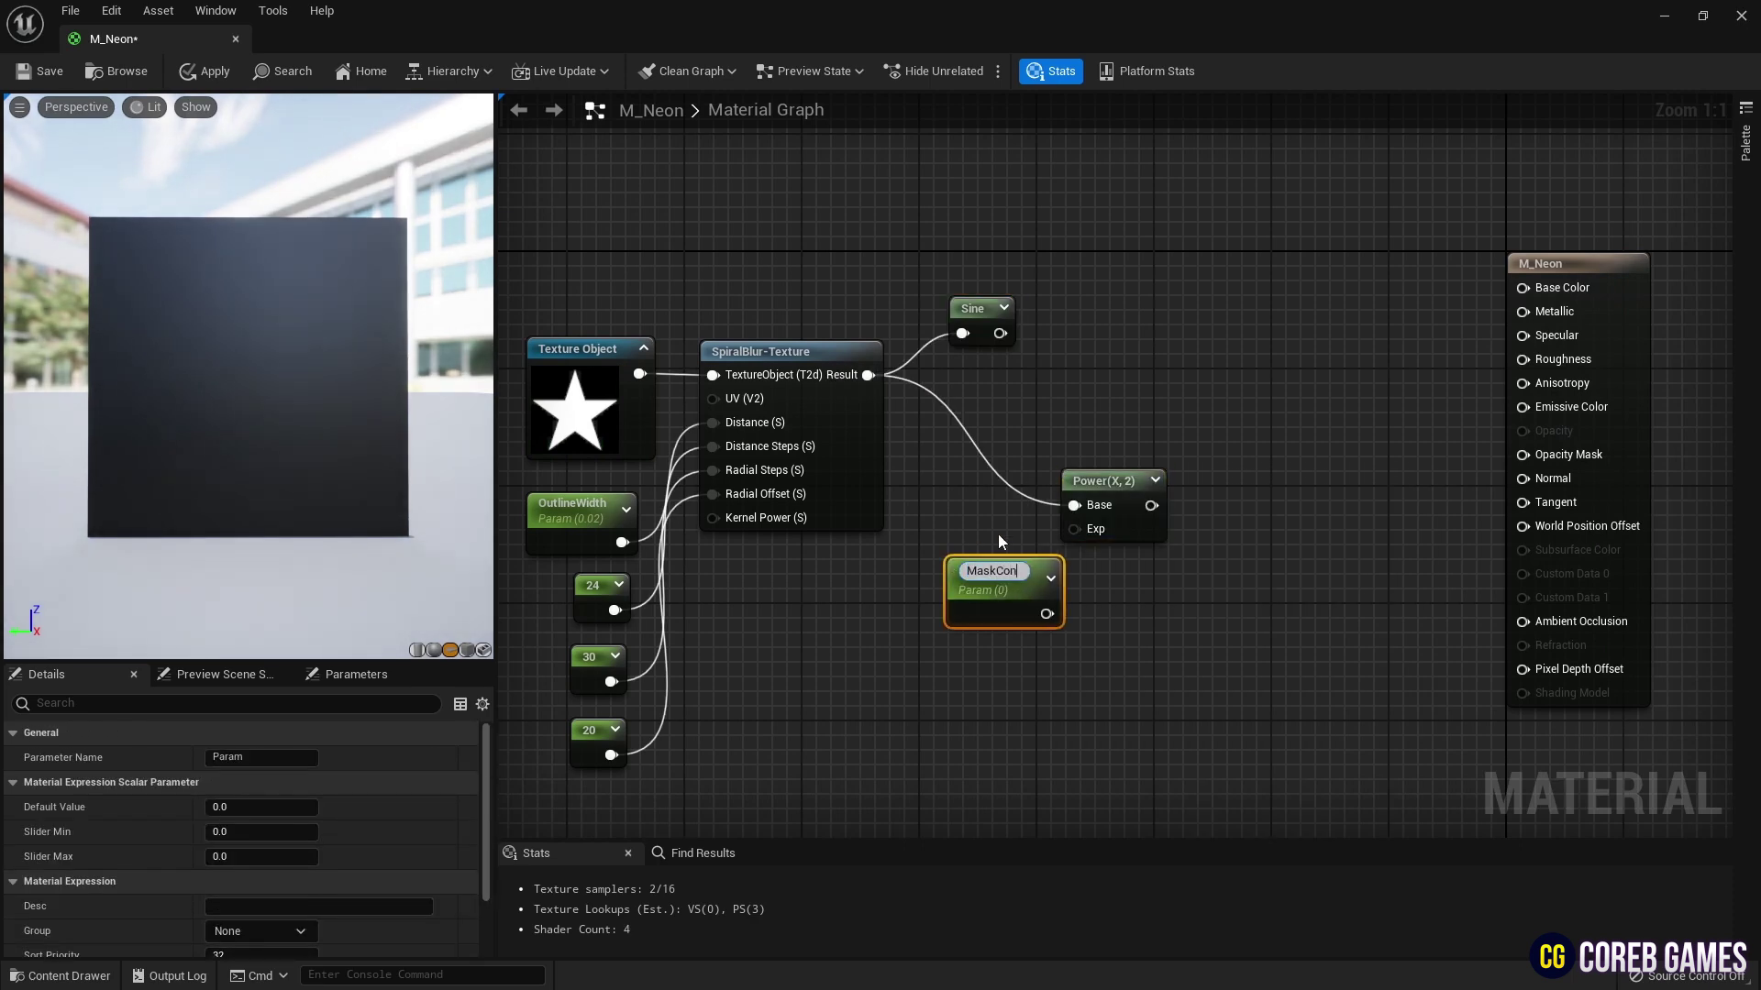
{"action": "type", "text": "trast"}
{"action": "key", "text": "Return"}
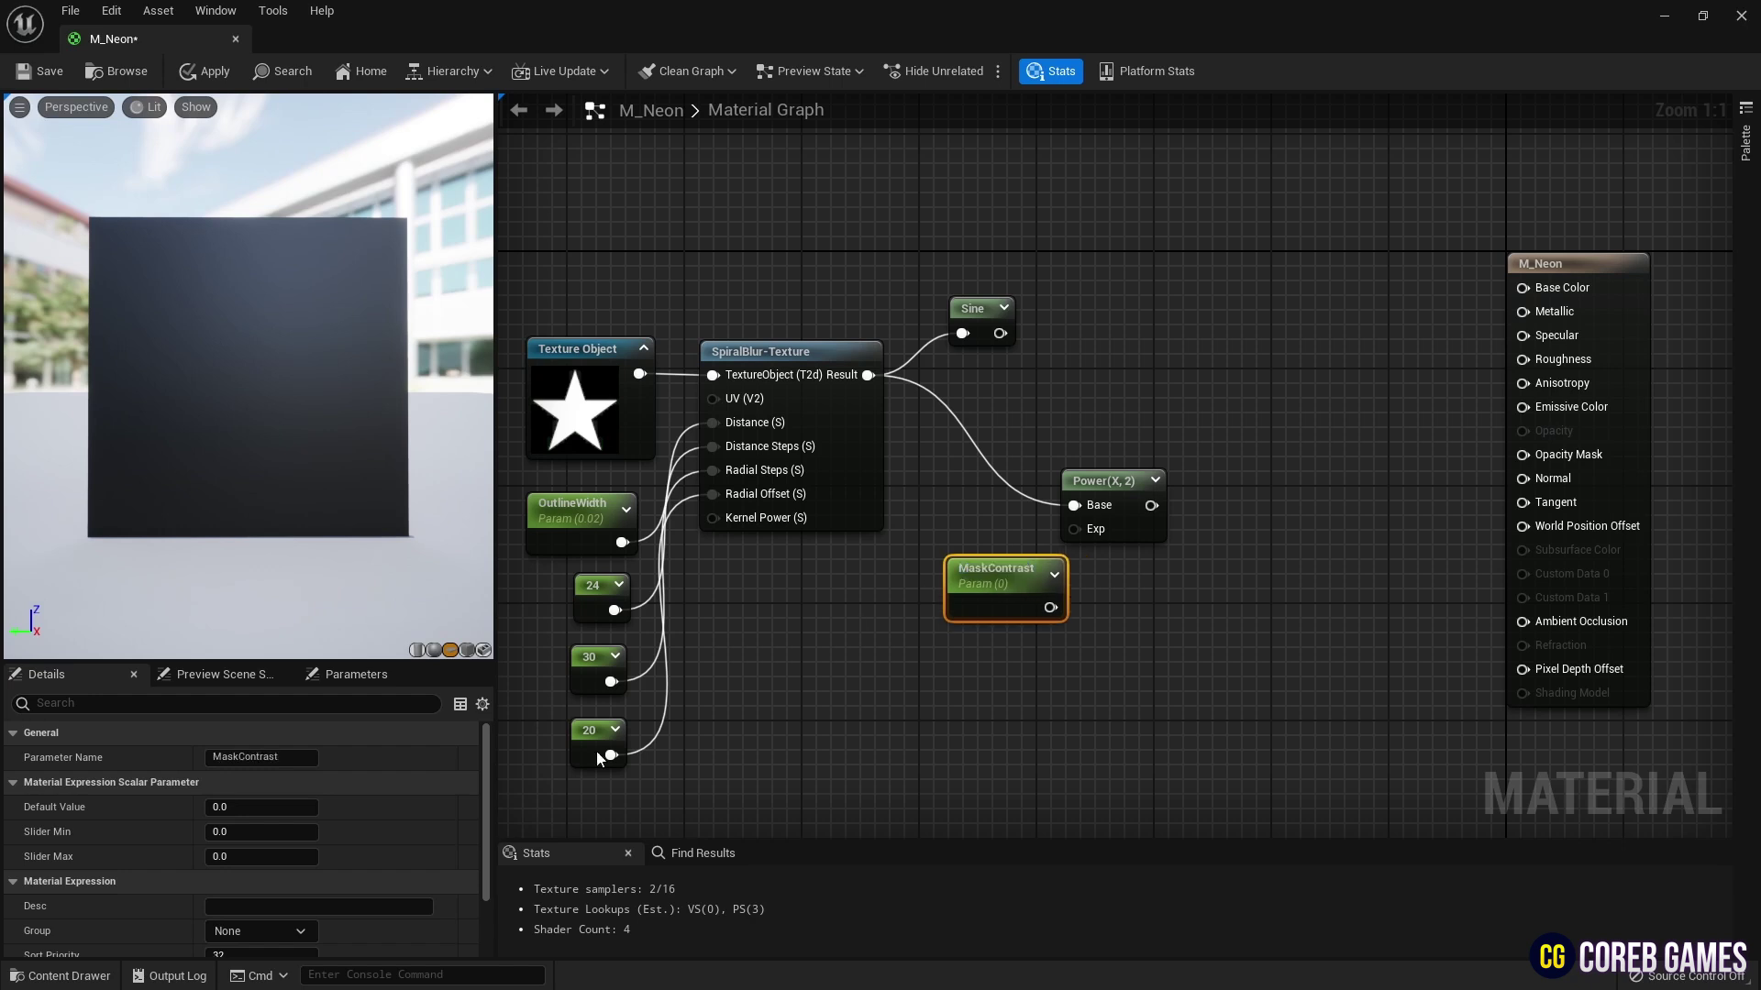
{"action": "left_click", "coordinate": [269, 800]}
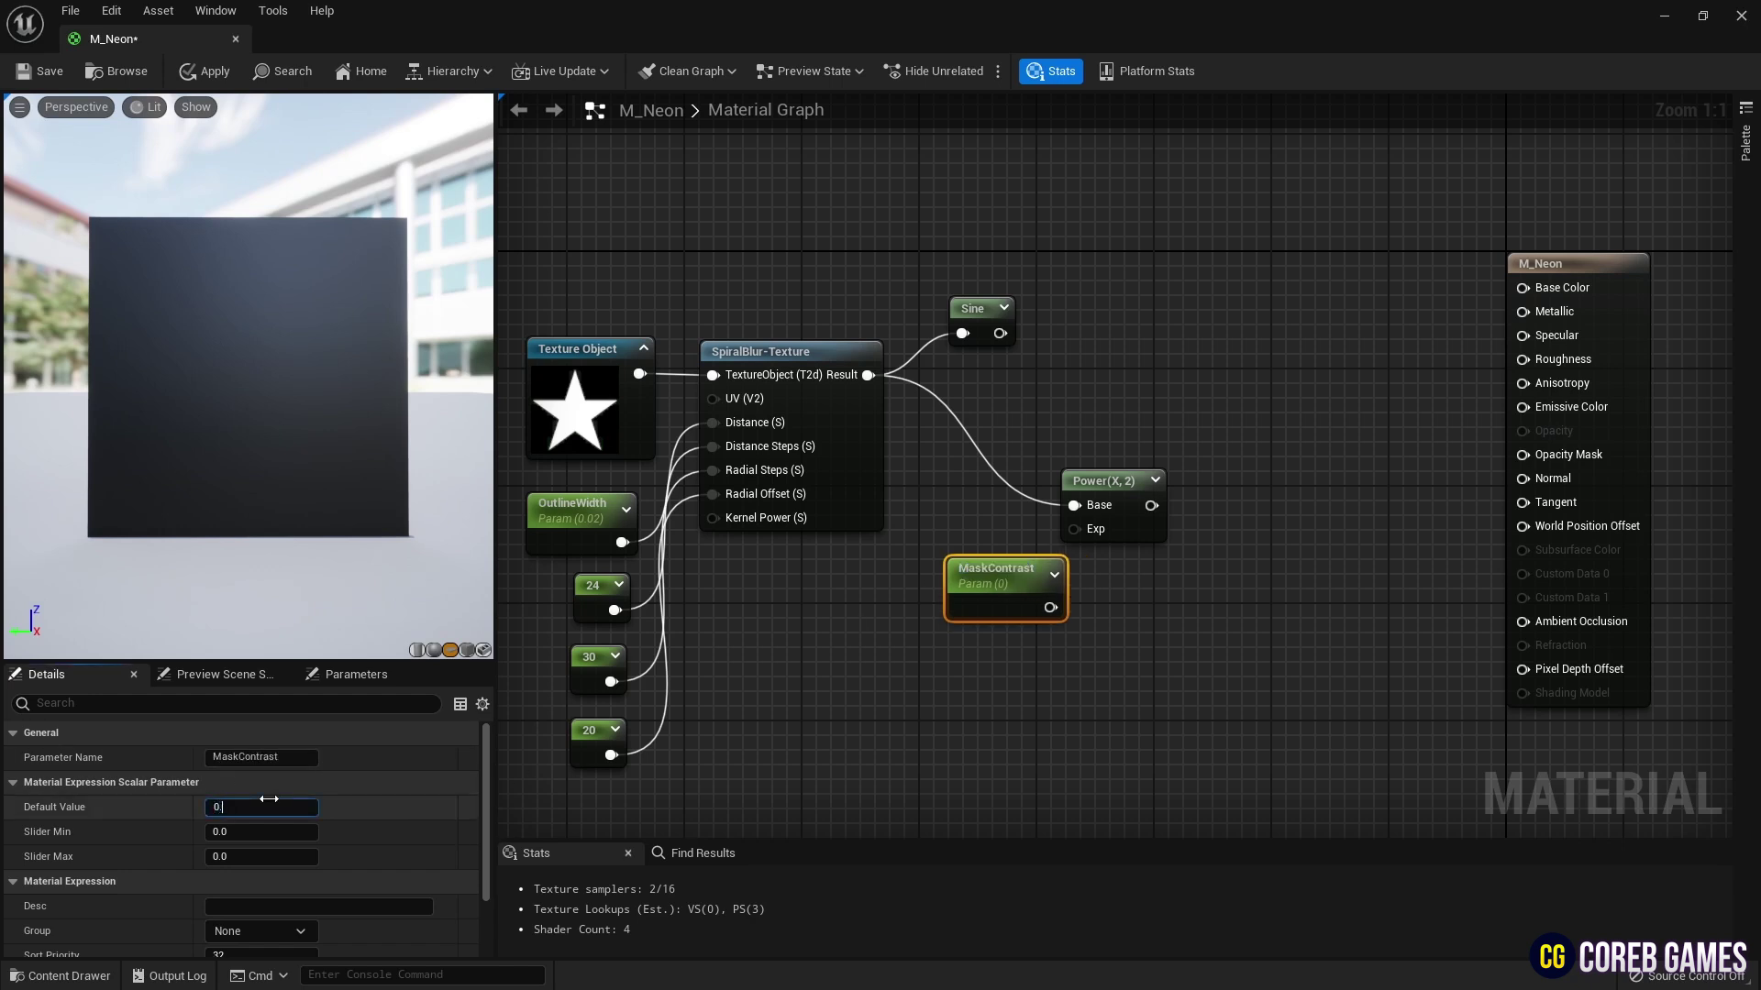
{"action": "left_click_drag", "start_coordinate": [1050, 607], "coordinate": [1097, 486]}
Preview the Power node, connect its output to Opacity Mask, and return the preview to the full material
{"action": "right_click", "coordinate": [1098, 482]}
{"action": "left_click", "coordinate": [1169, 519]}
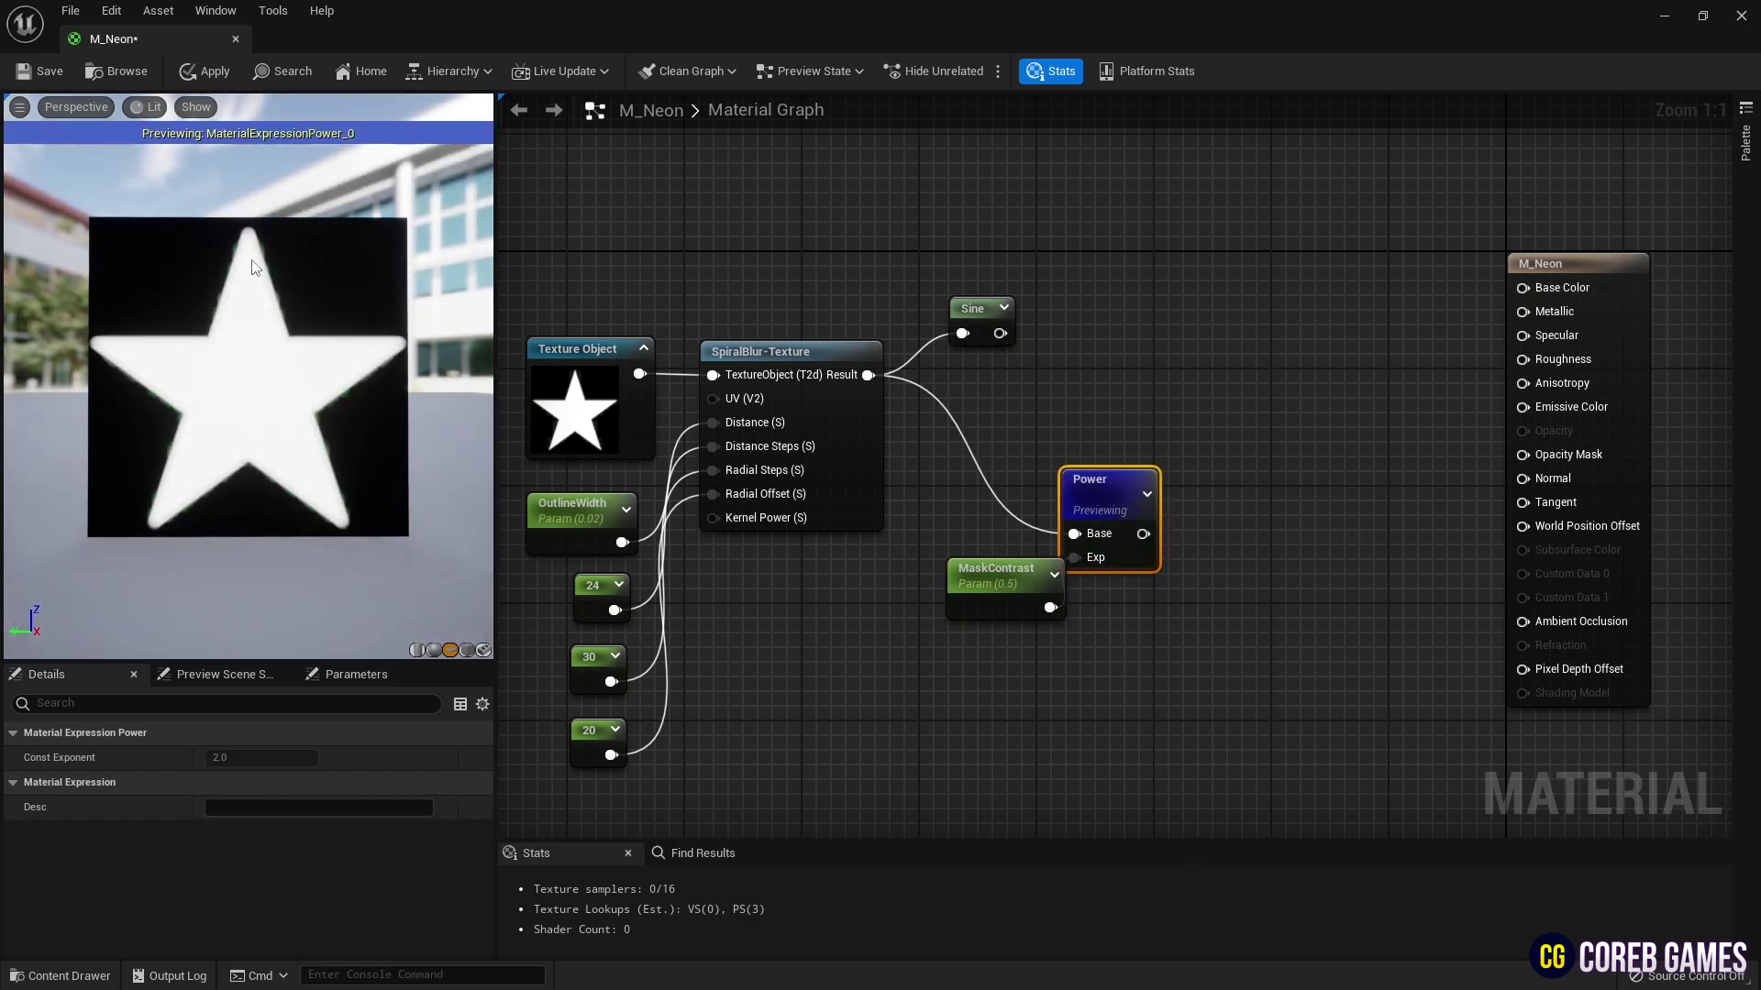
{"action": "left_click_drag", "start_coordinate": [1142, 534], "coordinate": [1522, 455]}
{"action": "right_click", "coordinate": [1126, 483]}
{"action": "left_click", "coordinate": [1174, 515]}
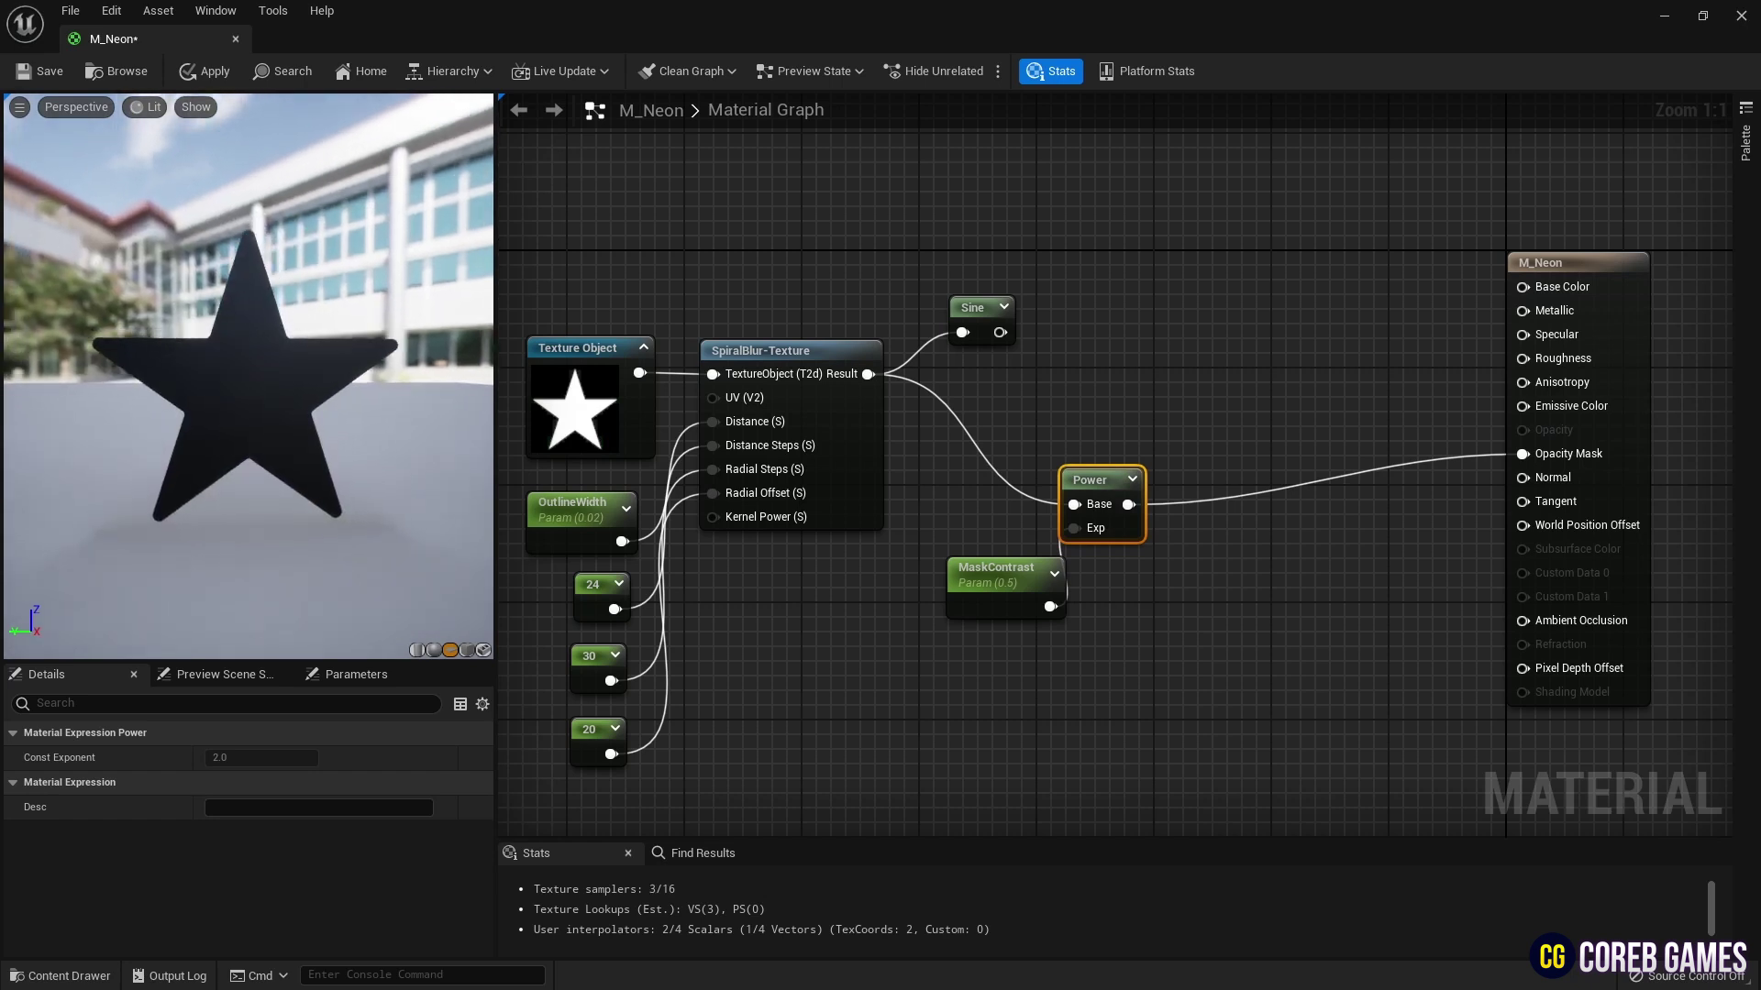
{"action": "left_click_drag", "start_coordinate": [248, 376], "coordinate": [257, 372]}
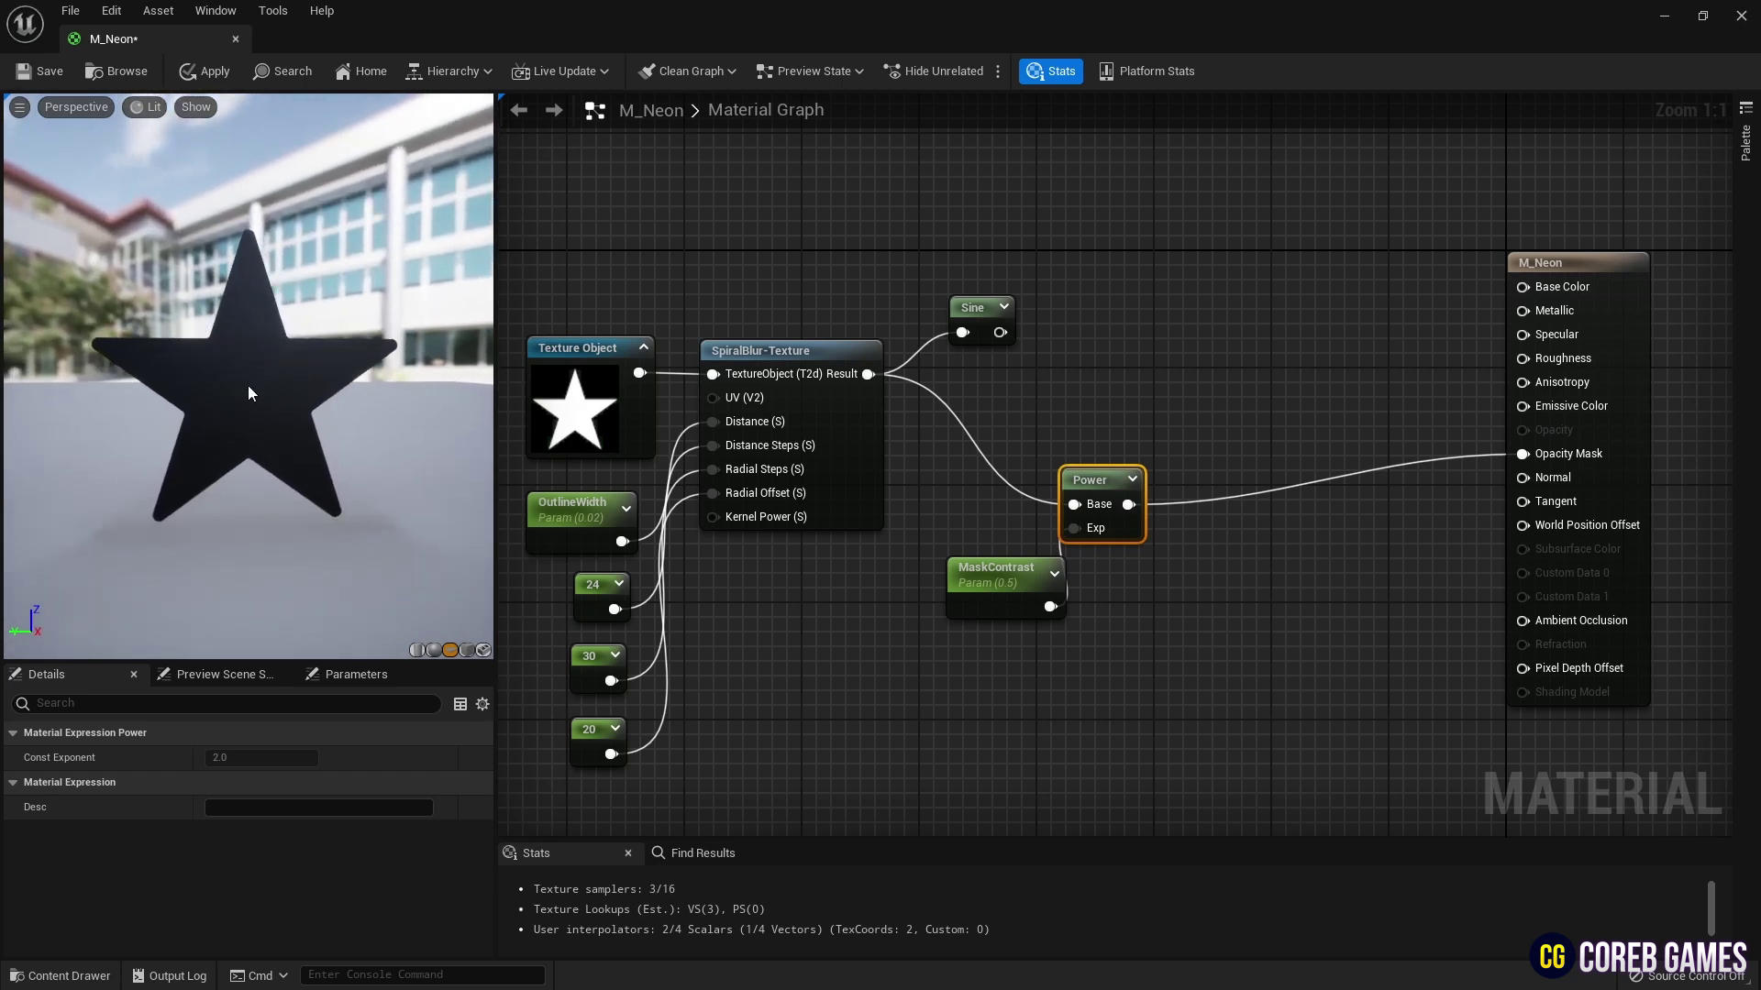
Add a Saturate node fed by the Sine output, and place an unconnected Multiply node beyond it
{"action": "right_click_drag", "start_coordinate": [1276, 366], "coordinate": [1266, 412]}
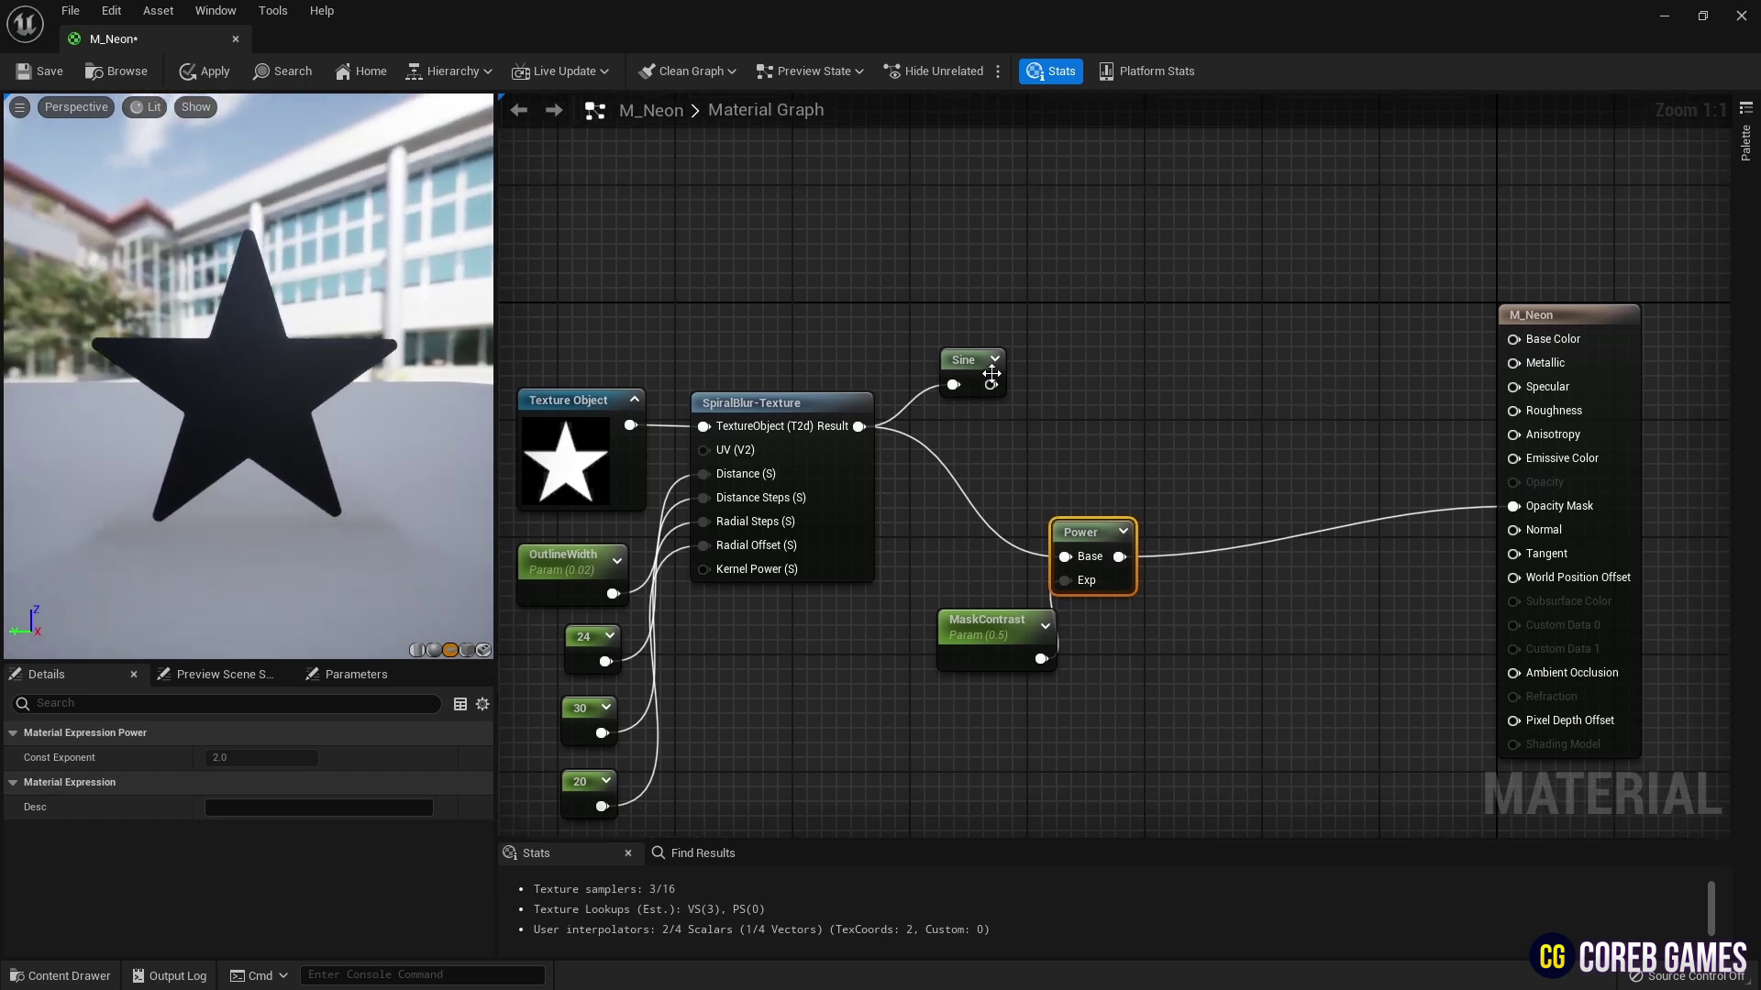
{"action": "left_click_drag", "start_coordinate": [988, 365], "coordinate": [1064, 323]}
{"action": "type", "text": "sat"}
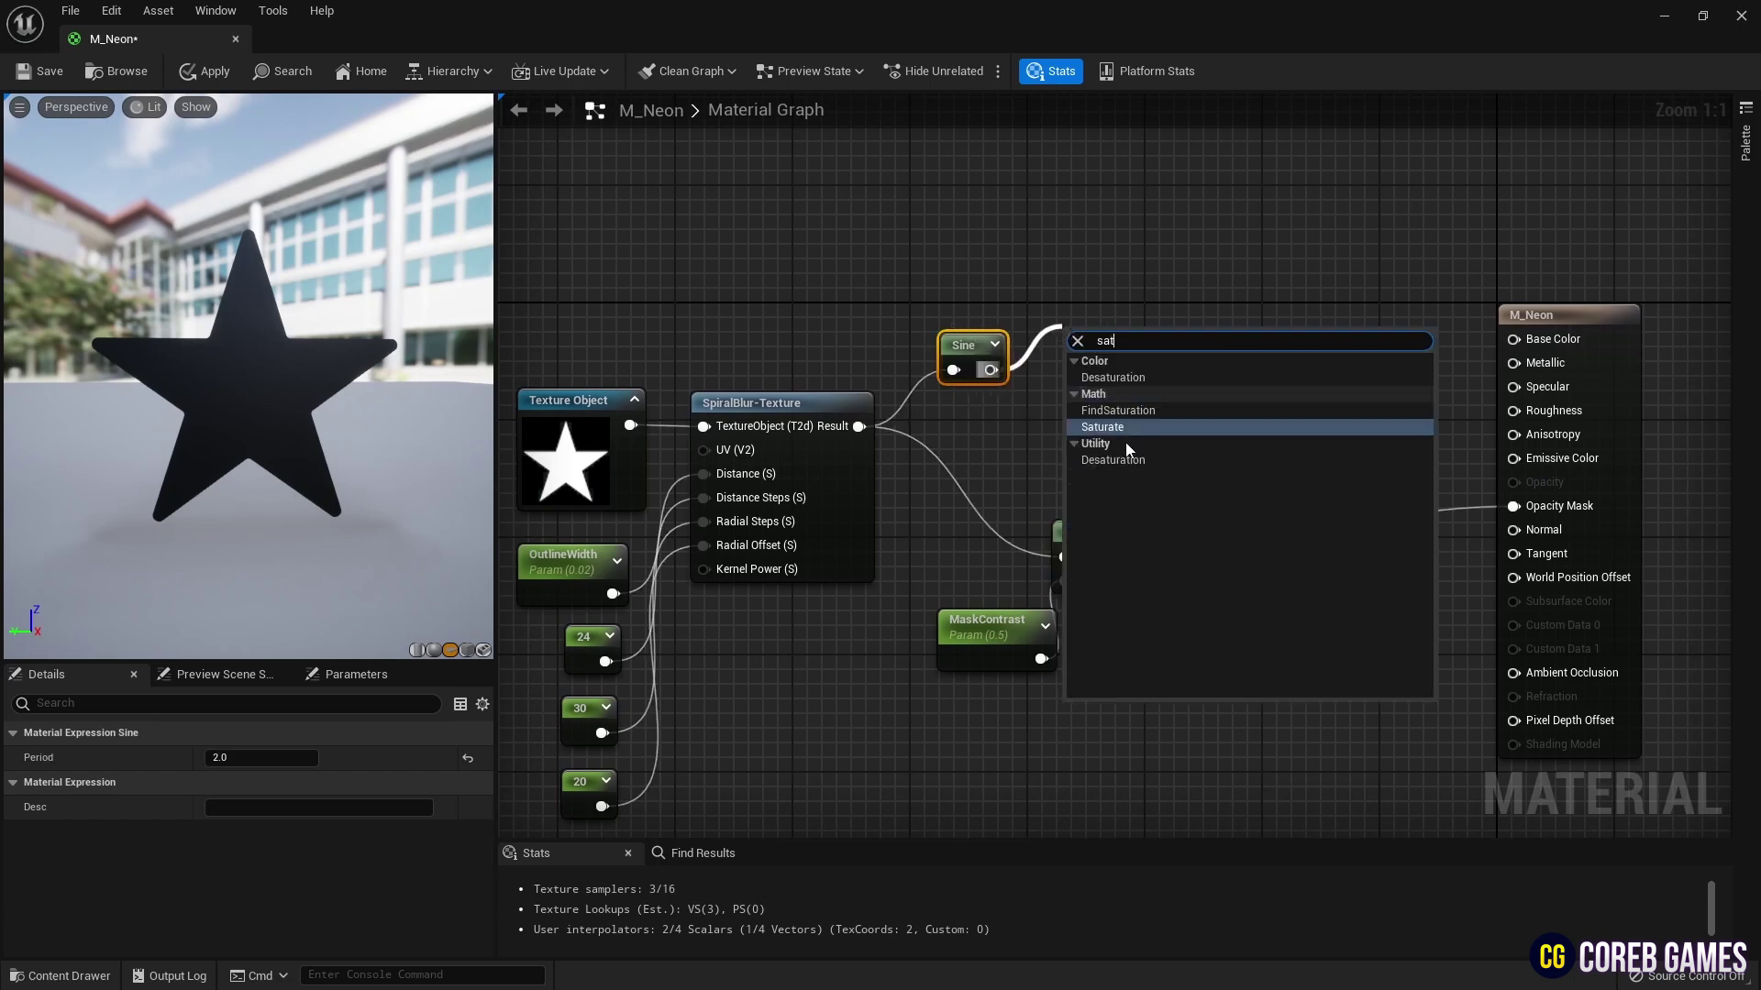
{"action": "left_click", "coordinate": [1127, 428]}
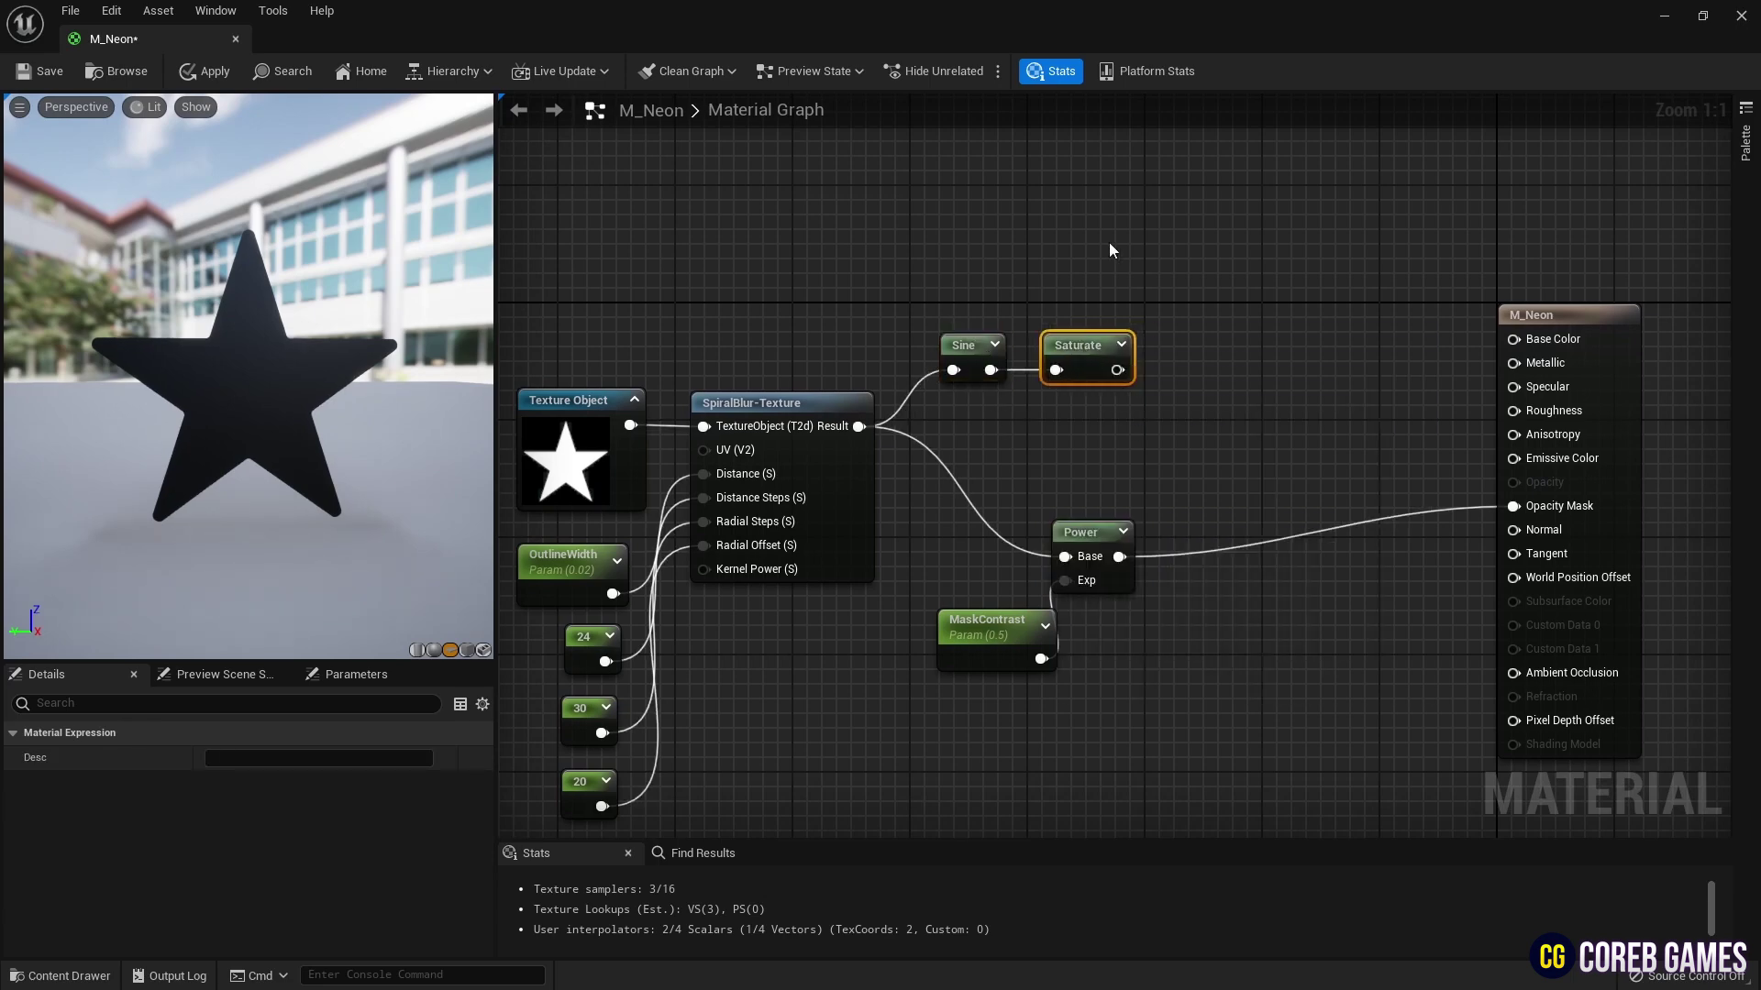
{"action": "right_click_drag", "start_coordinate": [1108, 242], "coordinate": [1132, 434]}
{"action": "left_click", "coordinate": [1088, 382]}
{"action": "left_click", "coordinate": [1089, 381]}
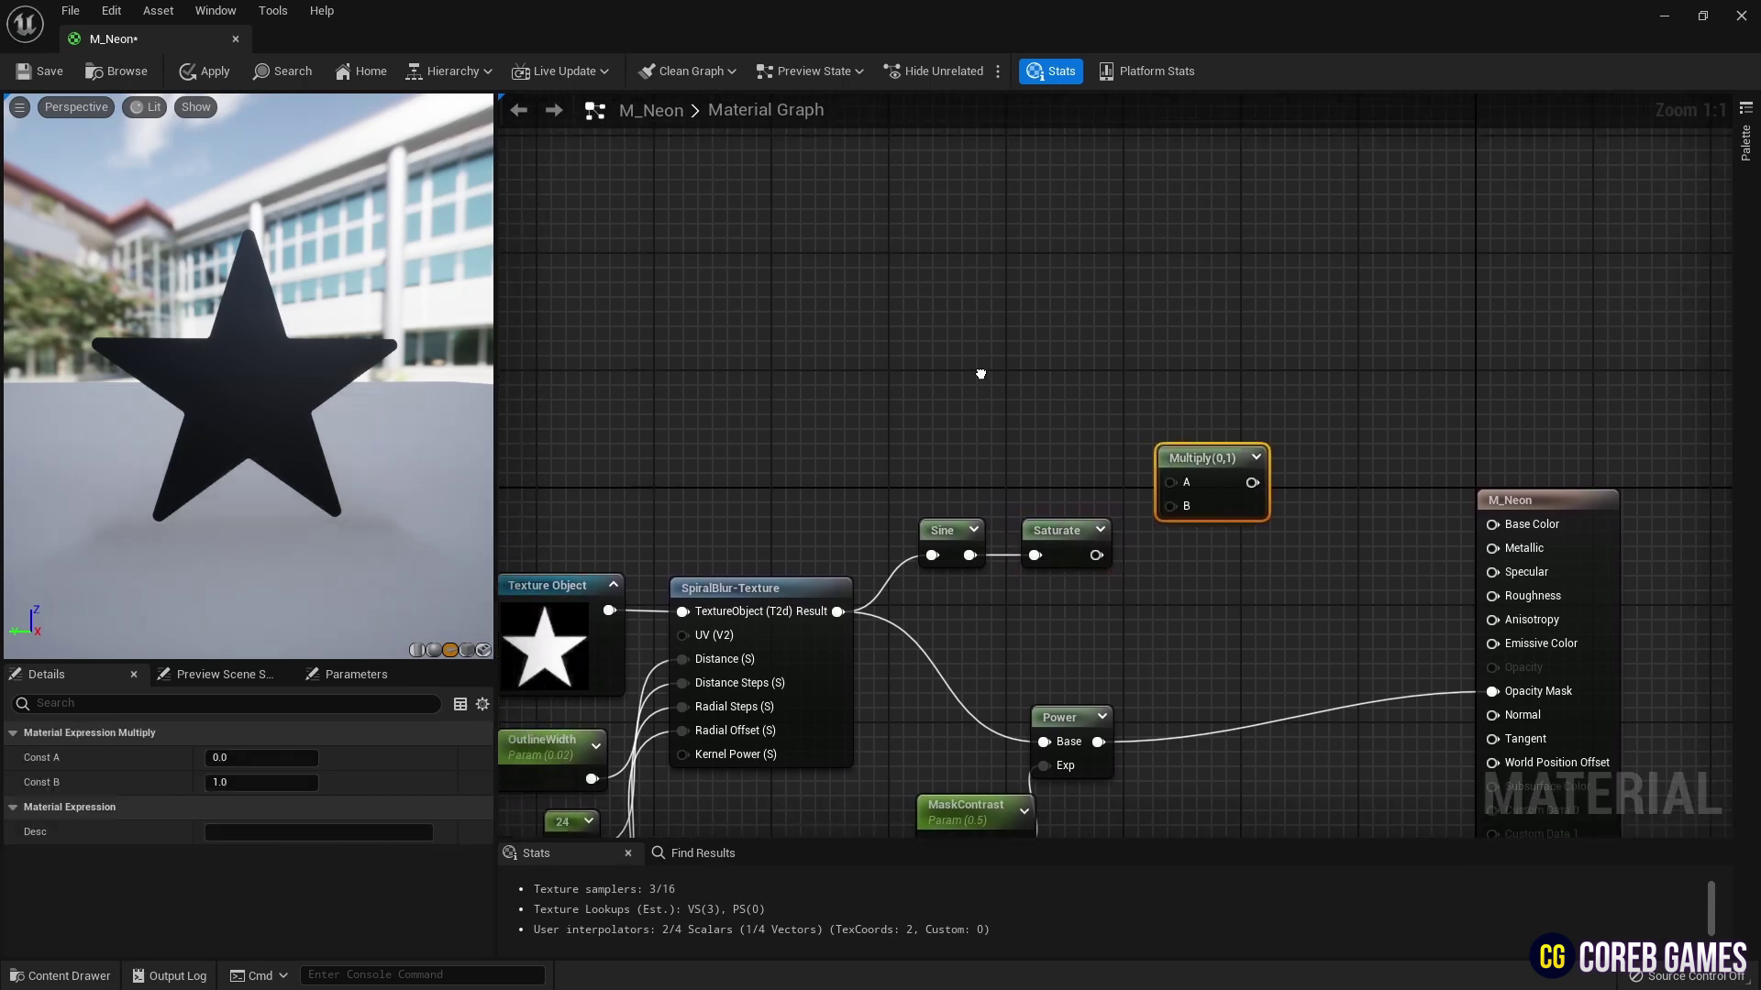
Add a three-component constant above the Sine node and convert it to a parameter named EmissiveColor
{"action": "left_click", "coordinate": [918, 287]}
{"action": "right_click", "coordinate": [965, 300]}
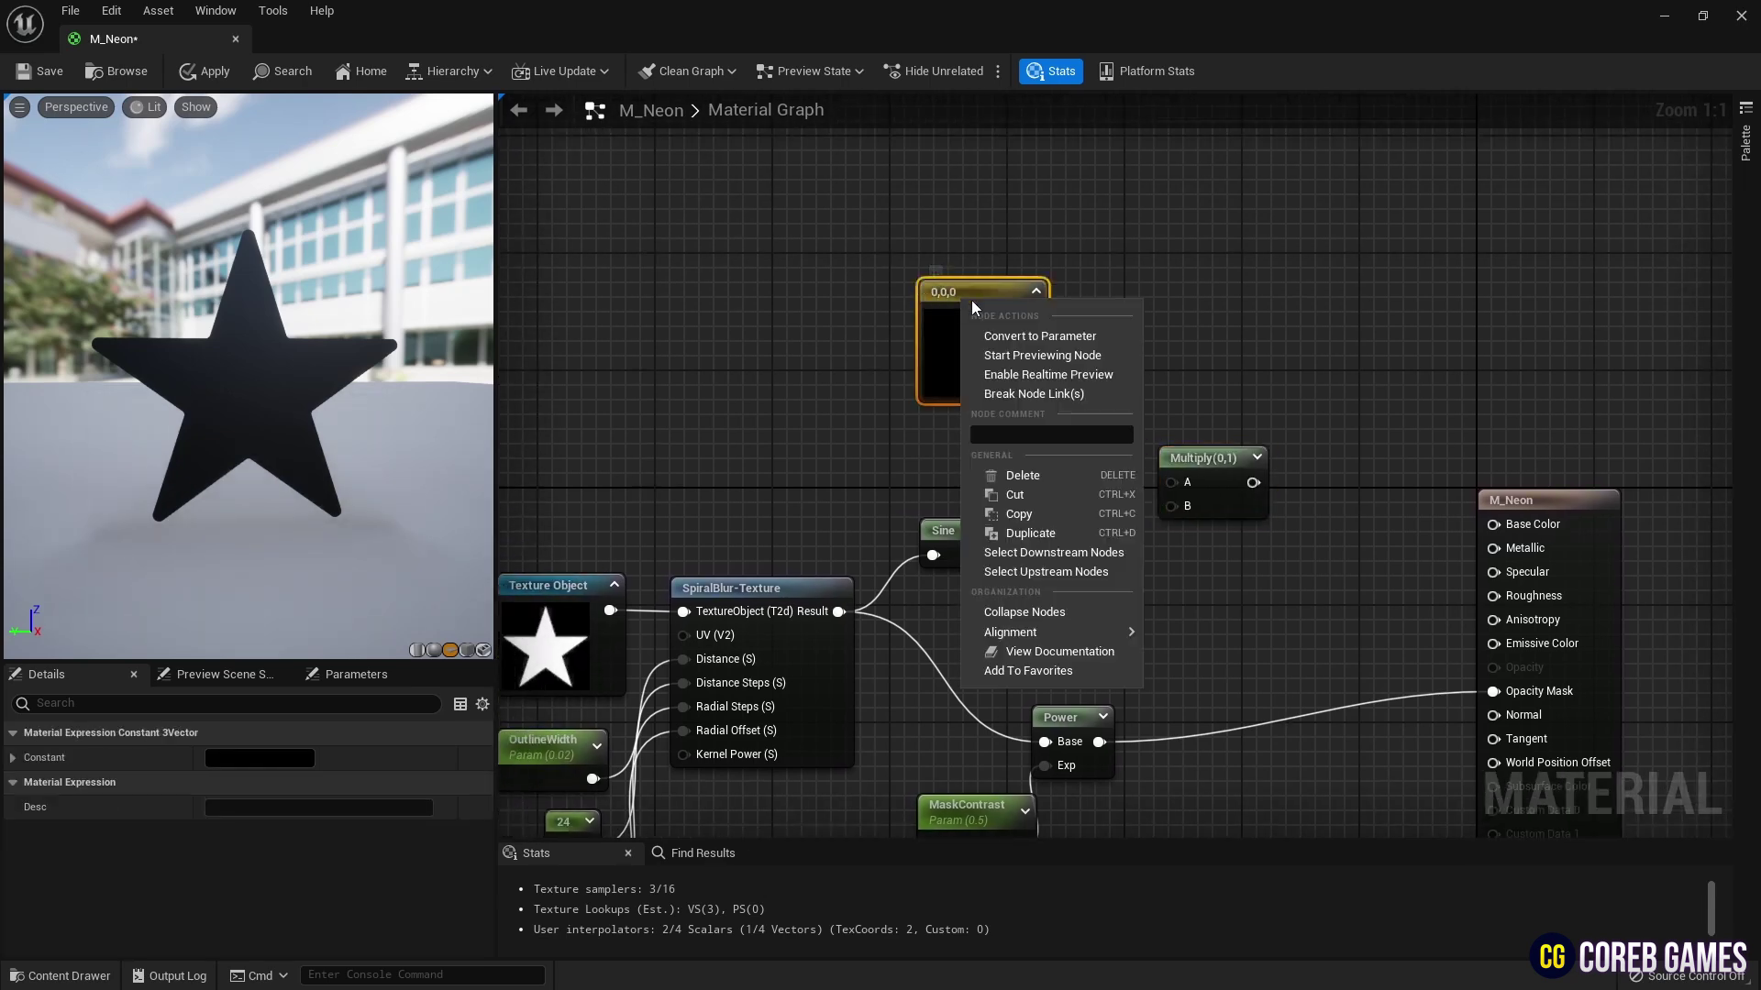
{"action": "left_click", "coordinate": [1043, 337]}
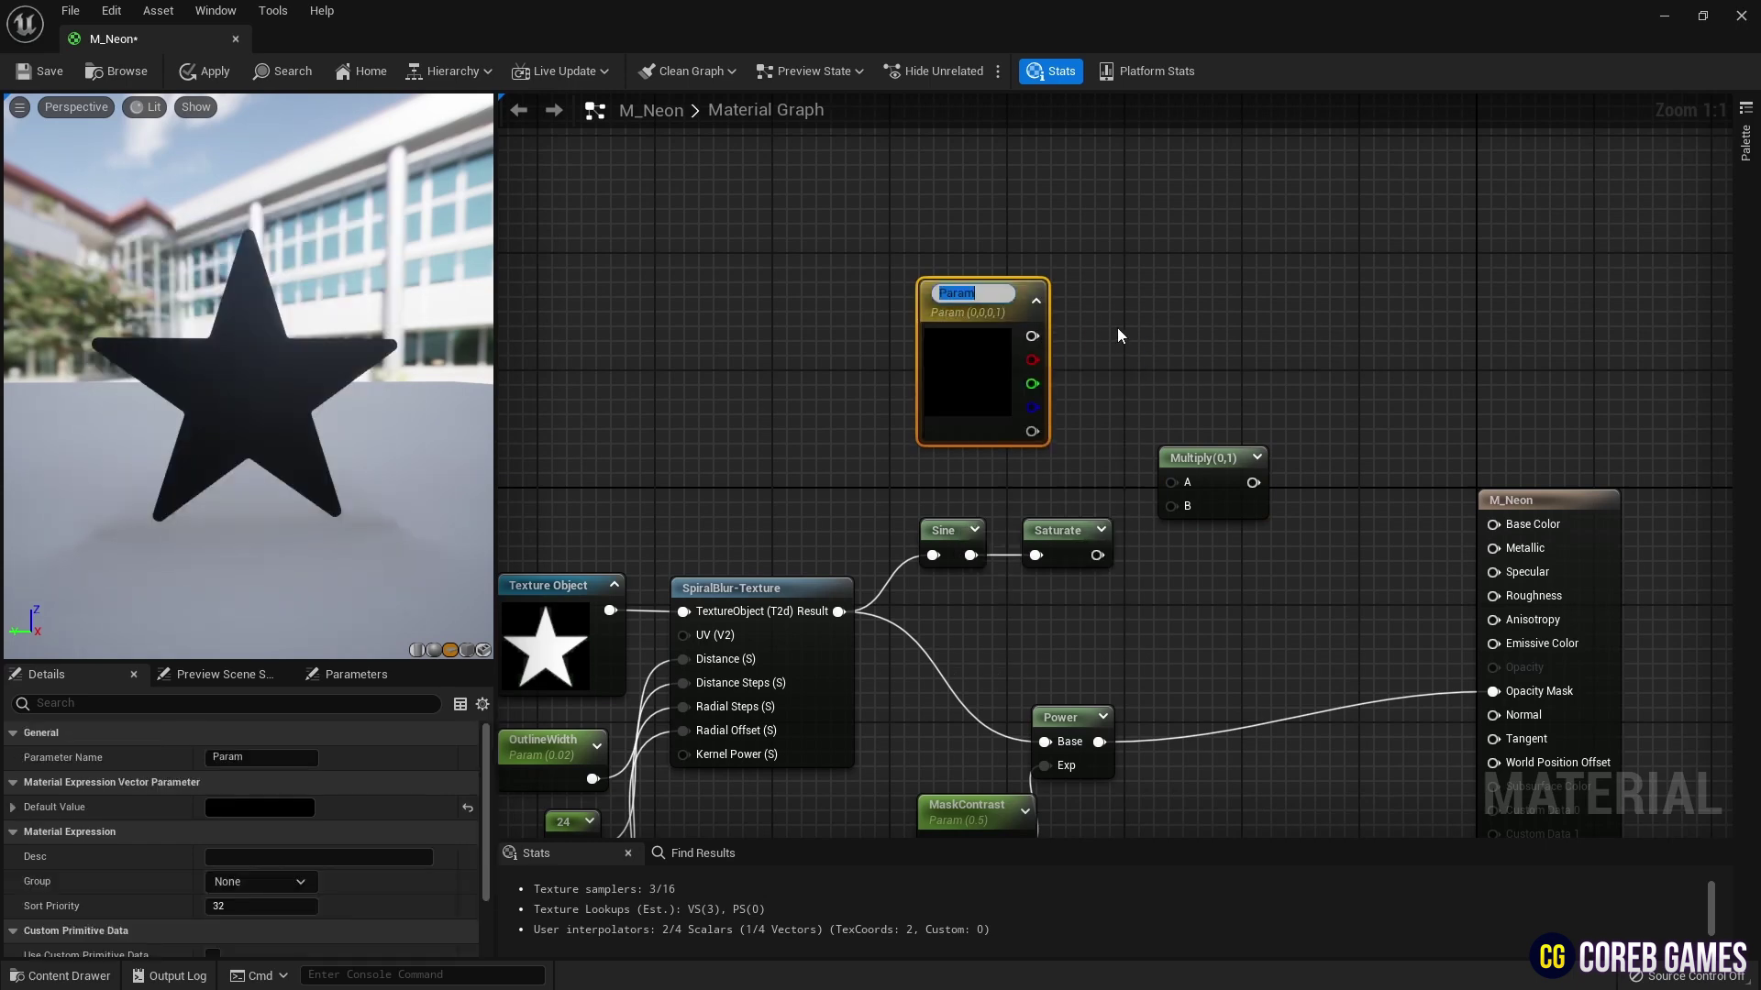
{"action": "type", "text": "EmissiveColor"}
{"action": "key", "text": "Return"}
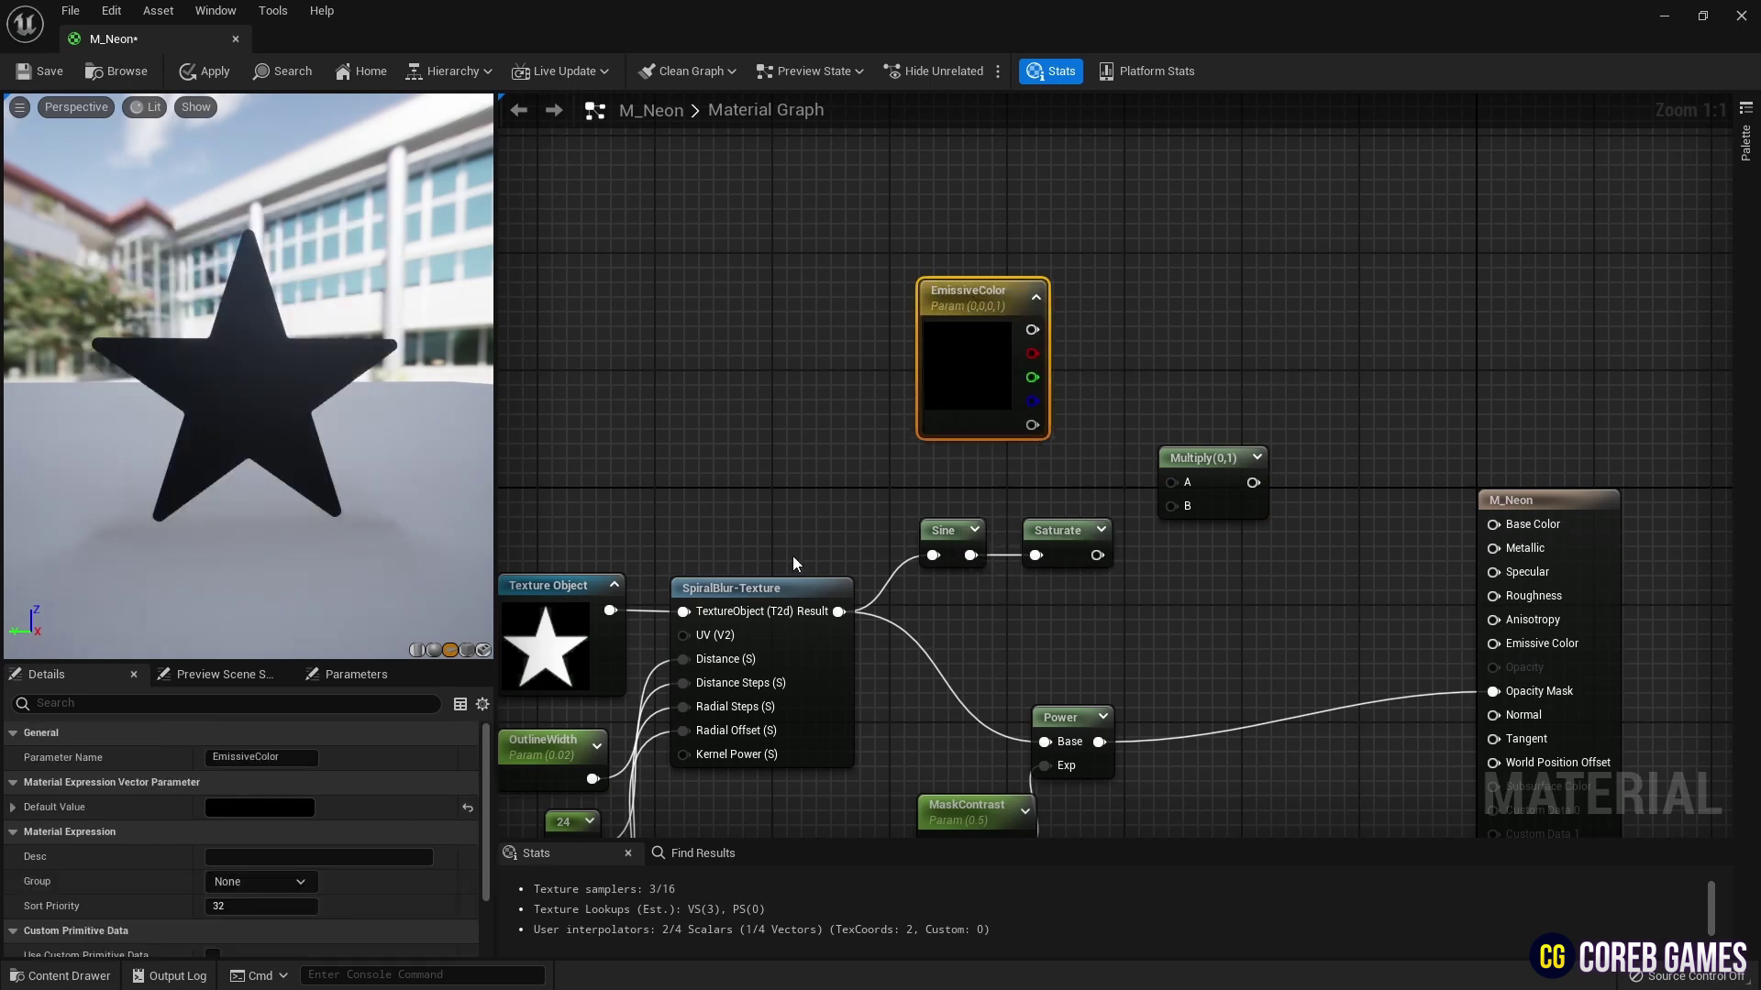
Set EmissiveColor's default value to the saved orange swatch (R 1.00, G 0.285, B 0.00)
{"action": "left_click", "coordinate": [290, 813]}
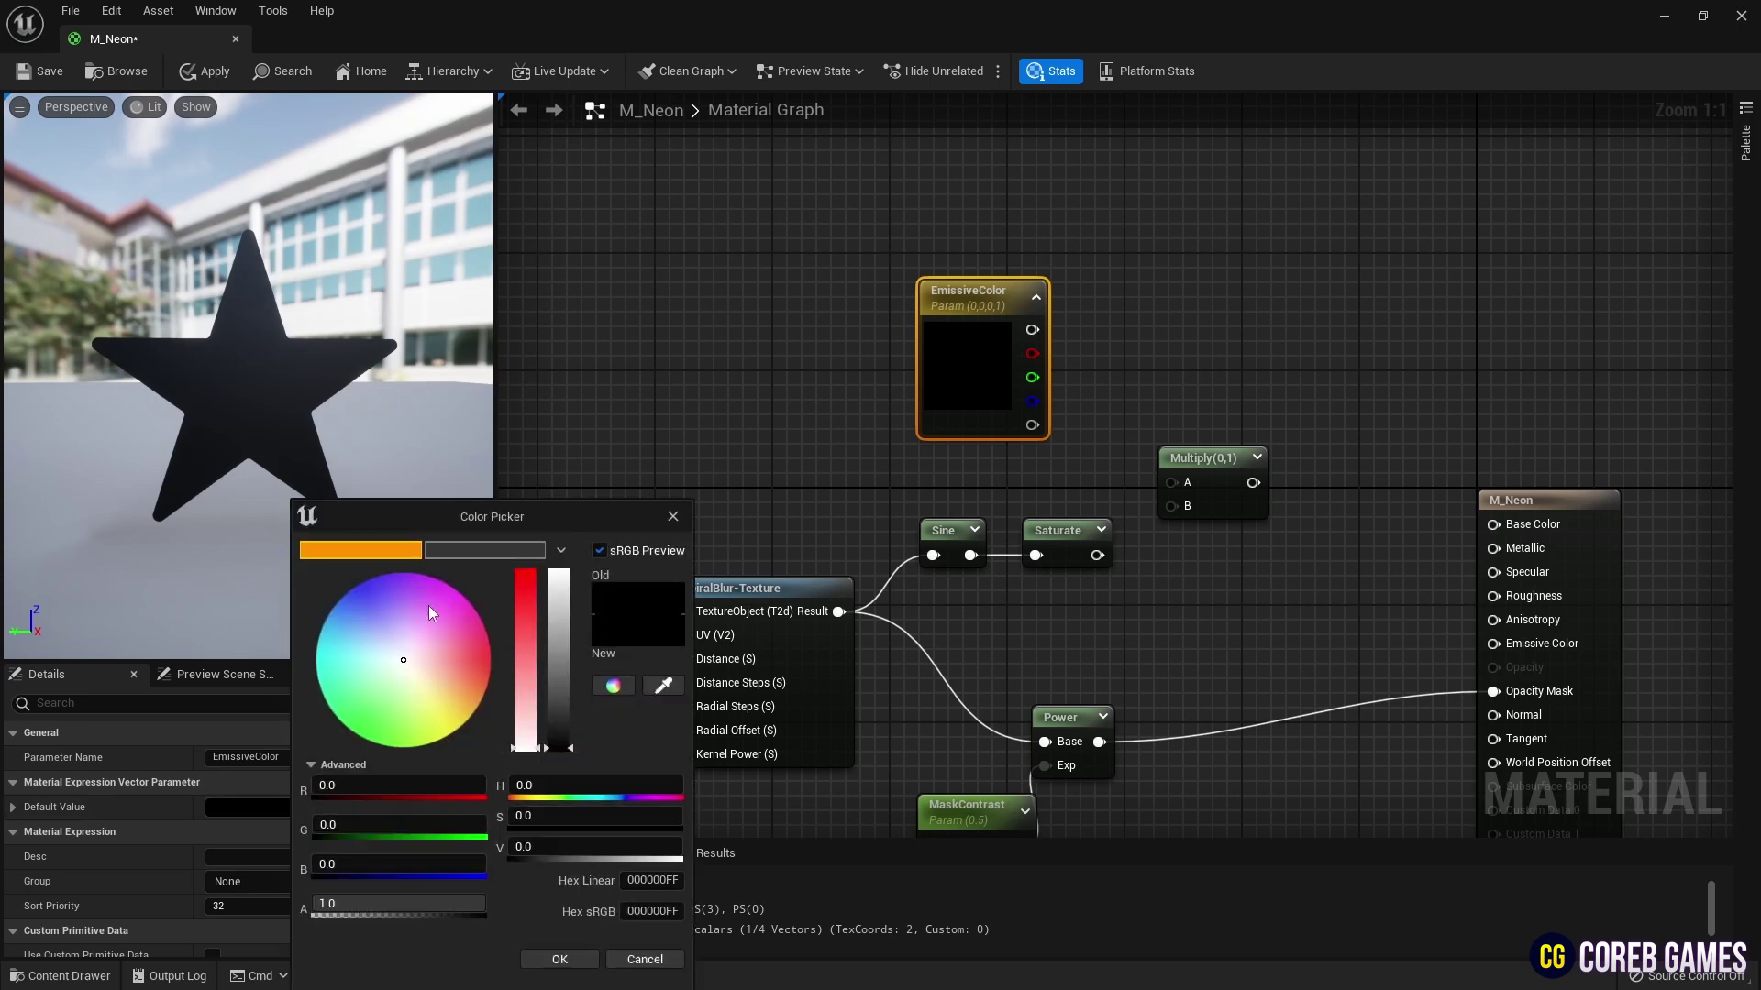
{"action": "left_click", "coordinate": [397, 555]}
{"action": "left_click", "coordinate": [557, 958]}
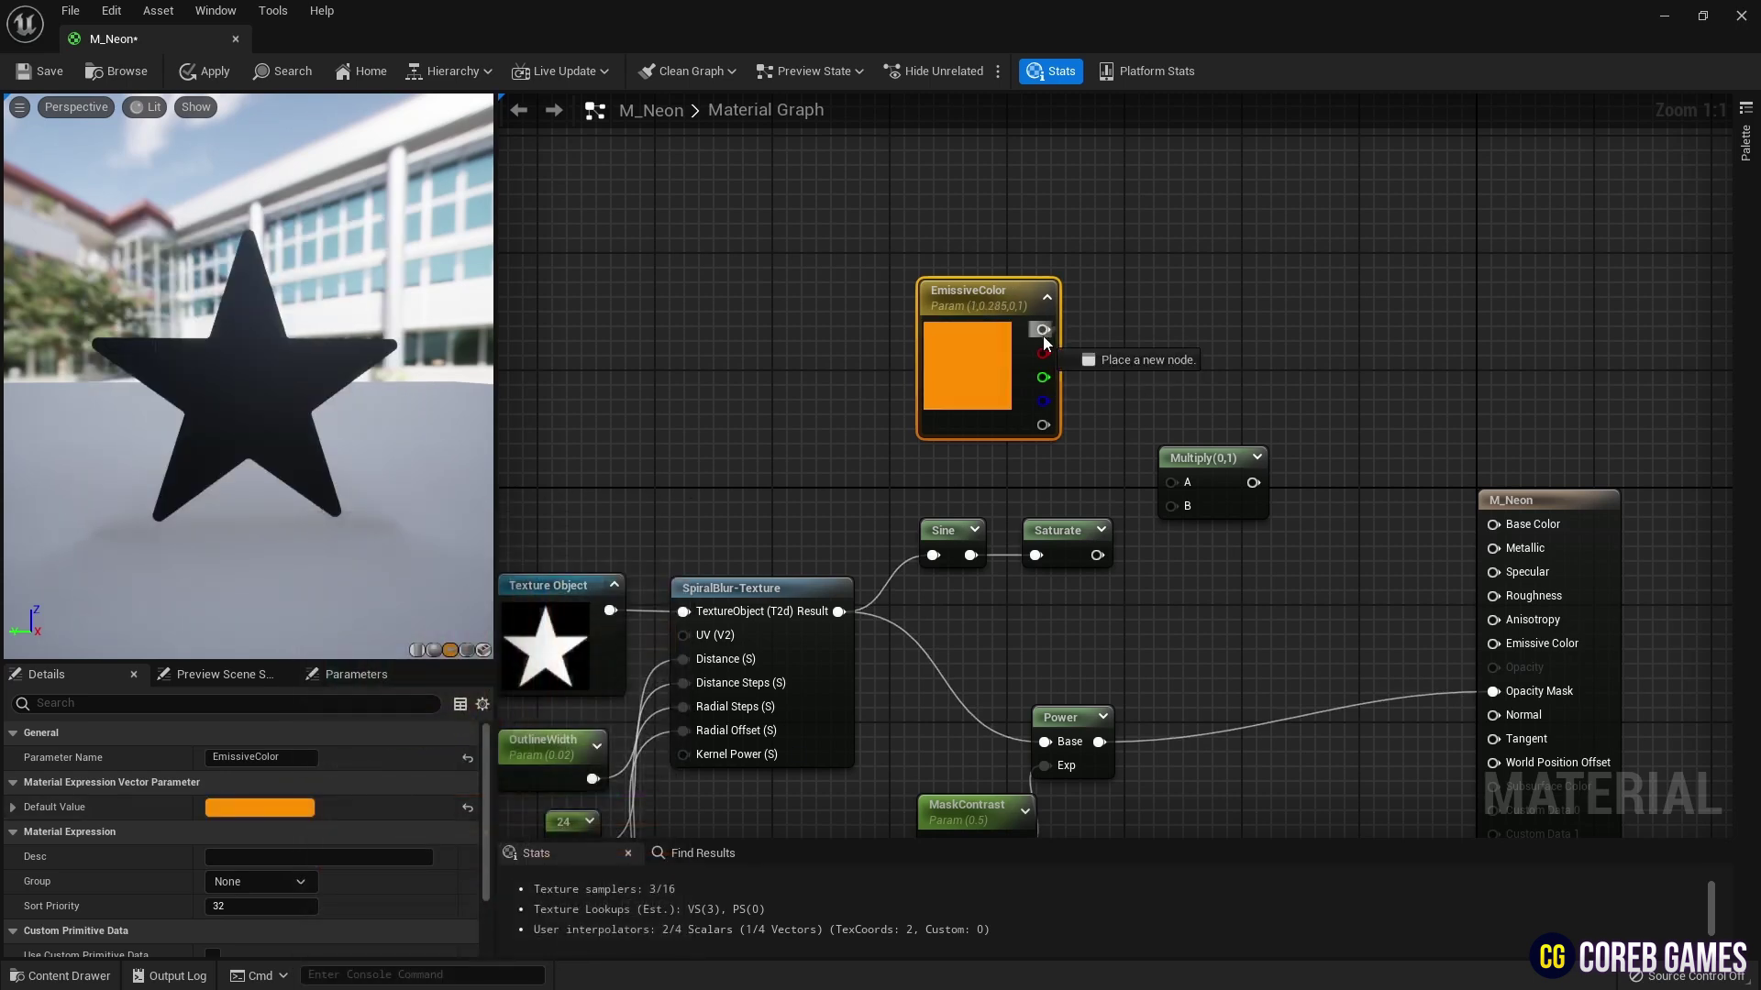
Multiply EmissiveColor by the Saturate output and connect the product to the material's Emissive Color input
{"action": "left_click_drag", "start_coordinate": [1043, 336], "coordinate": [1172, 484]}
{"action": "left_click_drag", "start_coordinate": [1097, 554], "coordinate": [1172, 507]}
{"action": "left_click_drag", "start_coordinate": [1246, 483], "coordinate": [1493, 644]}
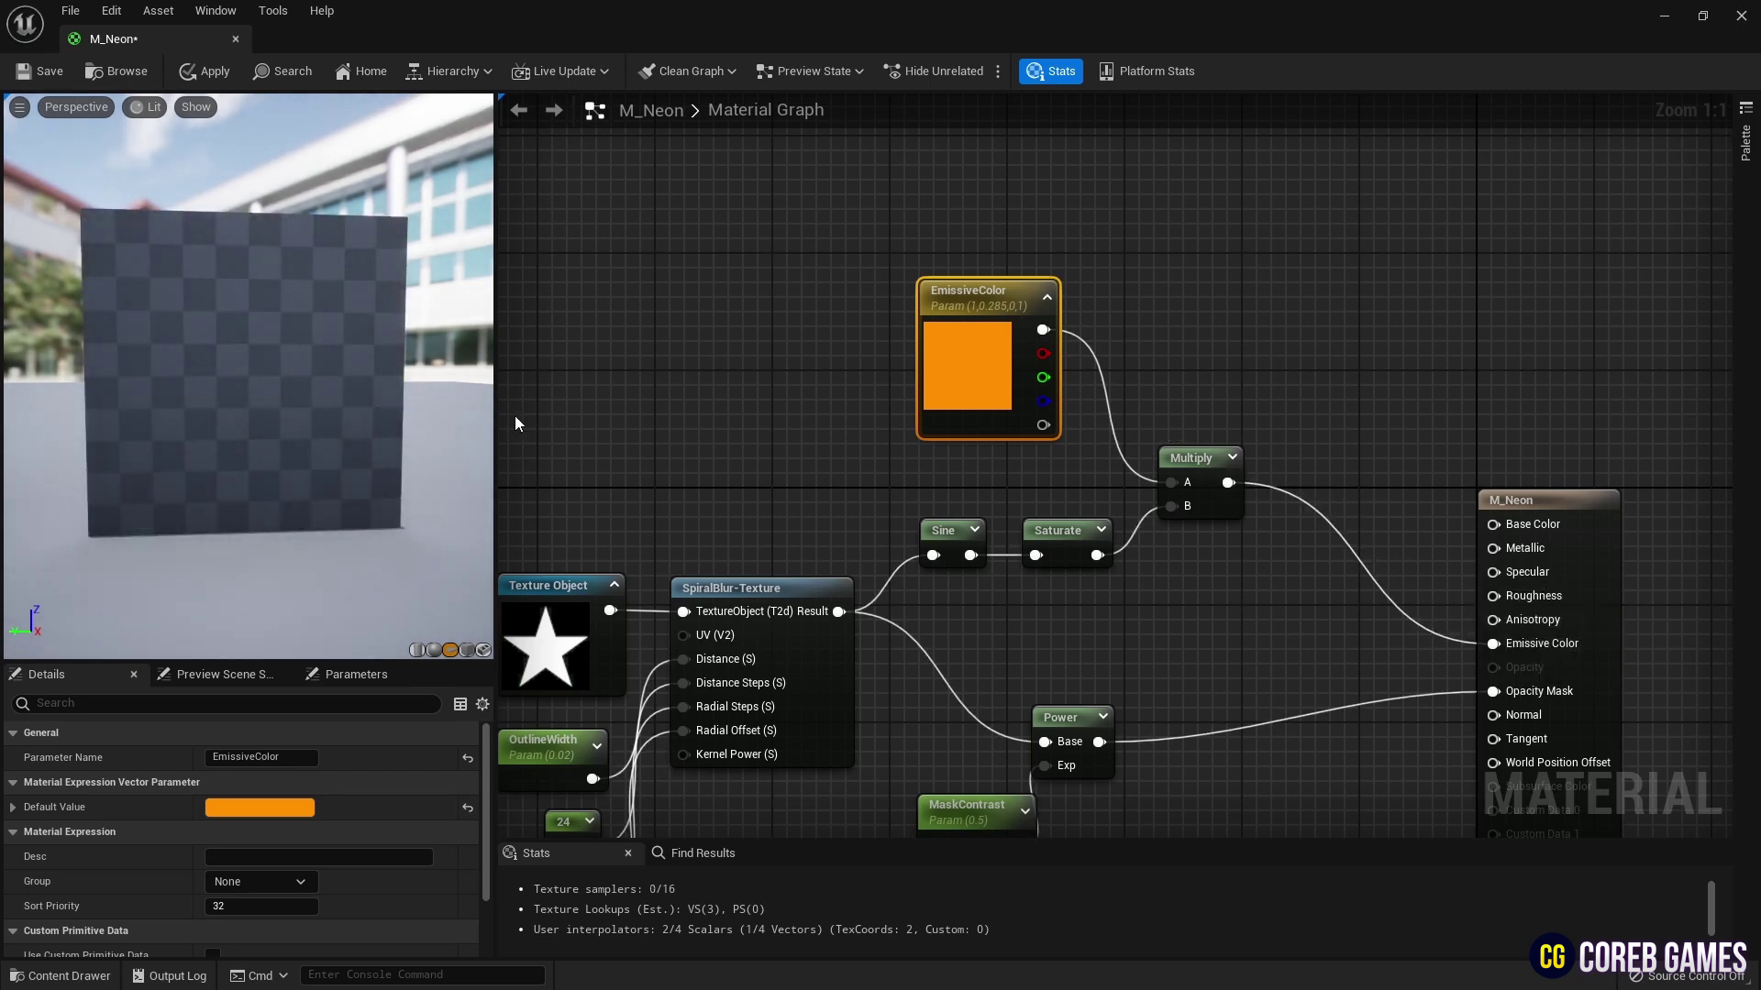
{"action": "mouse_move", "coordinate": [266, 376]}
{"action": "left_mouse_down"}
{"action": "mouse_move", "coordinate": [284, 380]}
{"action": "mouse_move", "coordinate": [268, 376]}
{"action": "left_mouse_up"}
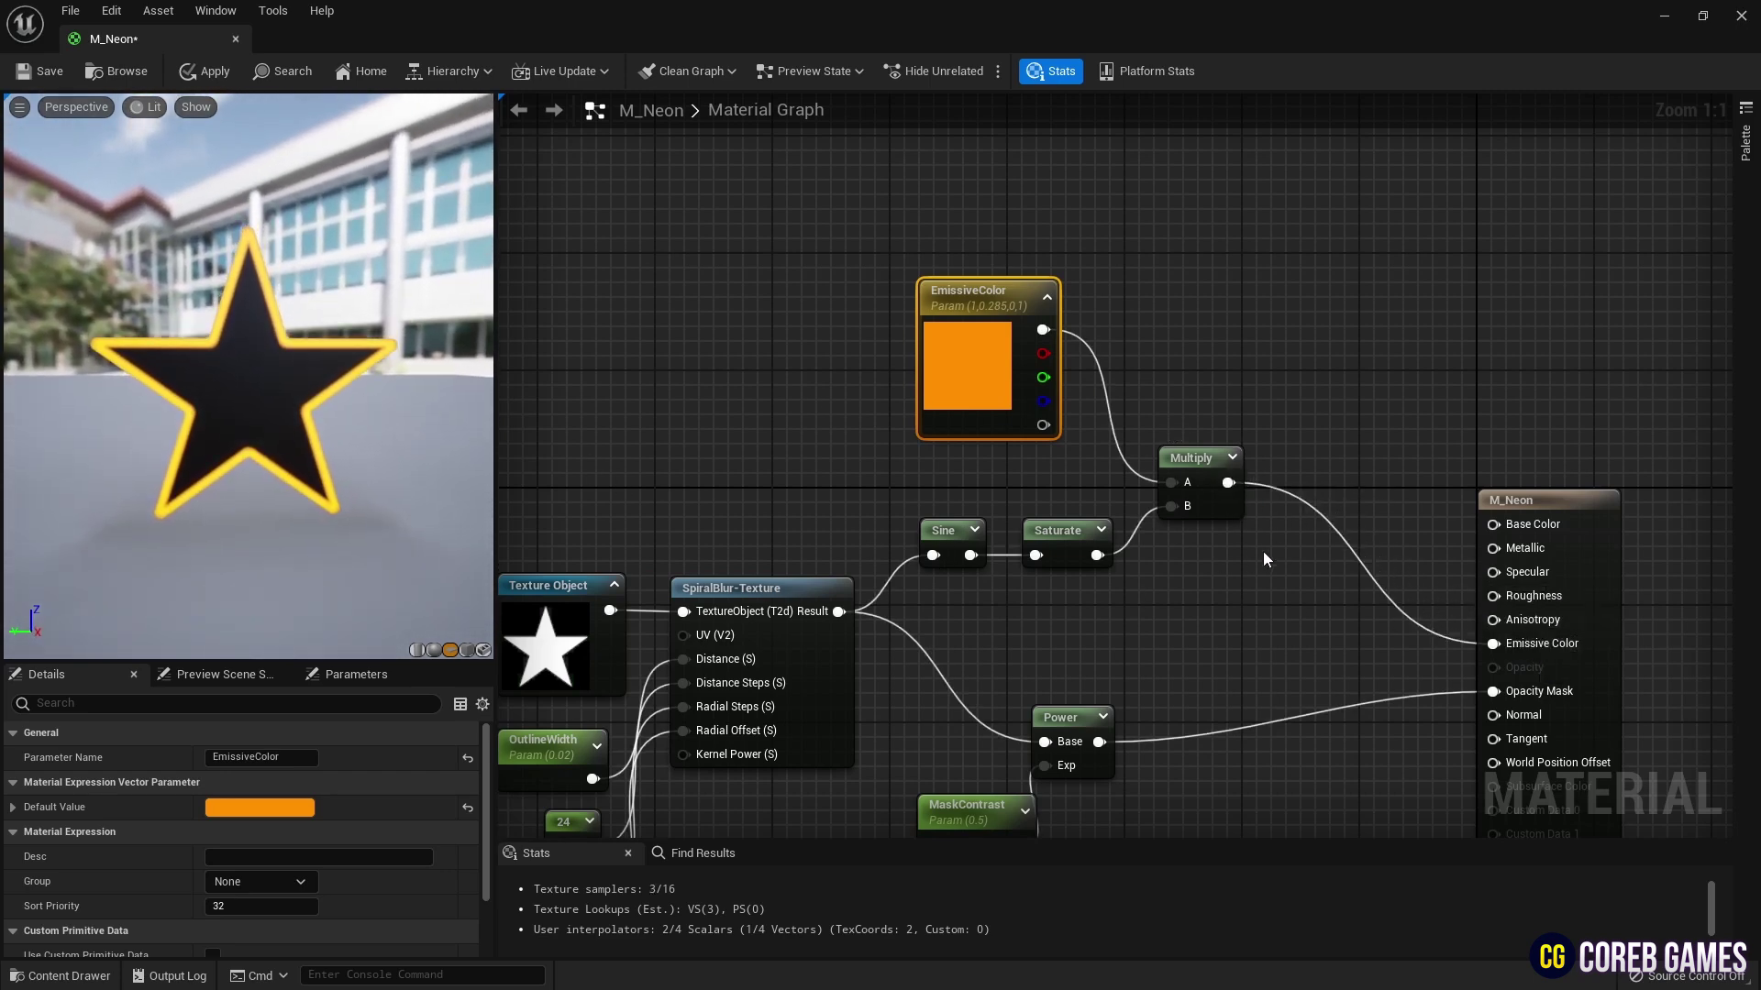
Move the EmissiveColor, Sine, Saturate and Multiply nodes up together, and shift the M_Neon output node away to free space between them
{"action": "left_click_drag", "start_coordinate": [1238, 339], "coordinate": [972, 550]}
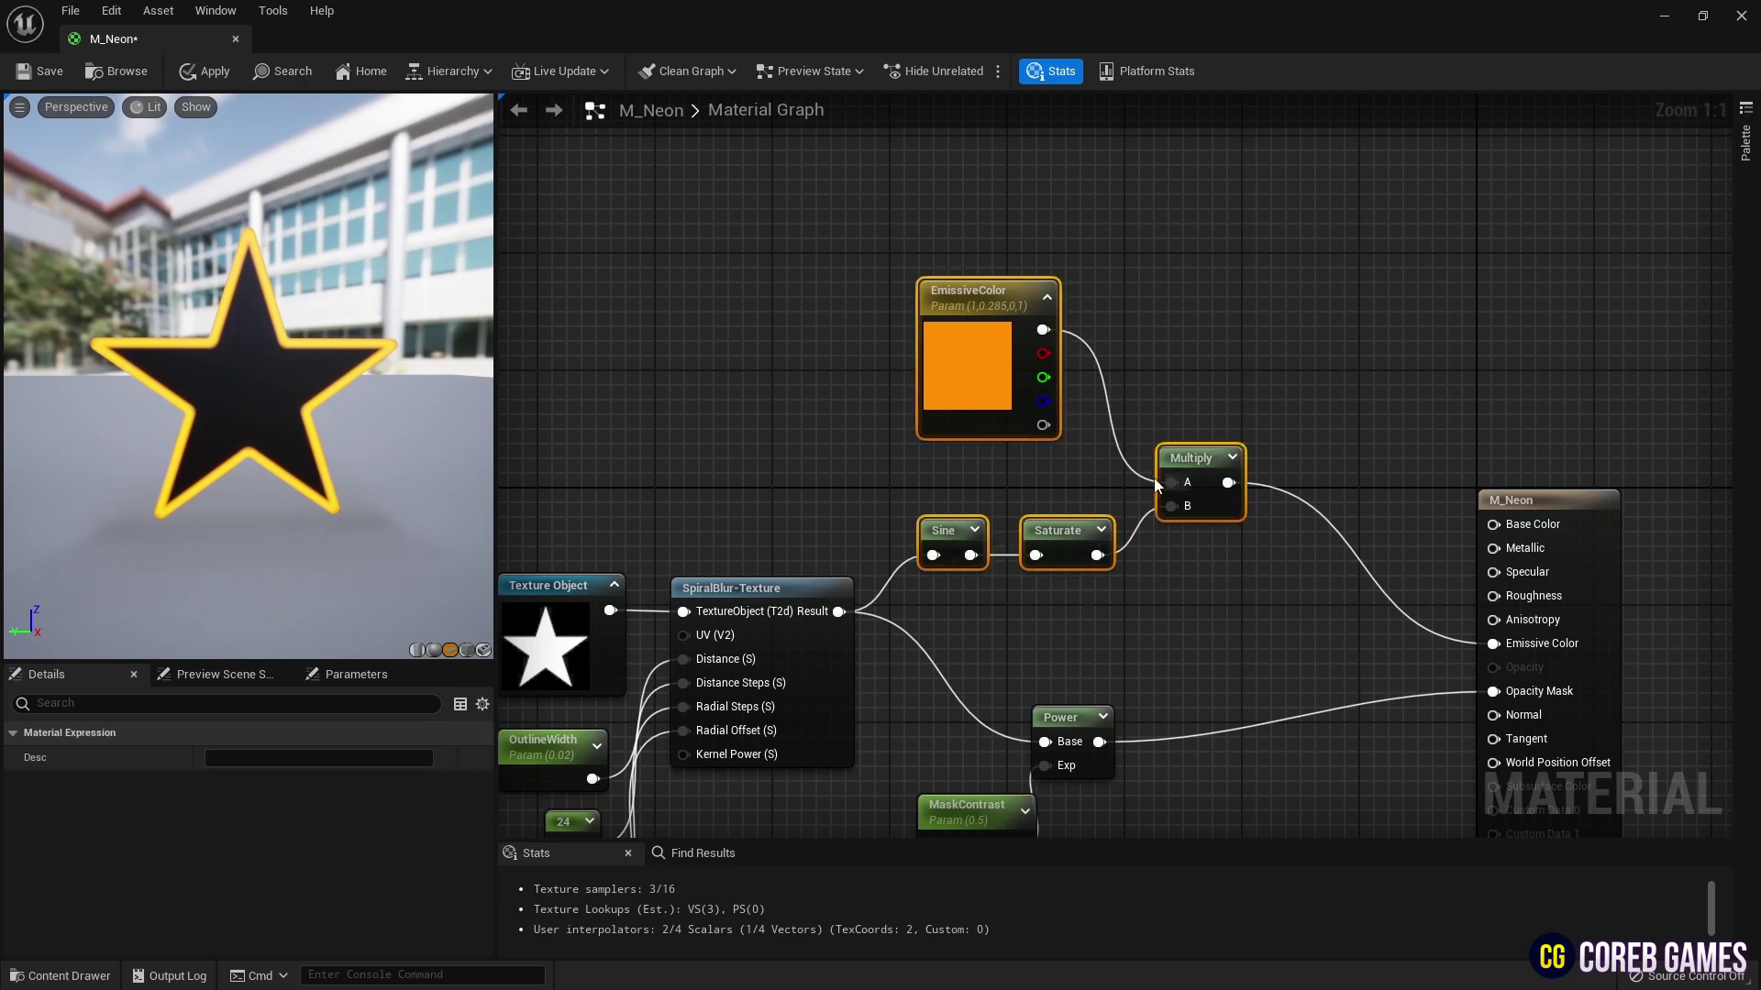
{"action": "left_click_drag", "start_coordinate": [1182, 451], "coordinate": [1149, 266]}
{"action": "right_click_drag", "start_coordinate": [1358, 469], "coordinate": [1179, 514]}
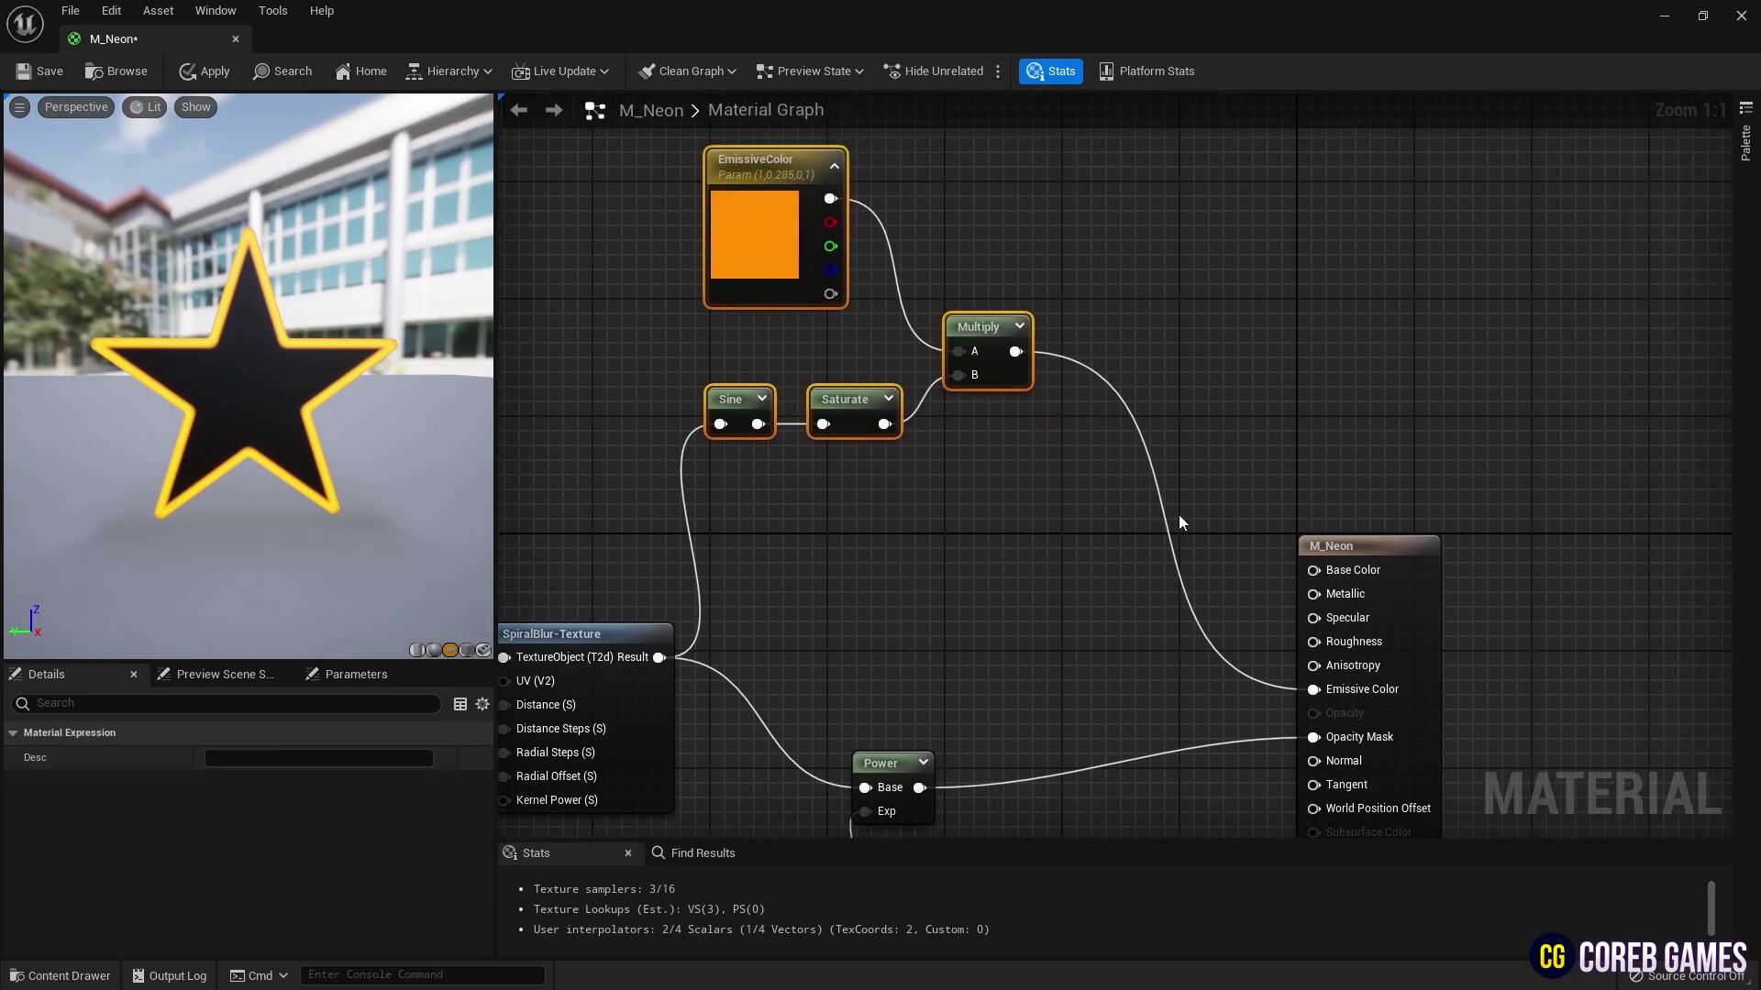
{"action": "left_click_drag", "start_coordinate": [1368, 541], "coordinate": [1500, 437]}
{"action": "left_click", "coordinate": [1064, 543]}
{"action": "right_click_drag", "start_coordinate": [1064, 543], "coordinate": [1047, 447]}
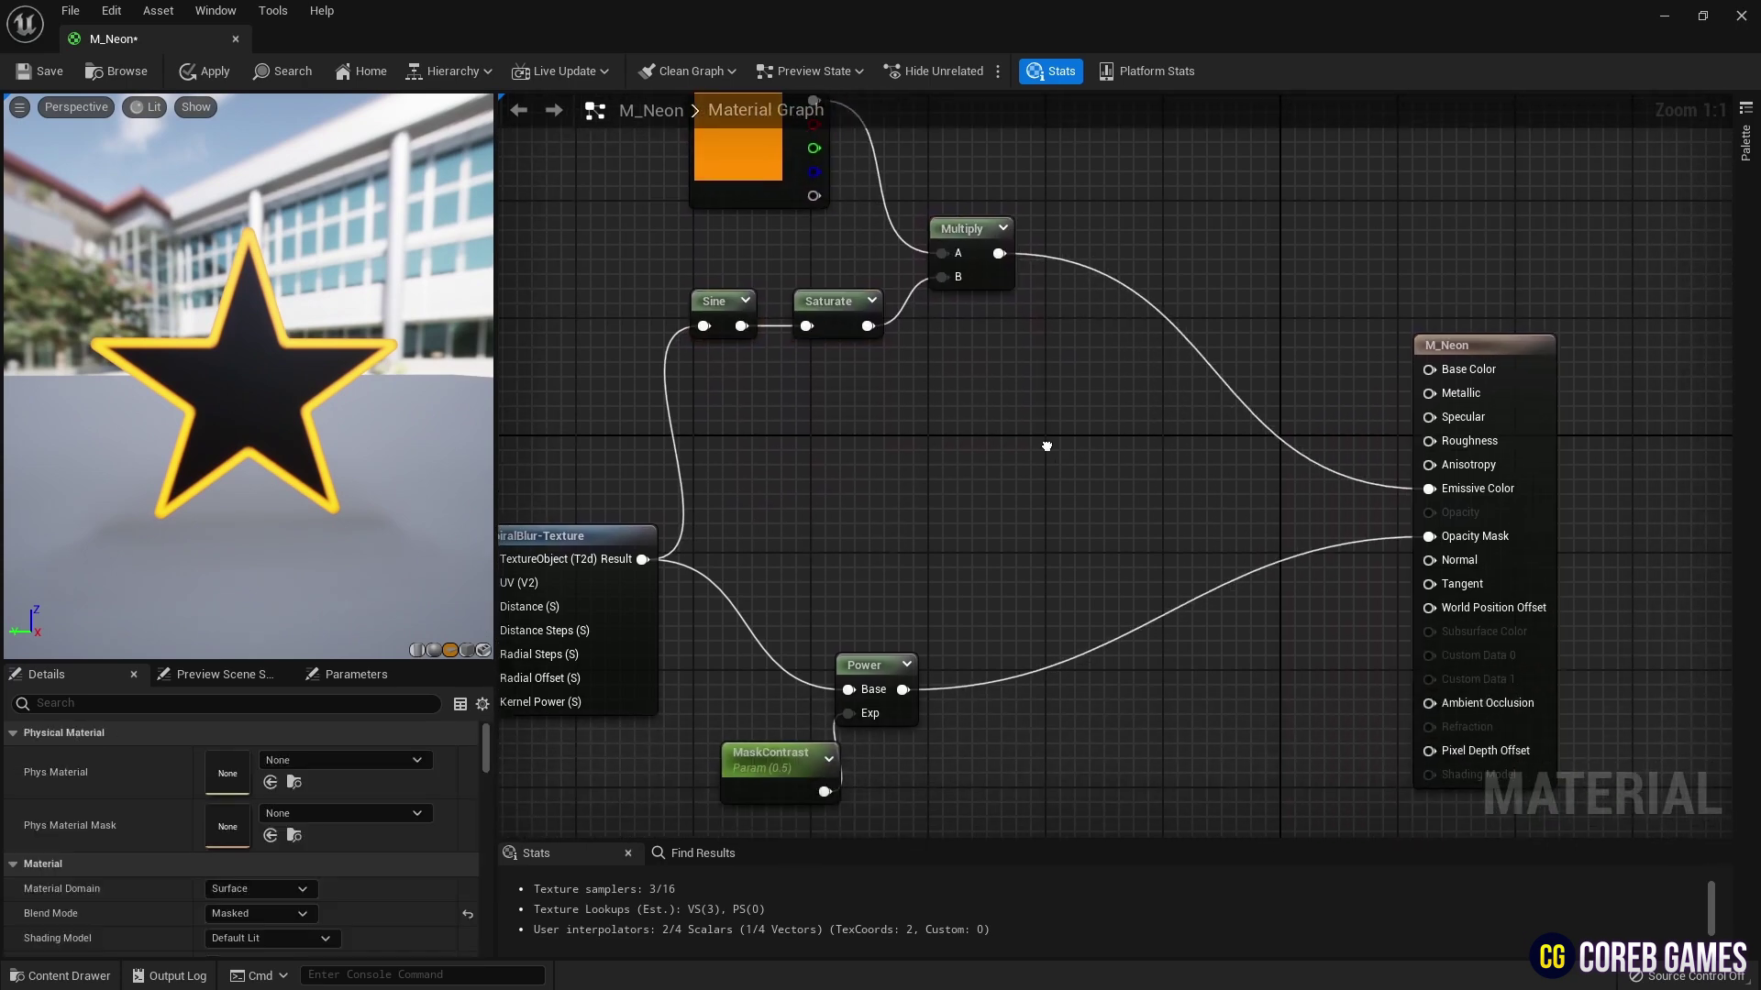
Add a Texture Sample node, feed its Tex input from the star Texture Object, and move it down beside the Power node
{"action": "key", "text": "t"}
{"action": "left_click", "coordinate": [930, 416]}
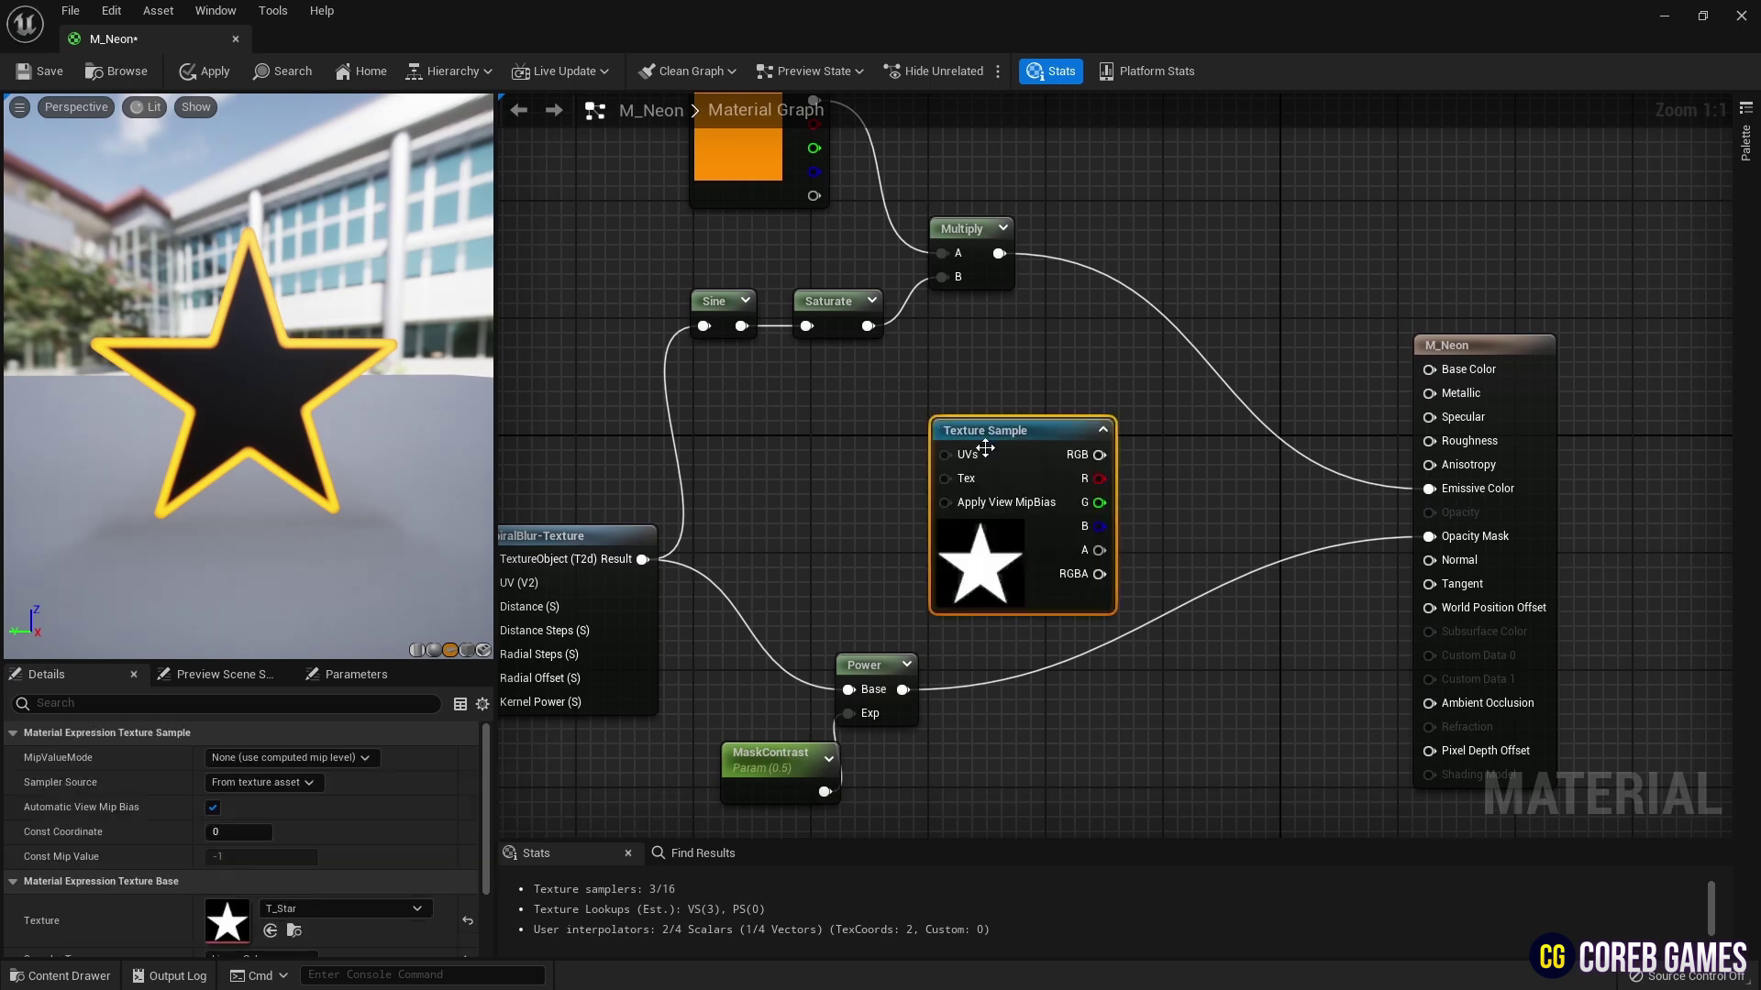
{"action": "right_click_drag", "start_coordinate": [920, 397], "coordinate": [1112, 357]}
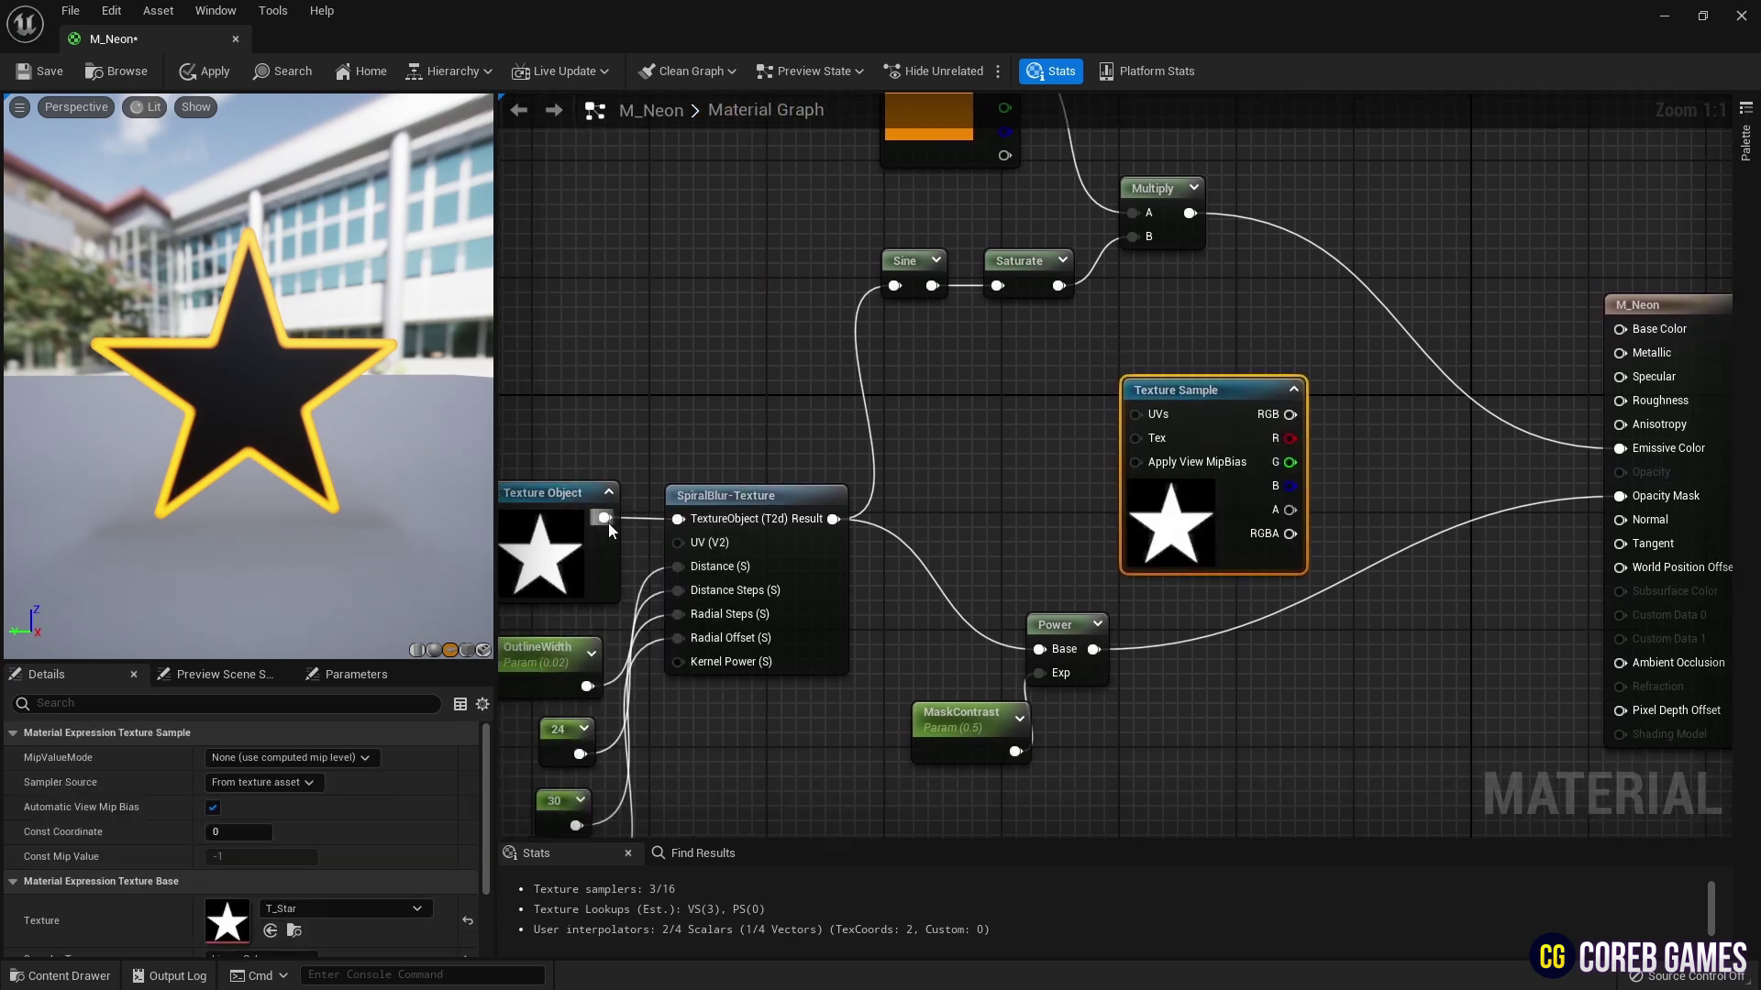
{"action": "left_click_drag", "start_coordinate": [605, 518], "coordinate": [1137, 439]}
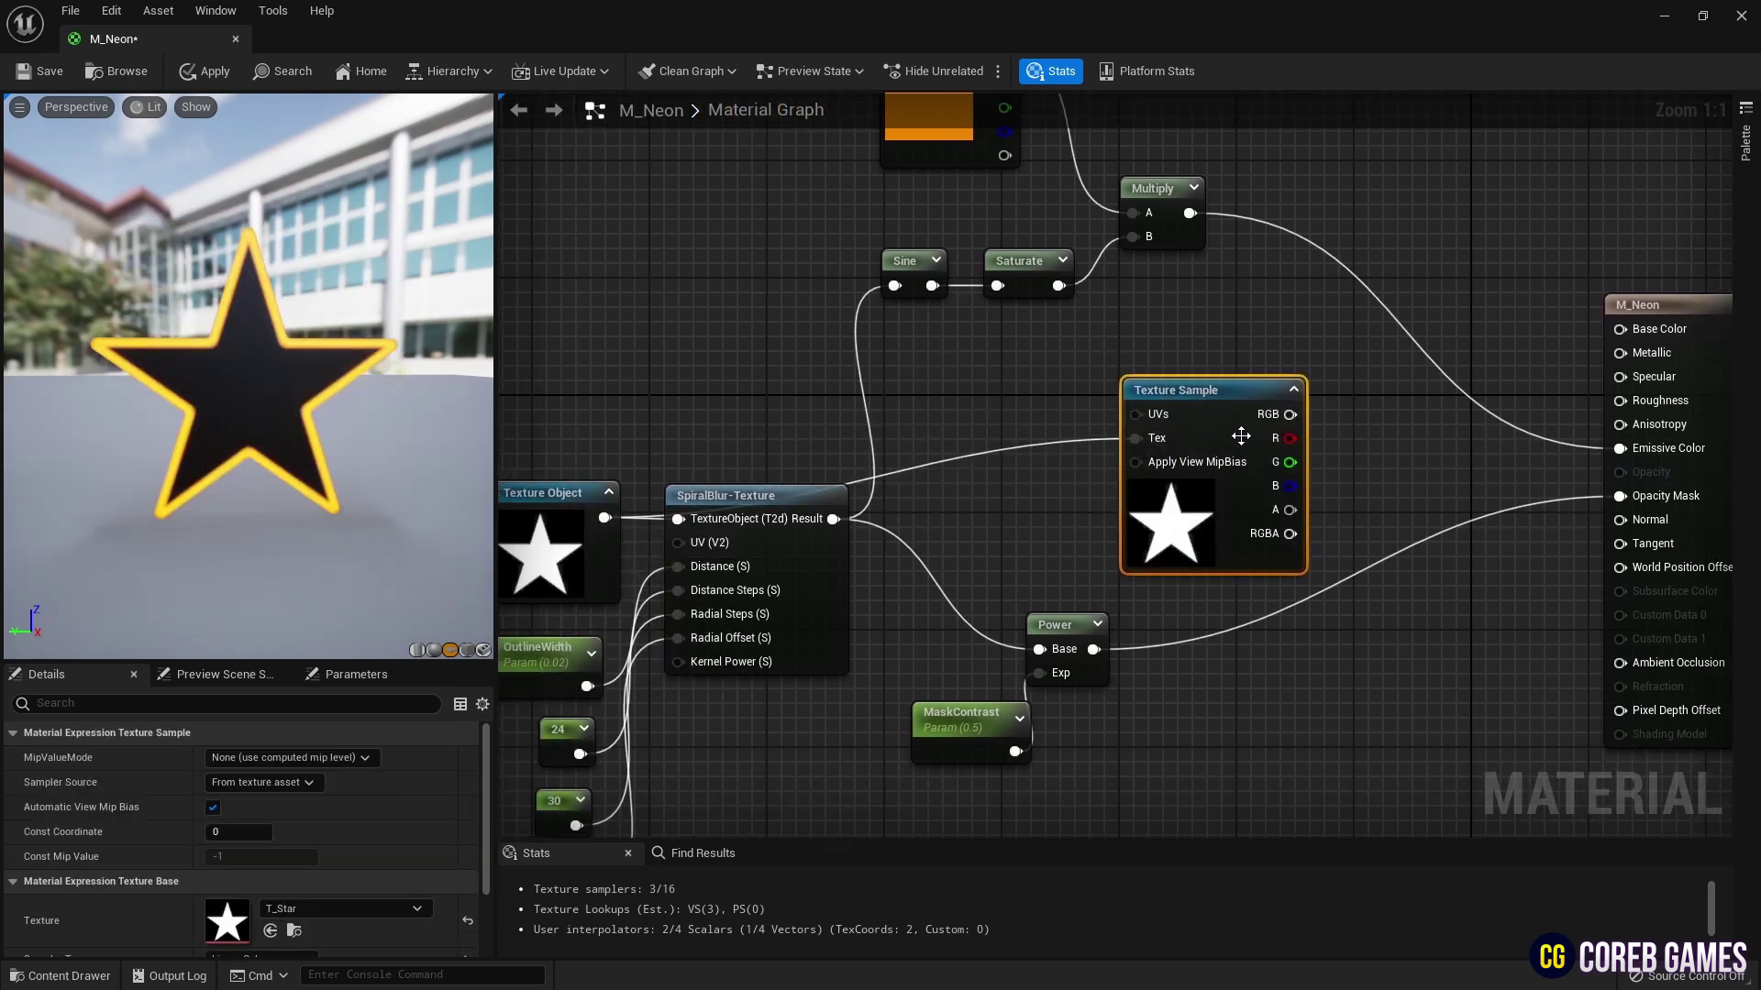
{"action": "right_click_drag", "start_coordinate": [1308, 355], "coordinate": [1176, 415]}
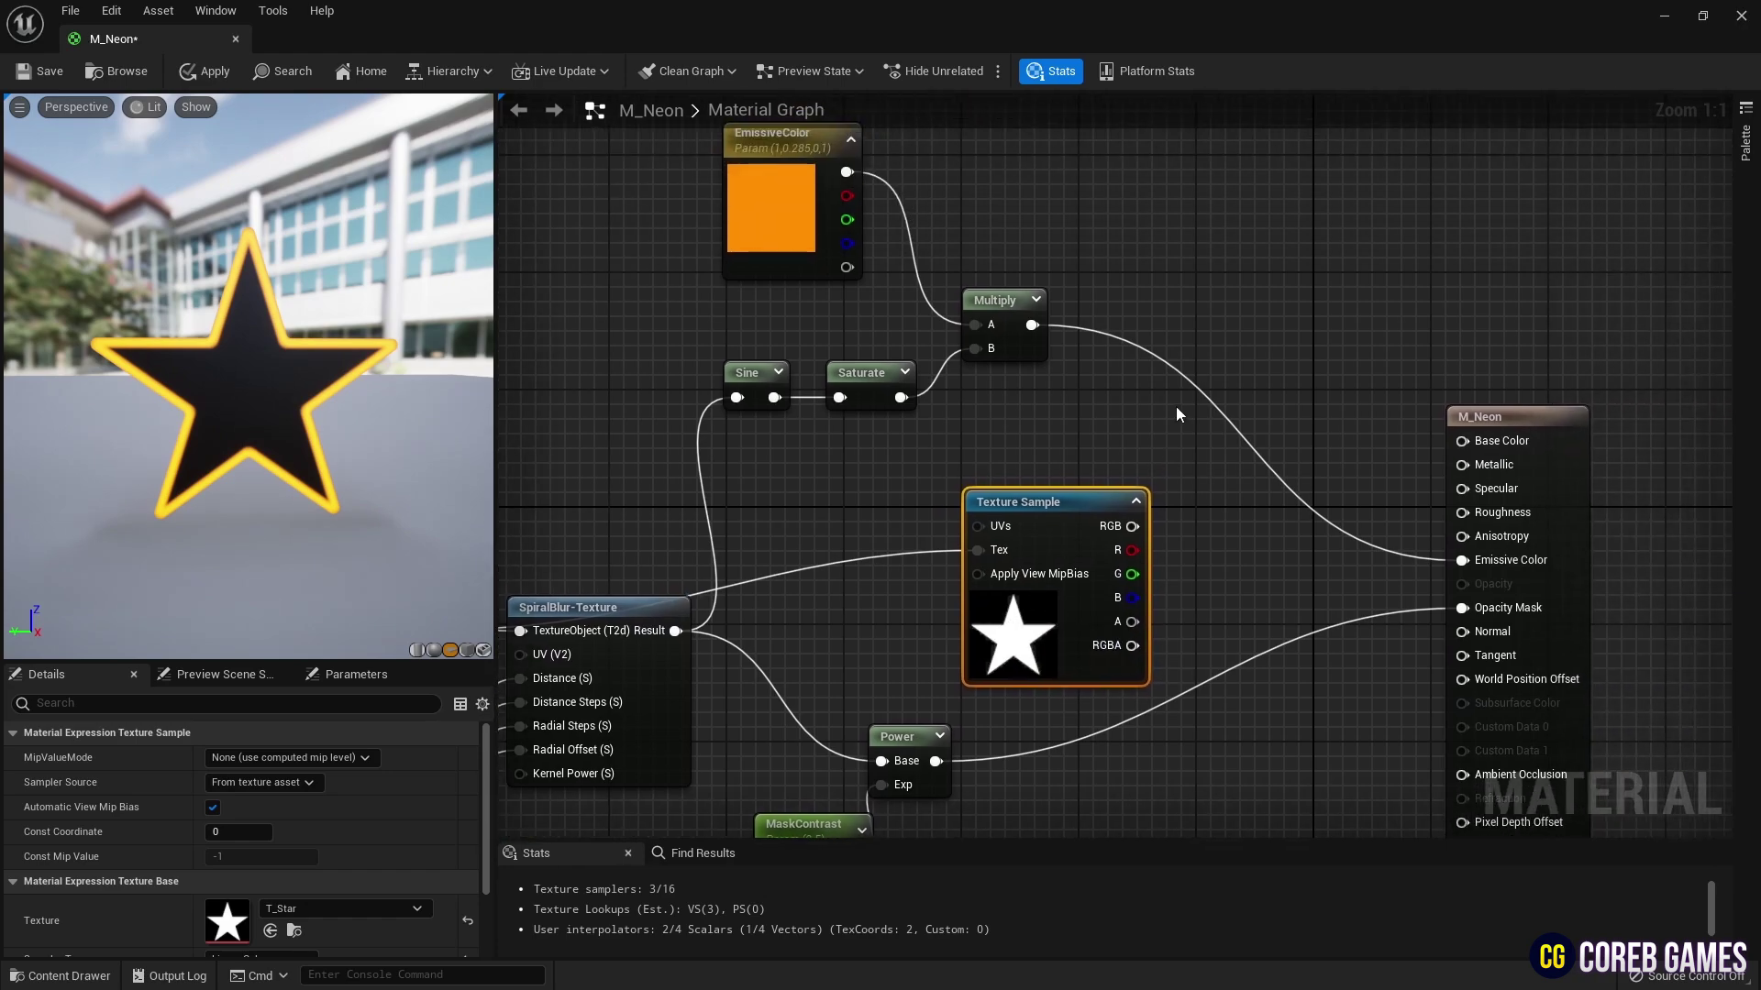
{"action": "right_click_drag", "start_coordinate": [1062, 498], "coordinate": [1084, 524]}
{"action": "left_click_drag", "start_coordinate": [1084, 523], "coordinate": [1125, 630]}
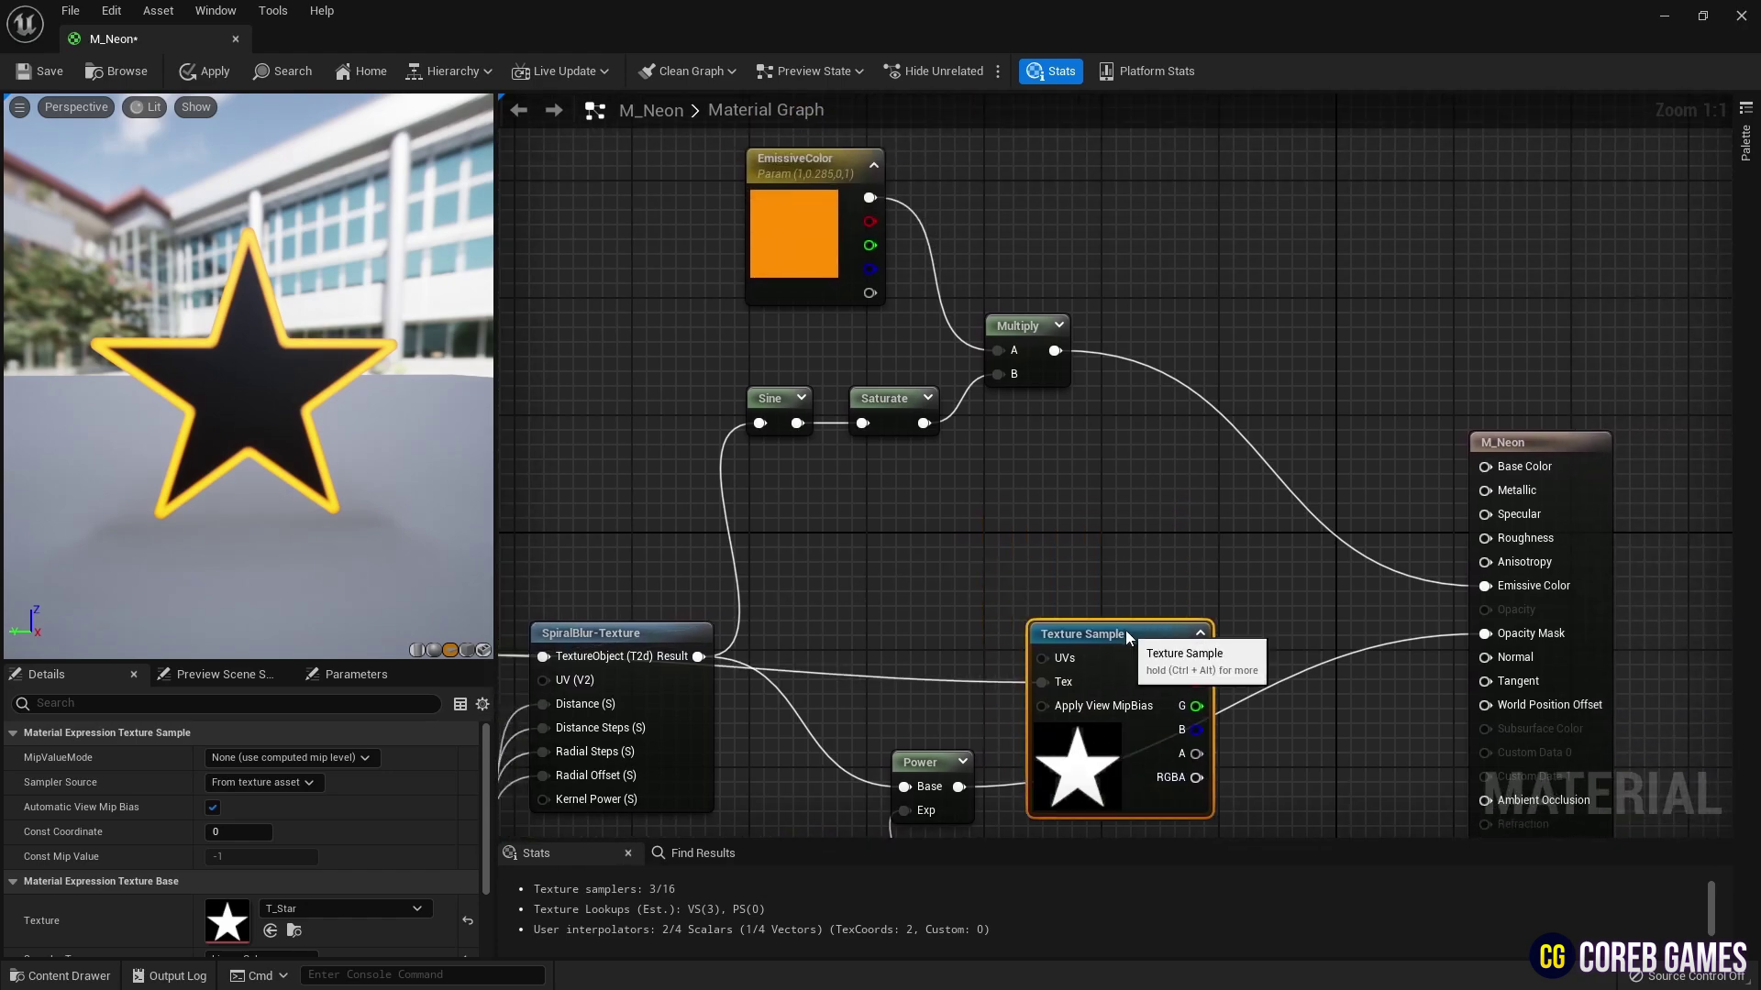
Add a three-component constant set to dark gray (0.036458 per channel) above the Texture Sample, plus a Multiply node before M_Neon
{"action": "left_click", "coordinate": [1054, 470]}
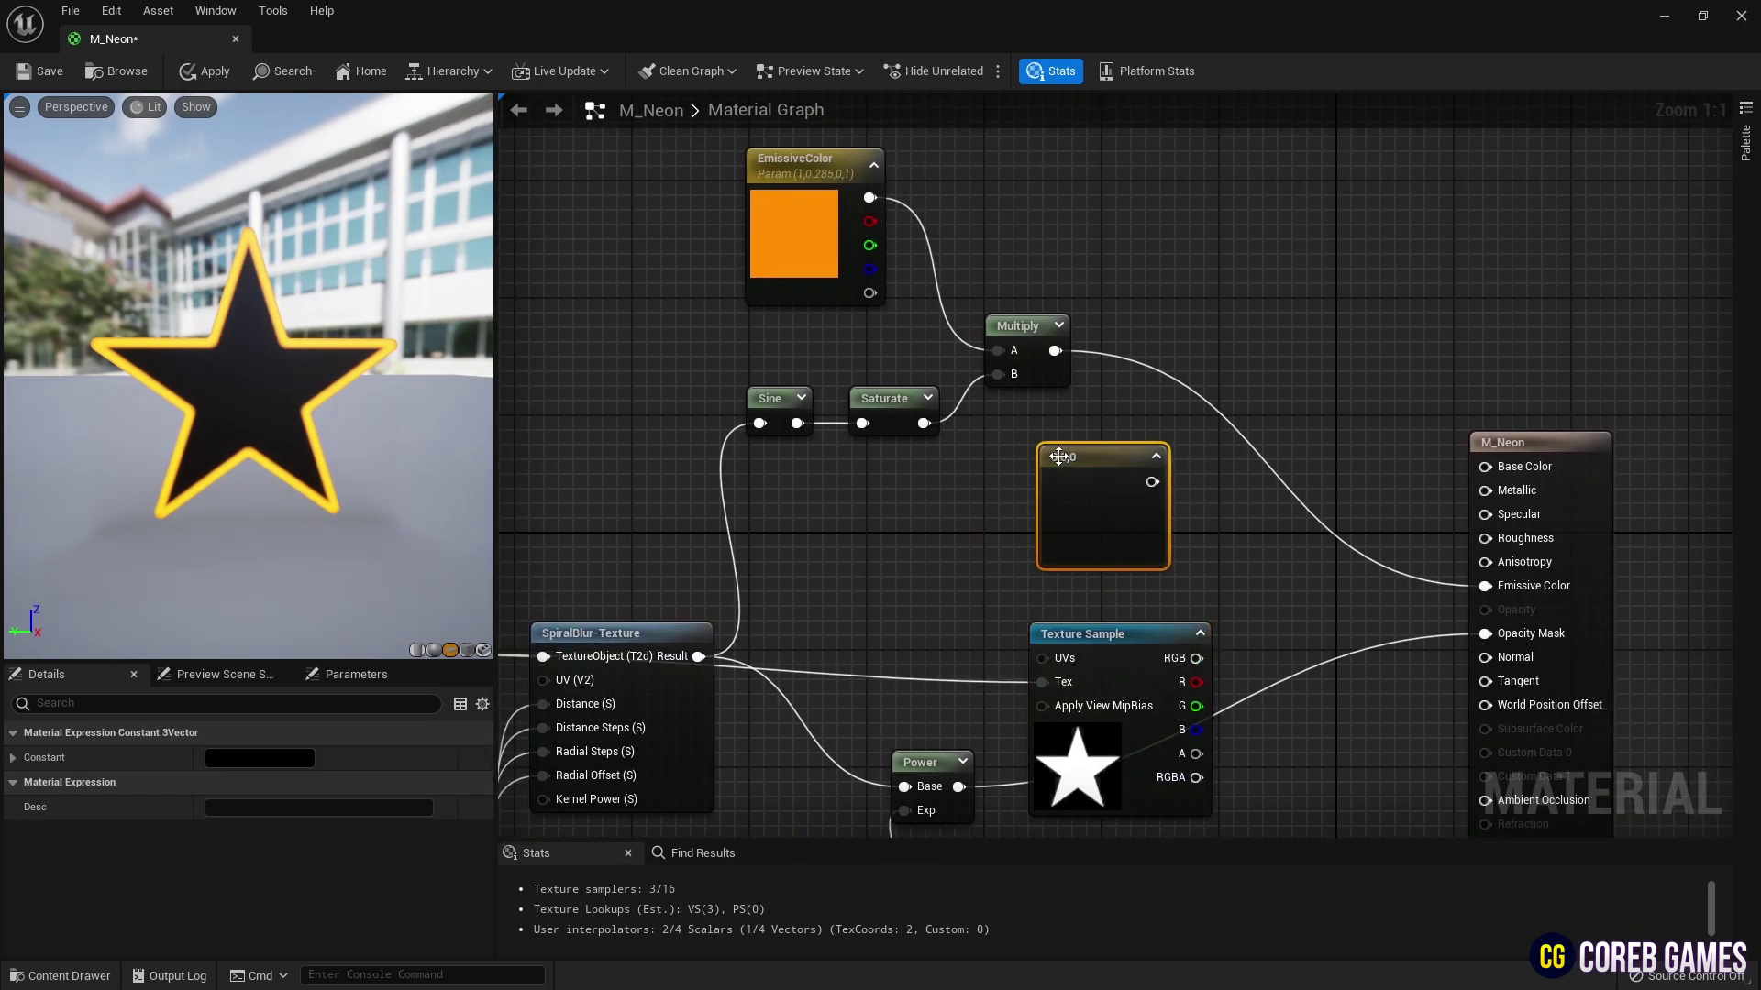
{"action": "left_click", "coordinate": [1257, 487]}
{"action": "left_click", "coordinate": [1092, 514]}
{"action": "left_click", "coordinate": [260, 757]}
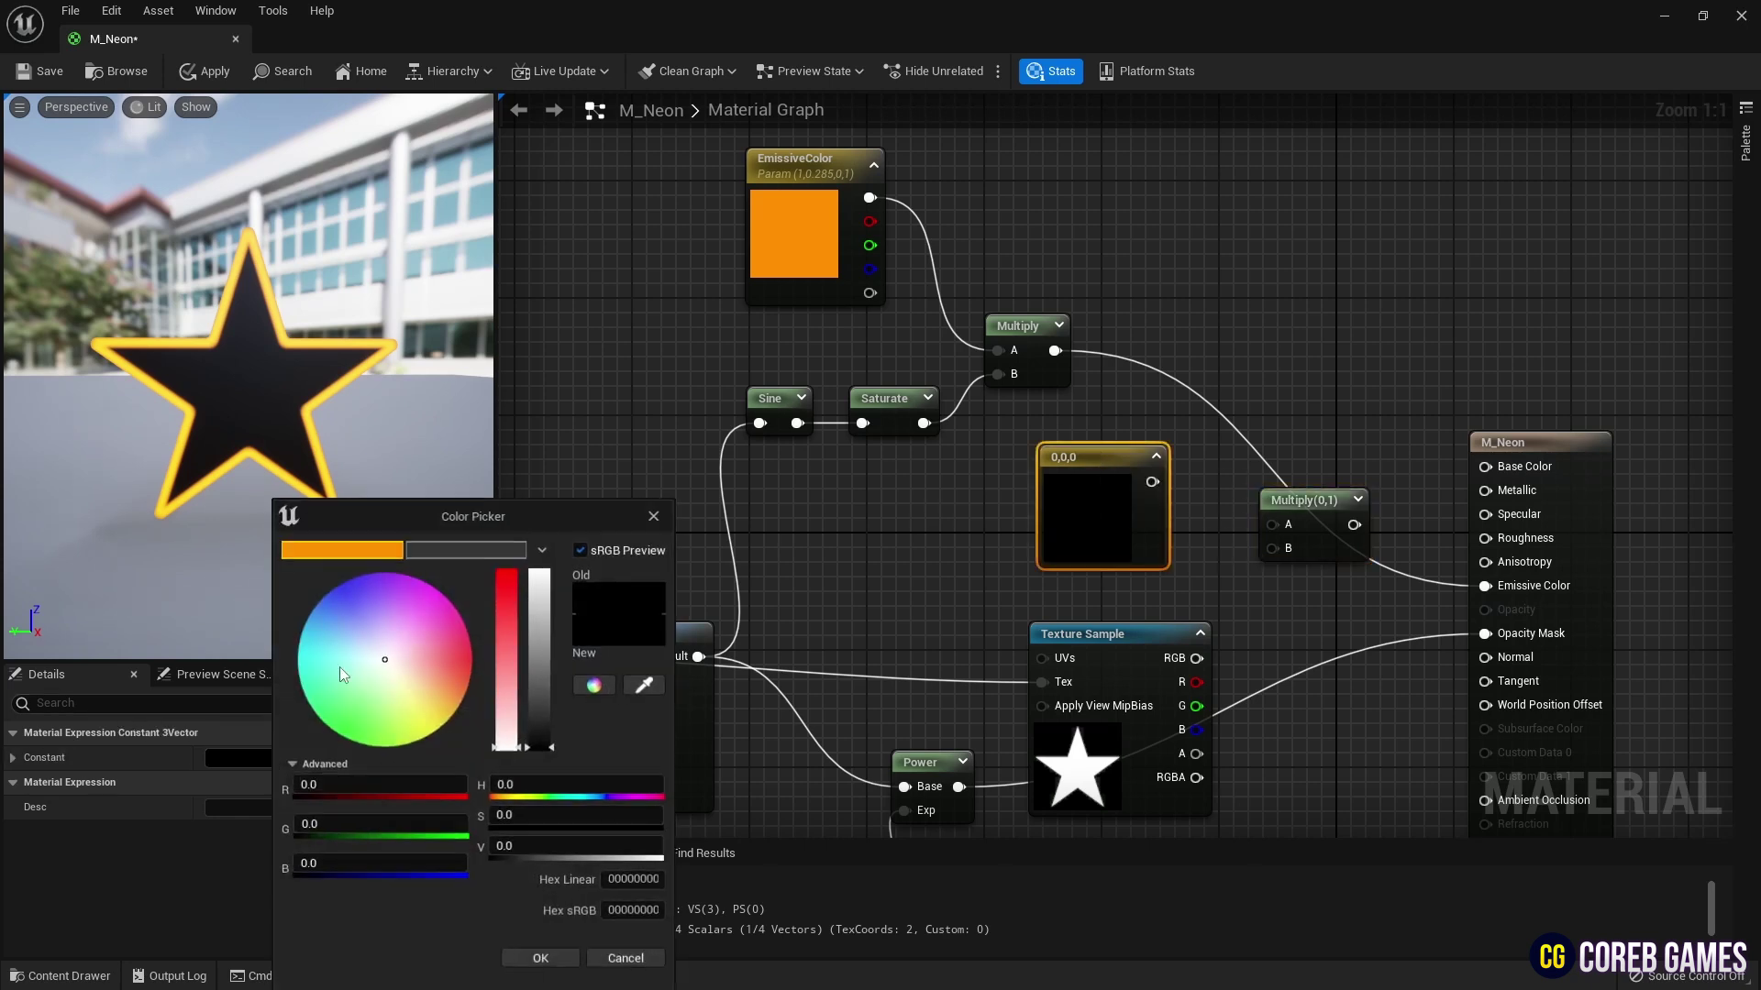
{"action": "left_click", "coordinate": [539, 745]}
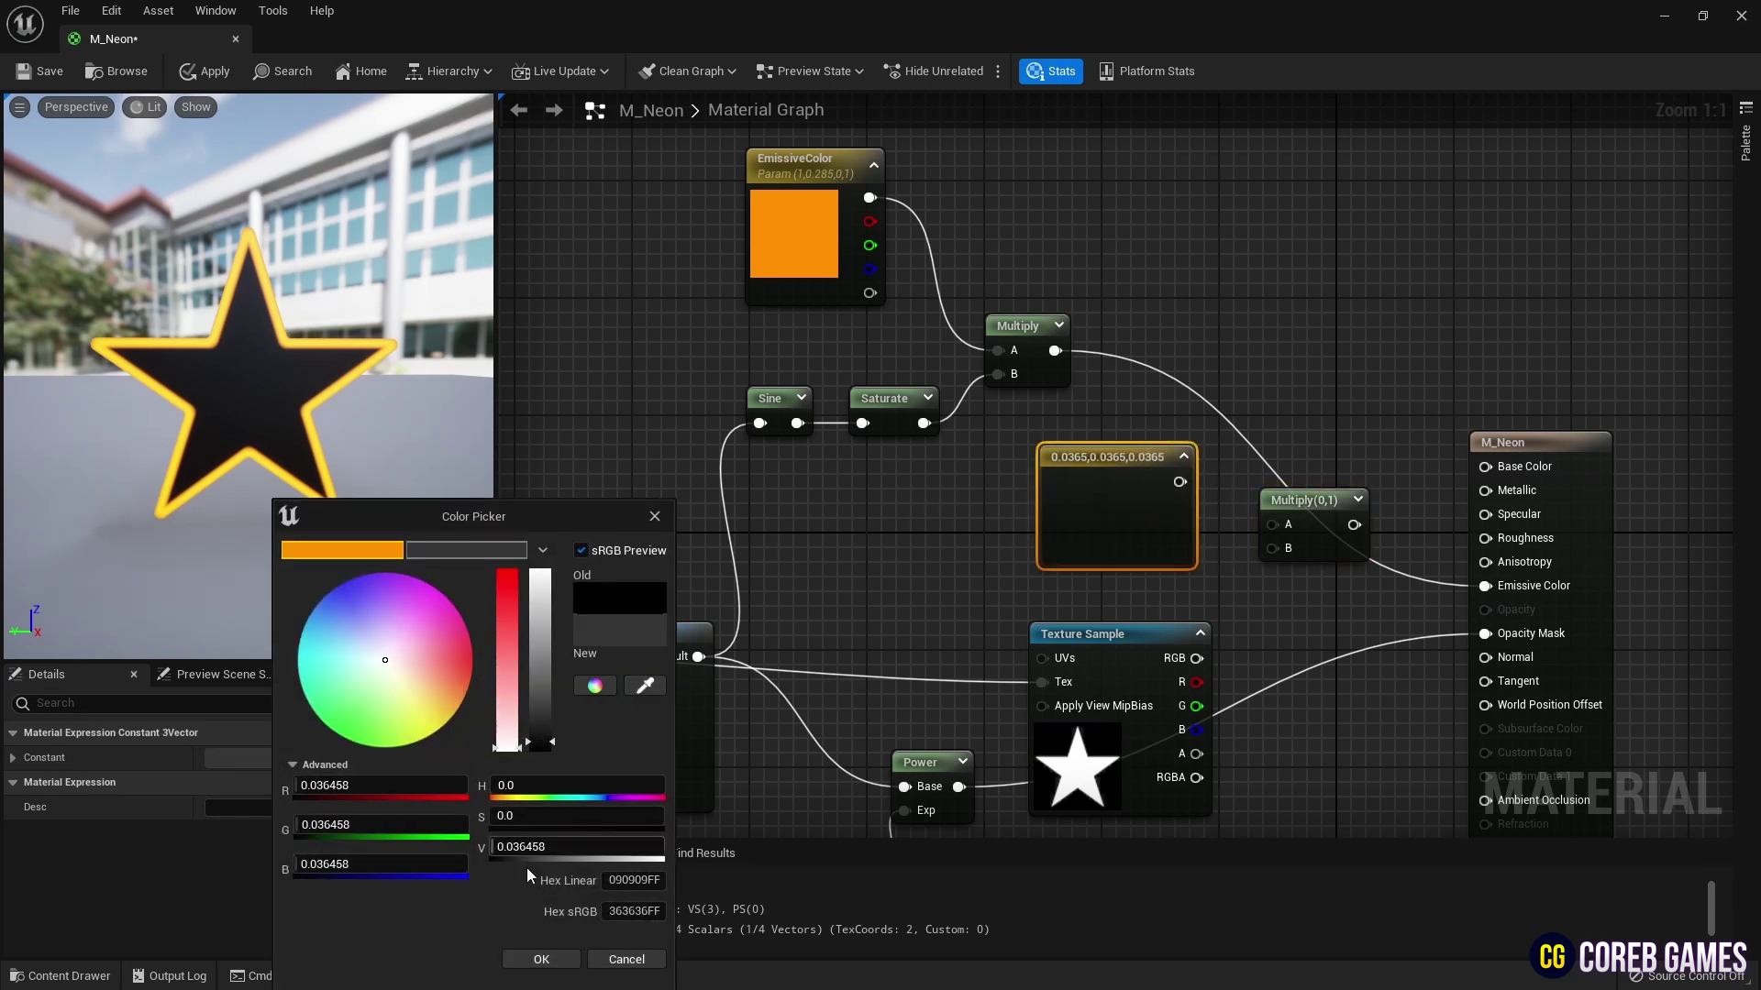
{"action": "left_click", "coordinate": [541, 959]}
Convert the dark gray constant to a parameter named BaseColor
{"action": "right_click", "coordinate": [1123, 448]}
{"action": "left_click", "coordinate": [1204, 485]}
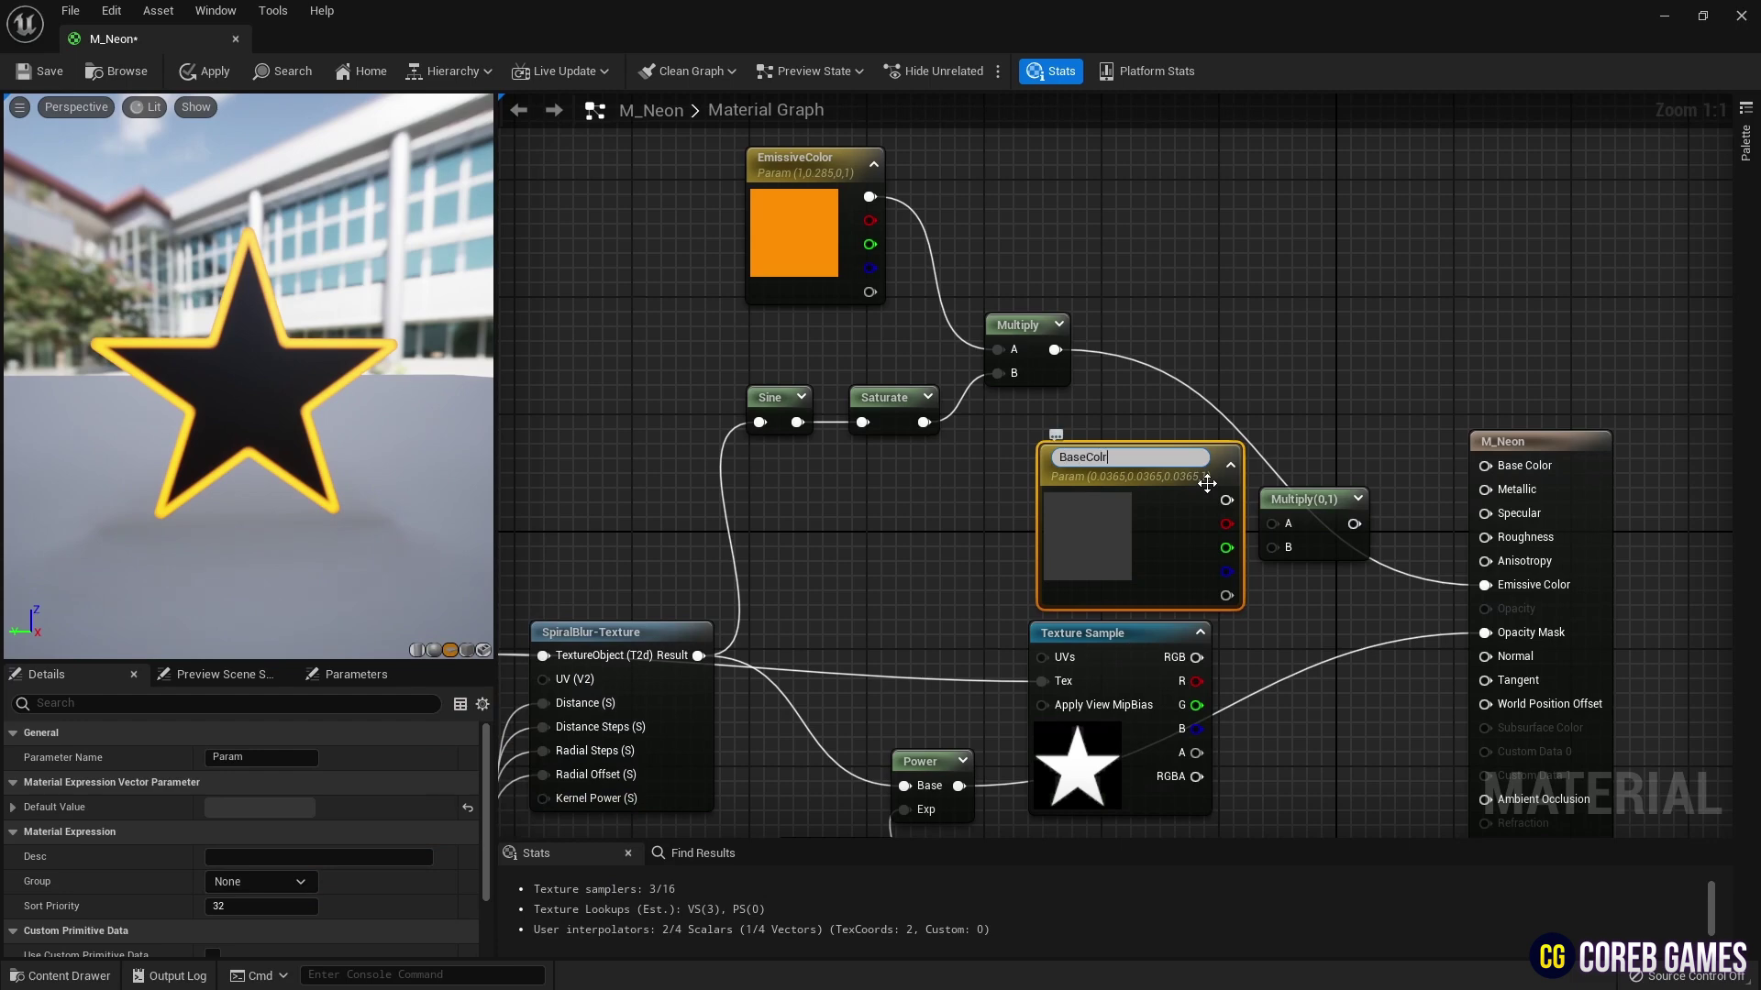
{"action": "key", "text": "Return"}
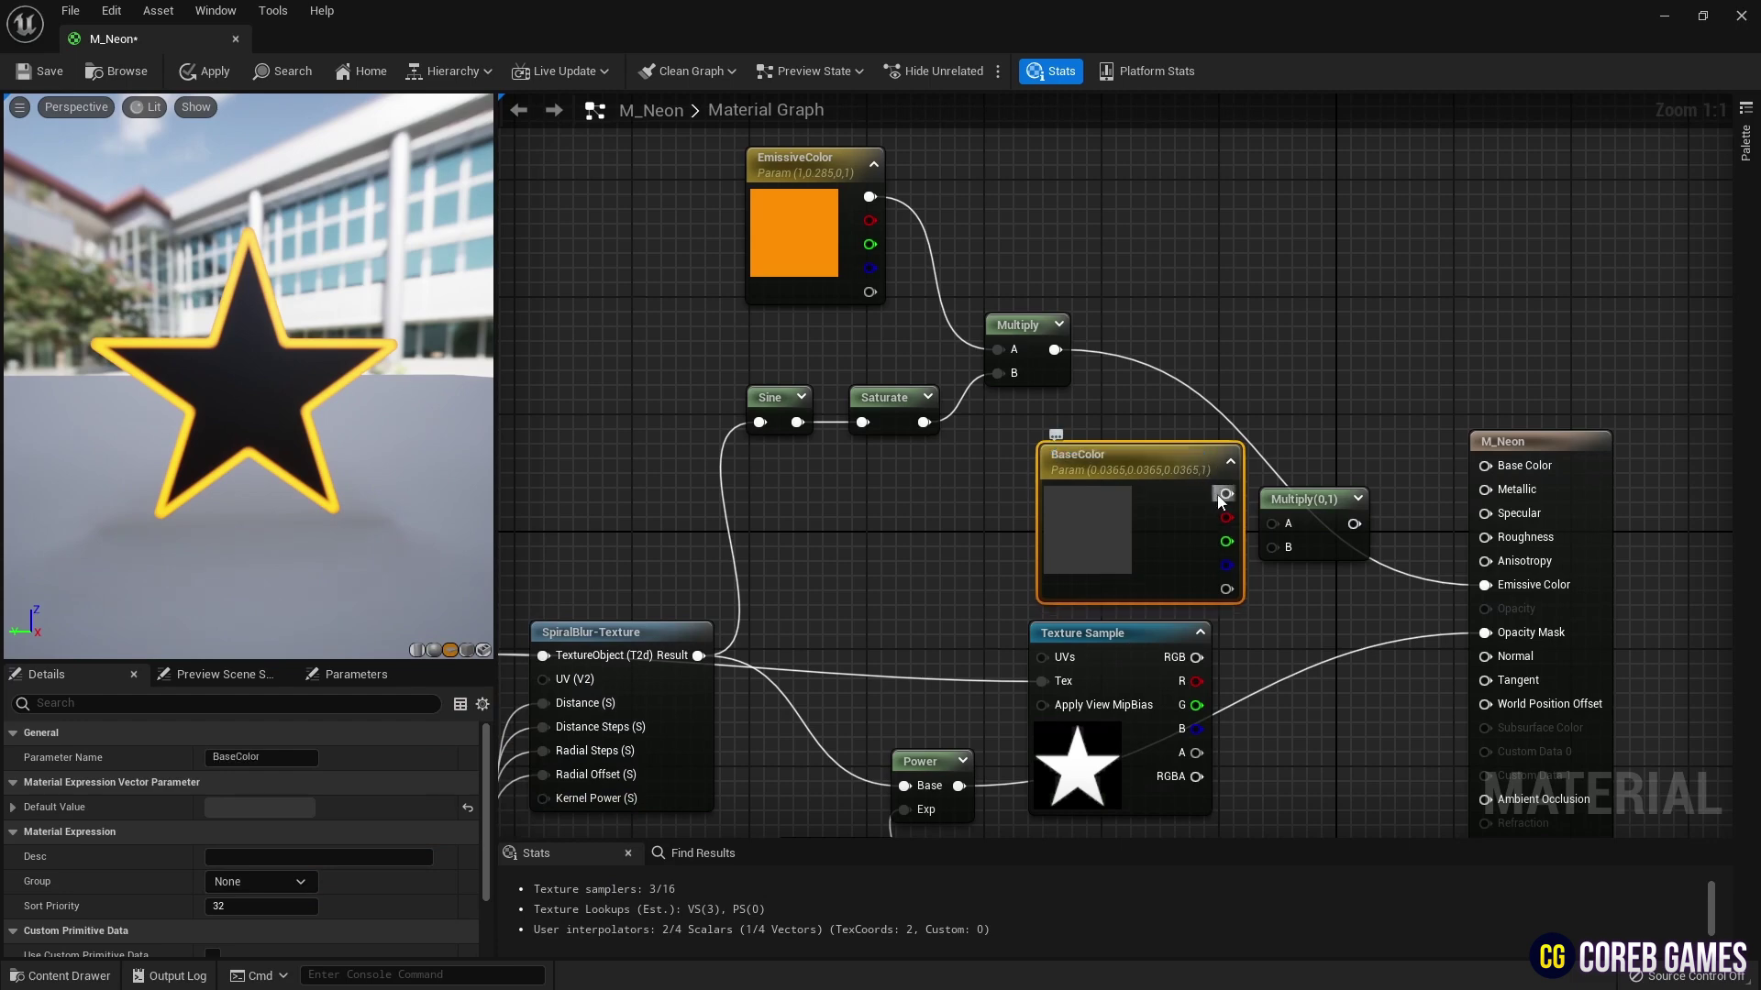
Multiply BaseColor by the Texture Sample's RGB and connect the product to the material's Base Color input
{"action": "left_click_drag", "start_coordinate": [1223, 494], "coordinate": [1287, 524]}
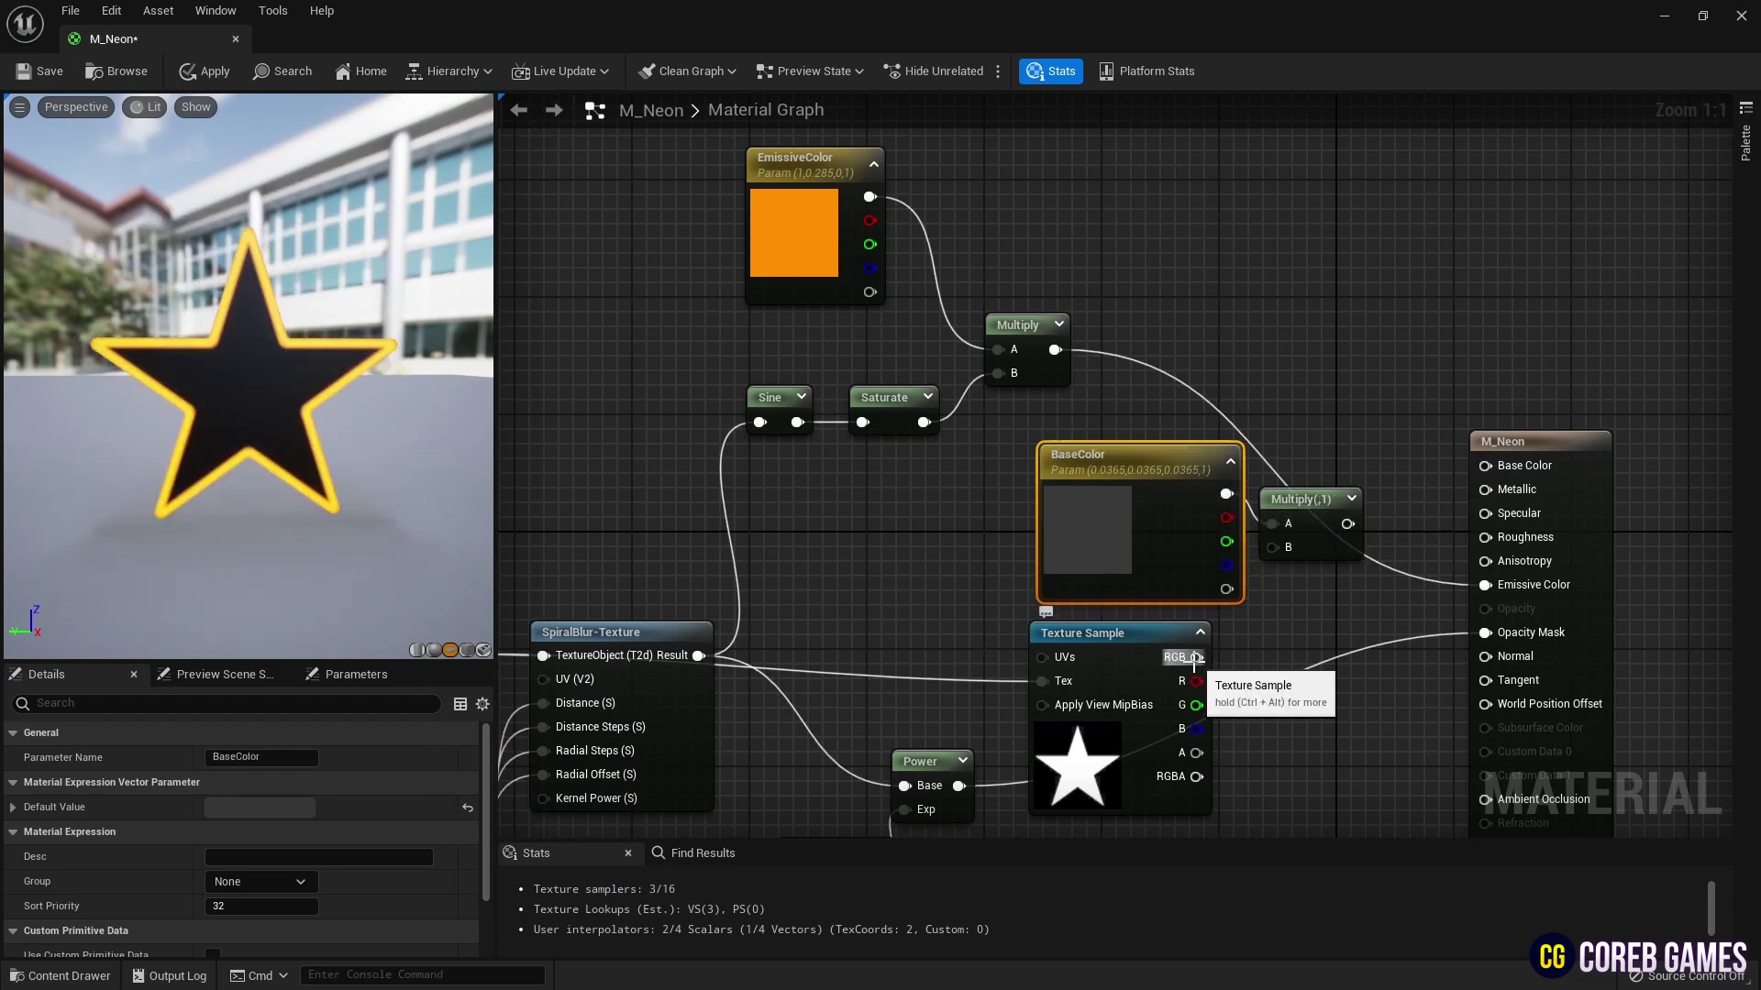
{"action": "left_click_drag", "start_coordinate": [1195, 658], "coordinate": [1480, 466]}
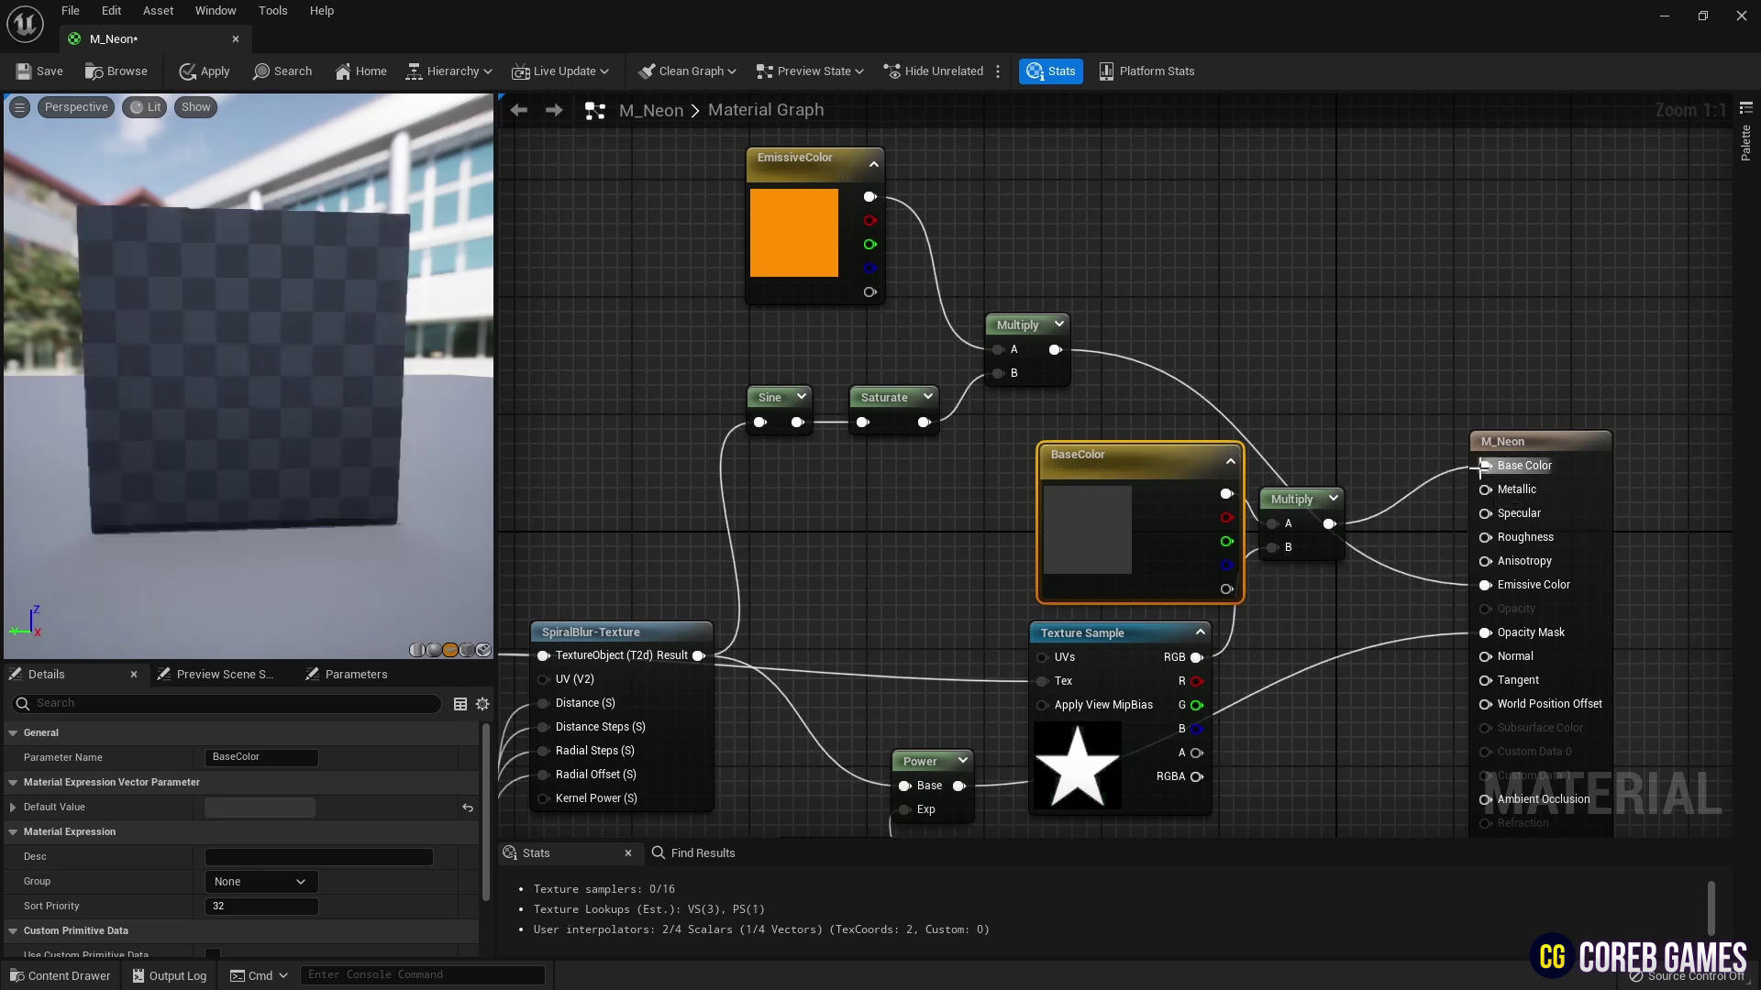
{"action": "left_click_drag", "start_coordinate": [1303, 504], "coordinate": [1351, 508]}
{"action": "left_click_drag", "start_coordinate": [207, 373], "coordinate": [233, 315]}
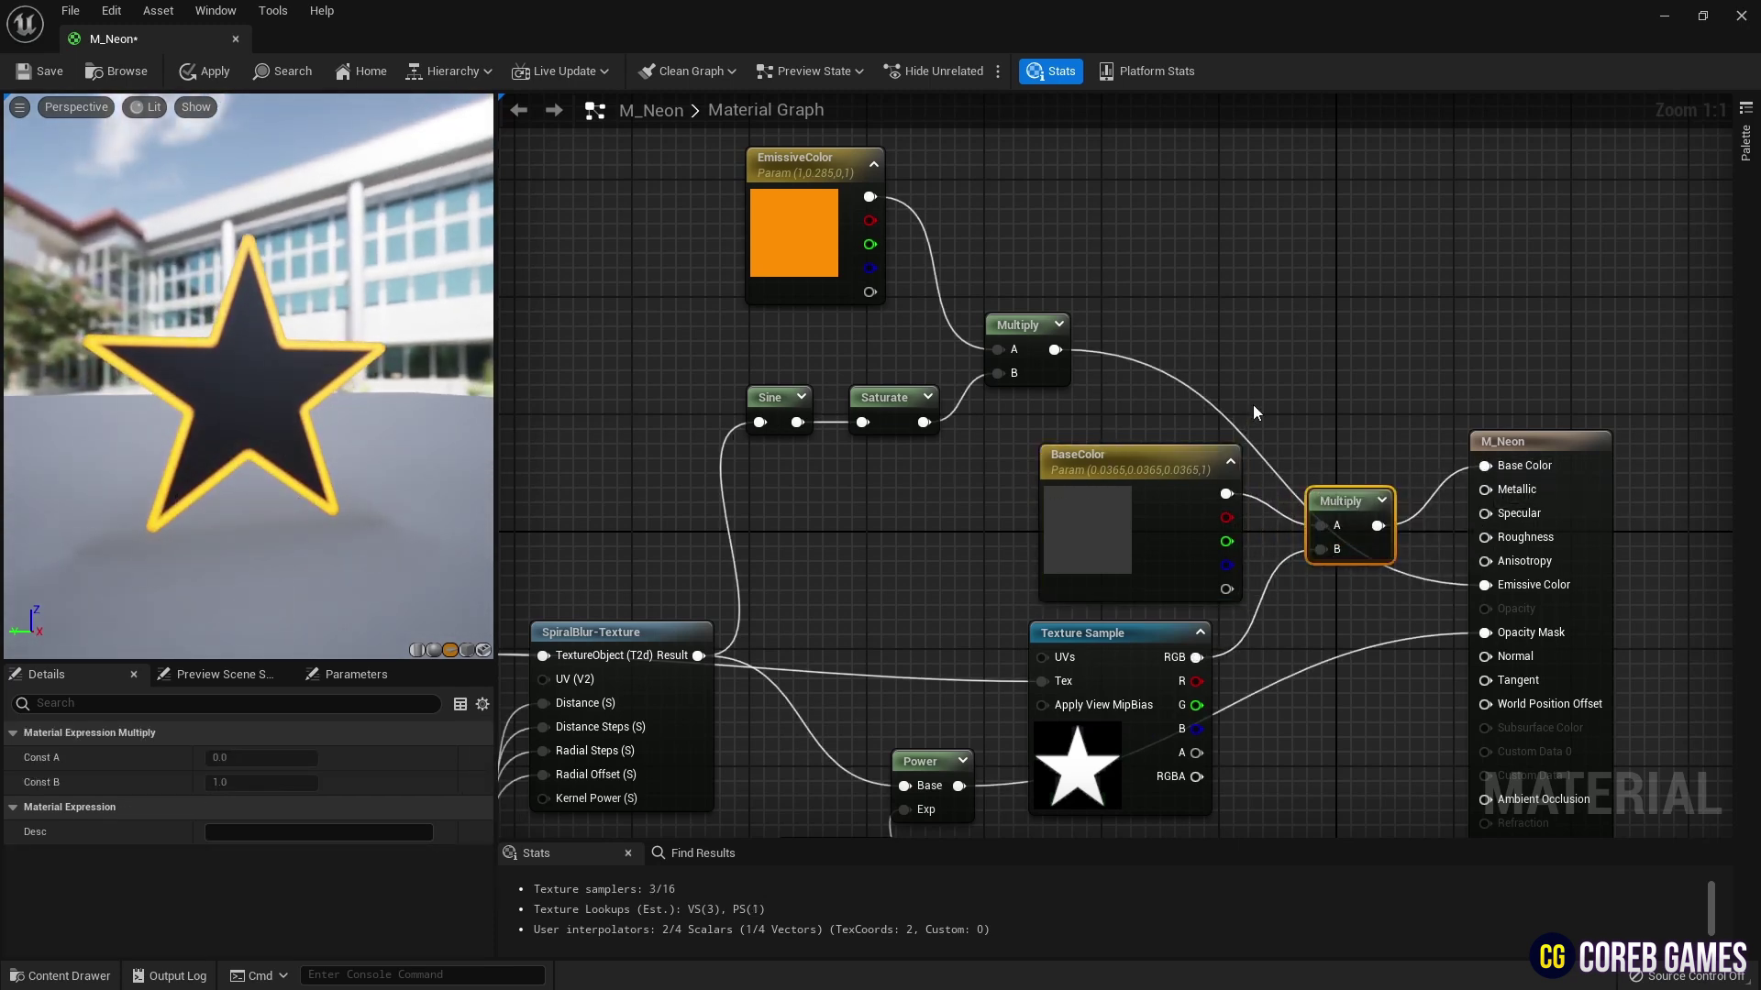
Shift BaseColor and Texture Sample up slightly together, and move EmissiveColor far above the Sine and Saturate nodes
{"action": "left_click_drag", "start_coordinate": [1253, 413], "coordinate": [1119, 647]}
{"action": "left_click_drag", "start_coordinate": [1132, 469], "coordinate": [1136, 456]}
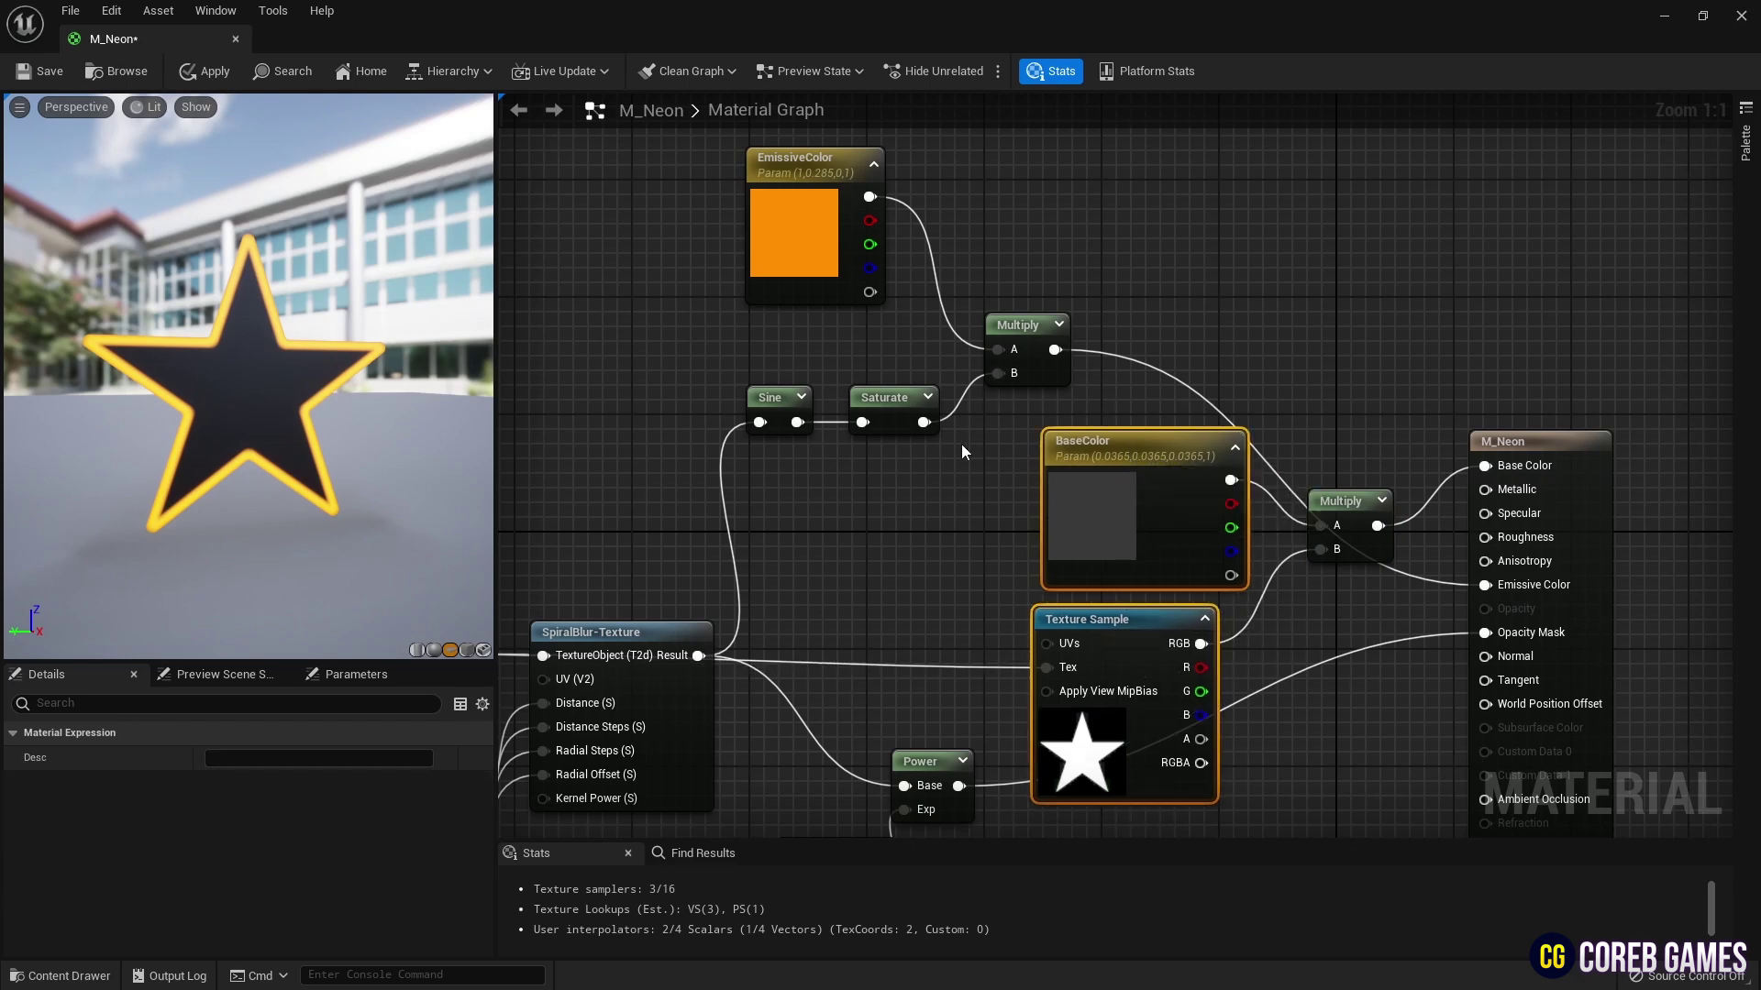
{"action": "right_click_drag", "start_coordinate": [949, 460], "coordinate": [1163, 515]}
{"action": "left_click_drag", "start_coordinate": [1000, 431], "coordinate": [972, 128]}
{"action": "right_click_drag", "start_coordinate": [911, 286], "coordinate": [1196, 479]}
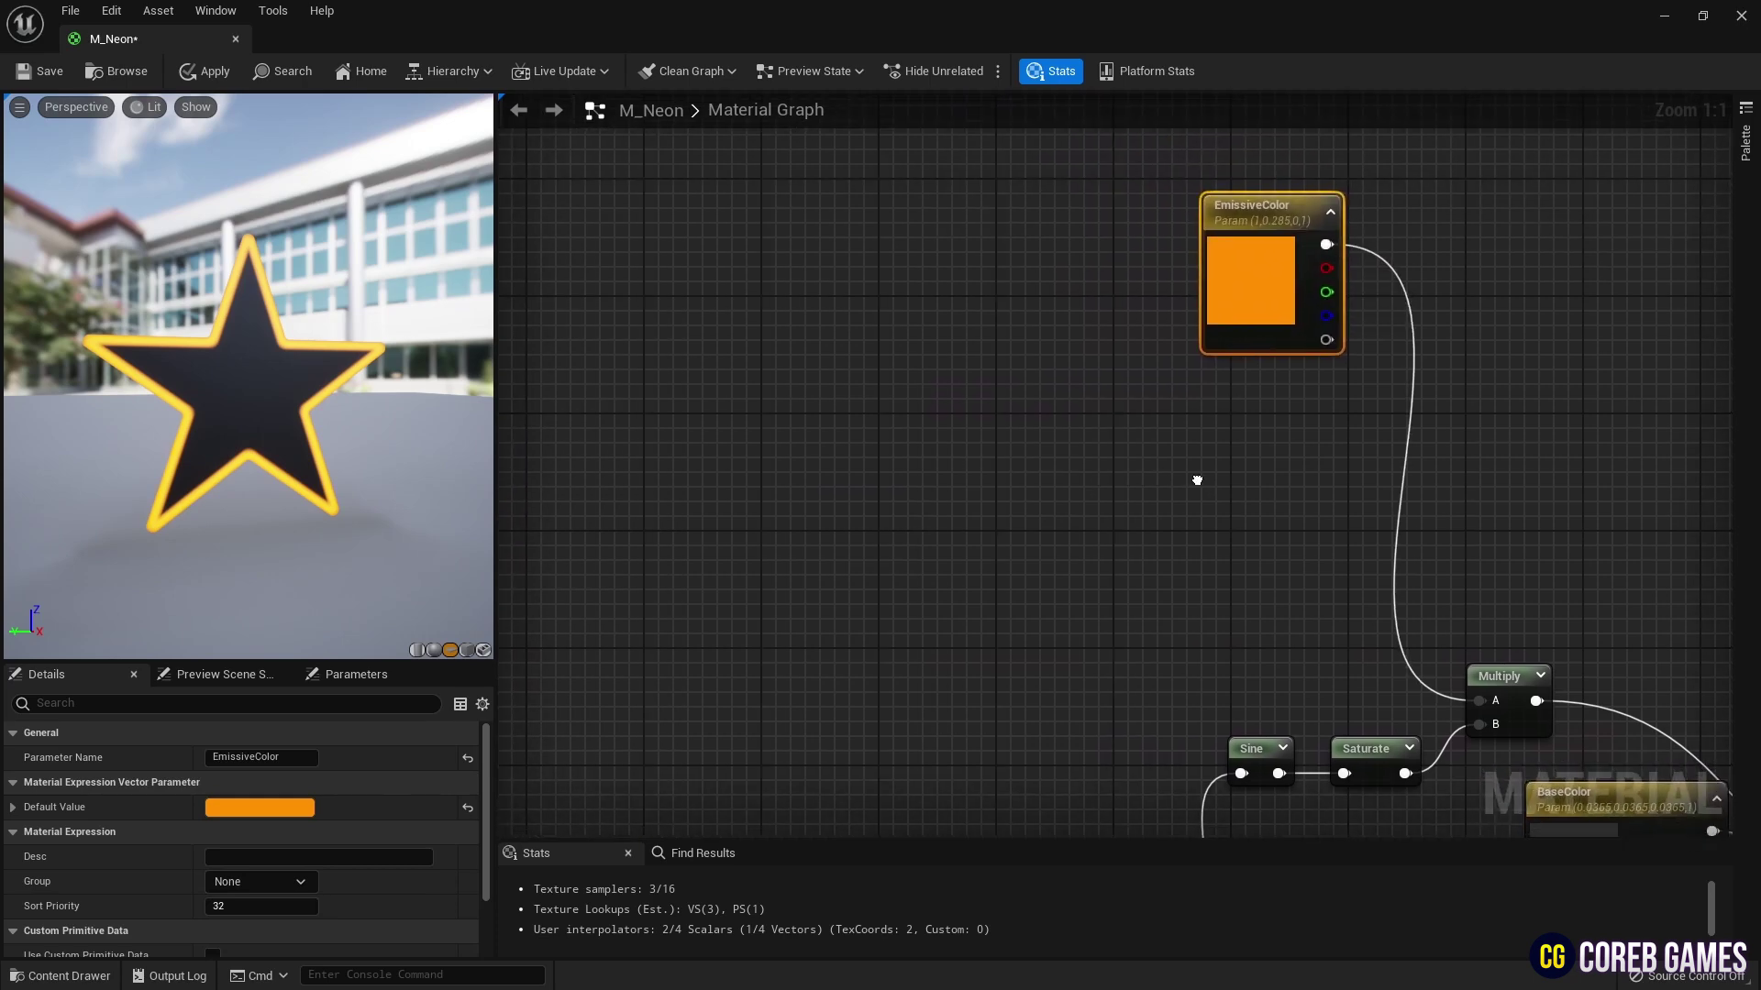
Add a Time node in the empty area beside EmissiveColor, with a Multiply node next to it
{"action": "left_click", "coordinate": [748, 442]}
{"action": "right_click", "coordinate": [777, 430]}
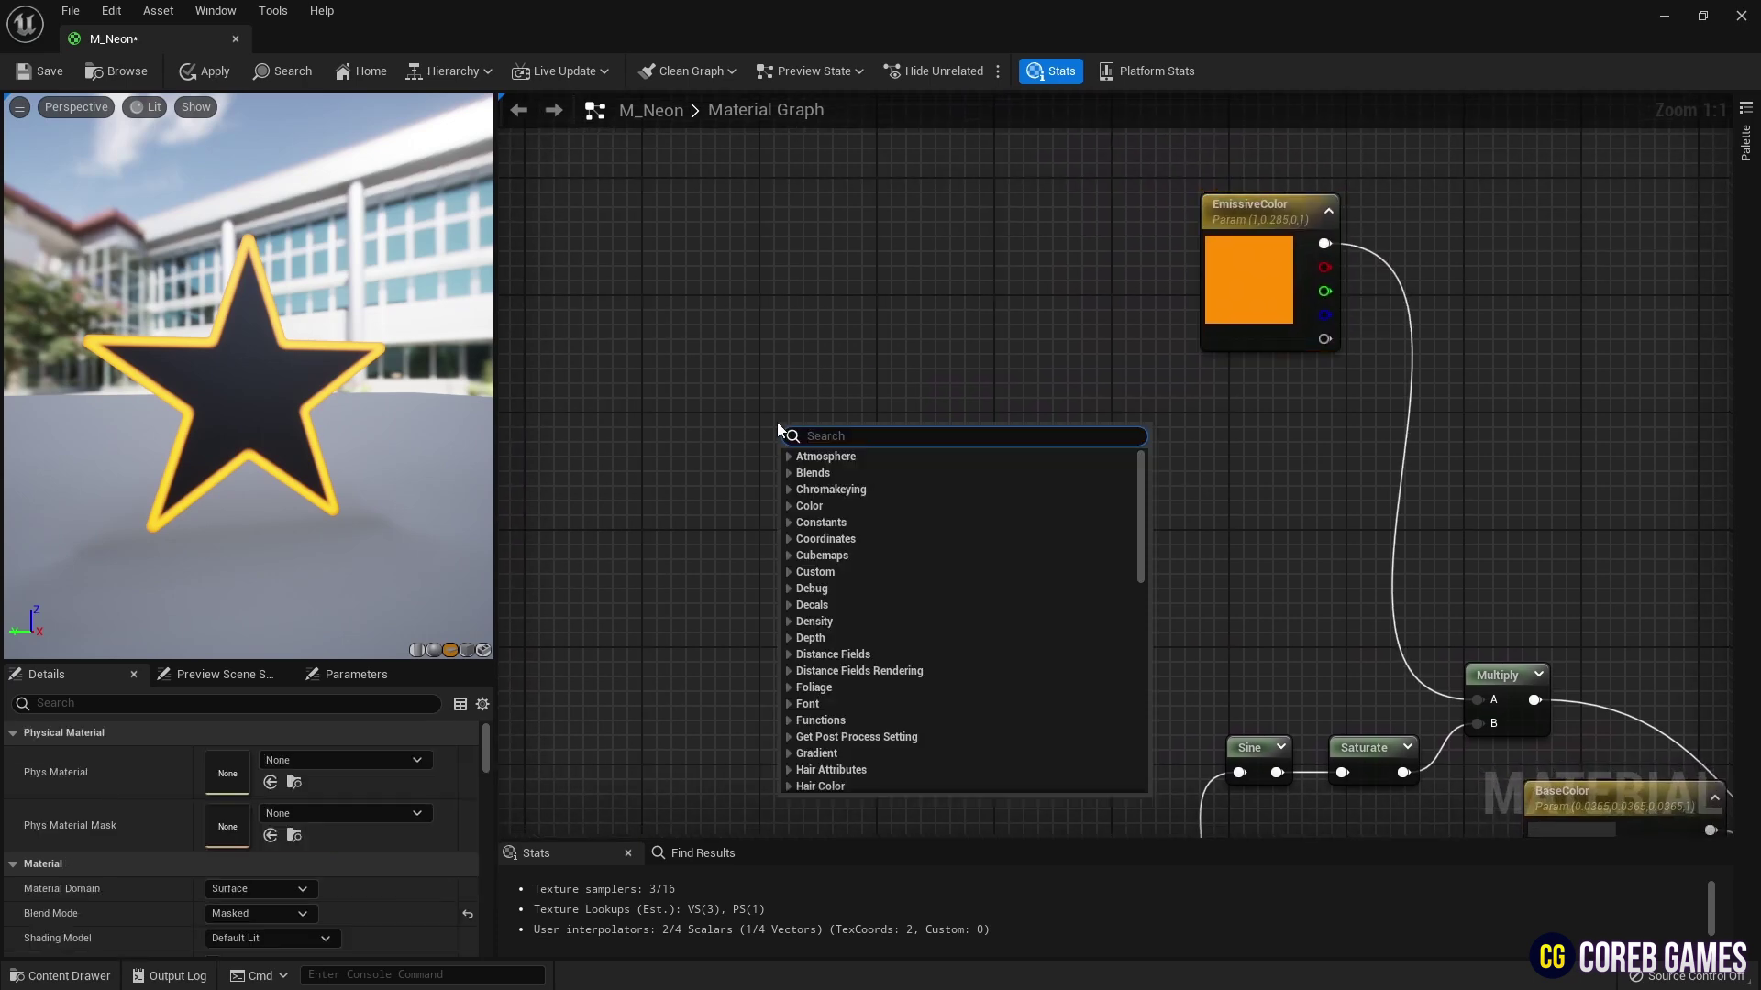
{"action": "type", "text": "time"}
{"action": "key", "text": "Return"}
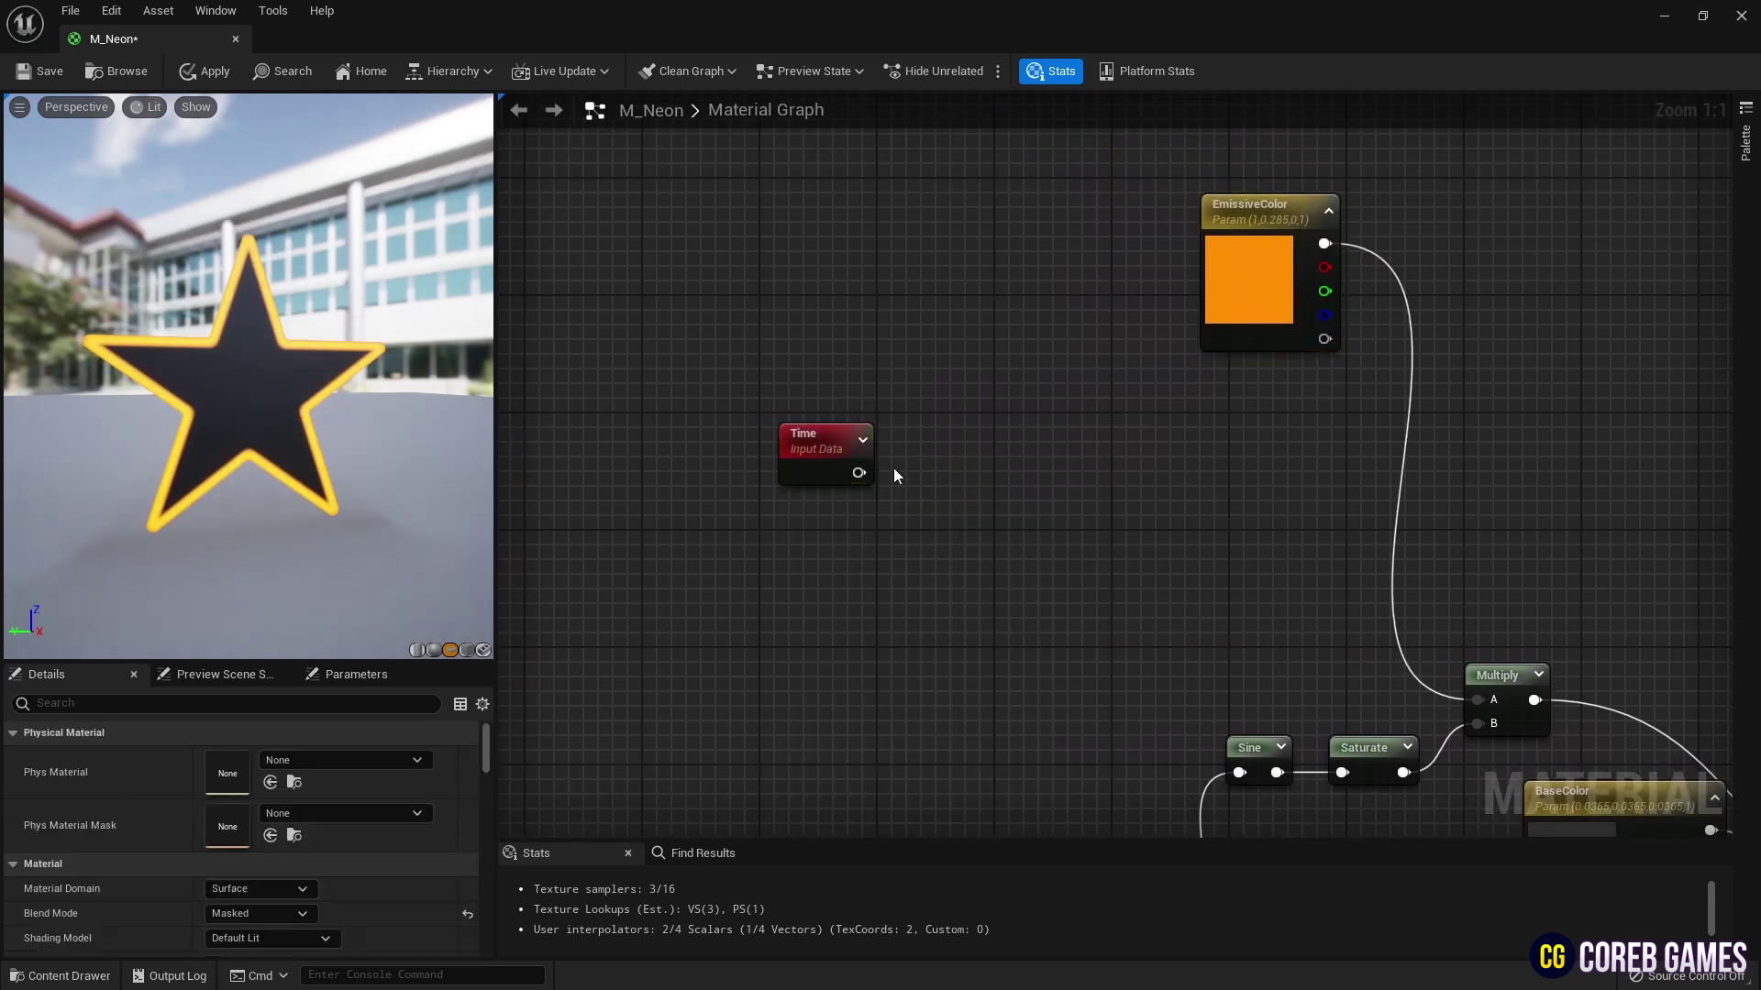
{"action": "left_click", "coordinate": [917, 450]}
Add a scalar parameter named TimeSpeed below the Time node and set its default value to 1
{"action": "left_click", "coordinate": [785, 529]}
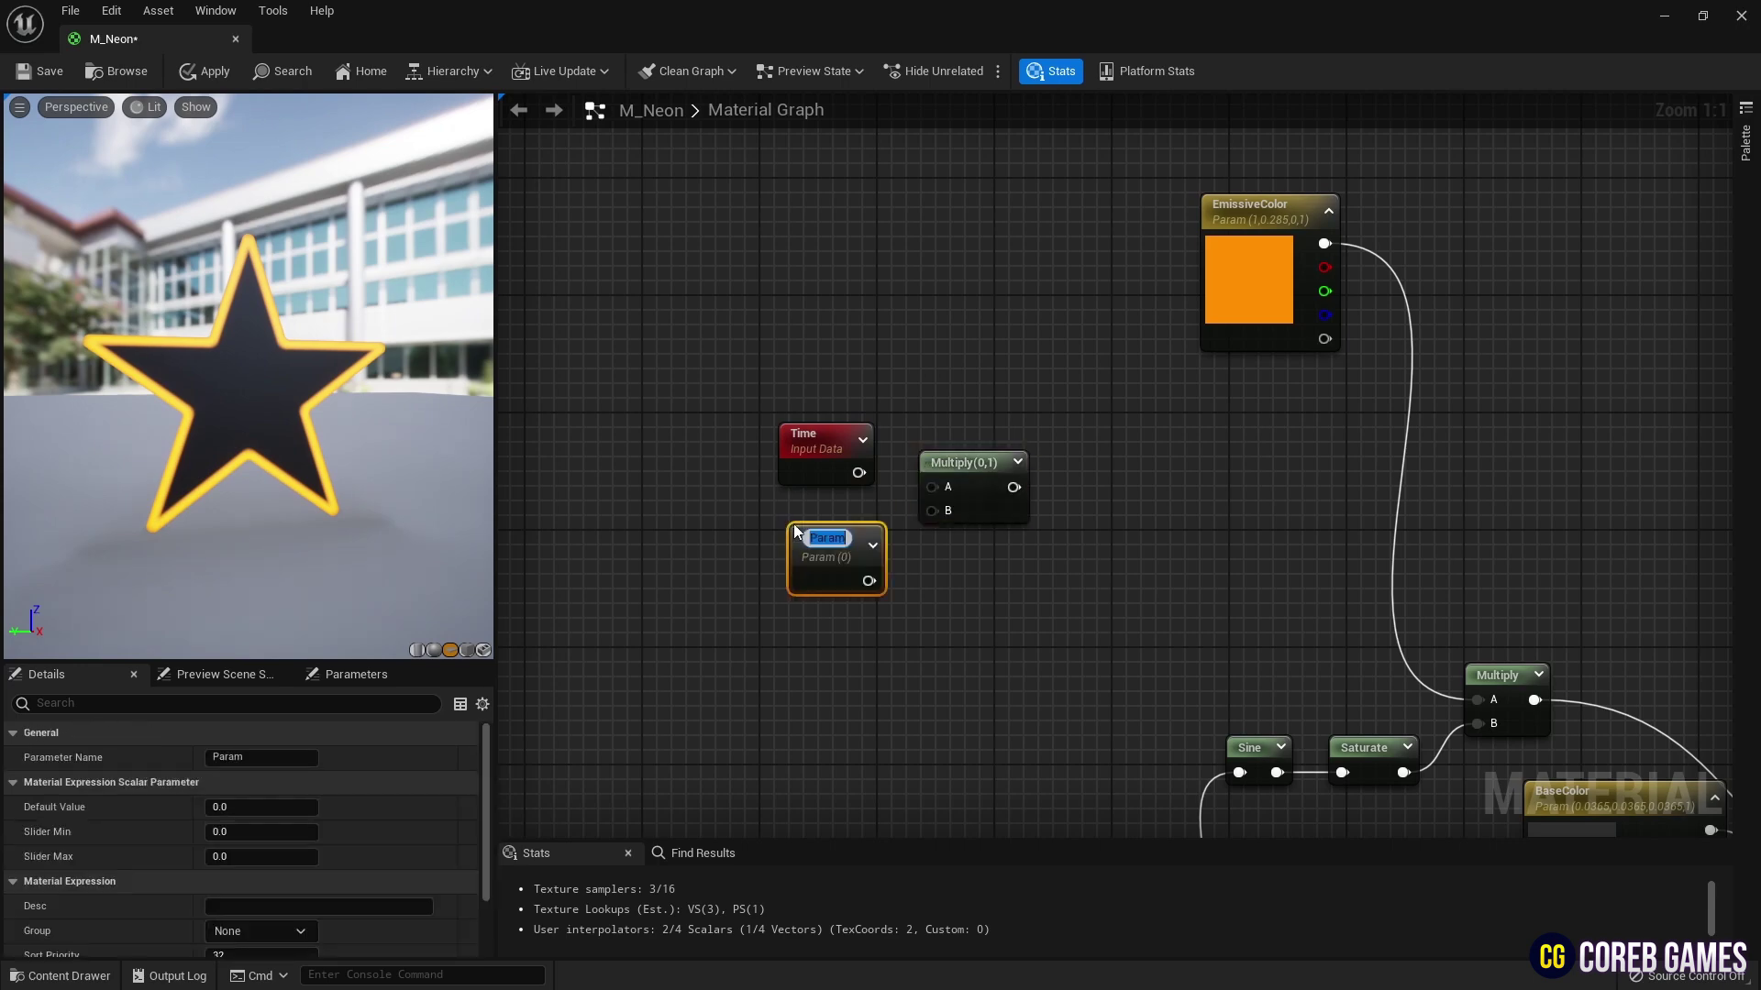
{"action": "type", "text": "TimeSpeed"}
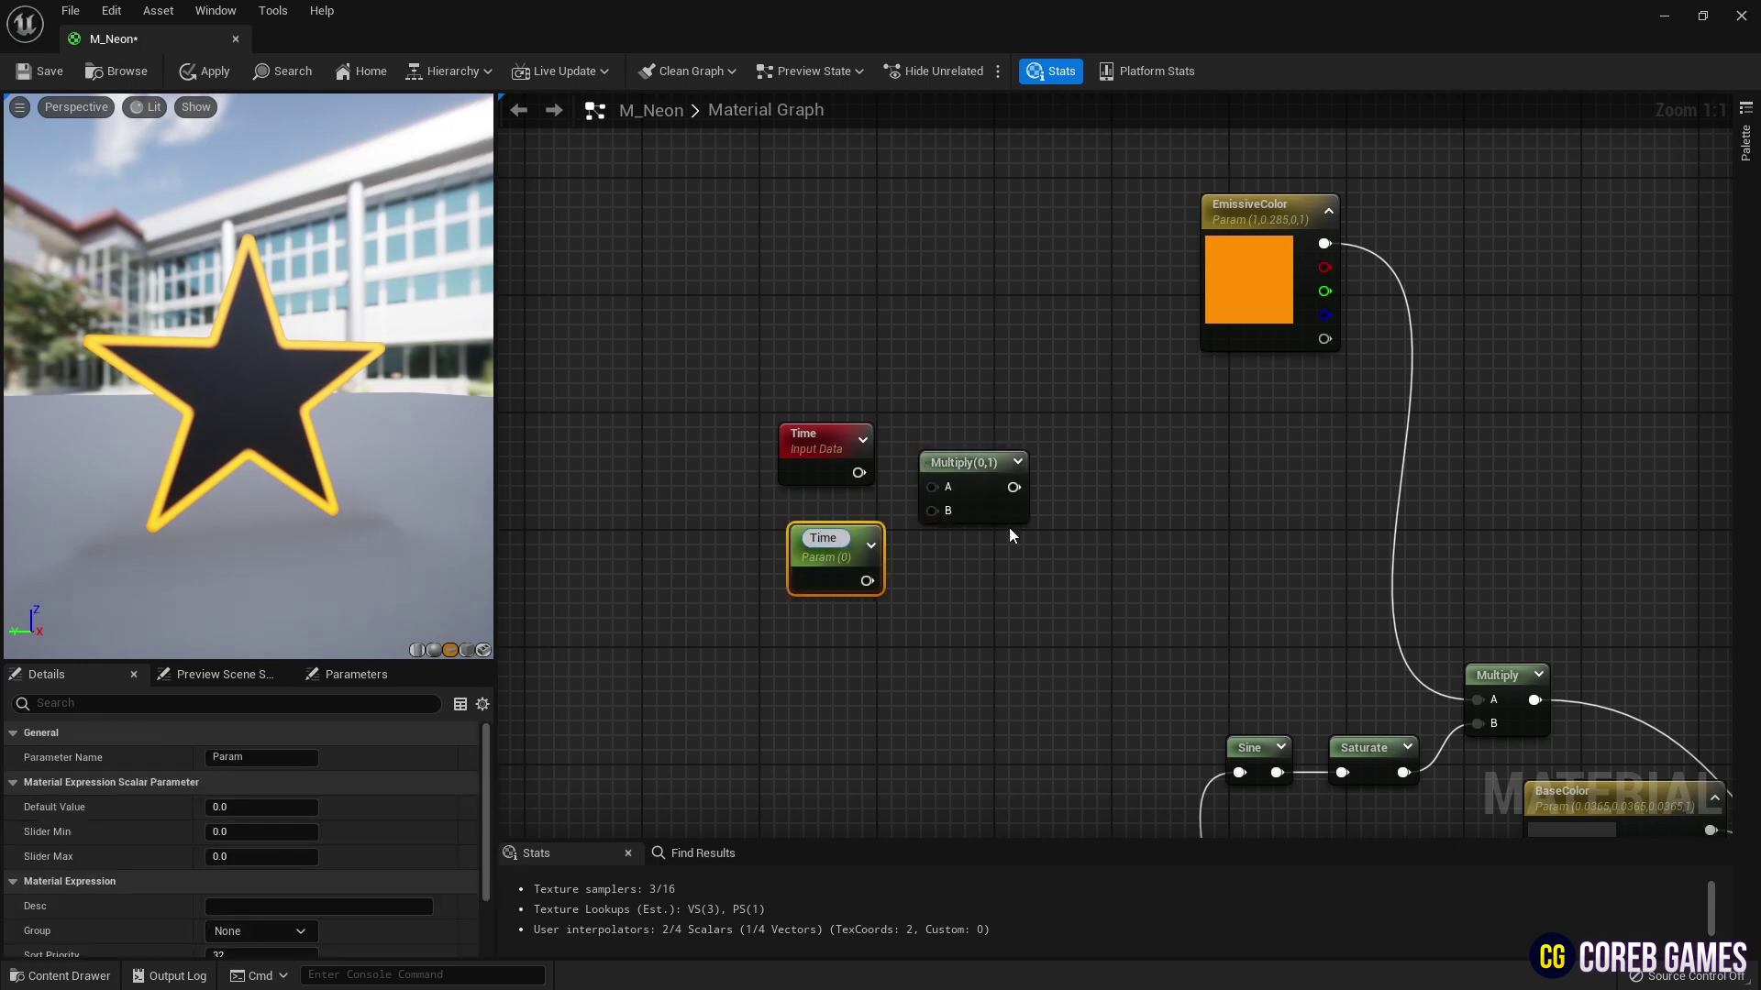
{"action": "key", "text": "Return"}
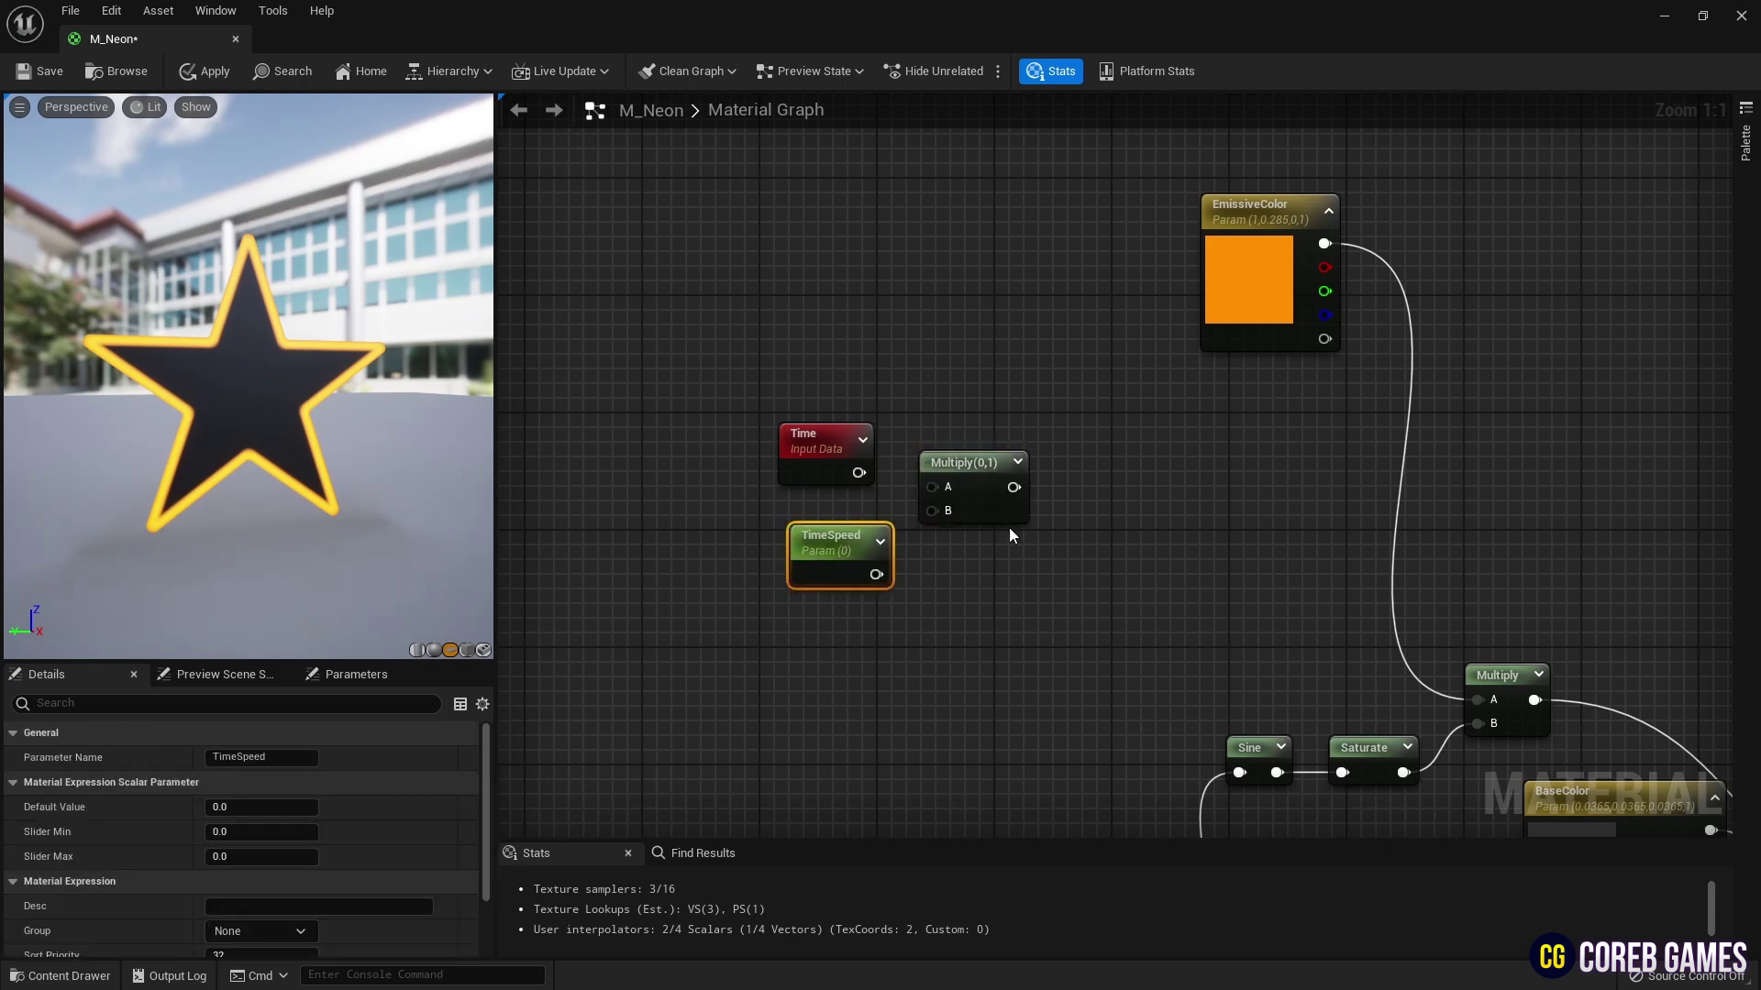
{"action": "left_click", "coordinate": [261, 807]}
{"action": "type", "text": "1"}
{"action": "left_click", "coordinate": [890, 580]}
Multiply Time by TimeSpeed, group the three nodes tightly, and move them together farther from EmissiveColor
{"action": "left_click_drag", "start_coordinate": [876, 575], "coordinate": [832, 536]}
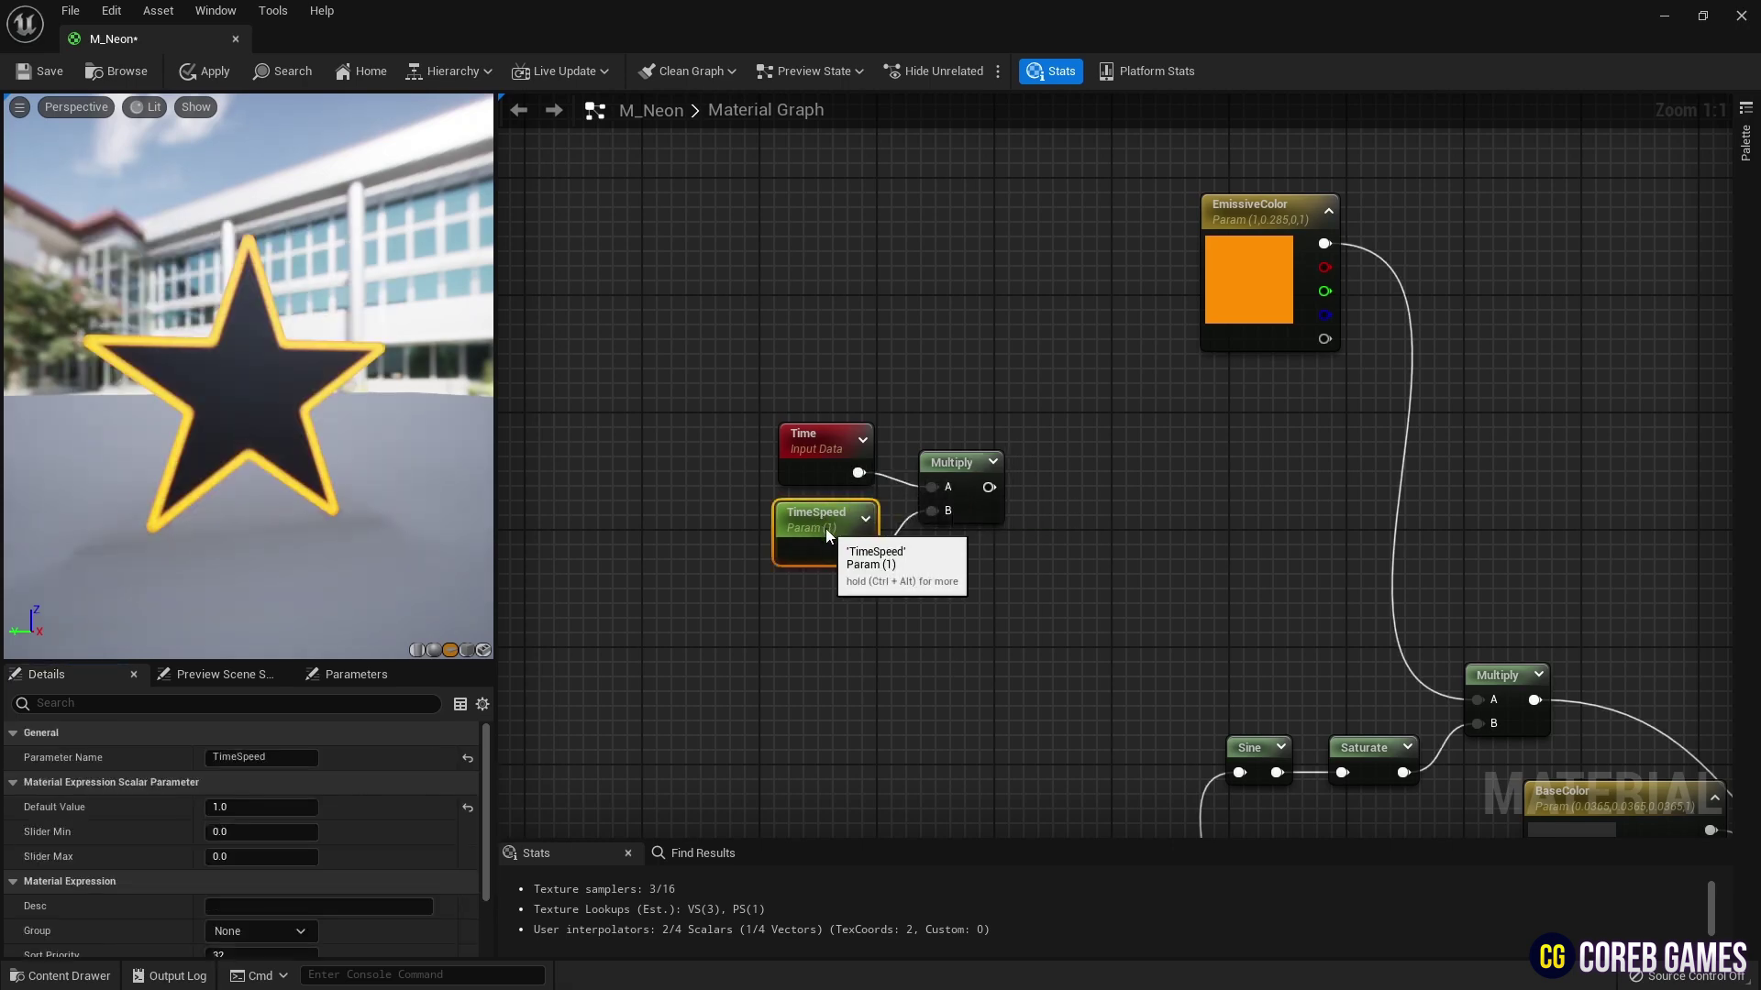
{"action": "left_click_drag", "start_coordinate": [969, 459], "coordinate": [955, 452]}
{"action": "left_click_drag", "start_coordinate": [1011, 351], "coordinate": [816, 583]}
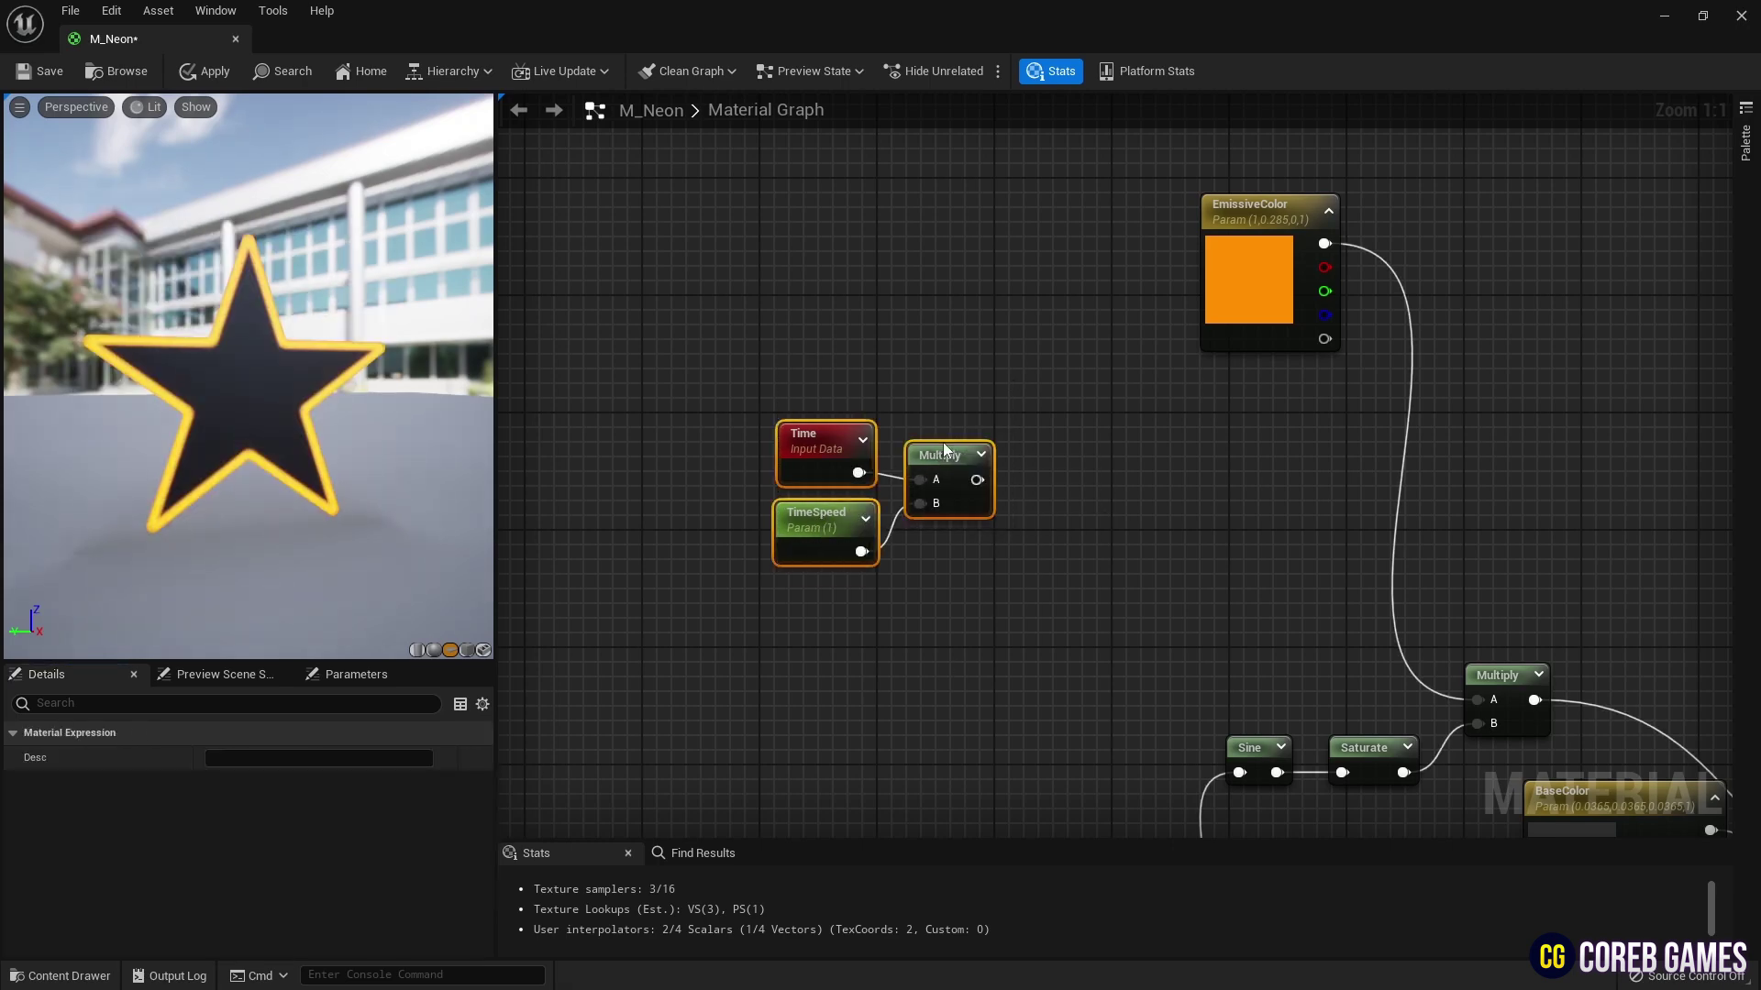
{"action": "left_click", "coordinate": [964, 427]}
{"action": "left_click_drag", "start_coordinate": [981, 403], "coordinate": [816, 532]}
{"action": "left_click_drag", "start_coordinate": [926, 451], "coordinate": [838, 449]}
{"action": "left_click", "coordinate": [950, 425]}
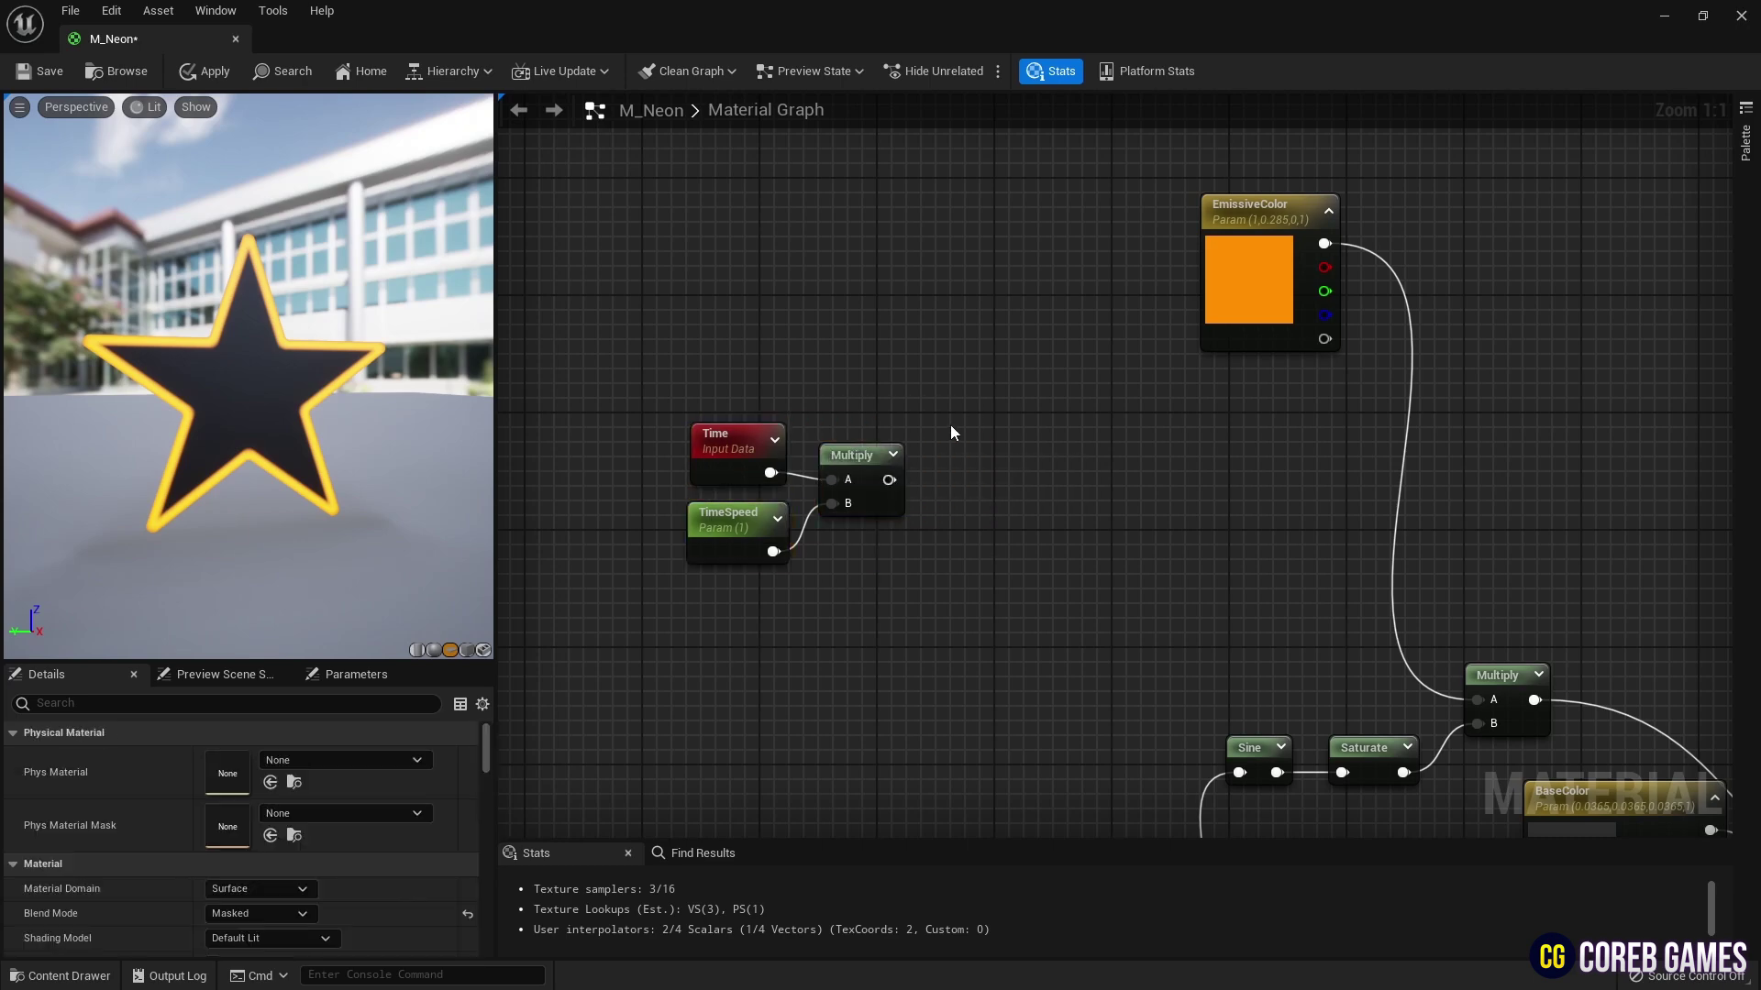
Add a Sine node fed by the Time and TimeSpeed product, and preview its output on the plane
{"action": "right_click", "coordinate": [951, 425]}
{"action": "type", "text": "sin"}
{"action": "key", "text": "Return"}
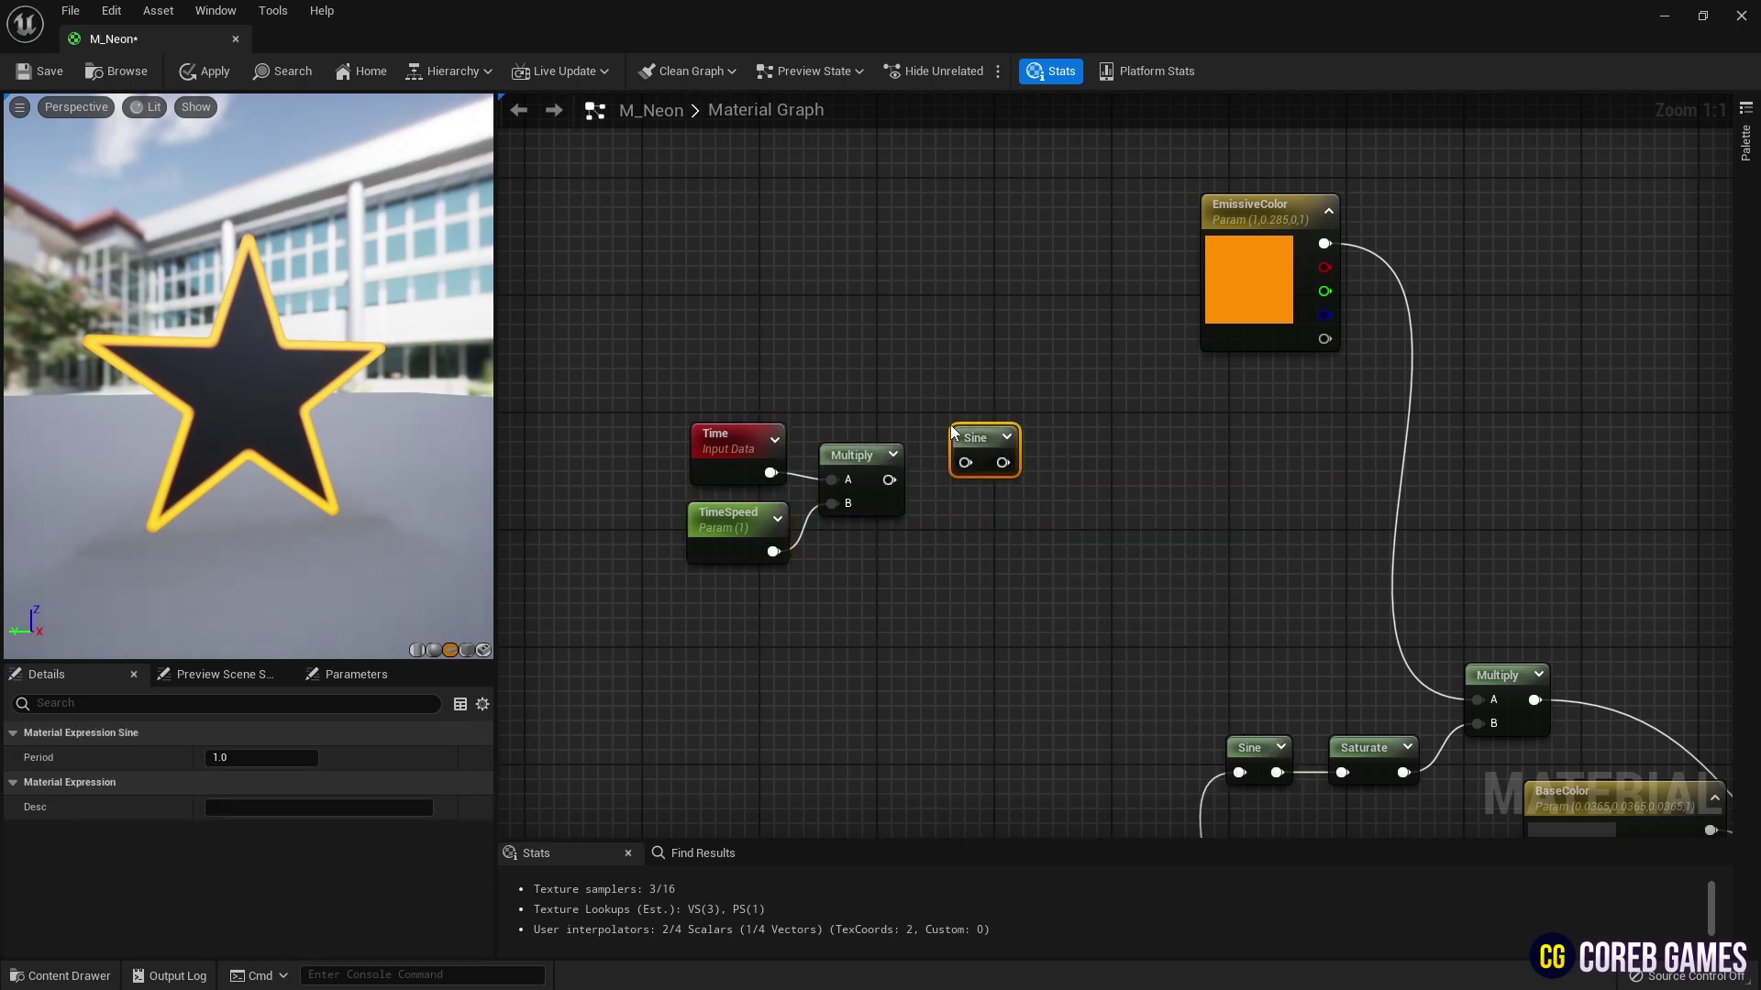
{"action": "left_click_drag", "start_coordinate": [889, 479], "coordinate": [967, 463]}
{"action": "right_click", "coordinate": [1003, 446]}
{"action": "left_click", "coordinate": [1062, 475]}
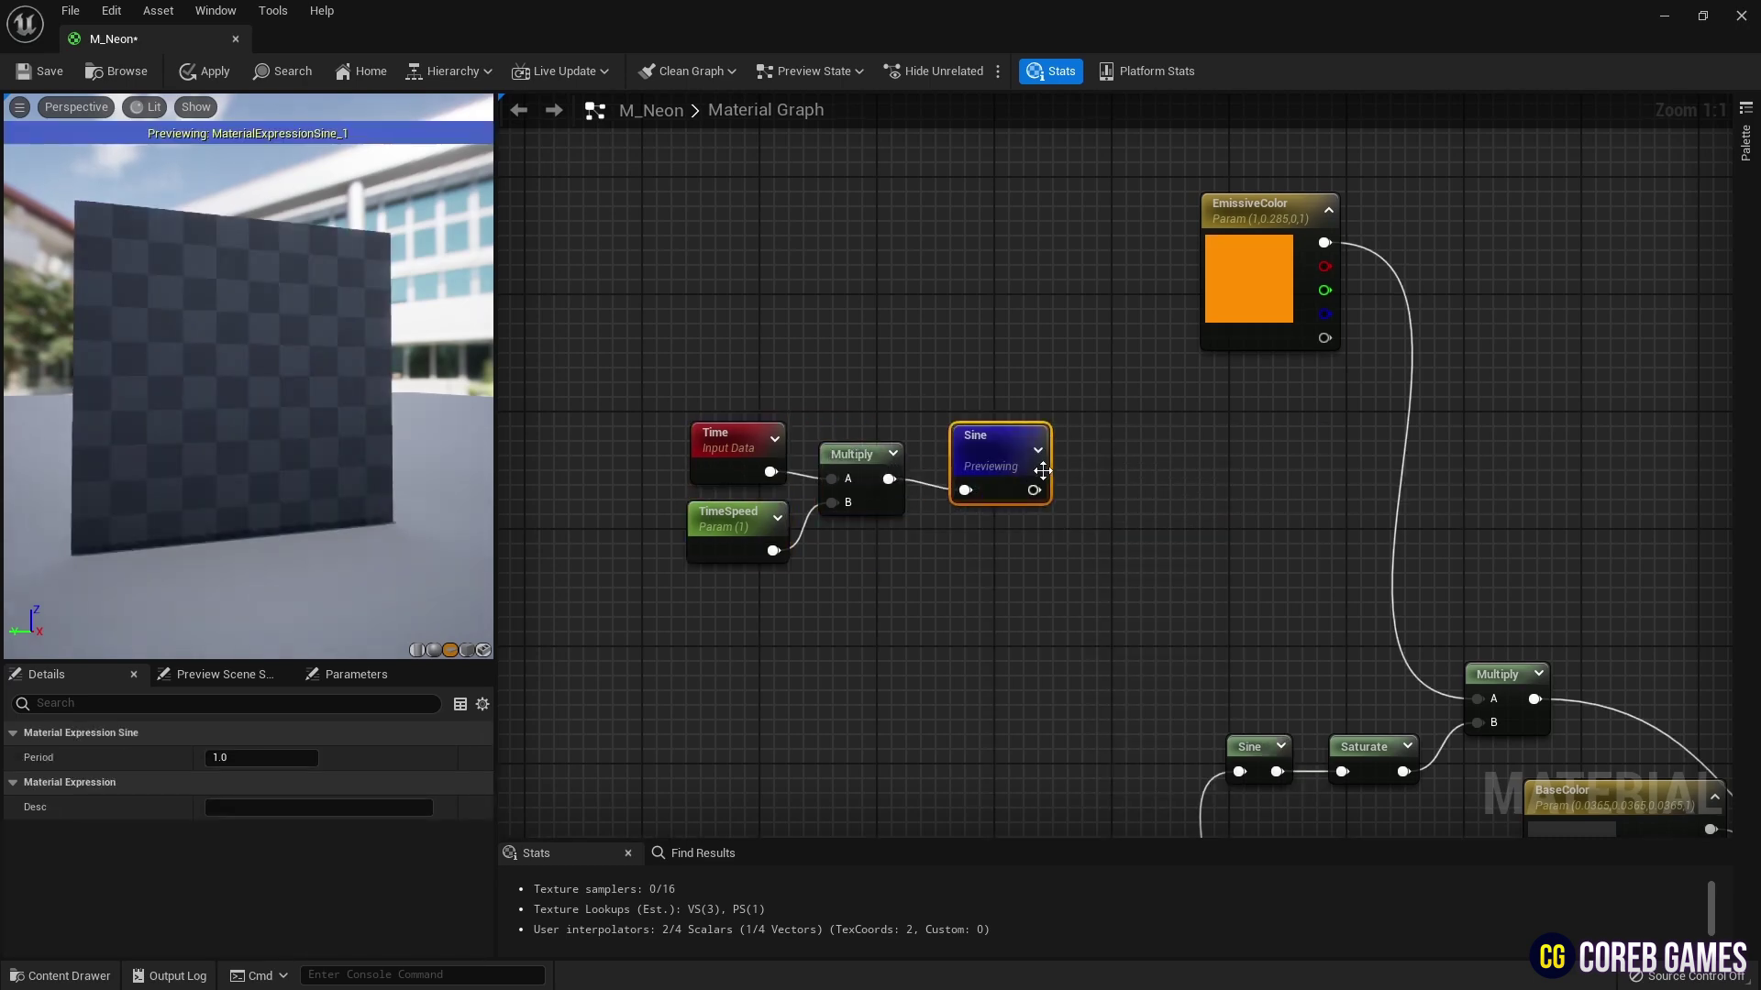
{"action": "left_click_drag", "start_coordinate": [202, 400], "coordinate": [257, 400]}
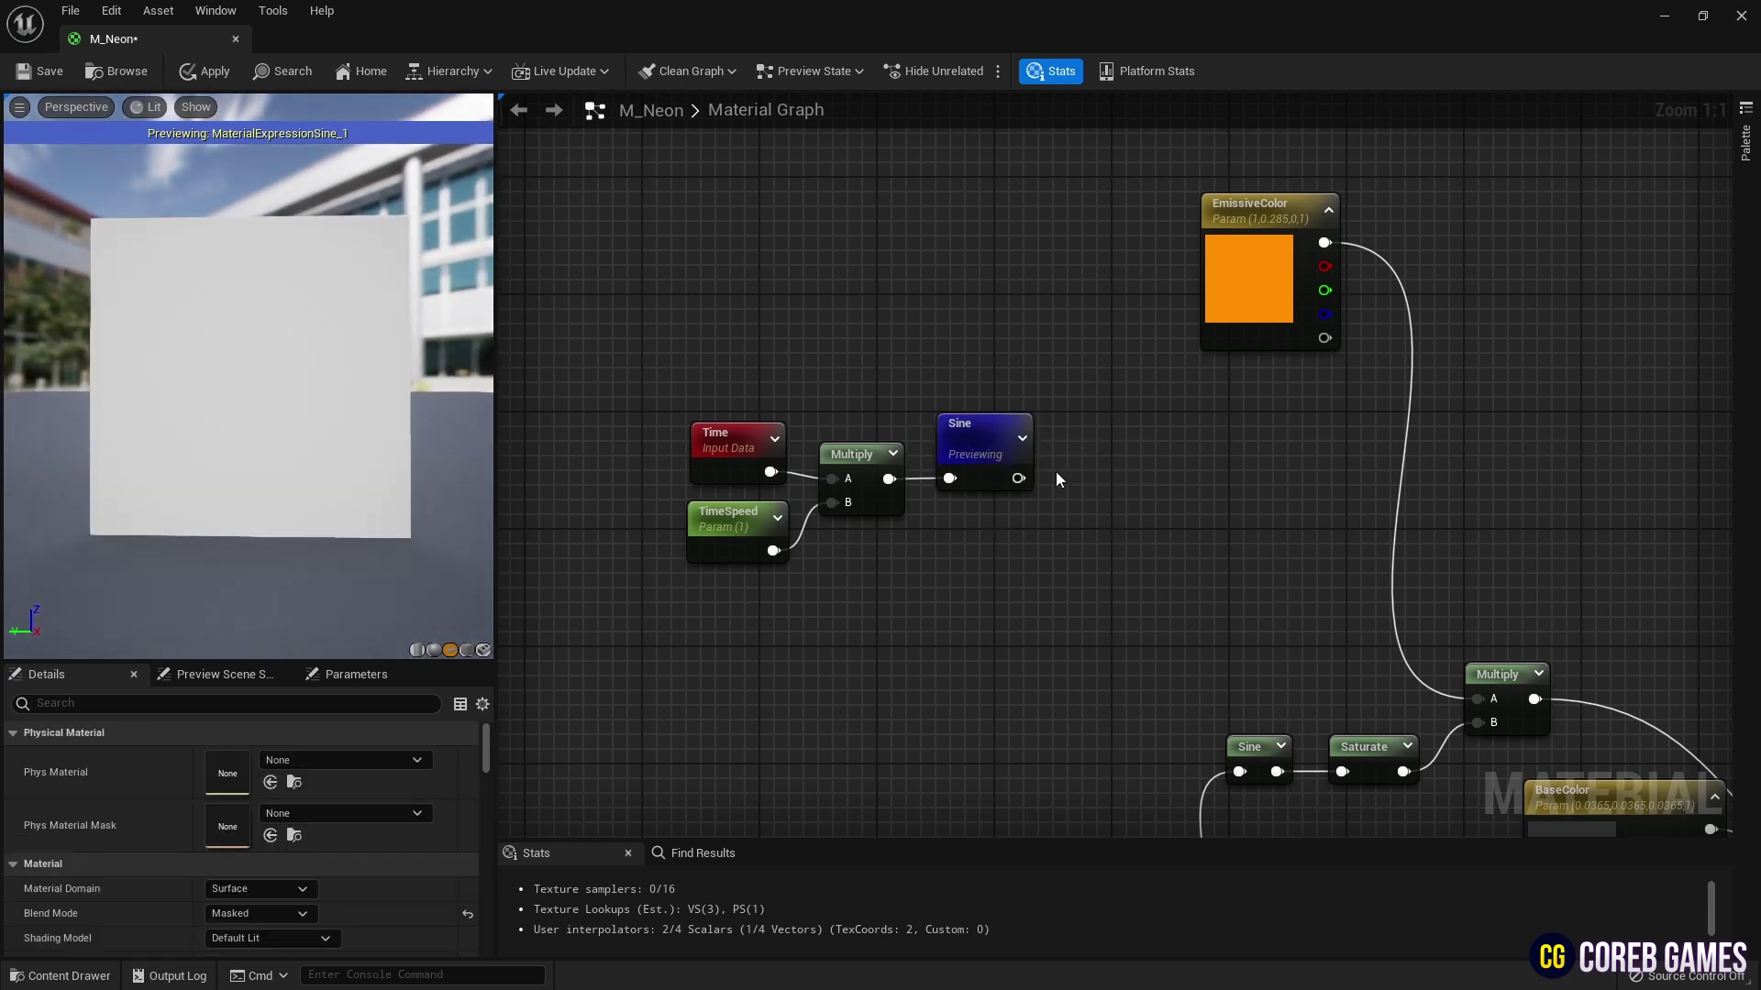
Connect the time-driven Sine output to a new Add node's A input and preview the Add node
{"action": "left_click", "coordinate": [1055, 471]}
{"action": "left_click_drag", "start_coordinate": [1018, 478], "coordinate": [1072, 505]}
{"action": "right_click", "coordinate": [1091, 485]}
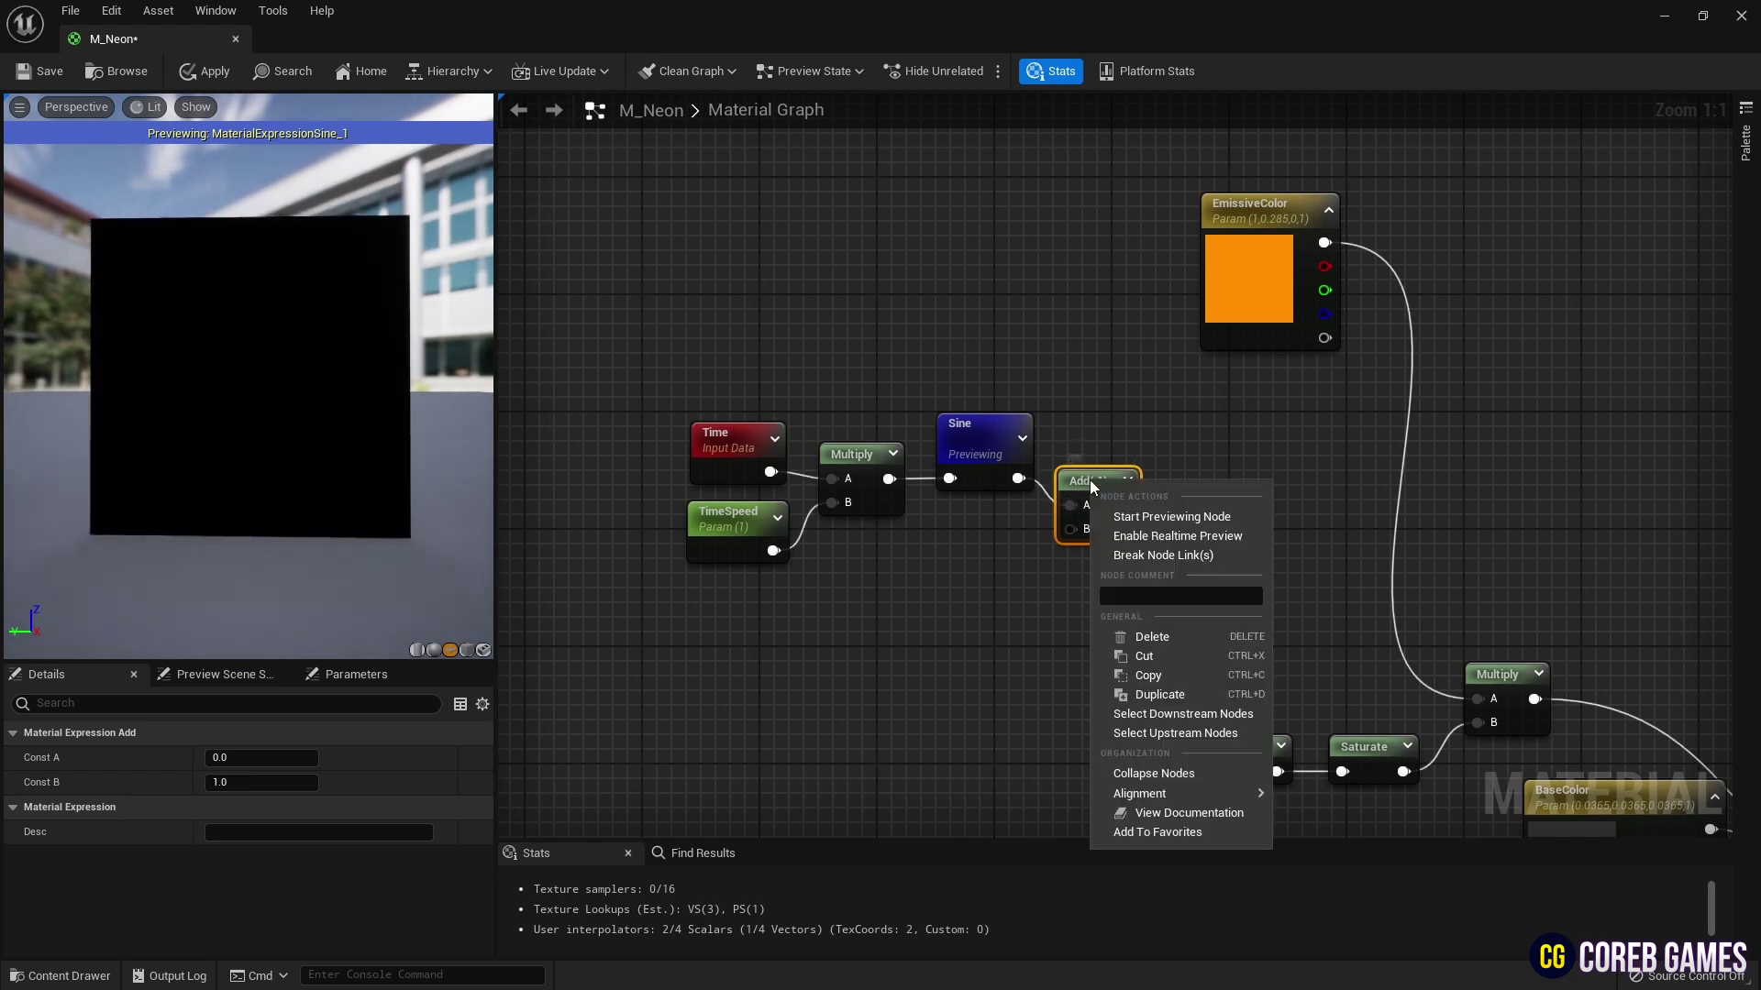
{"action": "left_click", "coordinate": [1165, 516]}
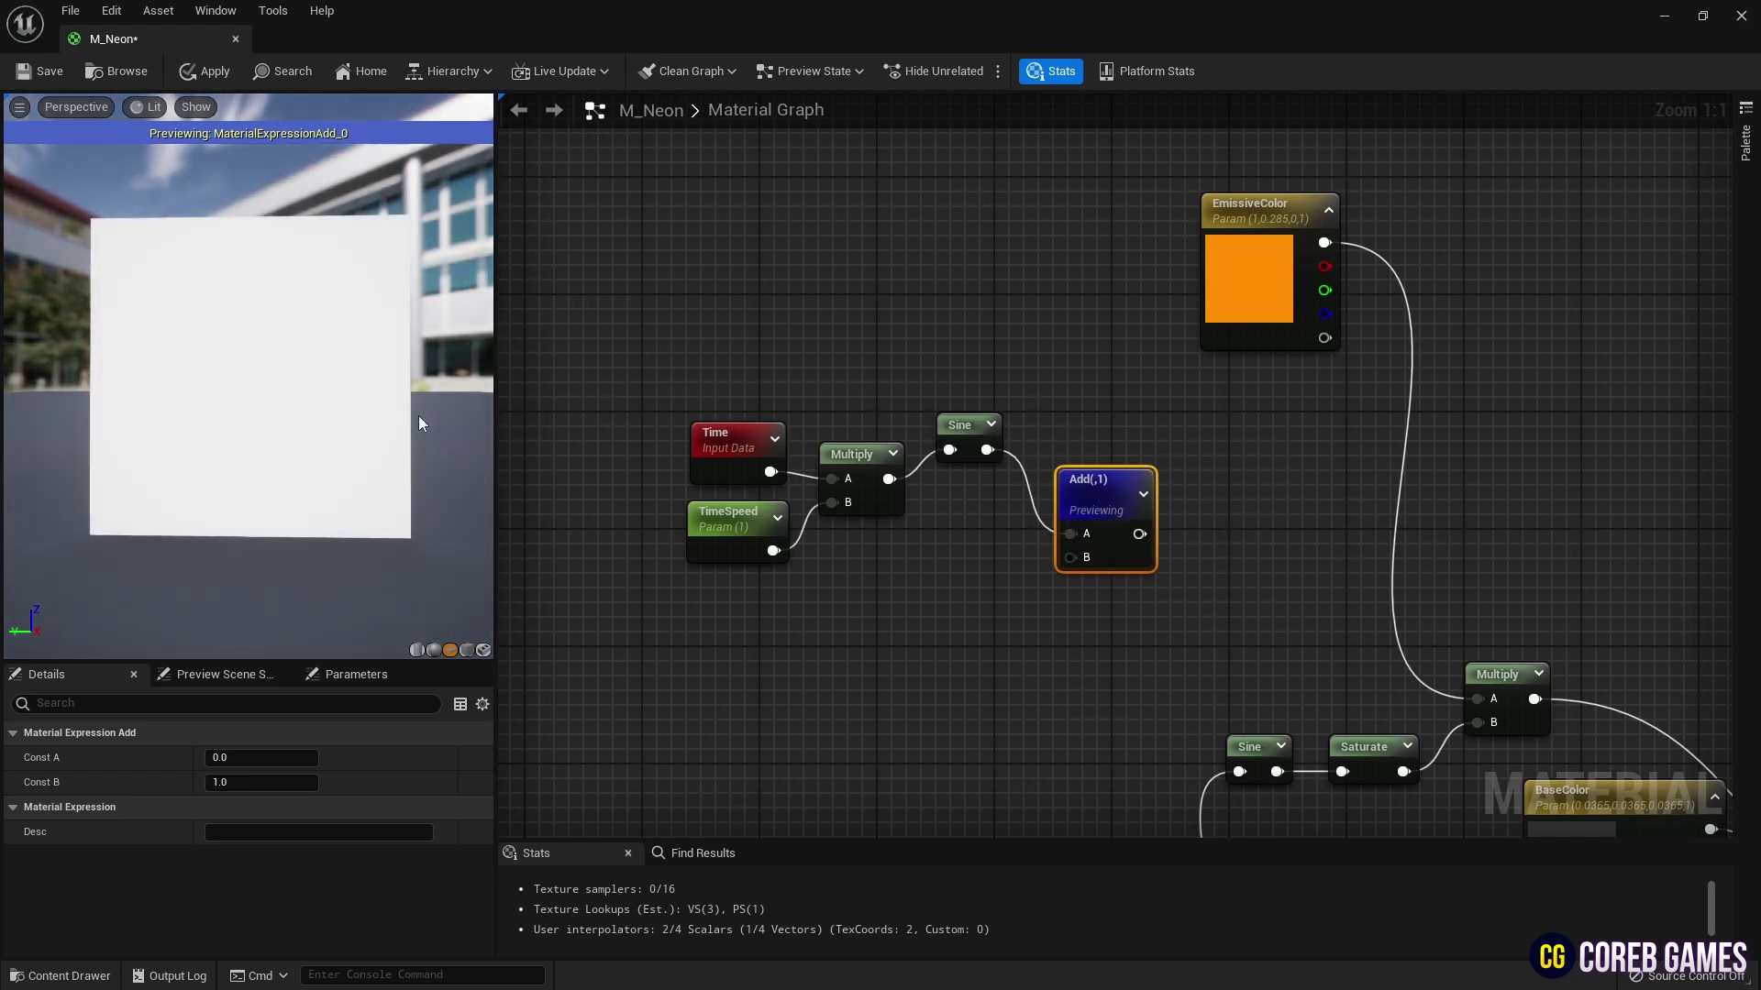
{"action": "left_click", "coordinate": [906, 576]}
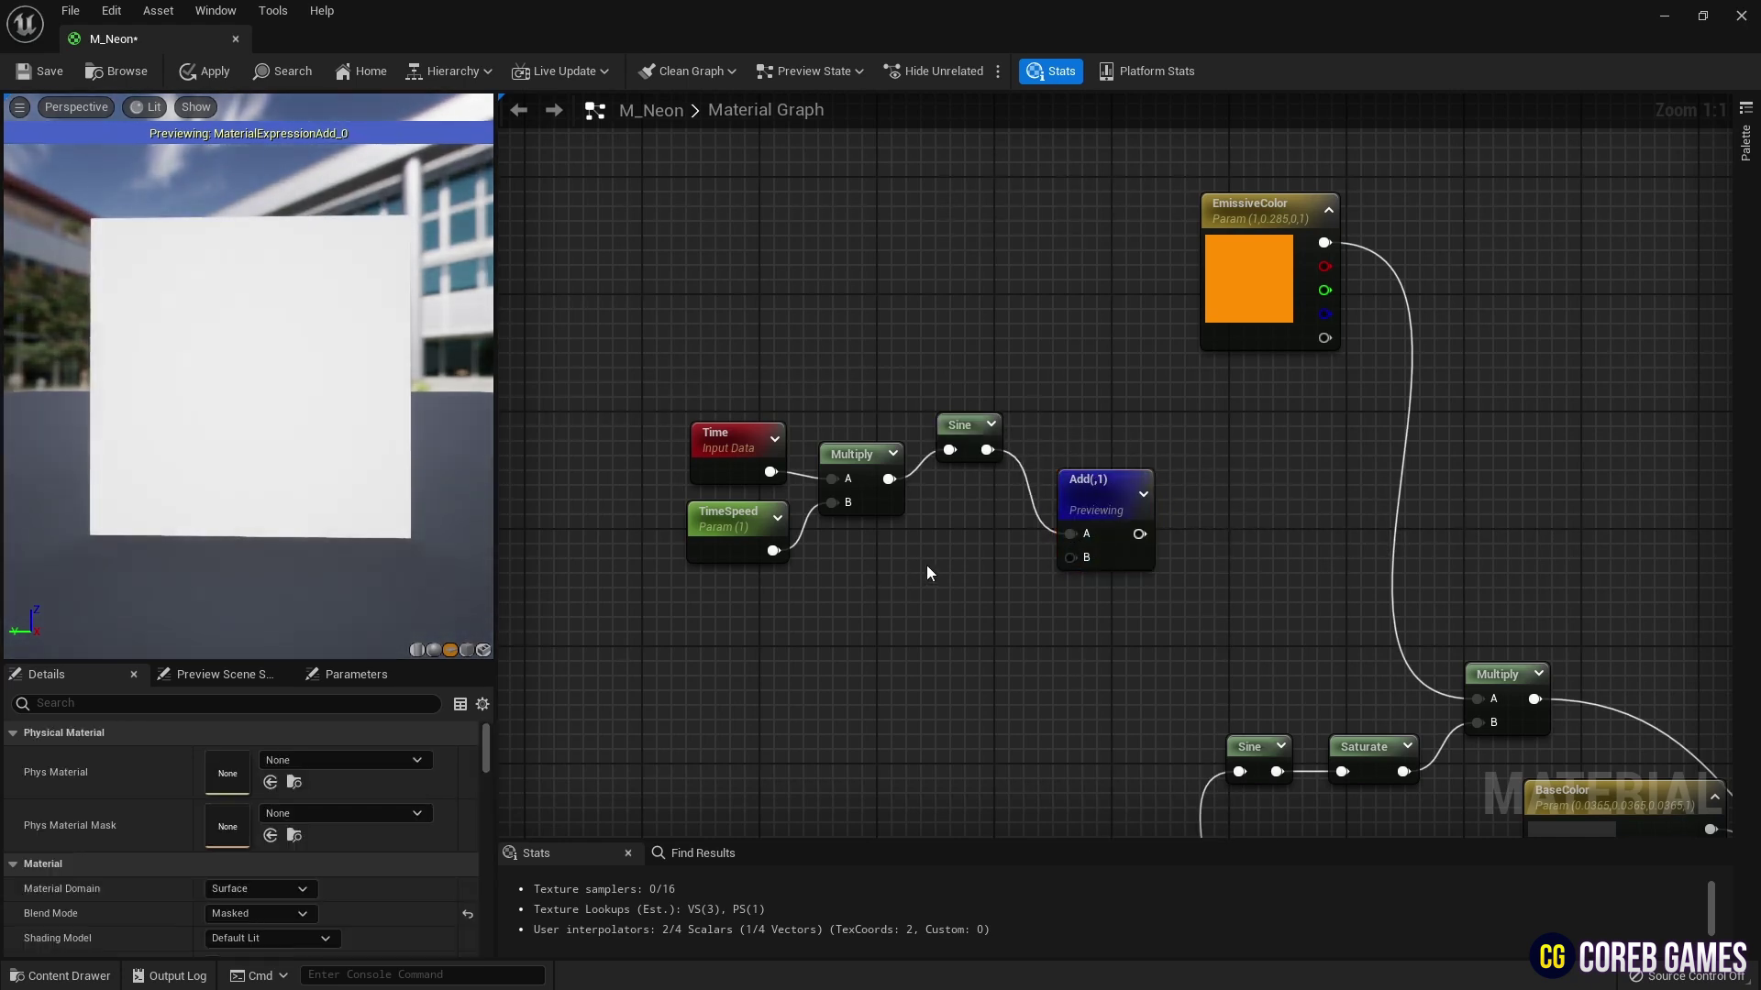
Create a scalar parameter named Add with default value 1 and connect it to the Add node's B input
{"action": "left_click", "coordinate": [935, 562]}
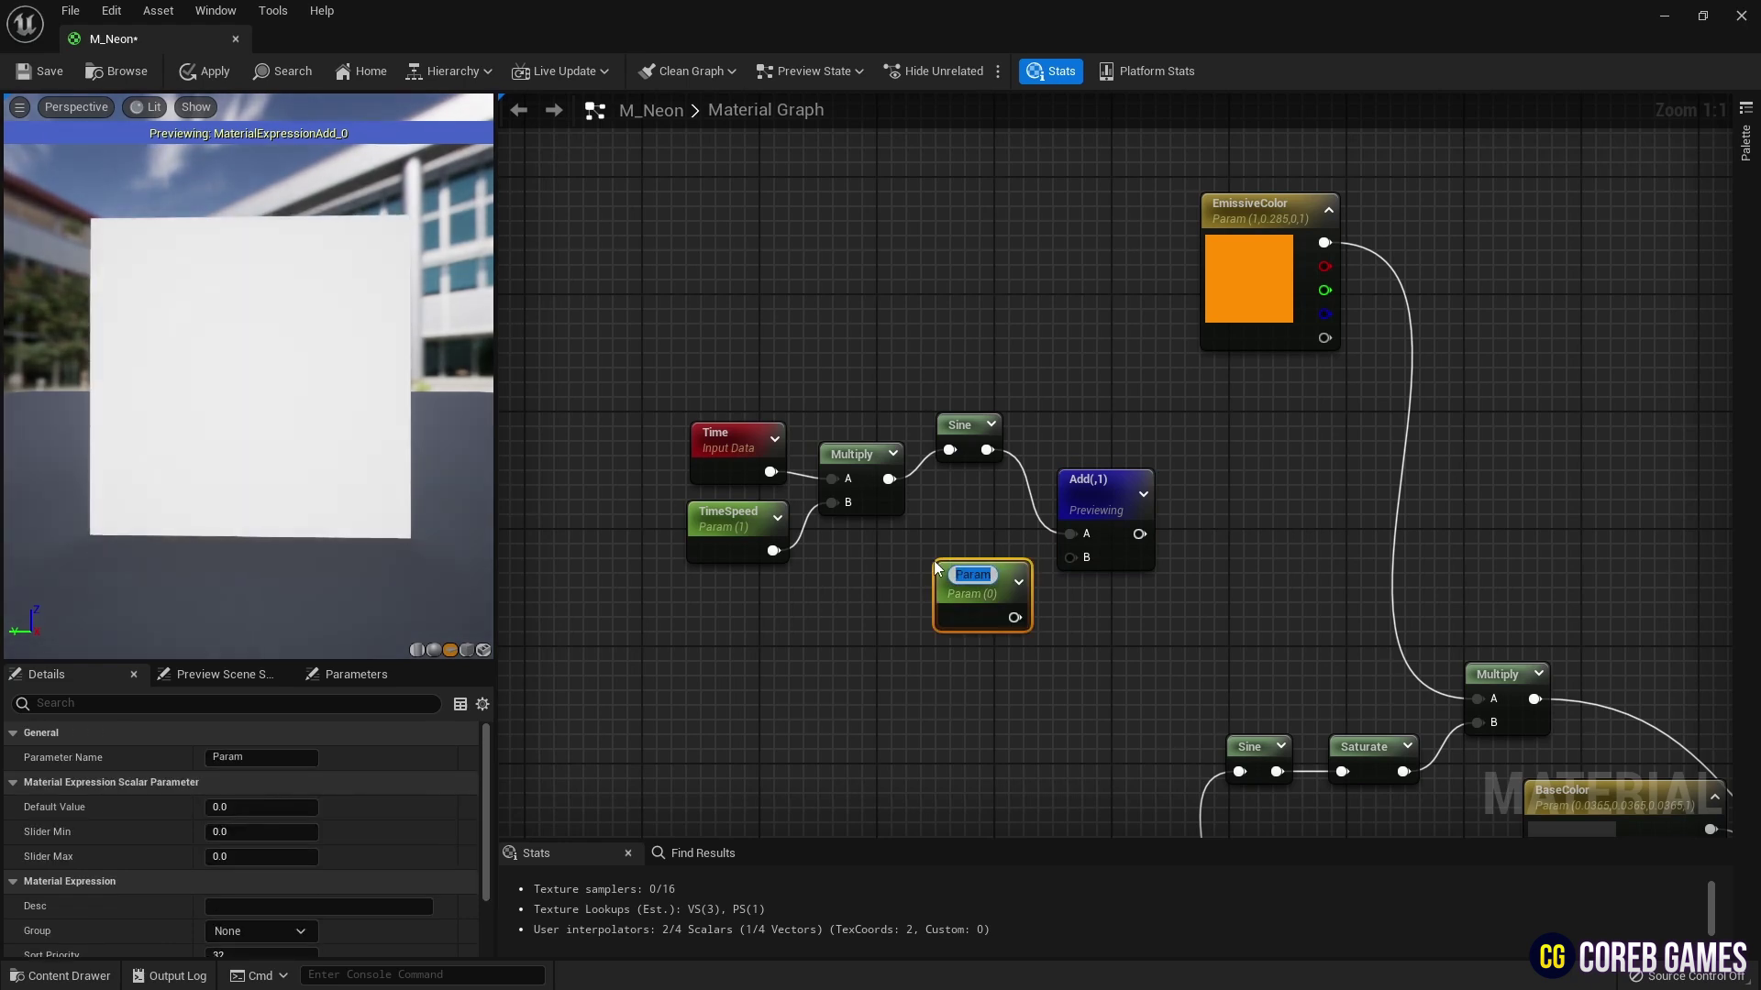
{"action": "type", "text": "Add"}
{"action": "key", "text": "Return"}
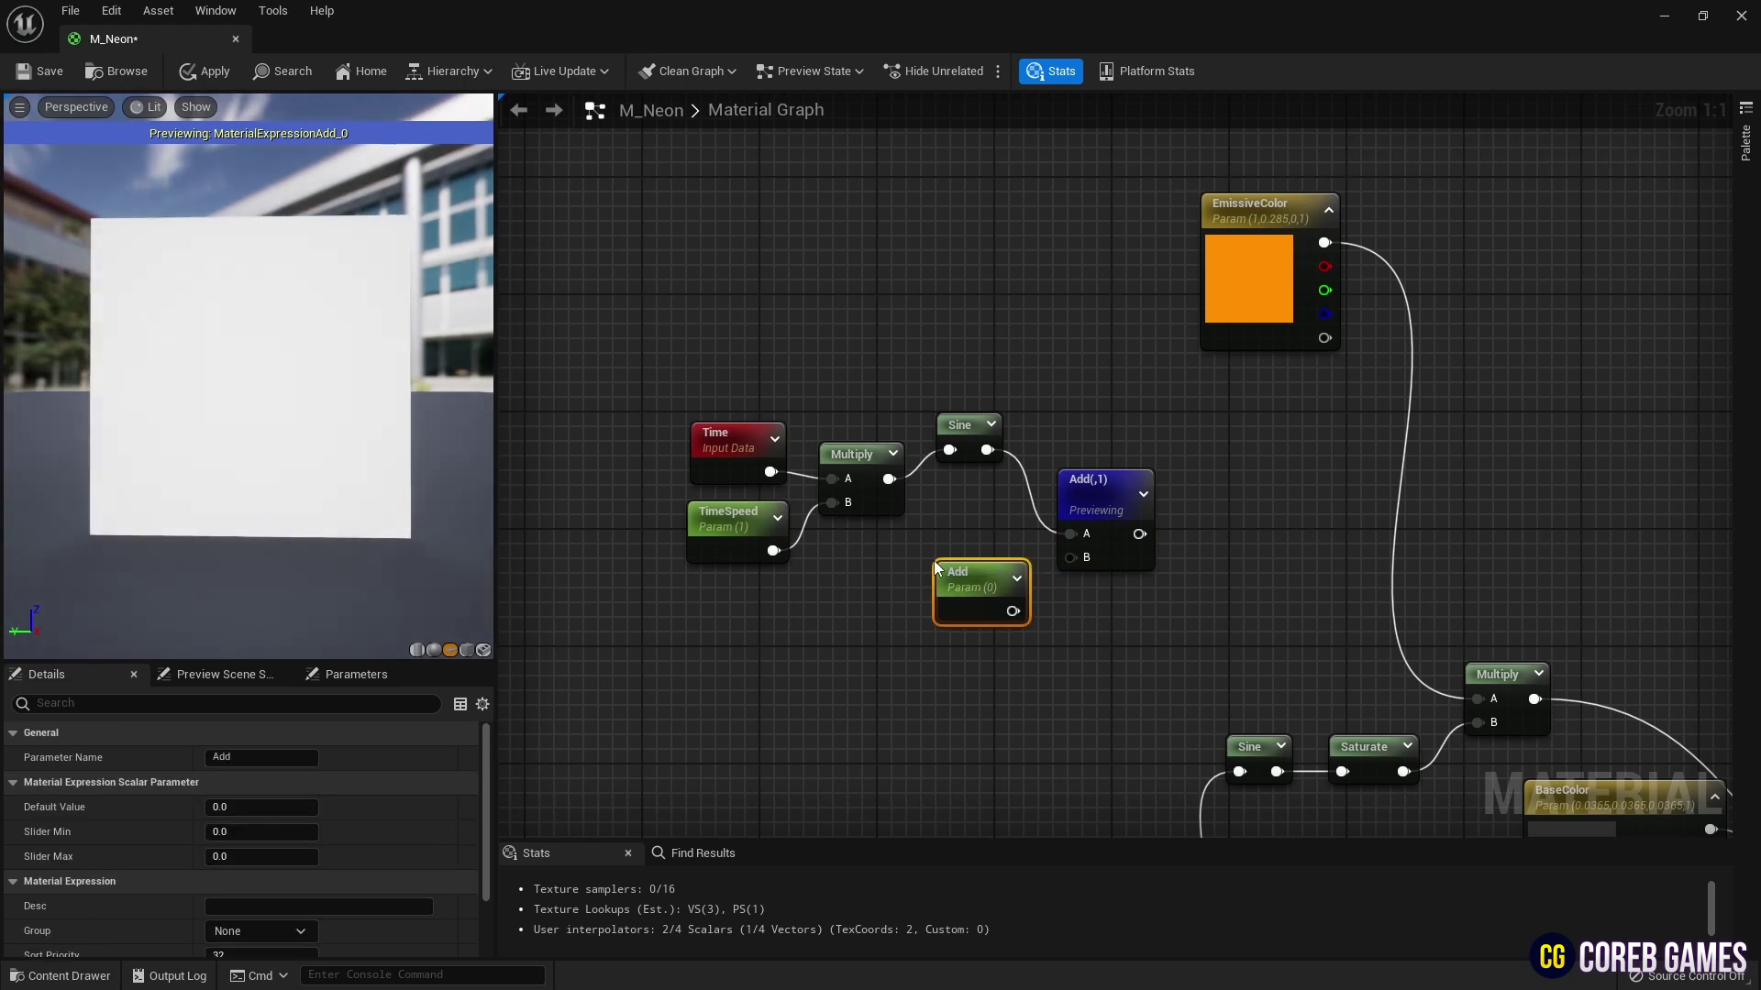
{"action": "left_click", "coordinate": [295, 798]}
{"action": "type", "text": "1"}
{"action": "left_click", "coordinate": [1037, 679]}
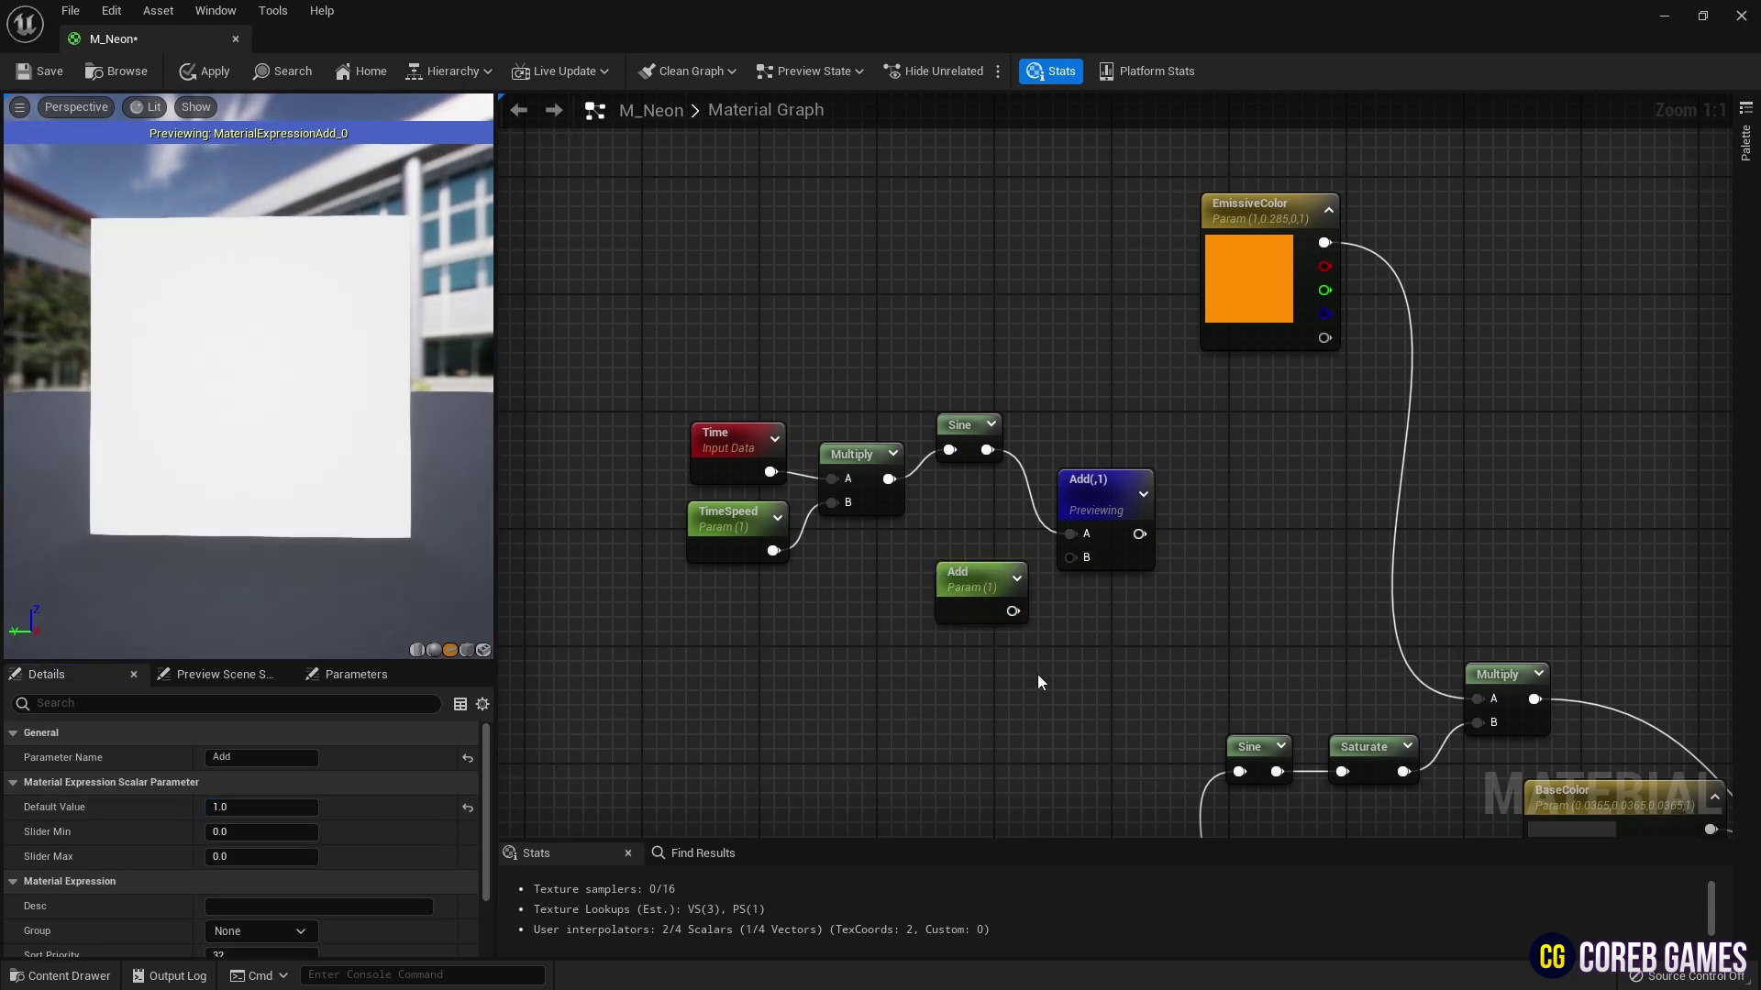
{"action": "left_click_drag", "start_coordinate": [1012, 611], "coordinate": [1072, 558]}
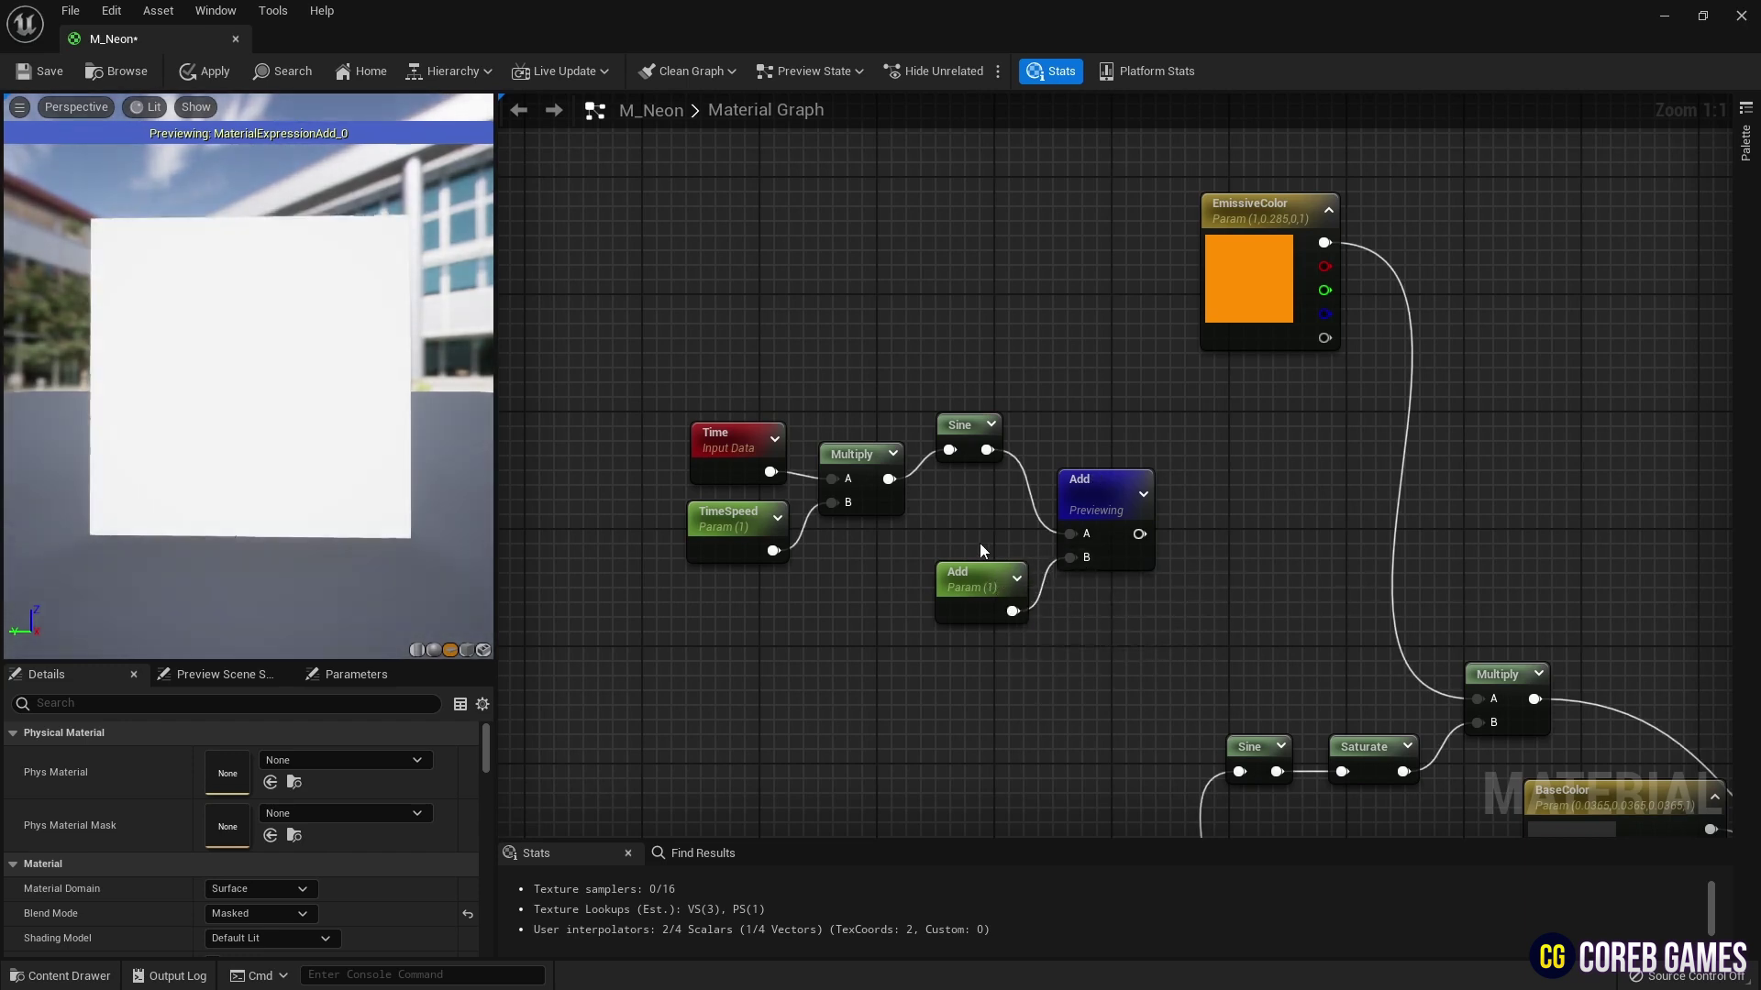
Stop previewing the Add node, and line up the Sine and Add nodes with the time Multiply node
{"action": "left_click_drag", "start_coordinate": [971, 424], "coordinate": [968, 453]}
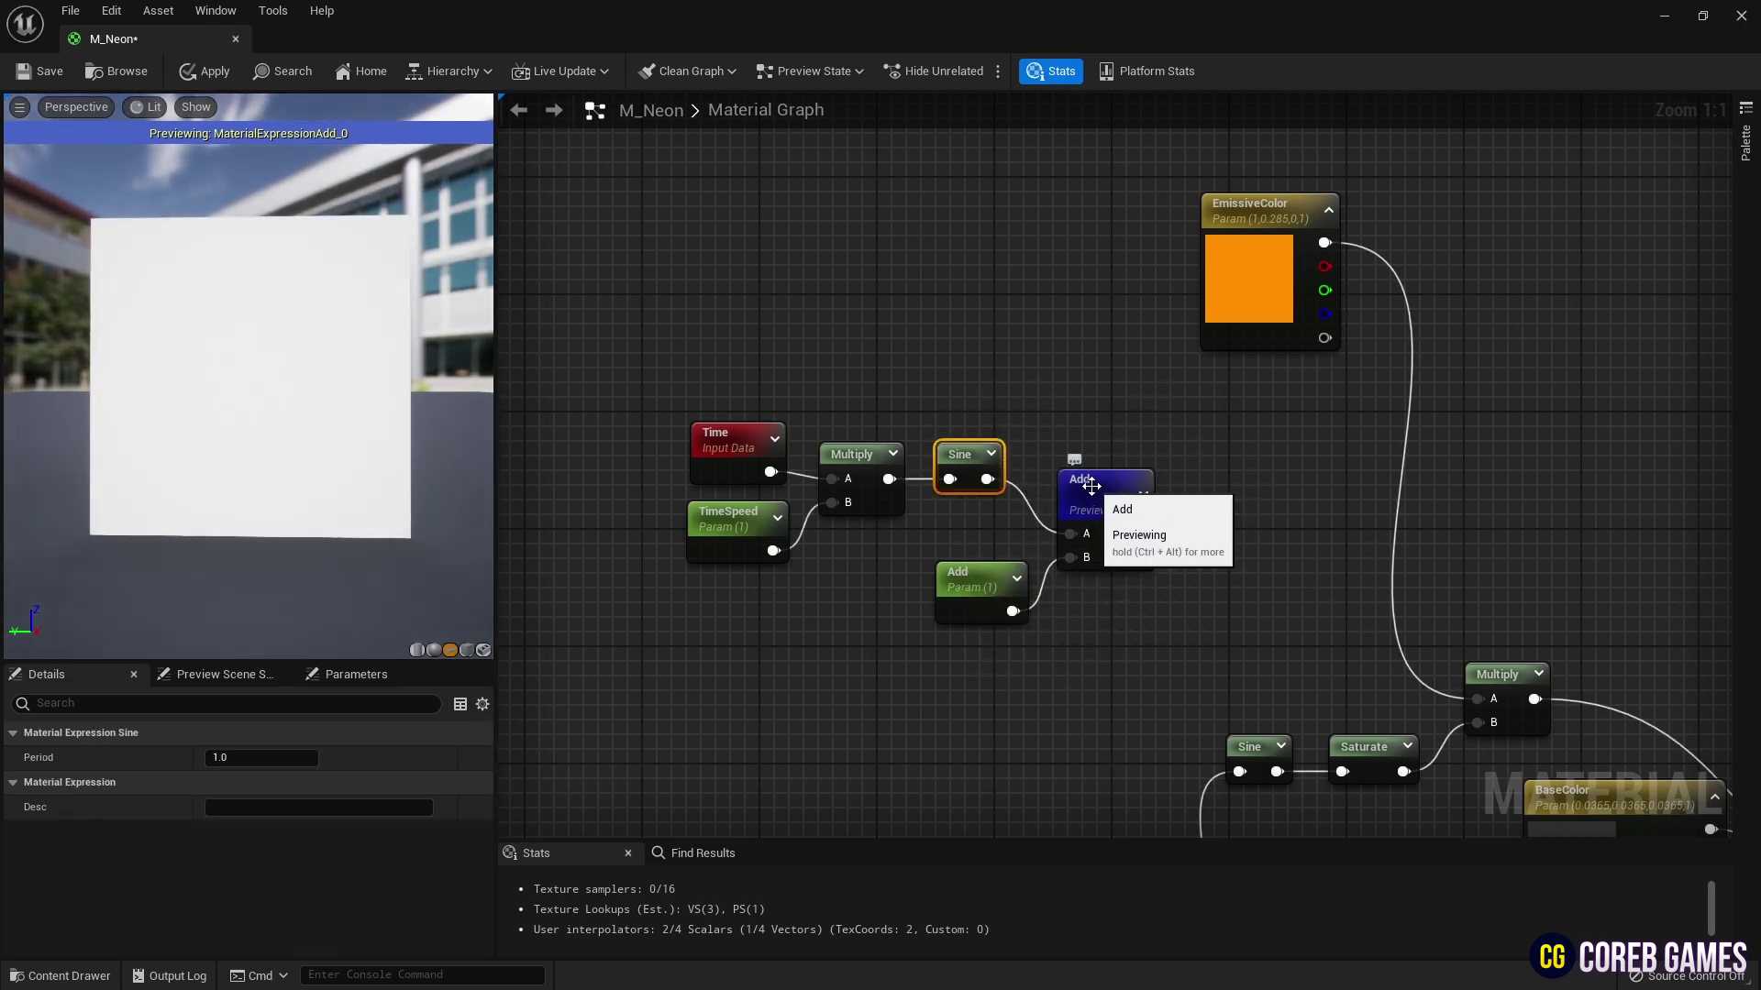
{"action": "right_click", "coordinate": [1091, 491]}
{"action": "left_click", "coordinate": [1137, 519]}
{"action": "left_click_drag", "start_coordinate": [1087, 481], "coordinate": [1087, 469]}
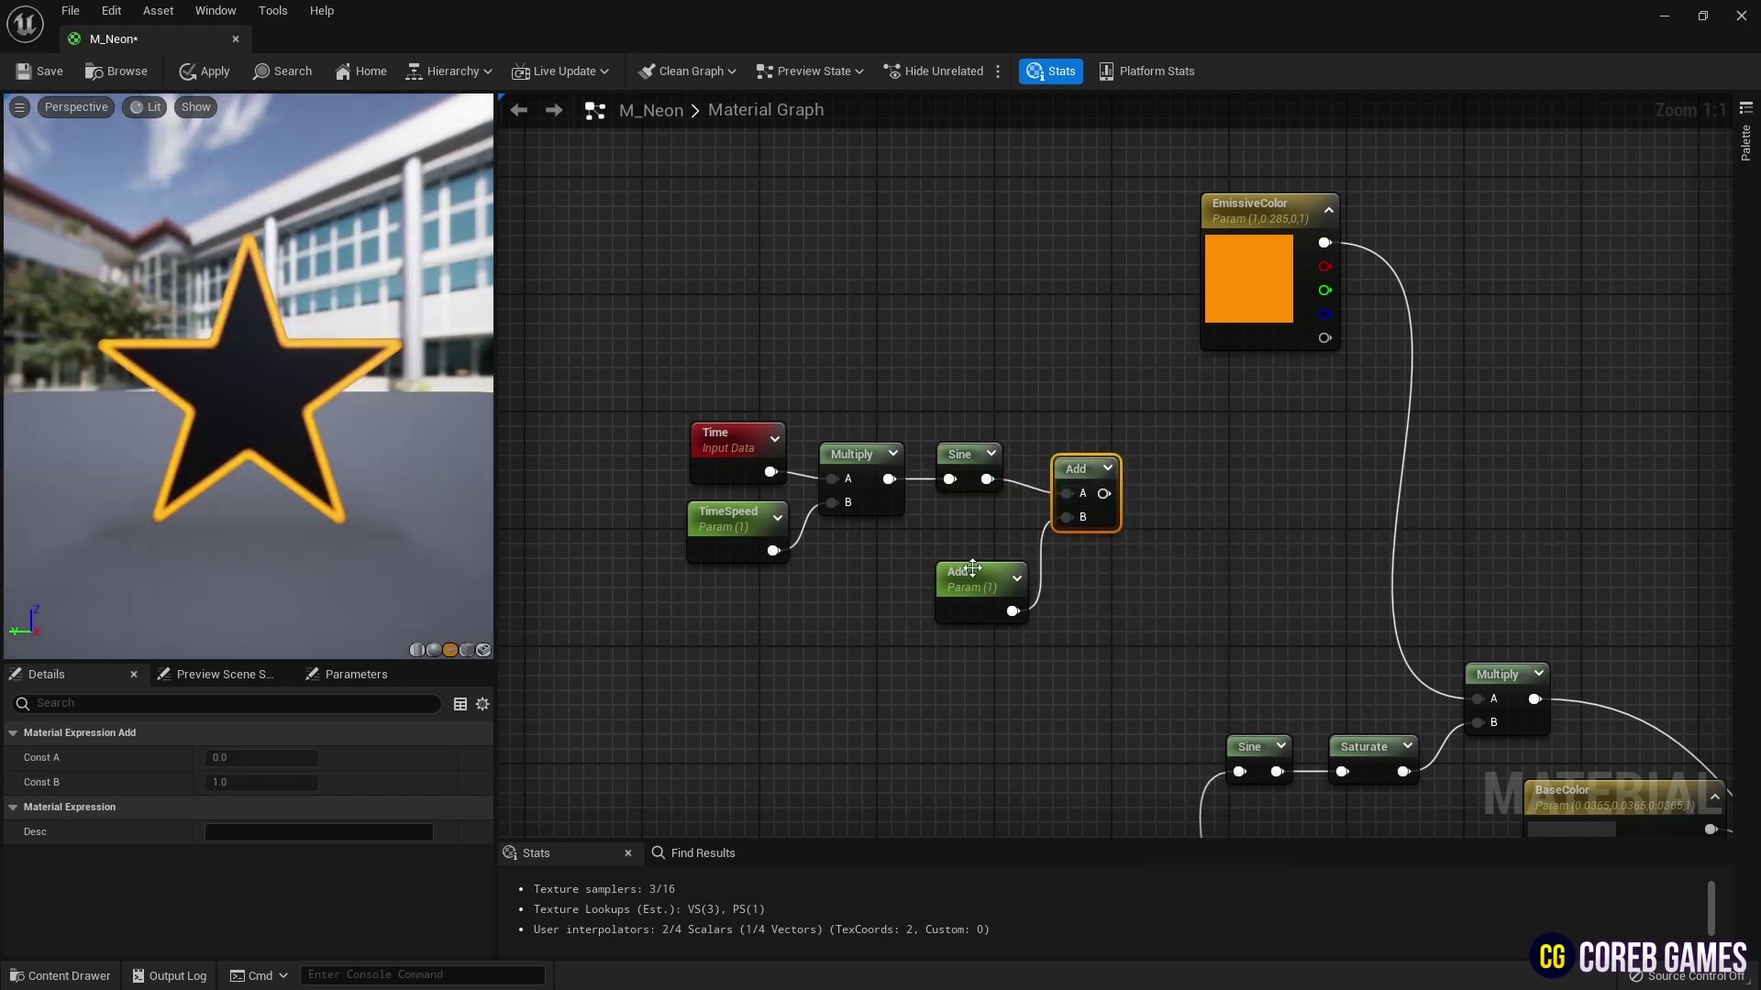
Place a Multiply node after the Add node and create a scalar parameter named Bright with default value 10
{"action": "left_click_drag", "start_coordinate": [972, 573], "coordinate": [972, 542]}
{"action": "left_click", "coordinate": [1167, 457]}
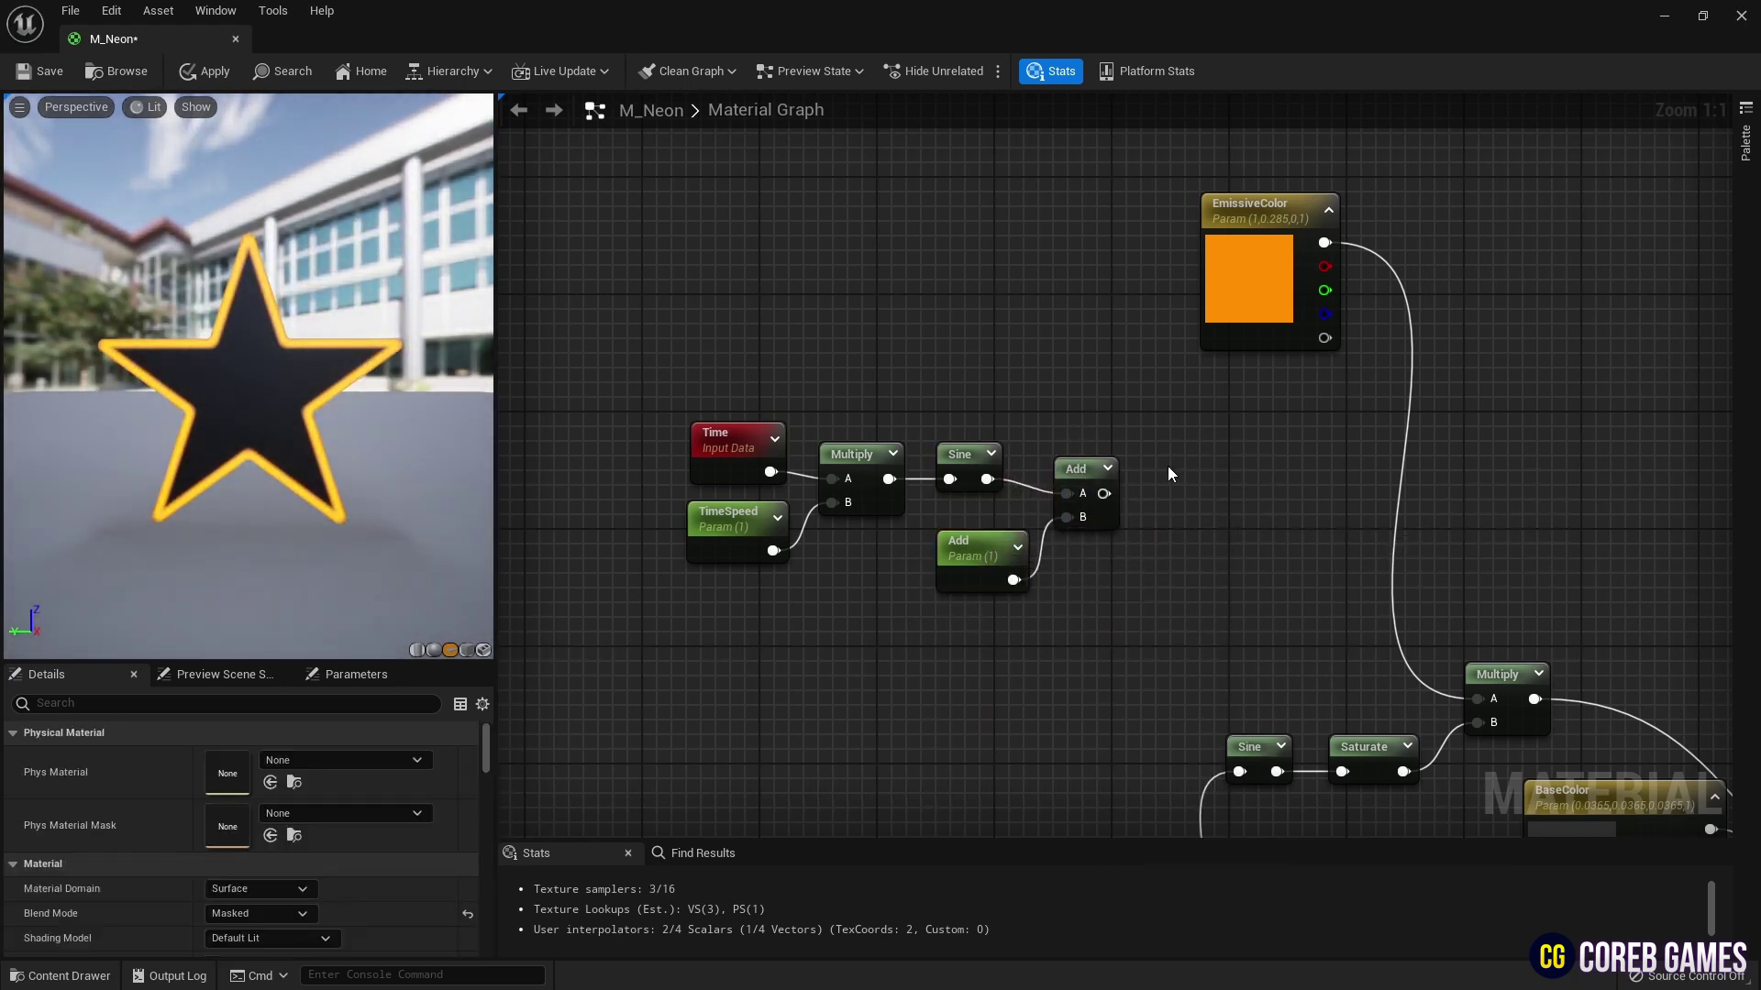
{"action": "left_click", "coordinate": [1164, 465]}
{"action": "left_click", "coordinate": [1080, 570]}
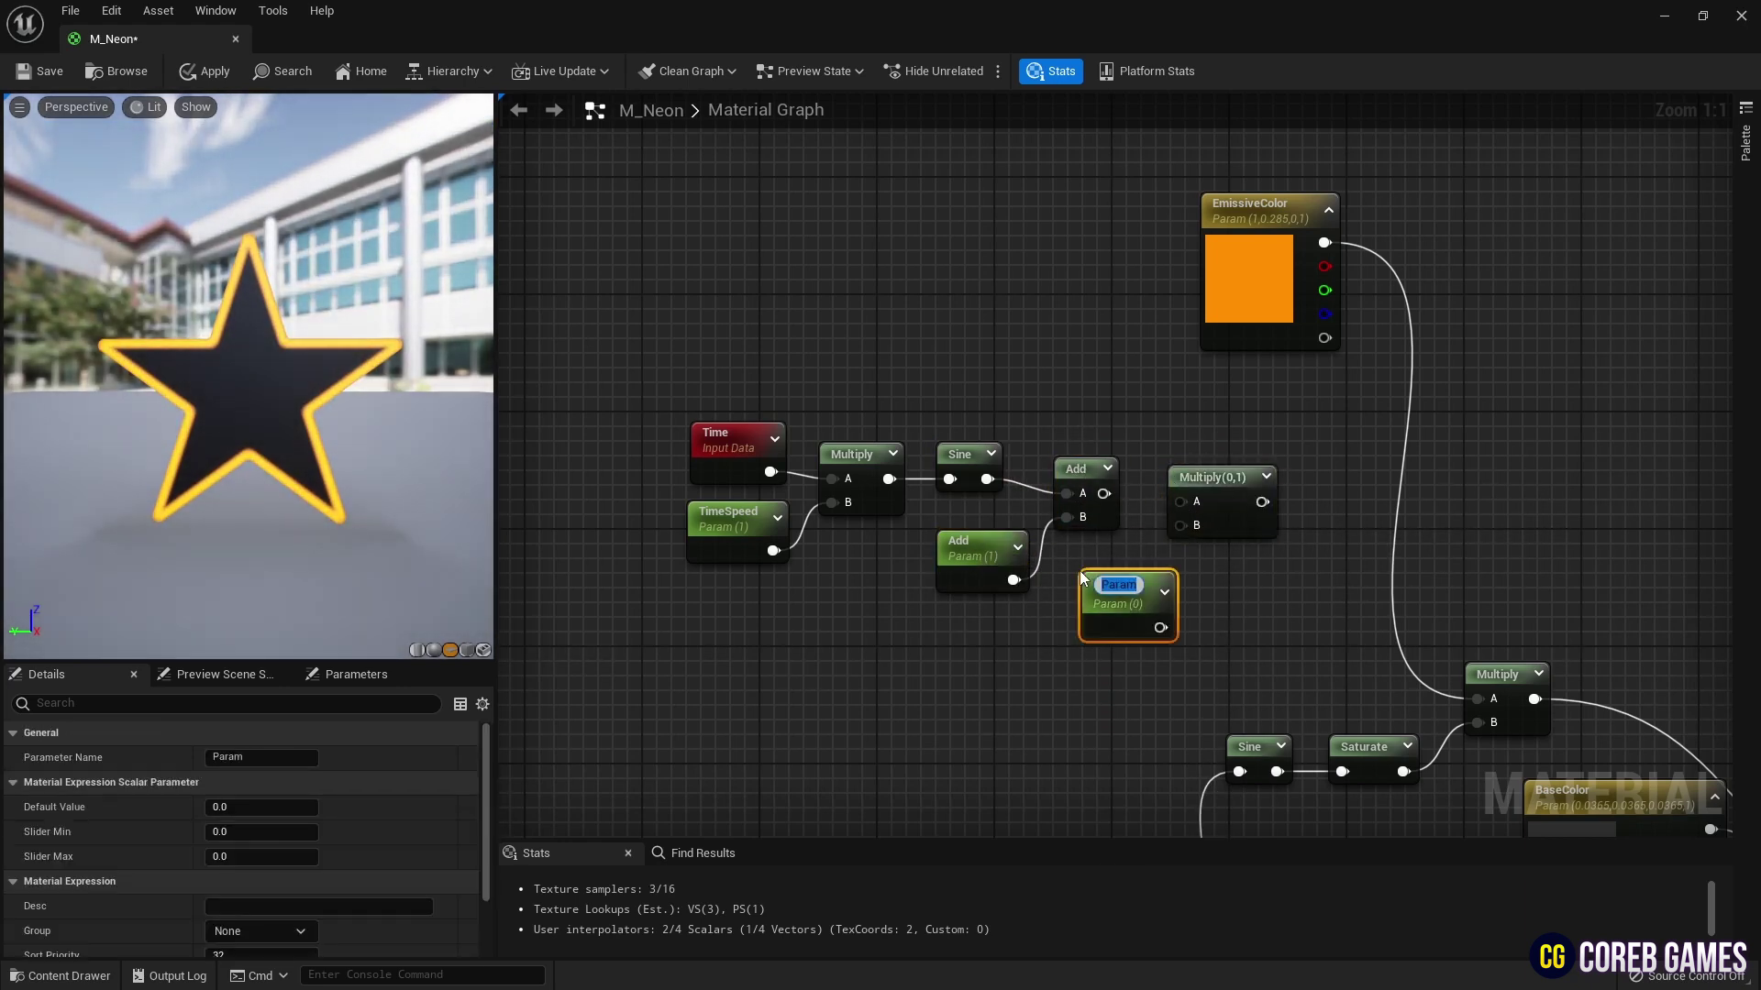
{"action": "type", "text": "Bright"}
{"action": "key", "text": "Return"}
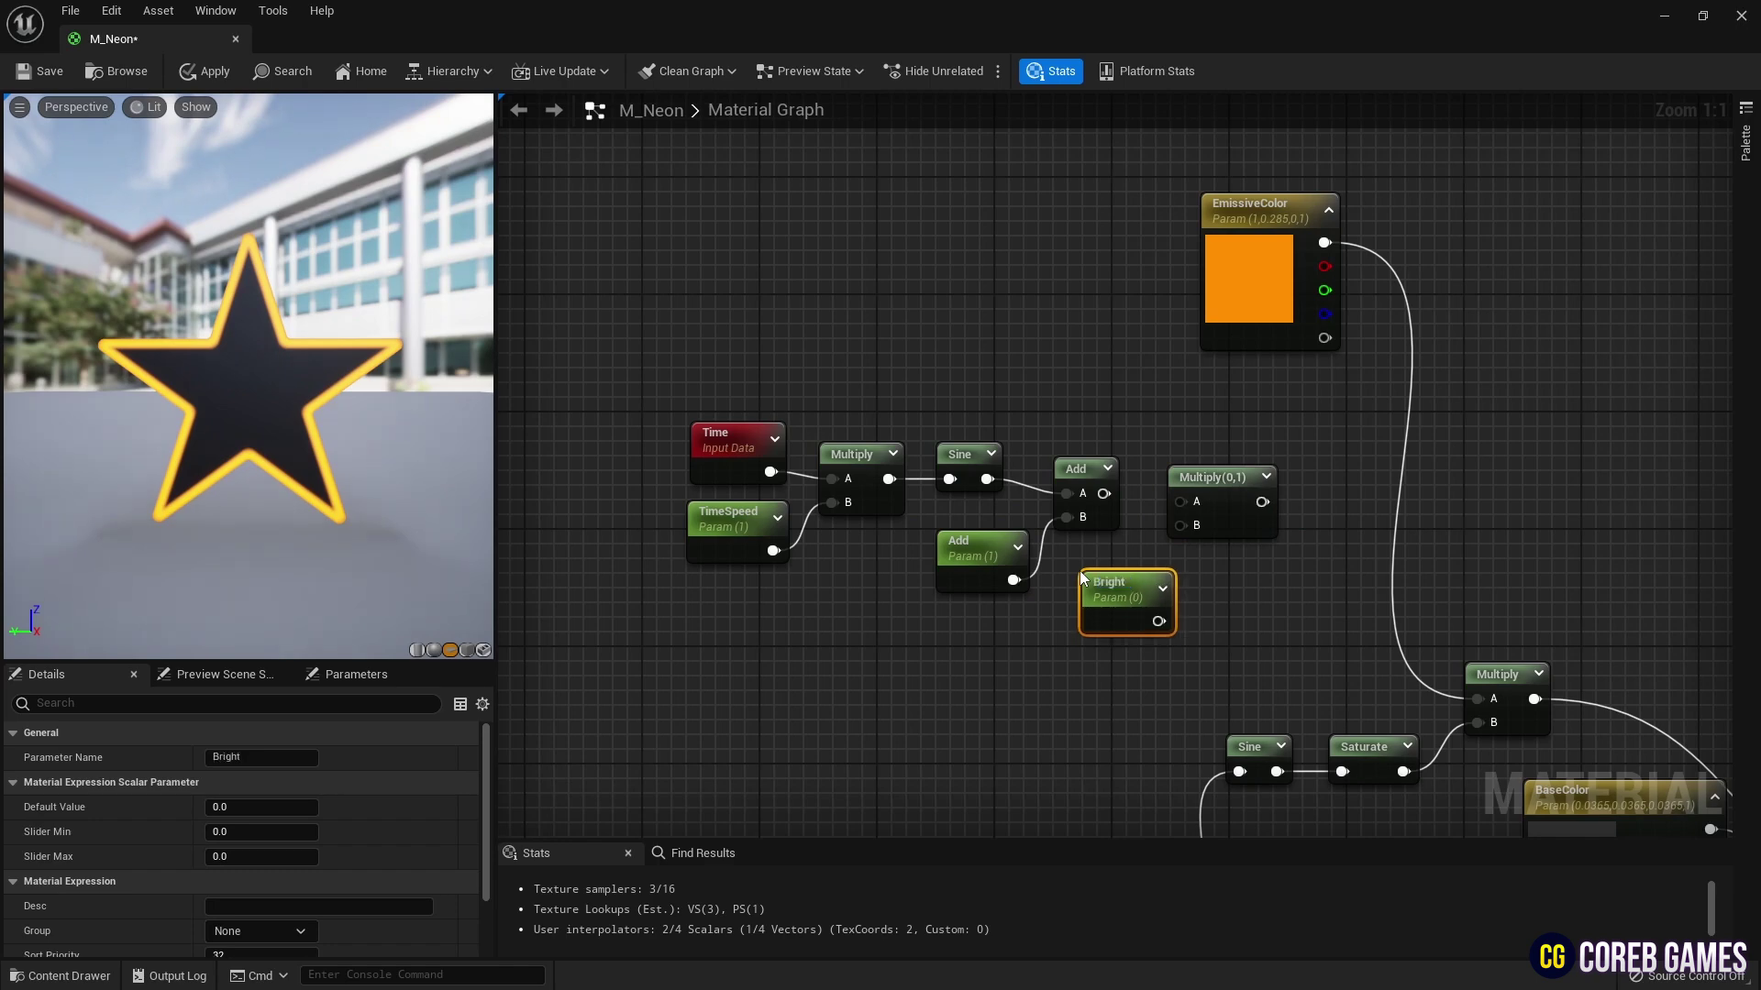
{"action": "left_click", "coordinate": [259, 807]}
{"action": "type", "text": "10"}
{"action": "key", "text": "Return"}
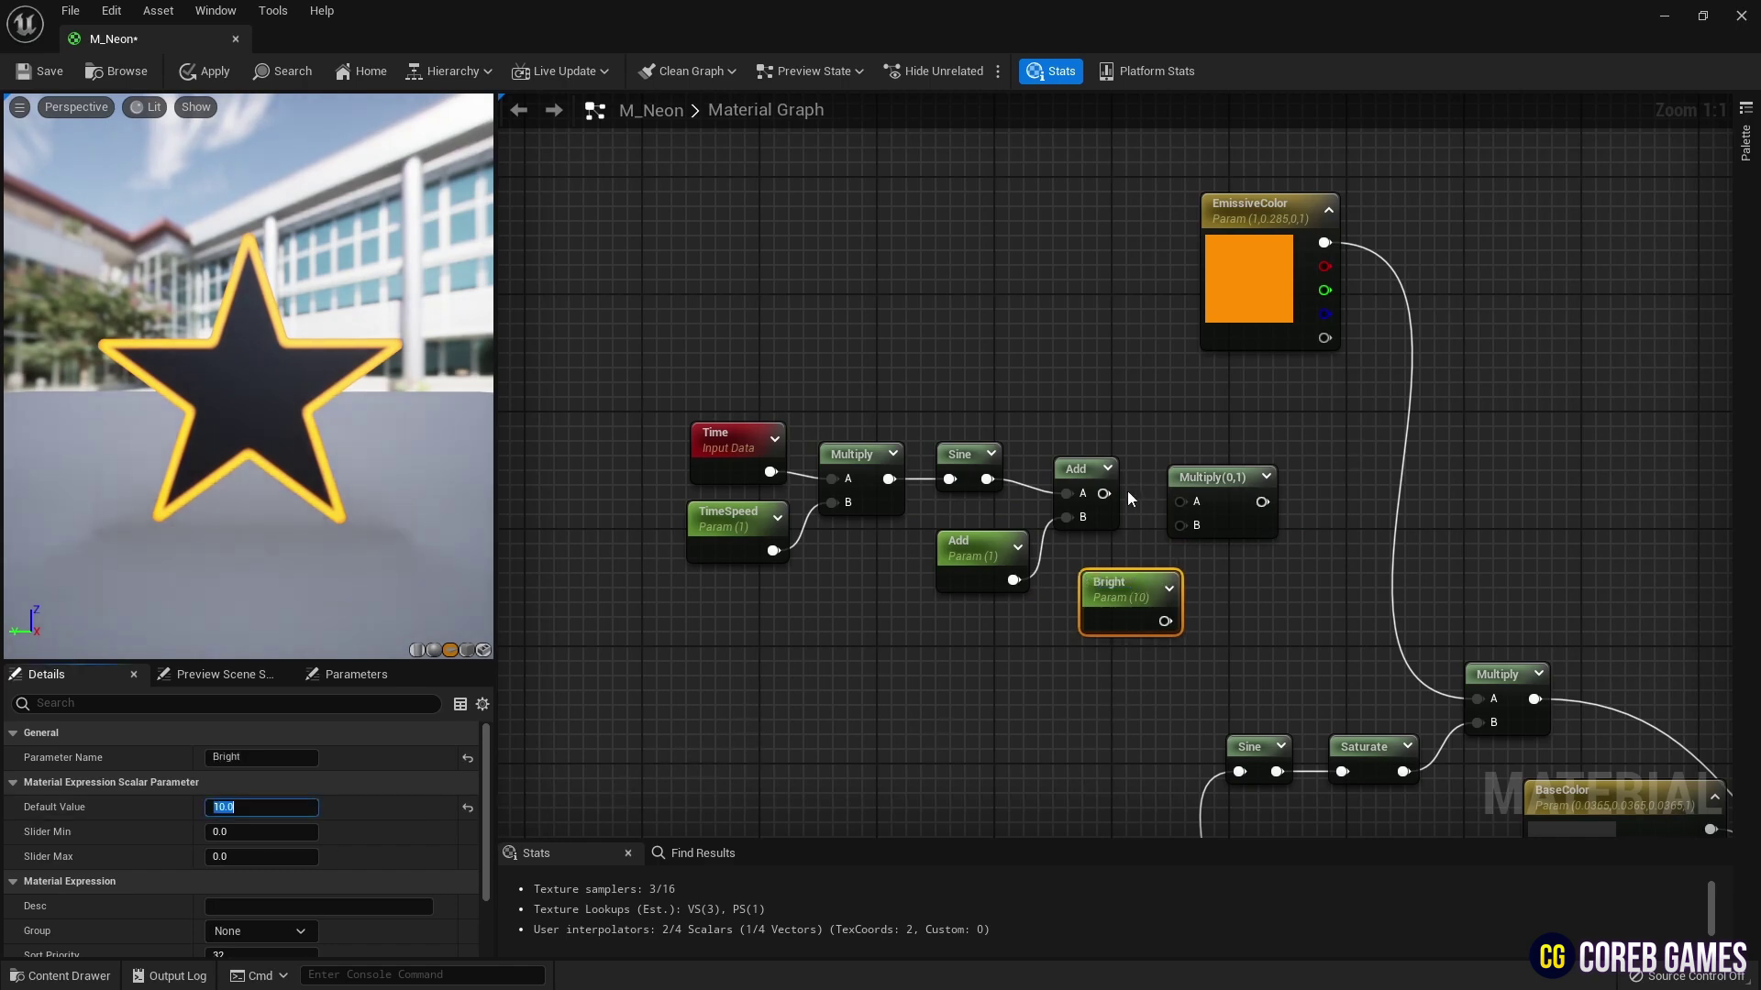
Connect the Add node's output to the new Multiply's A input and the Bright parameter to its B input
{"action": "left_click_drag", "start_coordinate": [1104, 493], "coordinate": [1182, 501]}
{"action": "left_click_drag", "start_coordinate": [1164, 621], "coordinate": [1180, 526]}
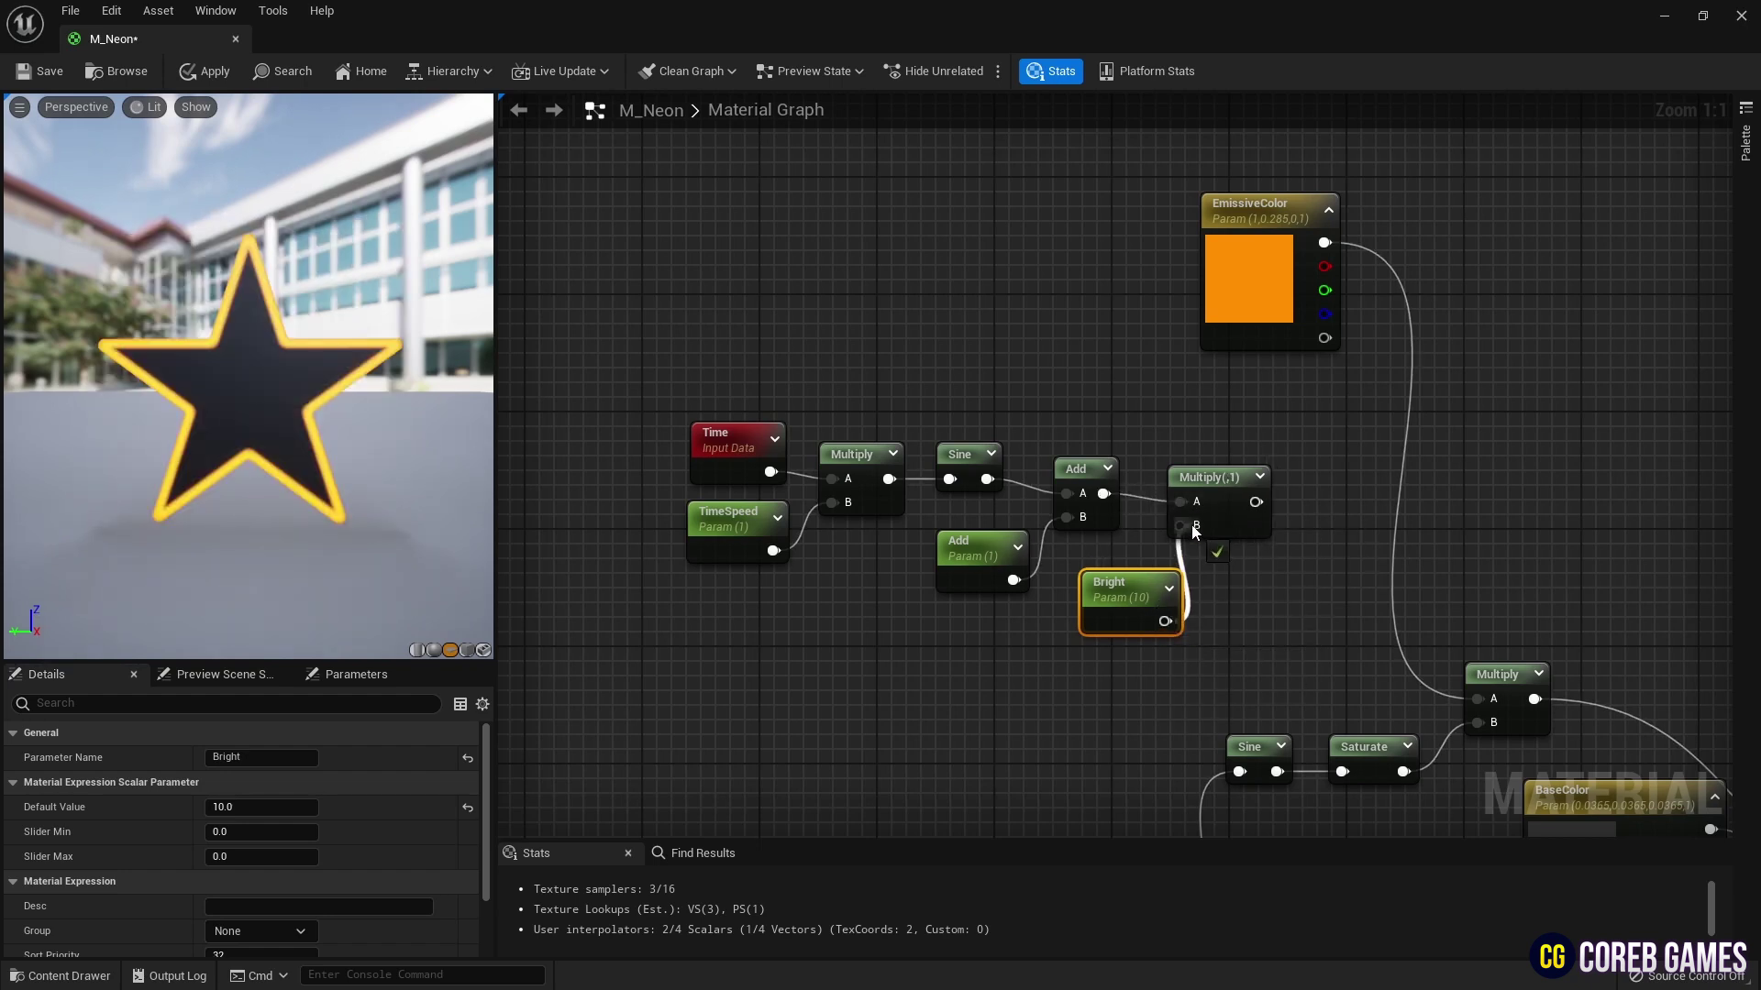
{"action": "left_click", "coordinate": [1326, 431]}
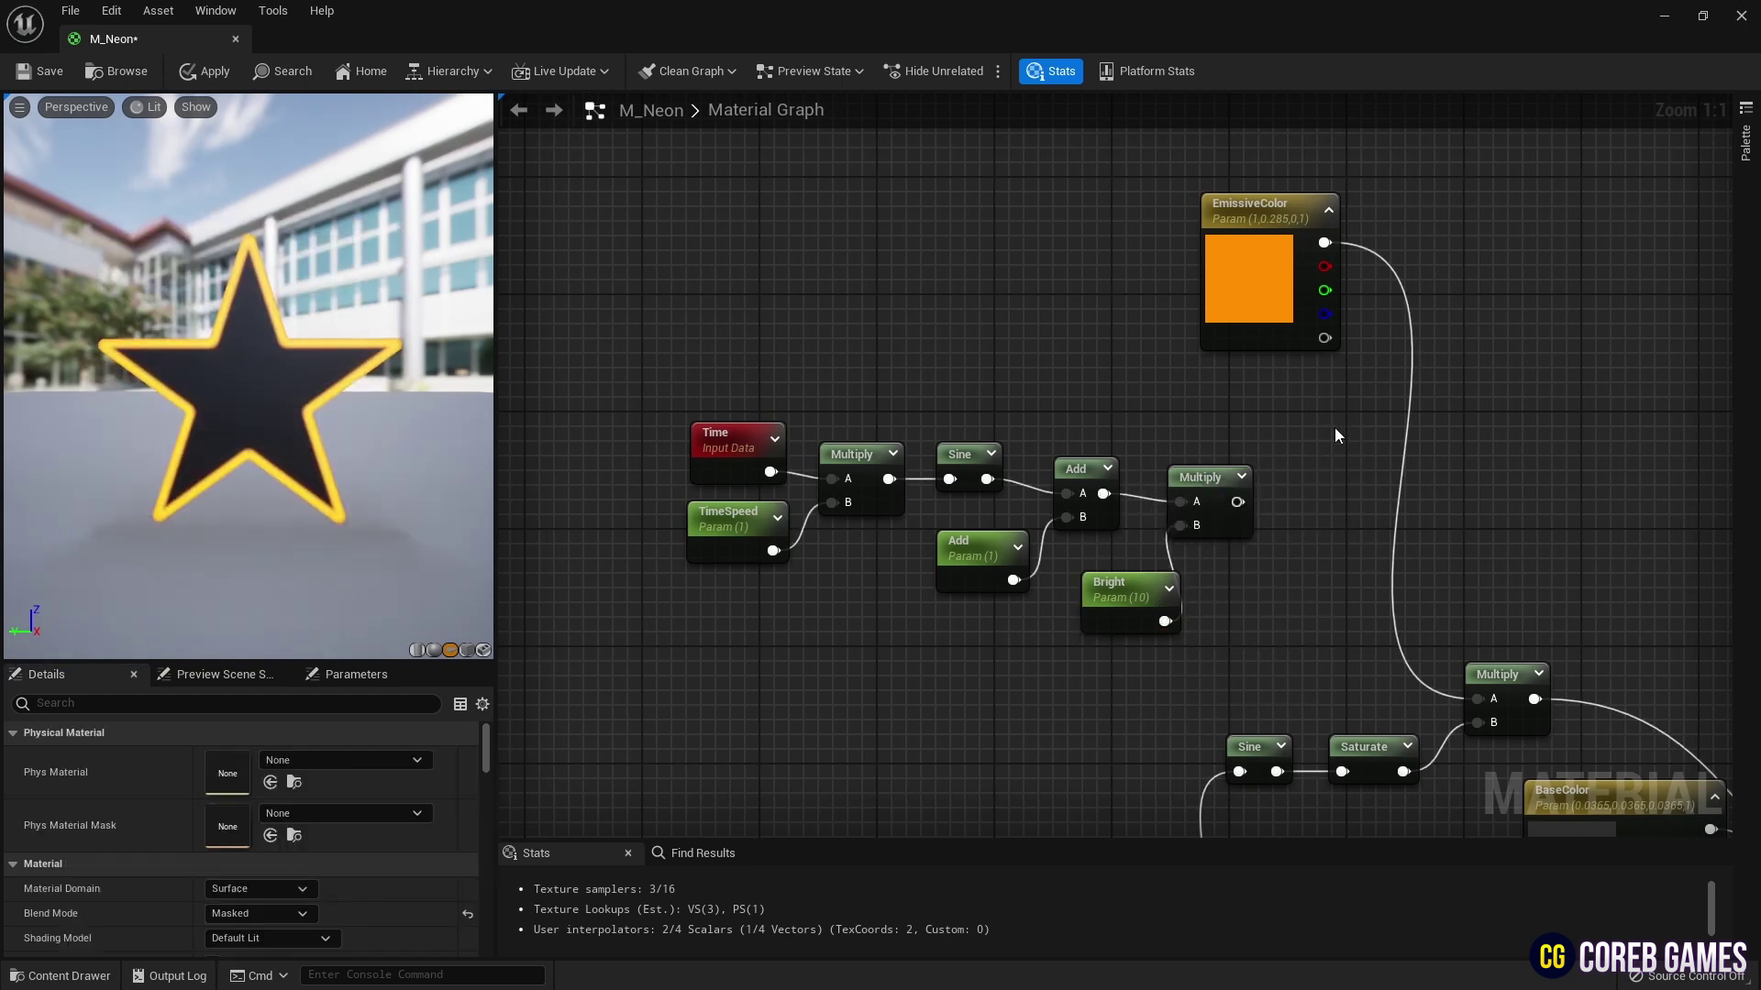
Add another Multiply node with EmissiveColor feeding A and the Bright Multiply's output feeding B
{"action": "key", "text": "m"}
{"action": "left_click", "coordinate": [1338, 425]}
{"action": "left_click_drag", "start_coordinate": [1321, 242], "coordinate": [1354, 454]}
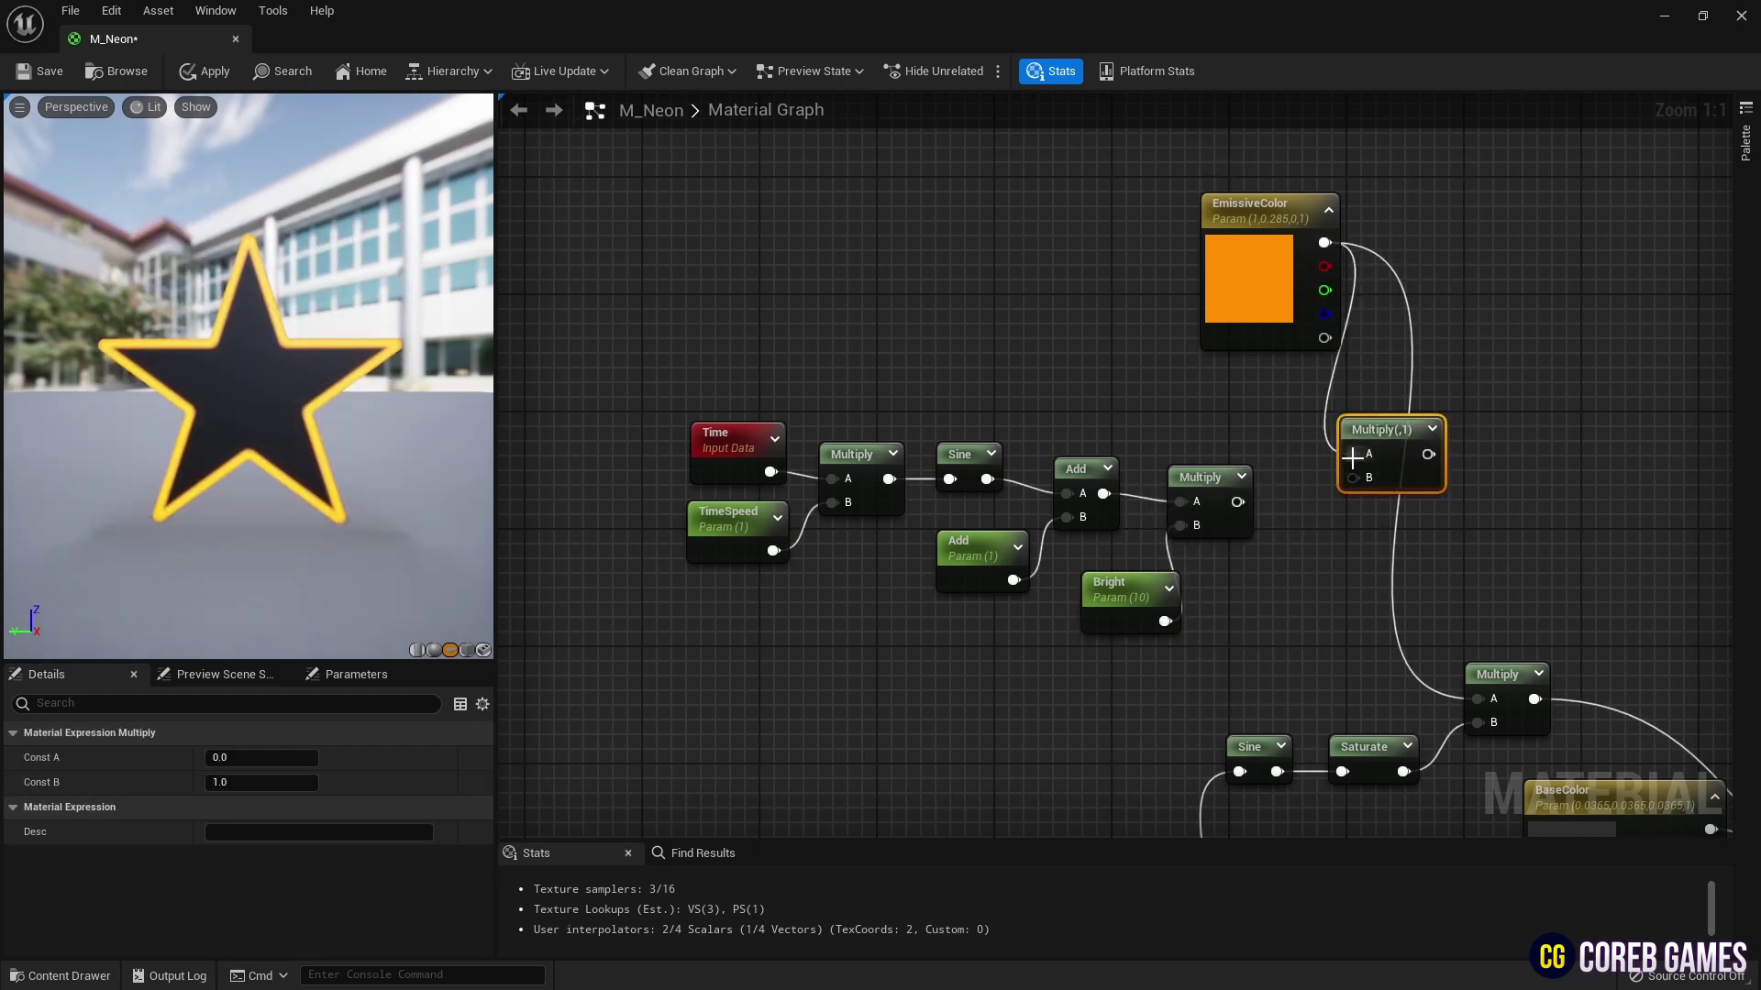
{"action": "left_click_drag", "start_coordinate": [1237, 502], "coordinate": [1240, 513]}
{"action": "left_click_drag", "start_coordinate": [1355, 480], "coordinate": [1355, 479]}
{"action": "right_click_drag", "start_coordinate": [1356, 479], "coordinate": [1263, 443]}
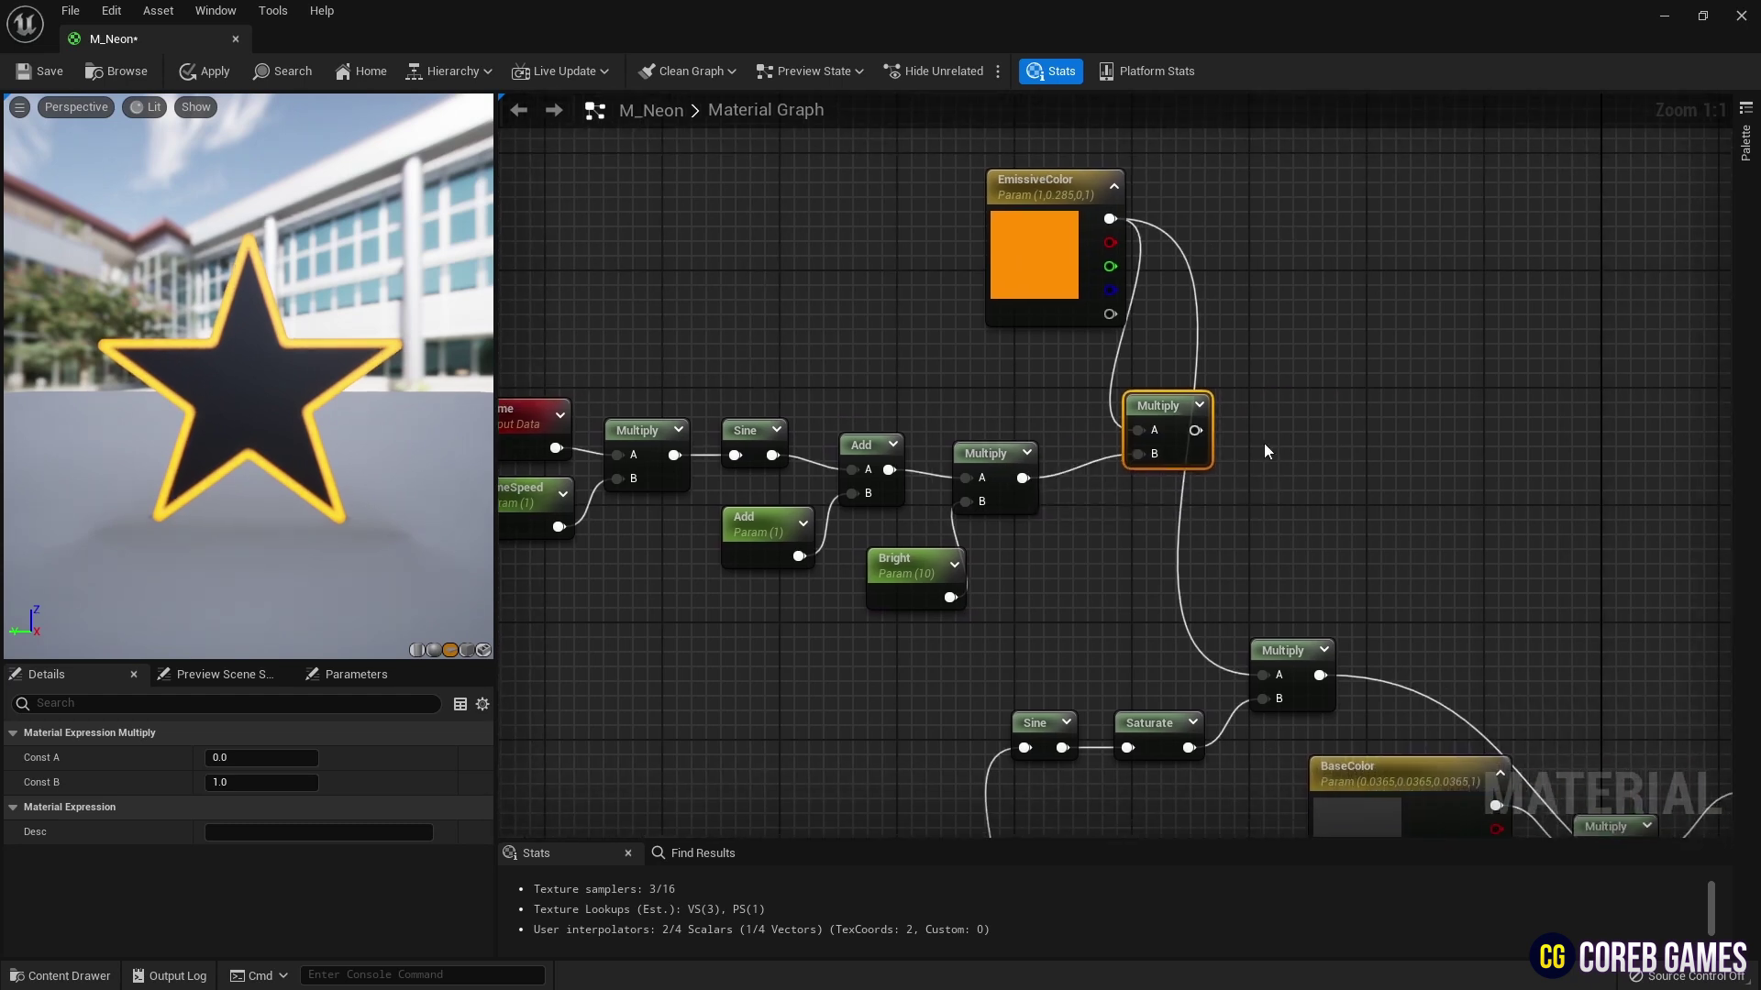
Connect the EmissiveColor Multiply's output to the A input of the Multiply fed by Saturate, replacing the direct EmissiveColor link
{"action": "right_click", "coordinate": [1164, 406]}
{"action": "left_click", "coordinate": [1275, 370]}
{"action": "left_click_drag", "start_coordinate": [1195, 431], "coordinate": [1266, 675]}
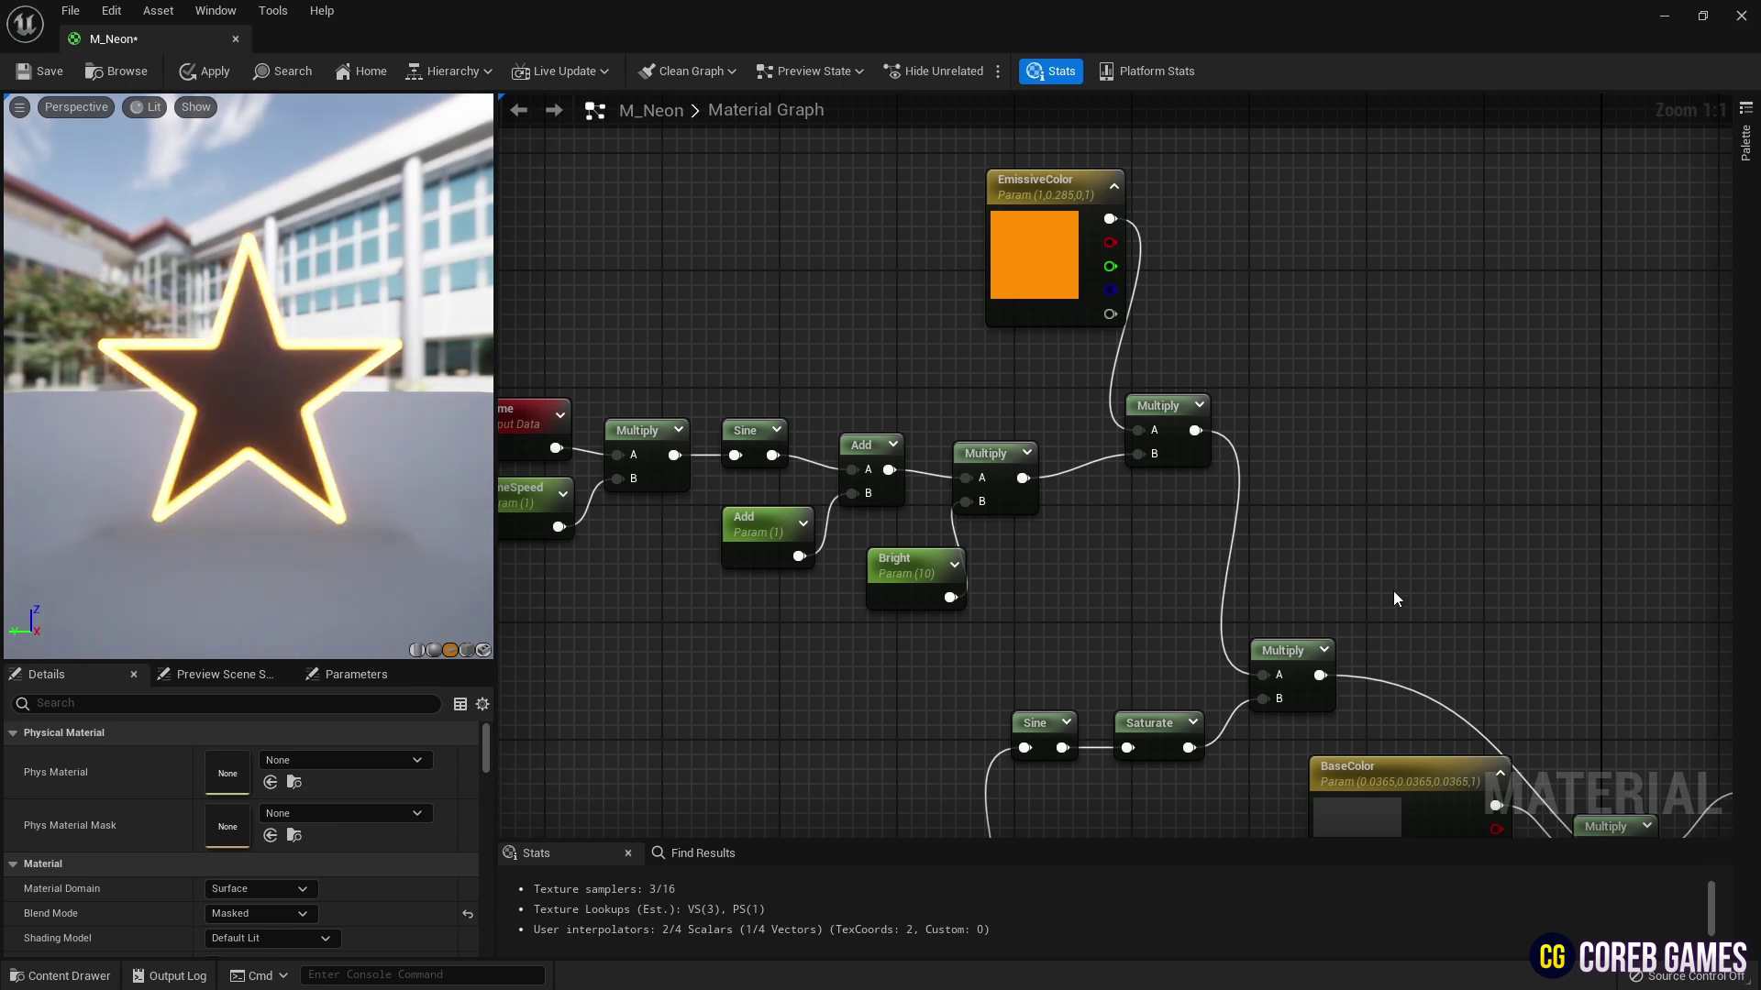
Save the M_Neon material and close its editor
{"action": "scroll", "coordinate": [1394, 590], "scroll_direction": "down", "scroll_amount": 2}
{"action": "right_click_drag", "start_coordinate": [1394, 591], "coordinate": [1327, 399]}
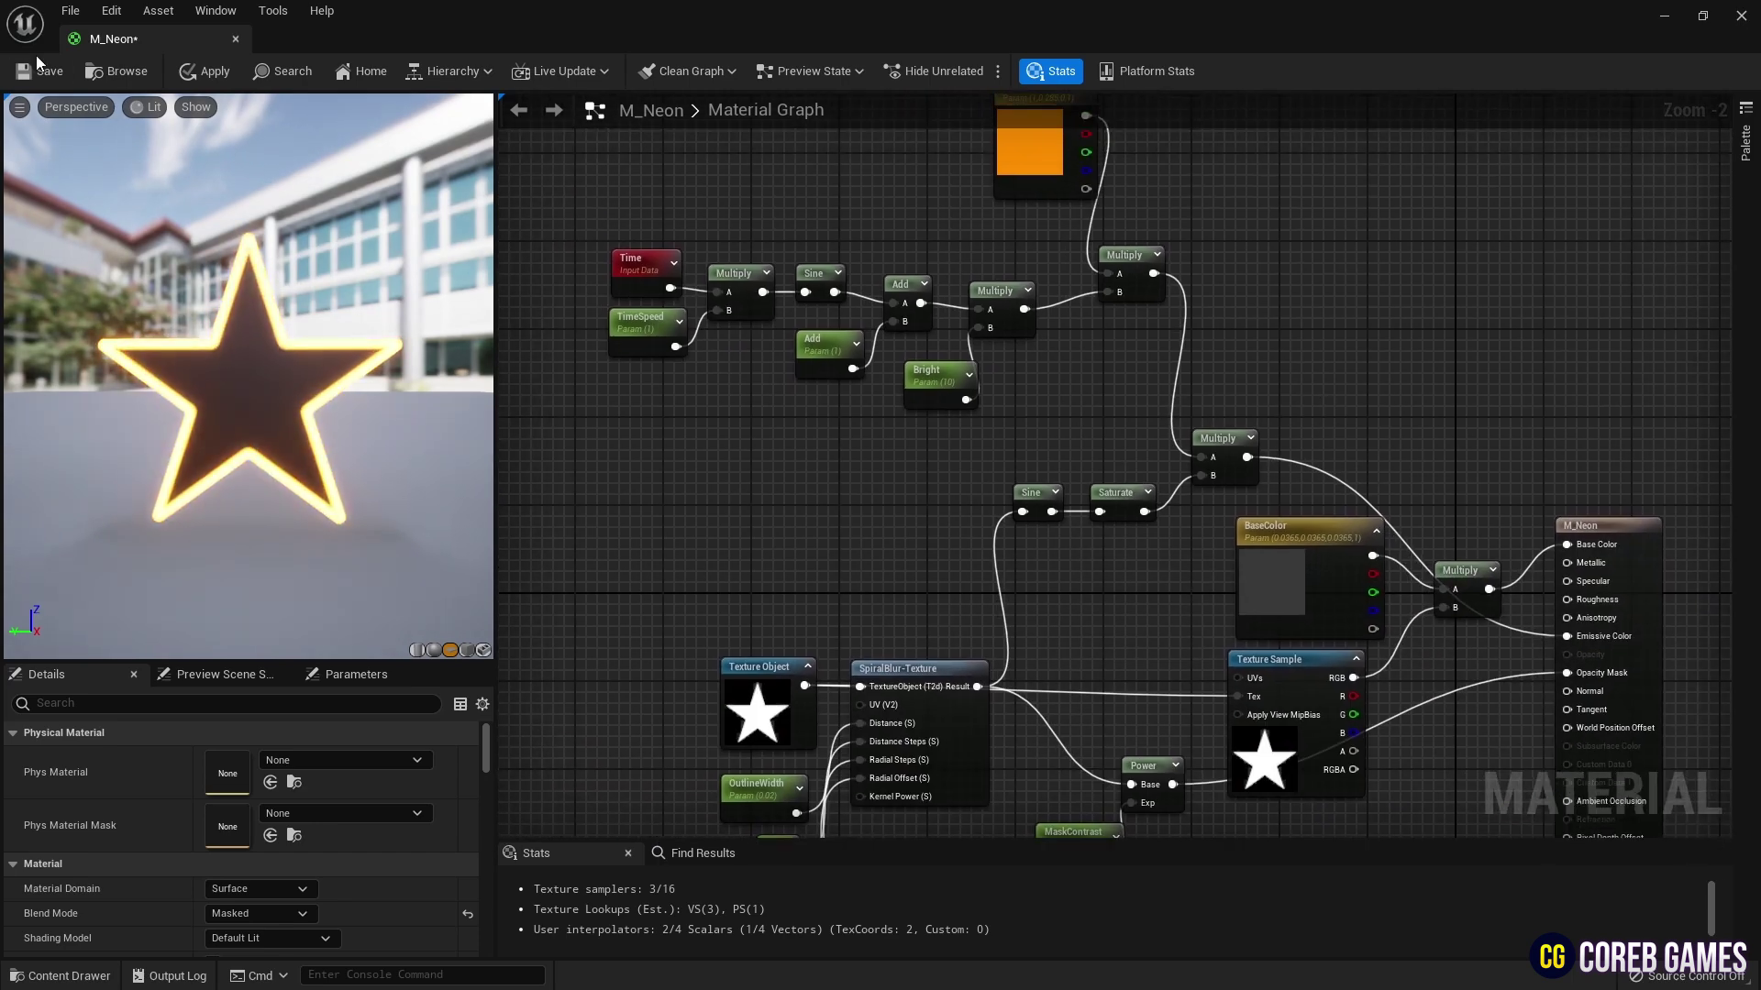
{"action": "left_click", "coordinate": [43, 73]}
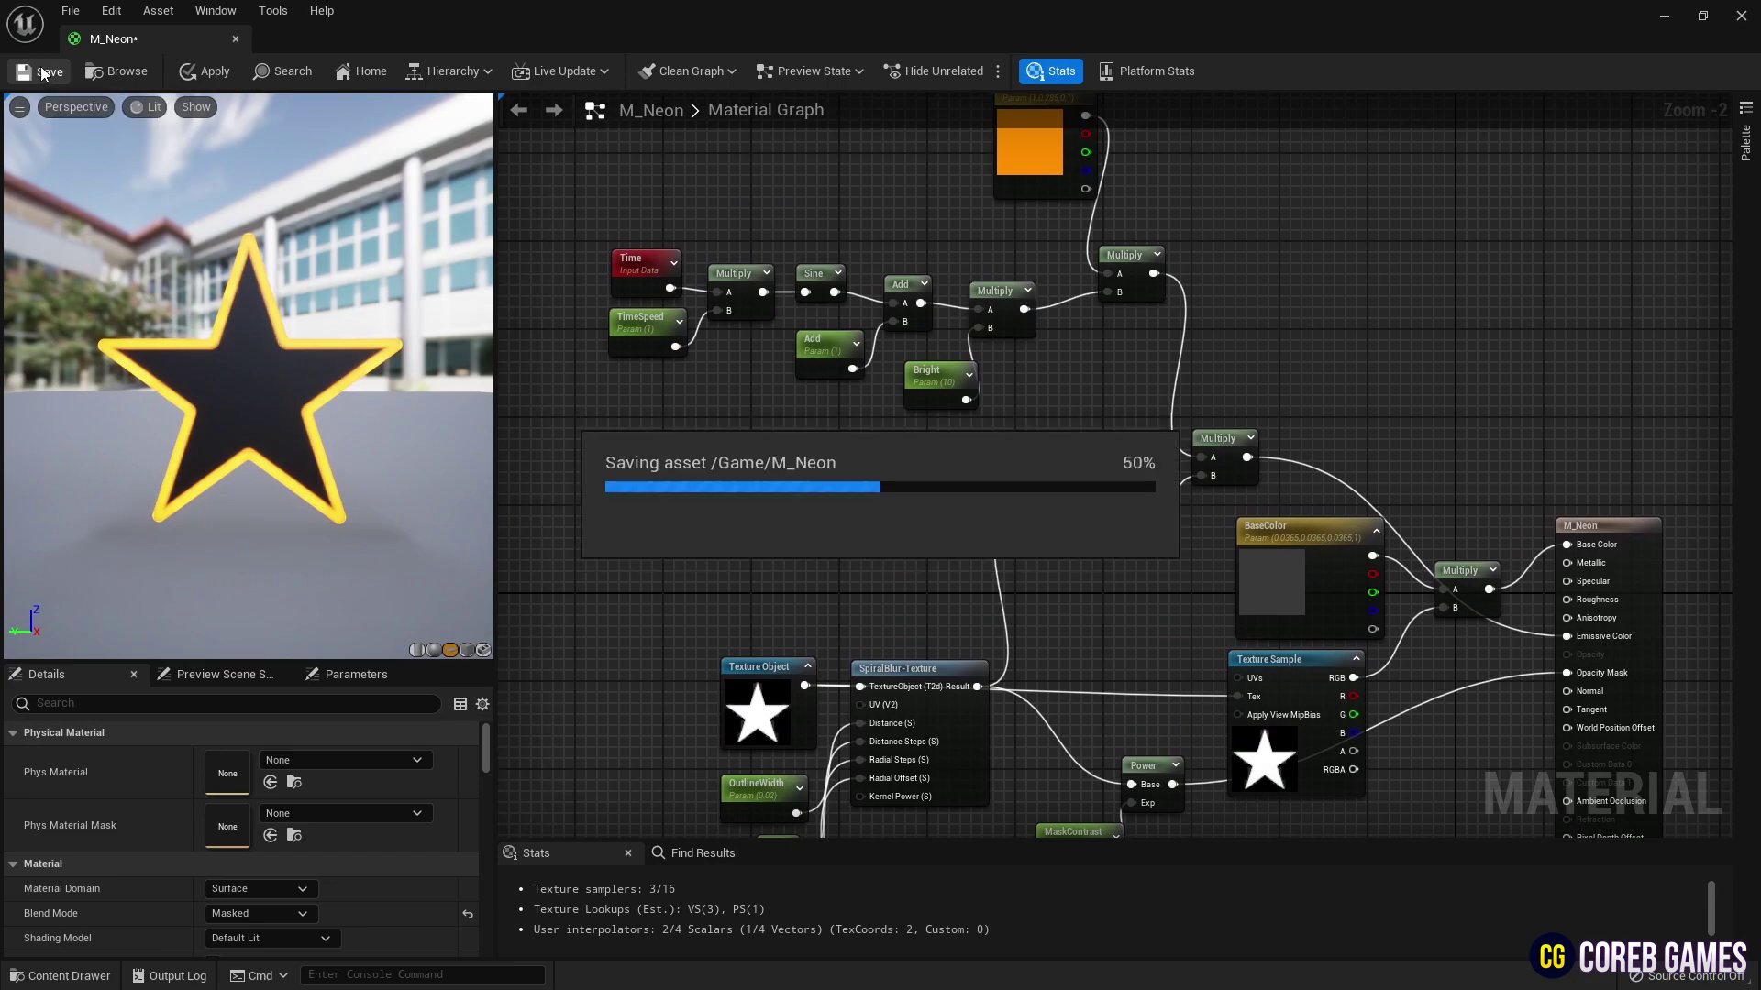
{"action": "left_click", "coordinate": [235, 38]}
Create a material instance from M_Neon in the Content folder, keeping the name M_Neon_Inst
{"action": "left_click", "coordinate": [59, 976]}
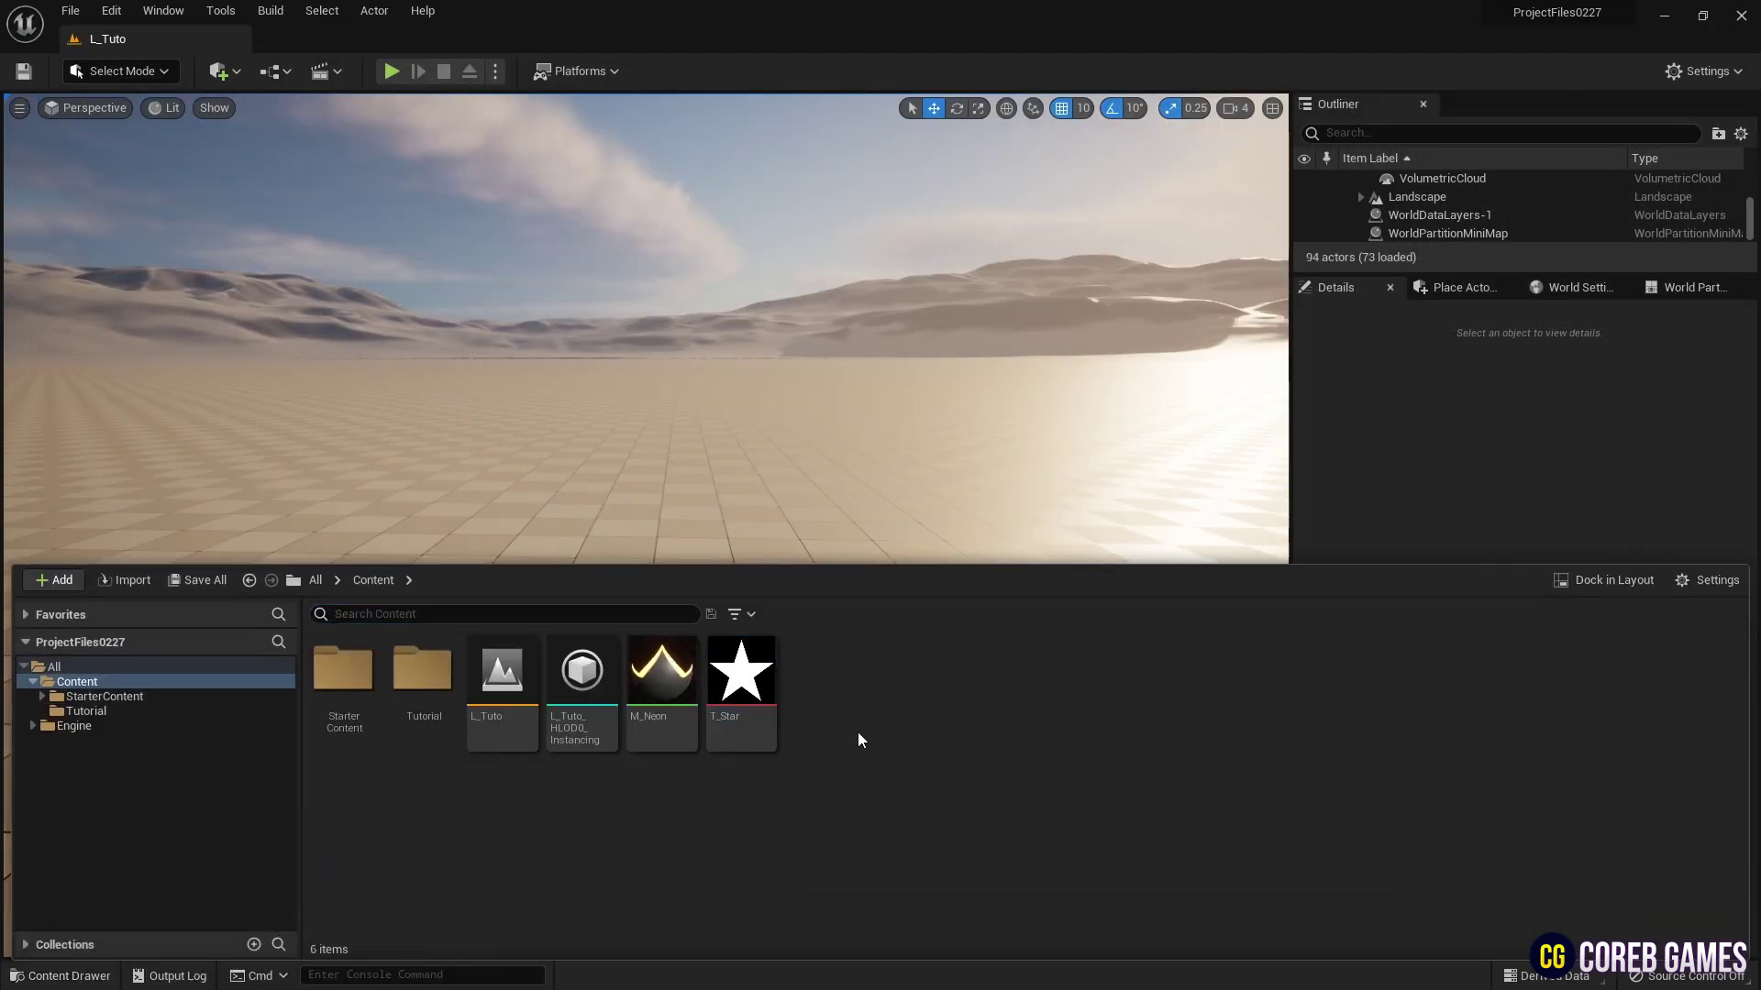
{"action": "right_click", "coordinate": [645, 683]}
{"action": "left_click", "coordinate": [774, 277]}
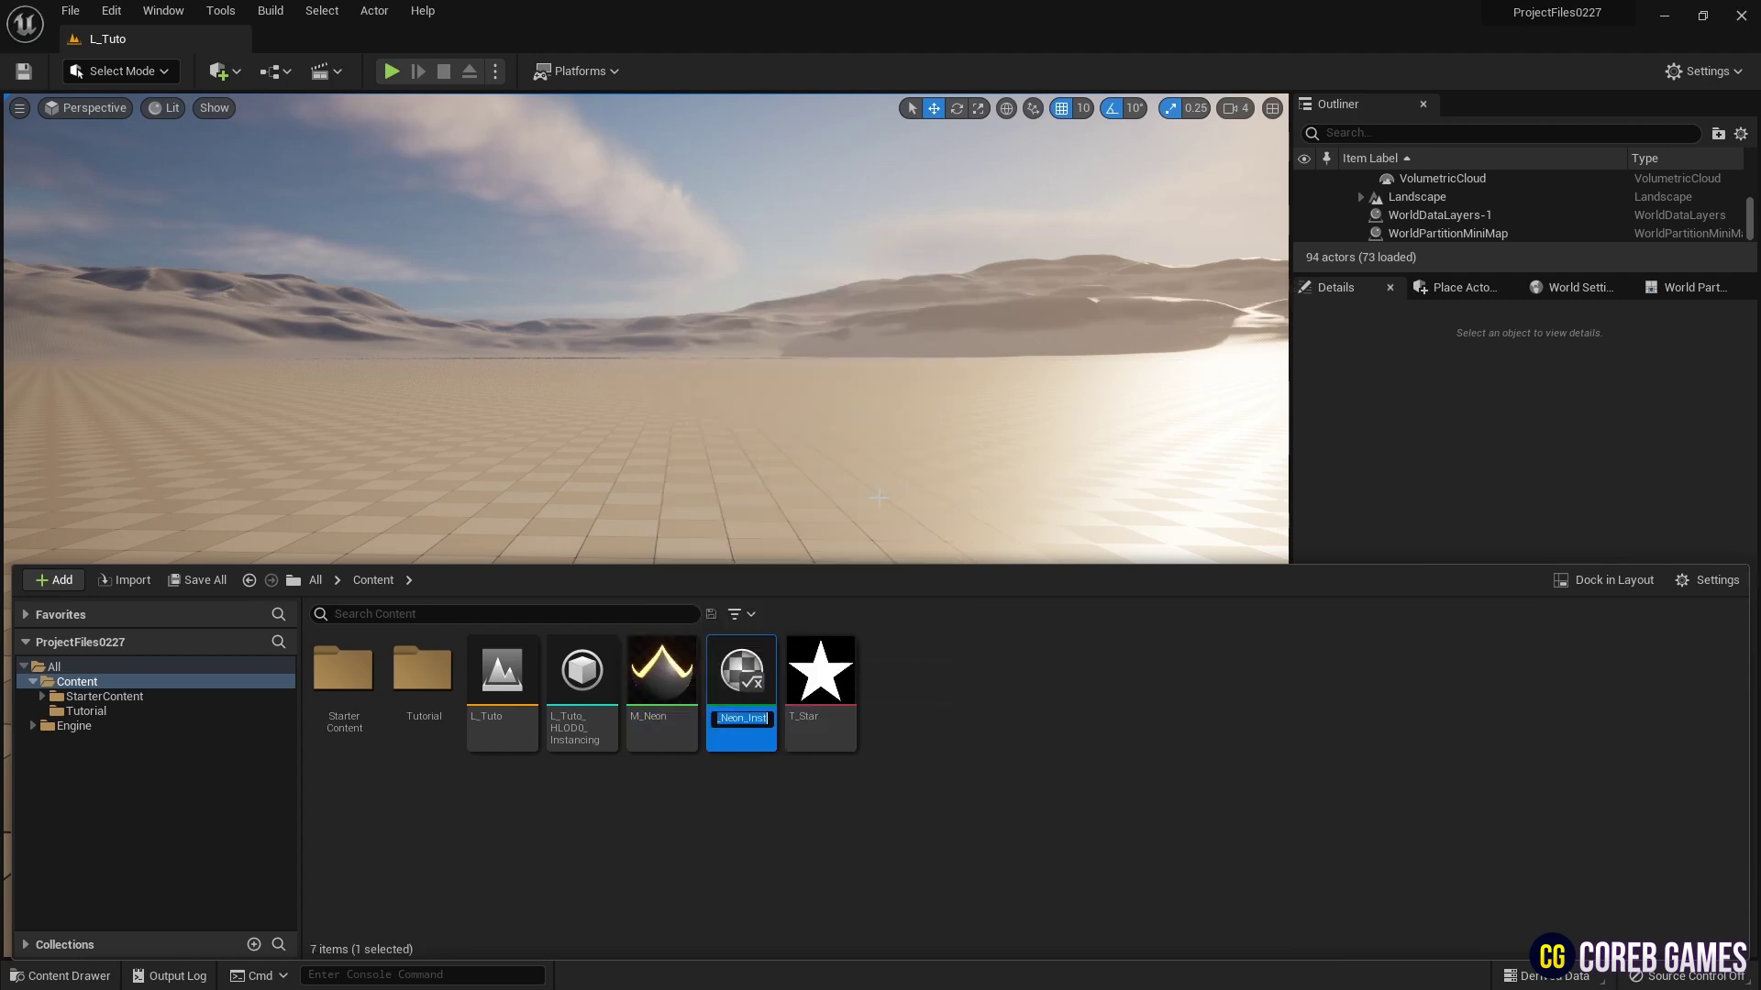
{"action": "key", "text": "Return"}
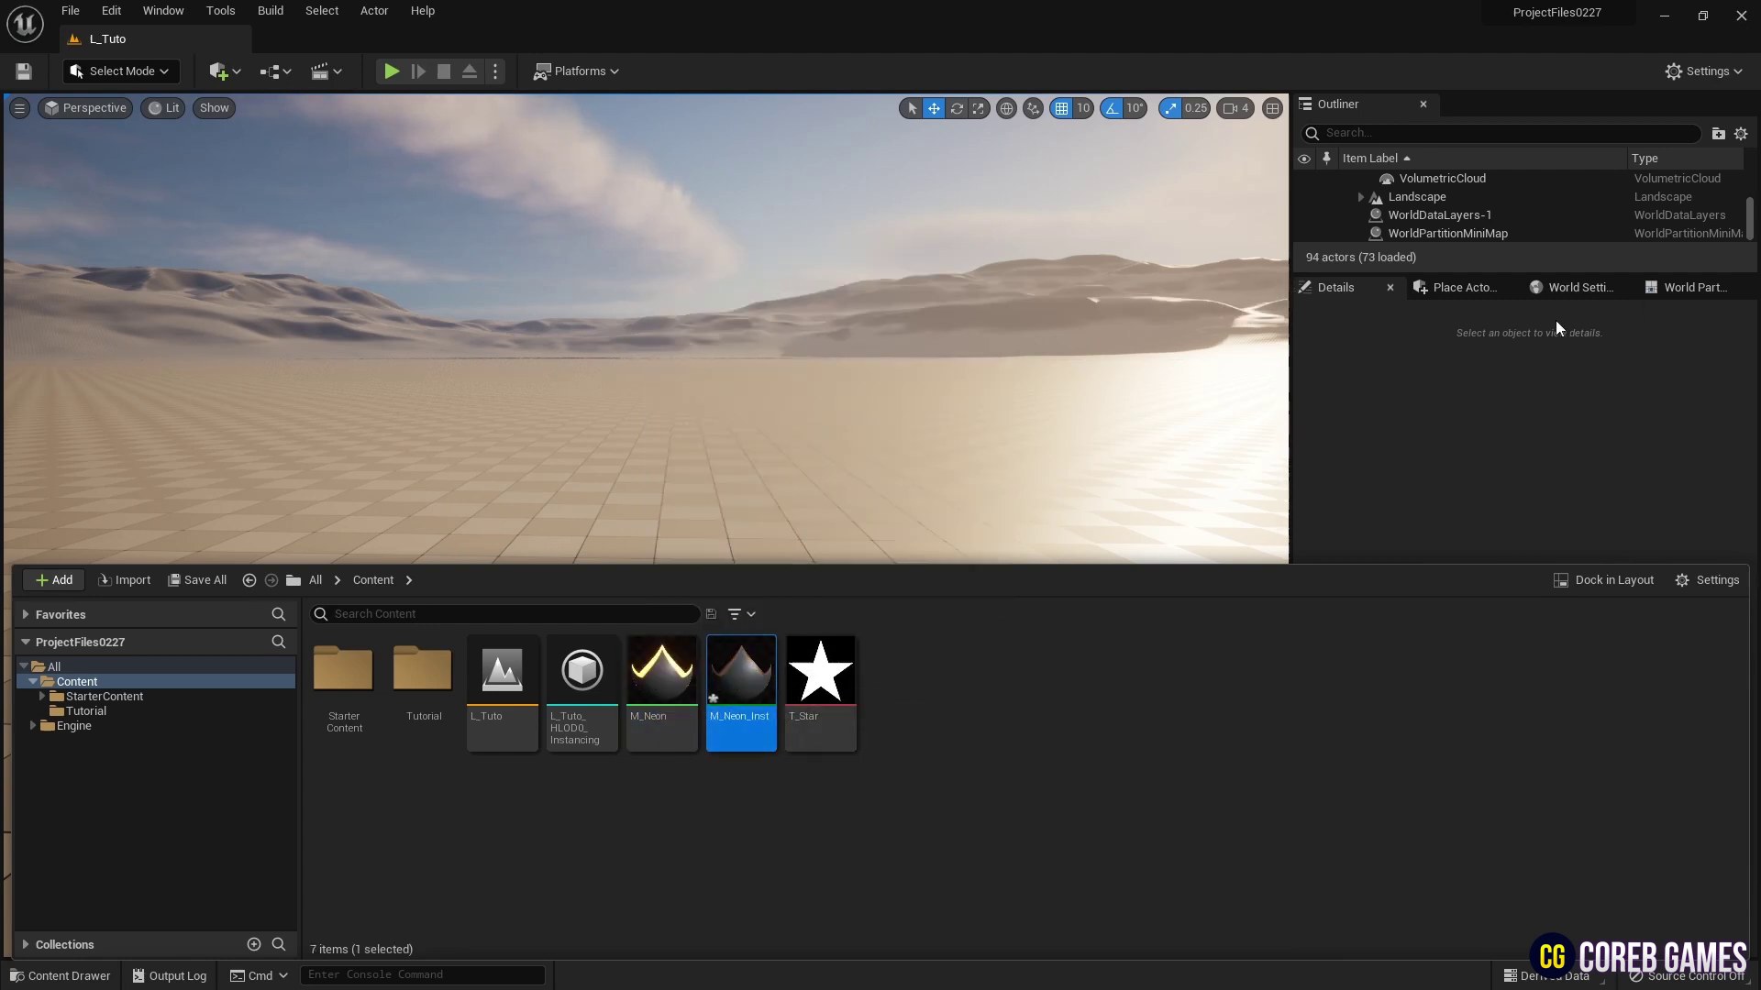
Place a Plane shape in the level and rotate it upright to about -70° around the X axis
{"action": "left_click", "coordinate": [1465, 289]}
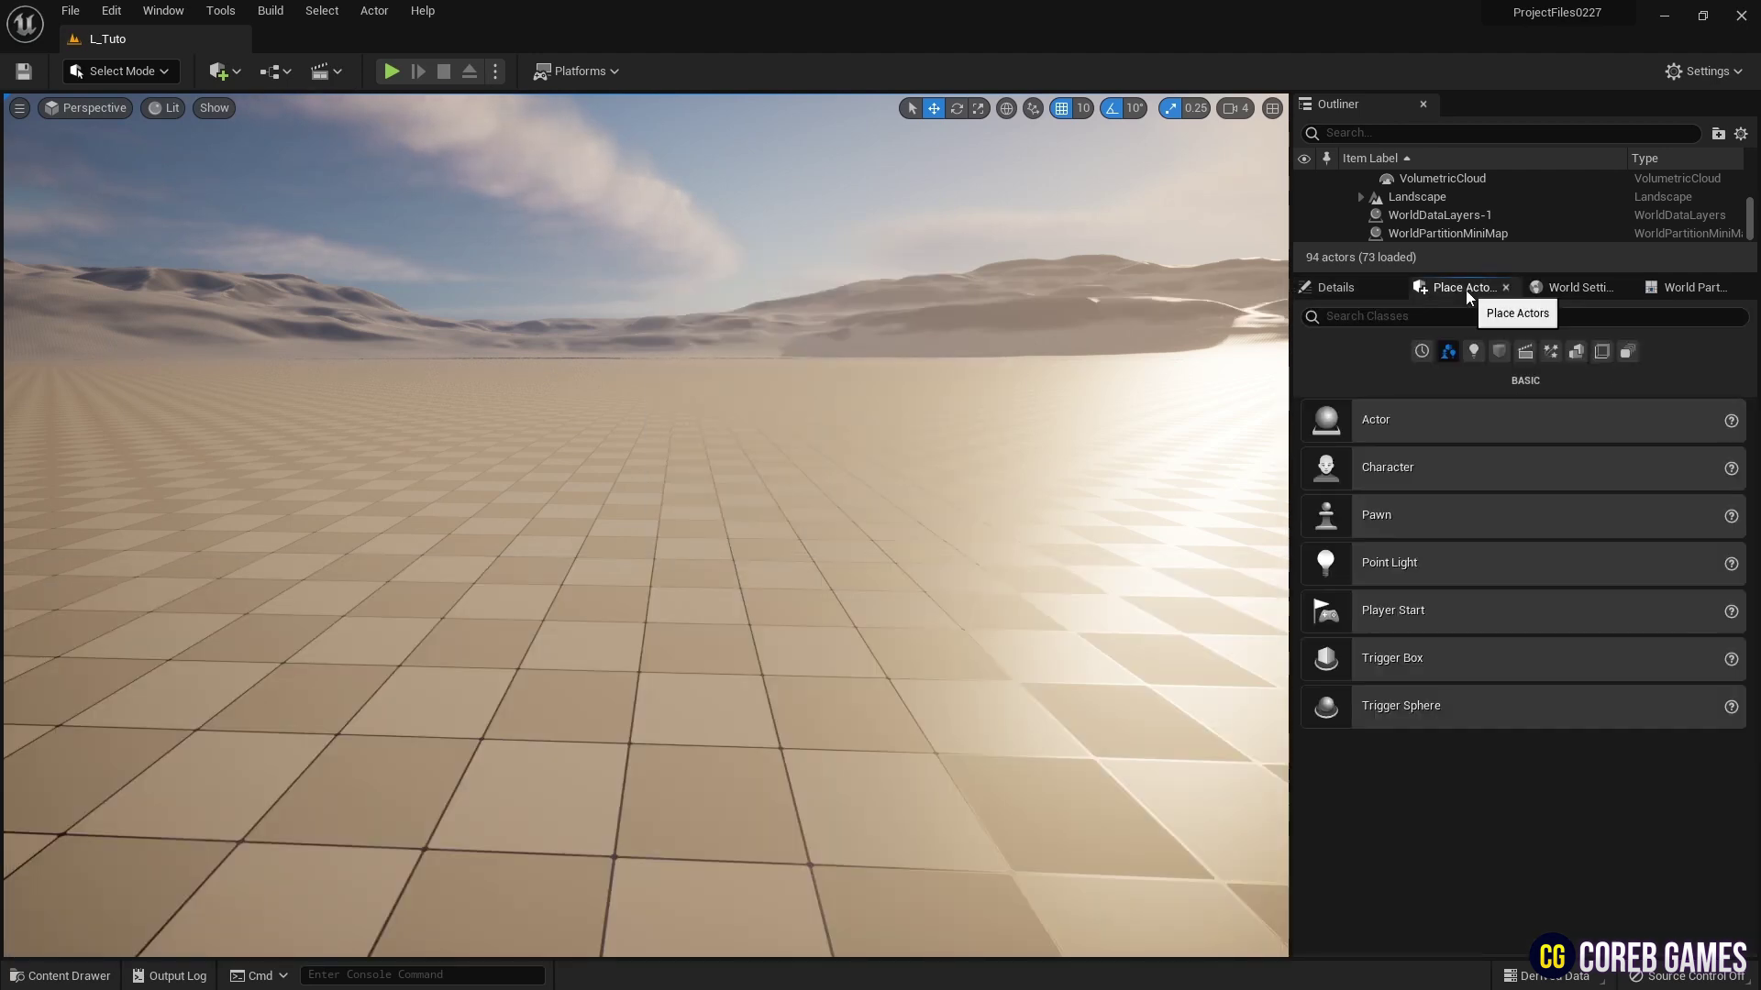
{"action": "left_click", "coordinate": [1500, 351]}
{"action": "left_click_drag", "start_coordinate": [1439, 618], "coordinate": [539, 434]}
{"action": "left_click", "coordinate": [1365, 288]}
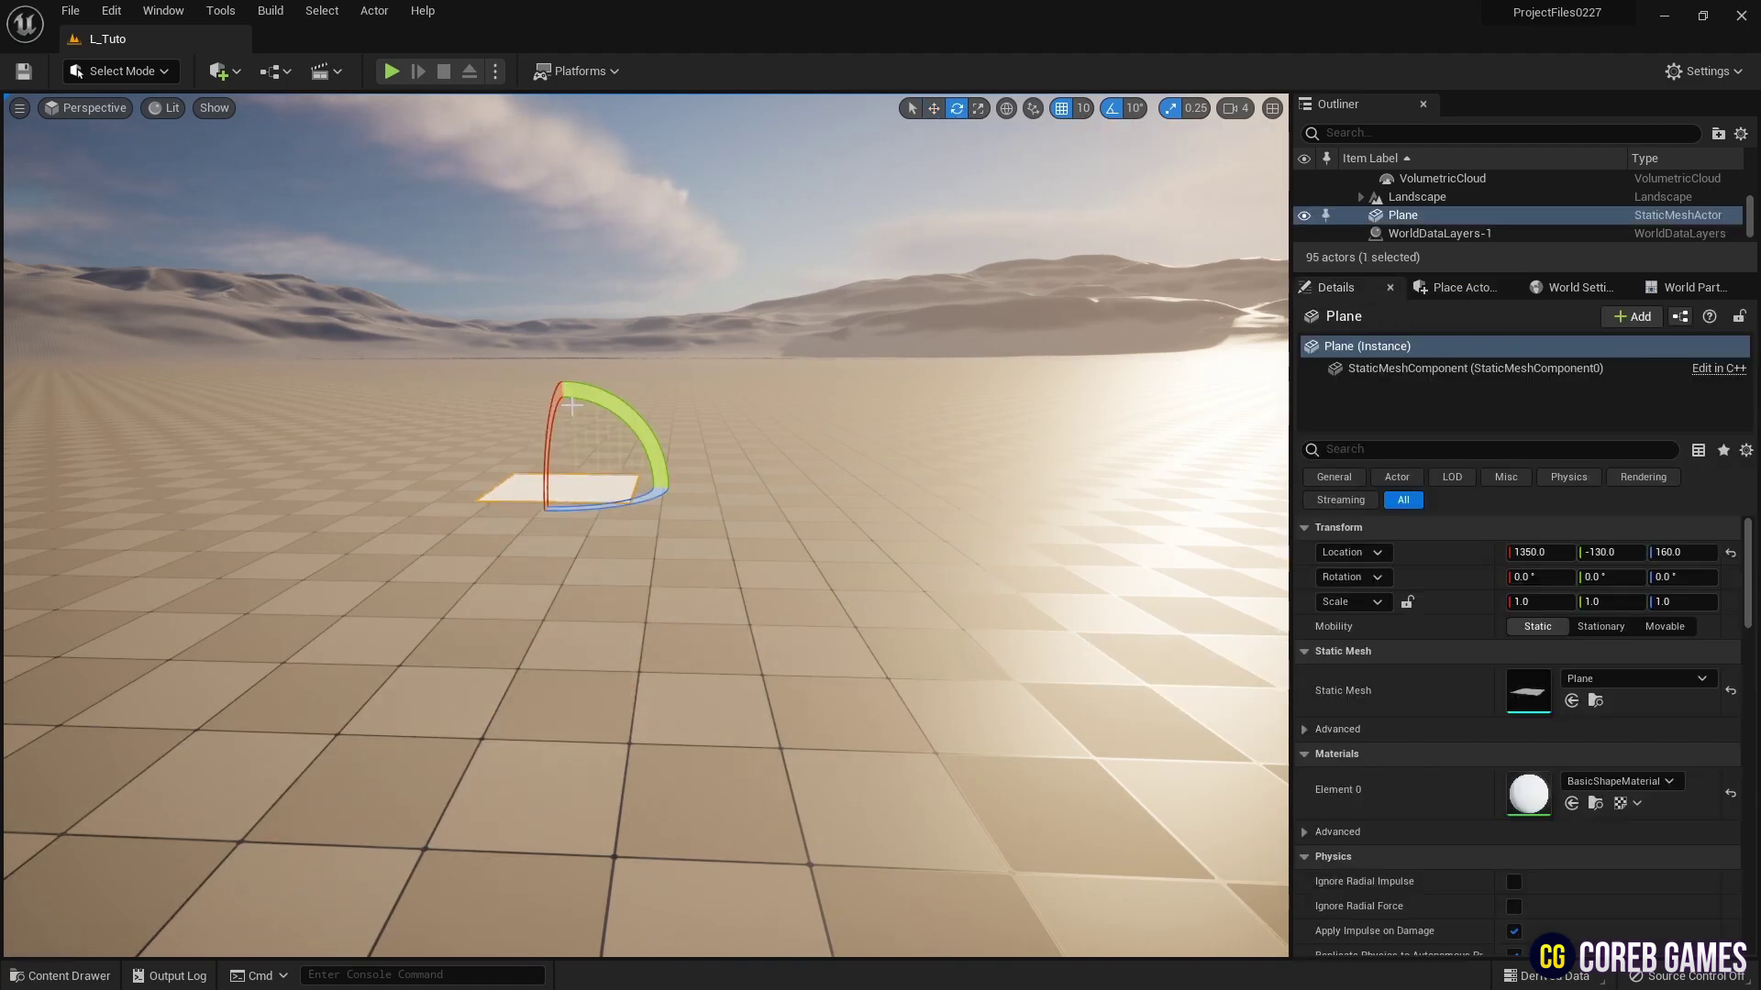
{"action": "left_click_drag", "start_coordinate": [572, 405], "coordinate": [550, 476]}
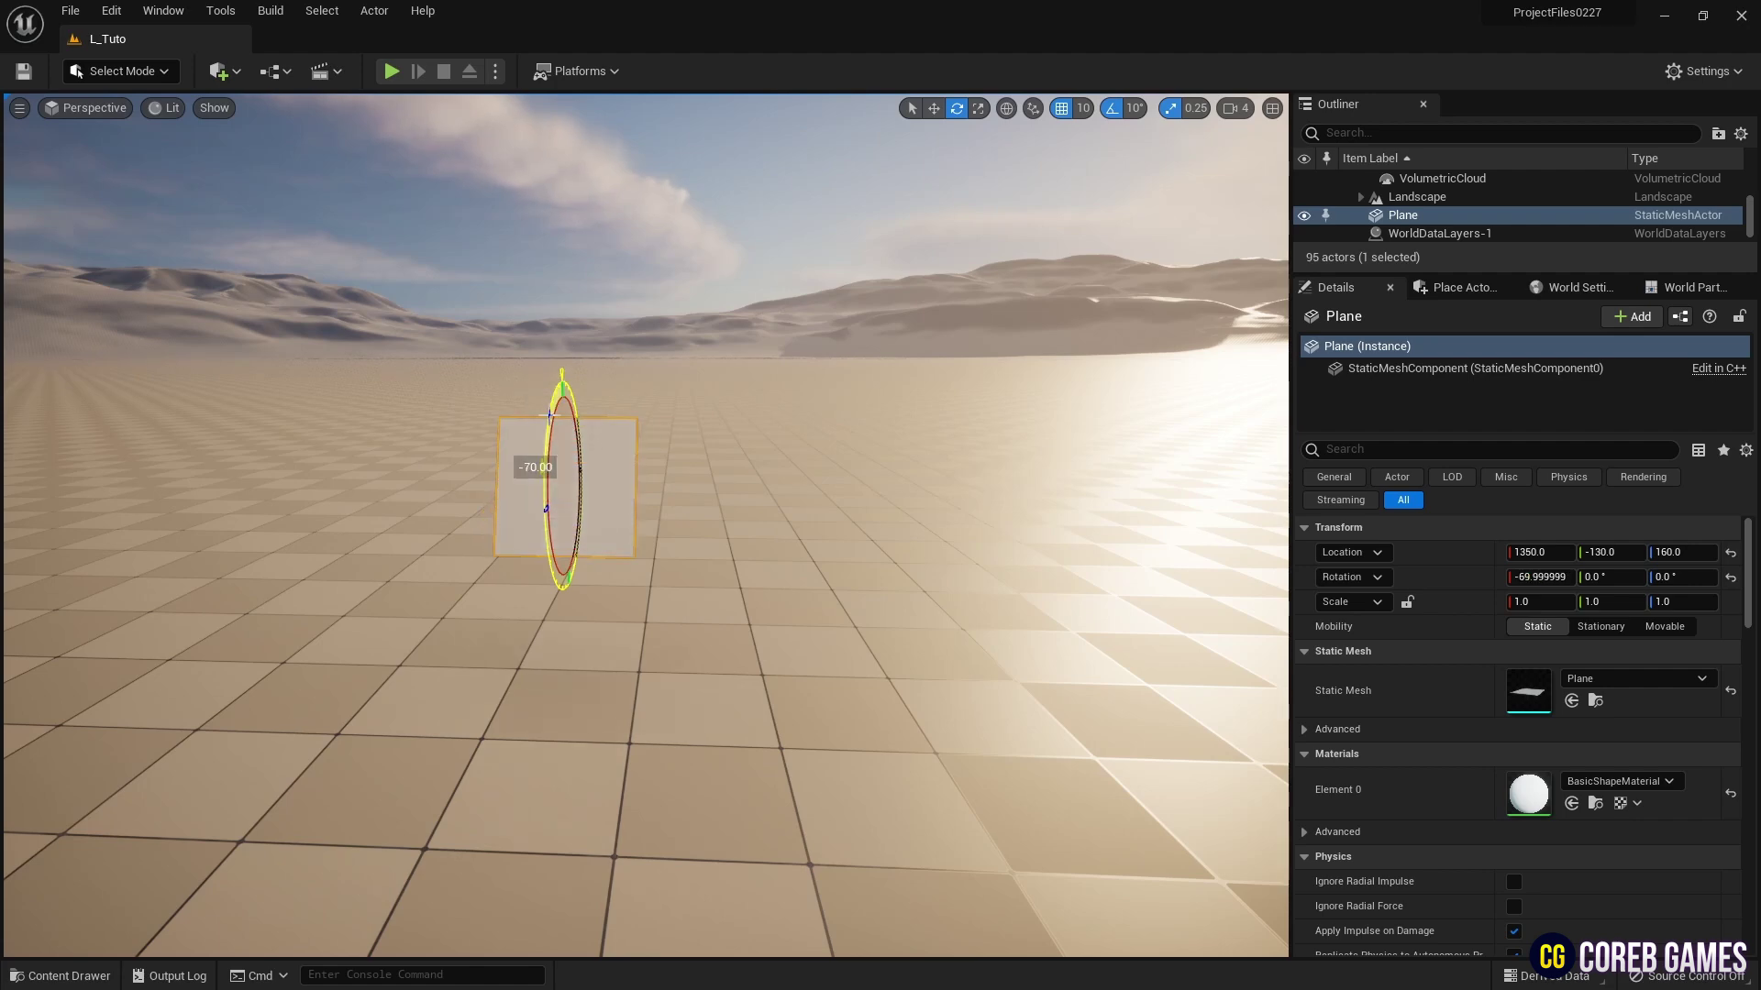
{"action": "left_click_drag", "start_coordinate": [551, 415], "coordinate": [563, 410]}
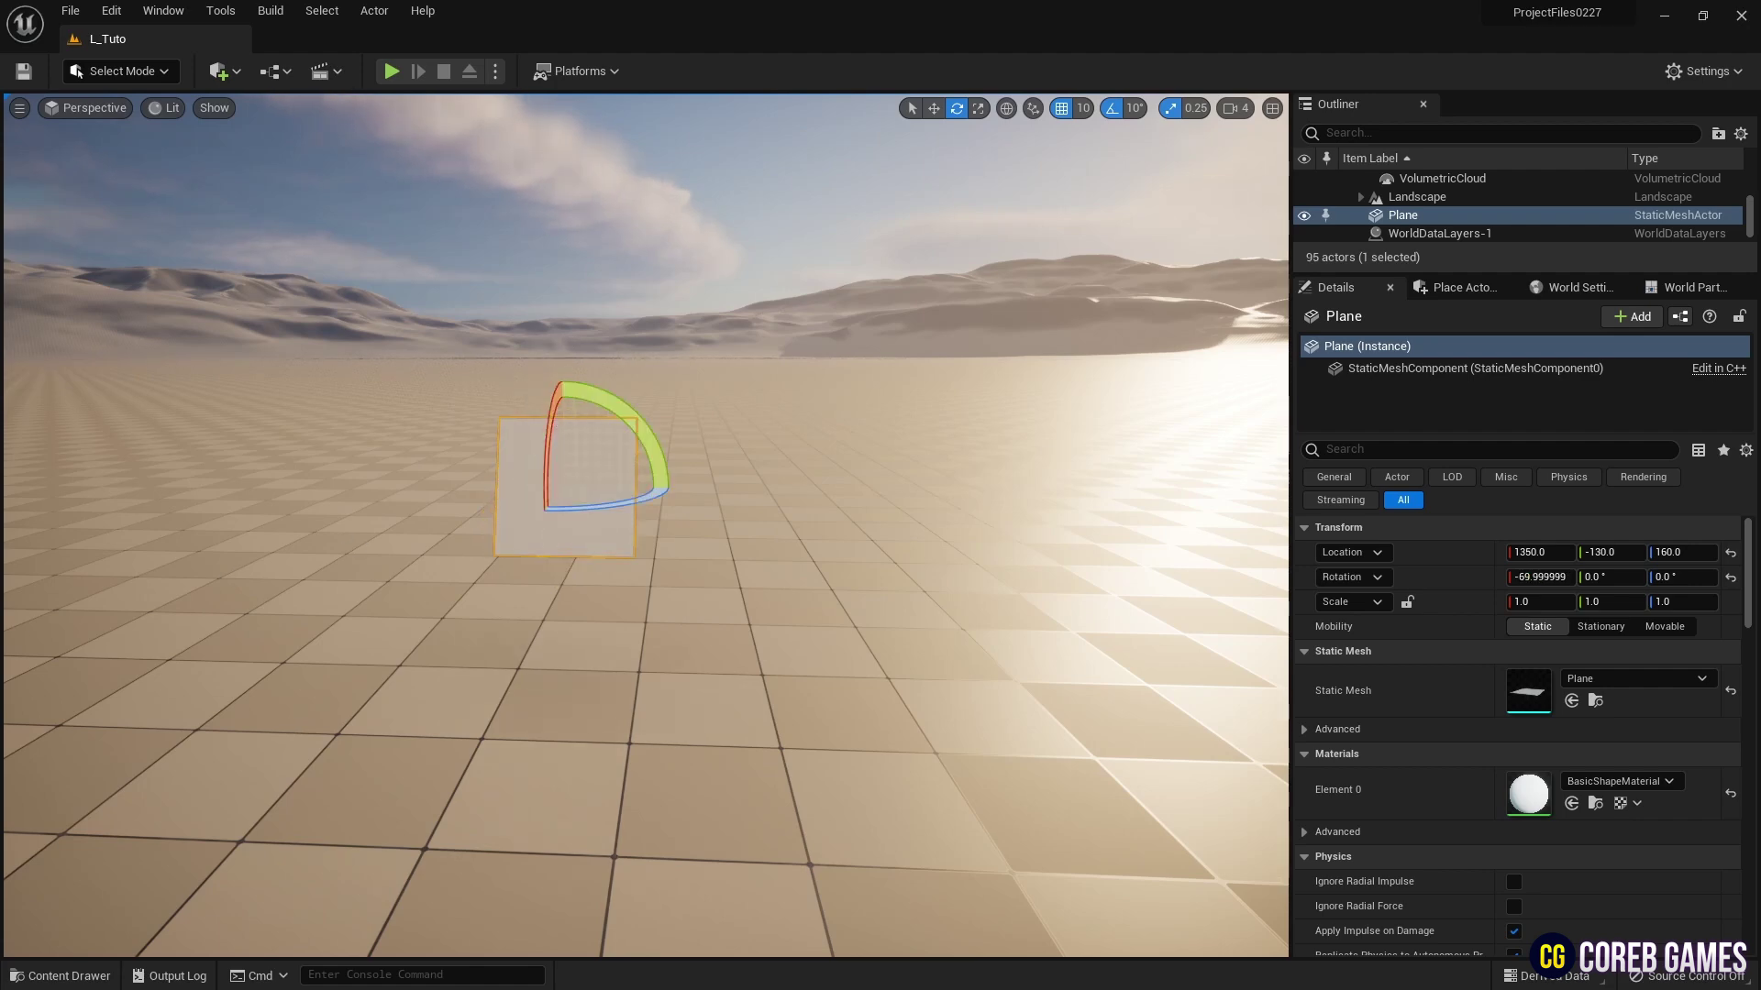
Set the plane's scale to 2 in both X and Y
{"action": "left_click", "coordinate": [83, 970]}
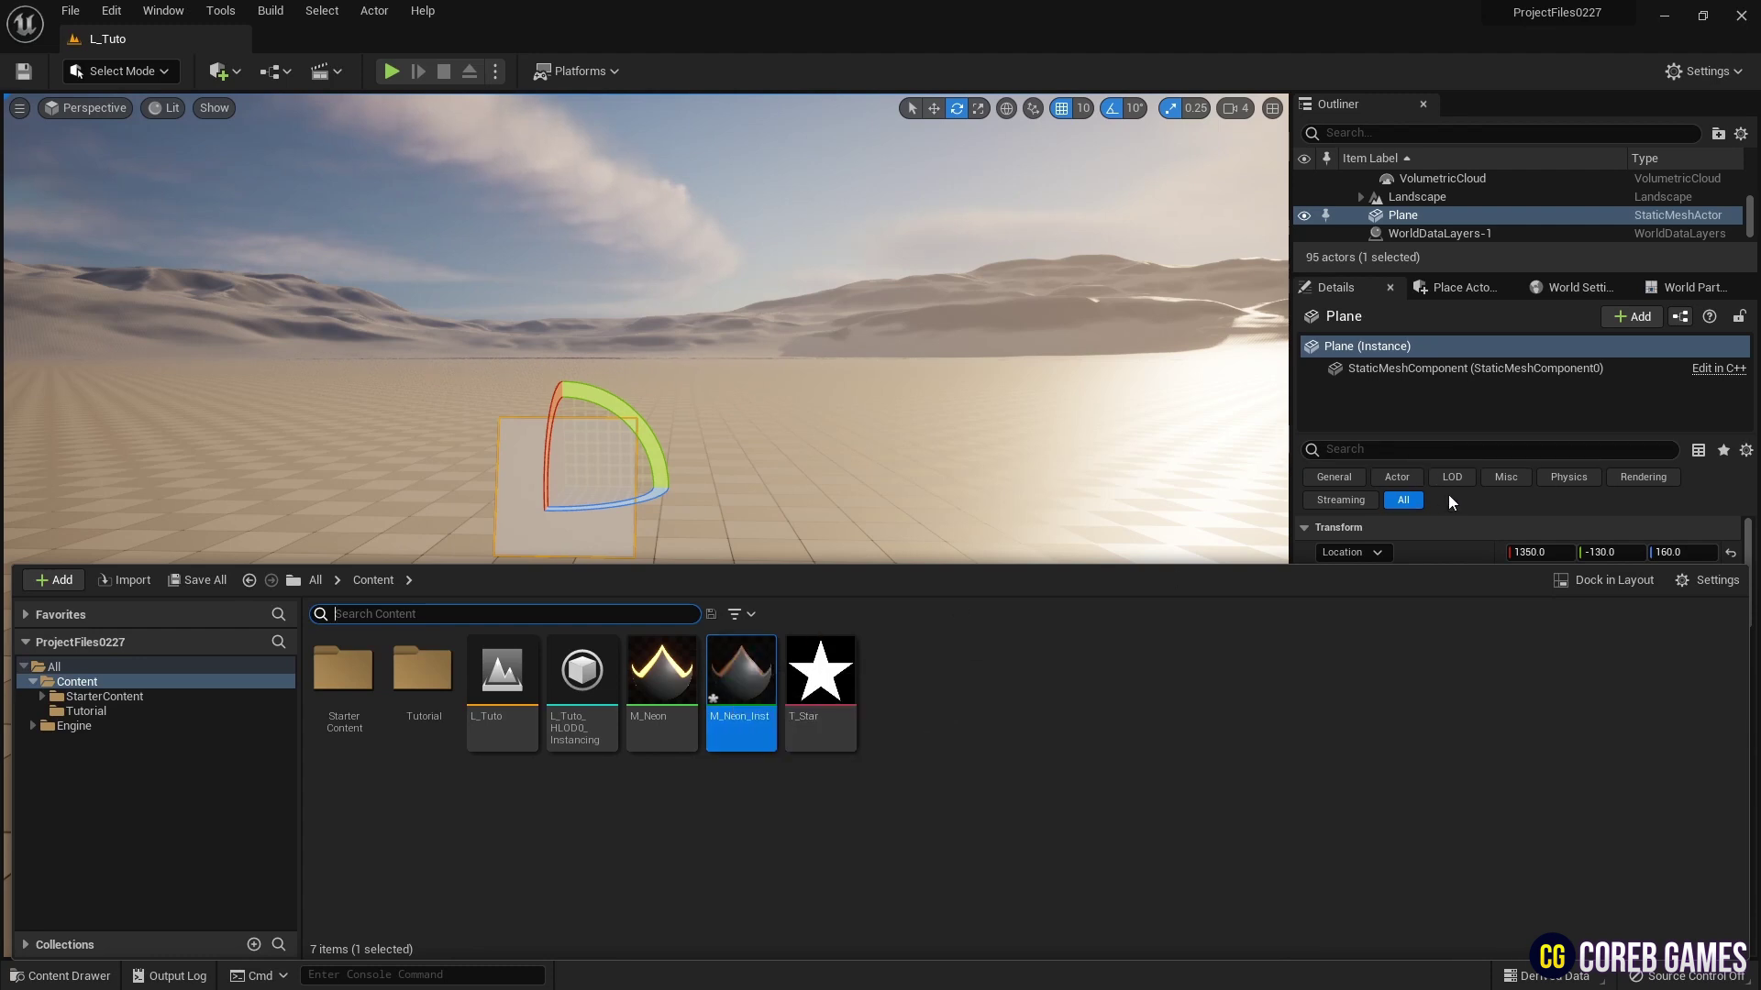
{"action": "left_click", "coordinate": [1480, 525]}
{"action": "left_click", "coordinate": [1560, 602]}
{"action": "type", "text": "2"}
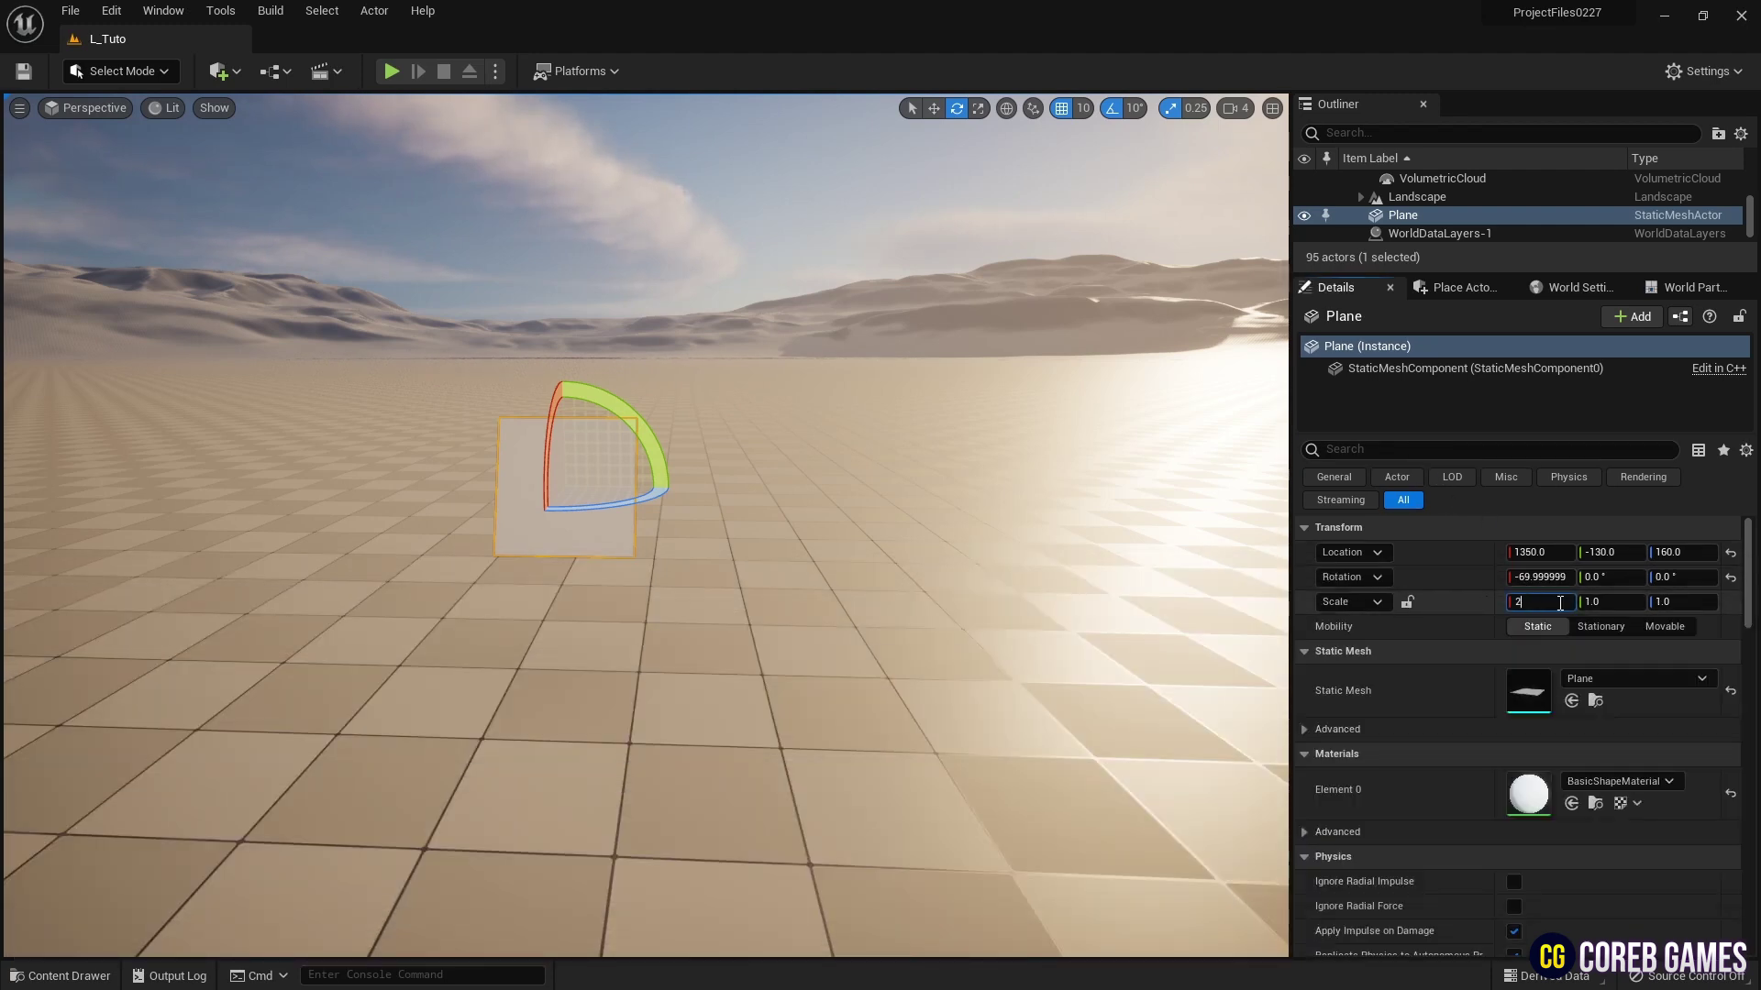
{"action": "key", "text": "Tab"}
{"action": "type", "text": "2"}
{"action": "key", "text": "Return"}
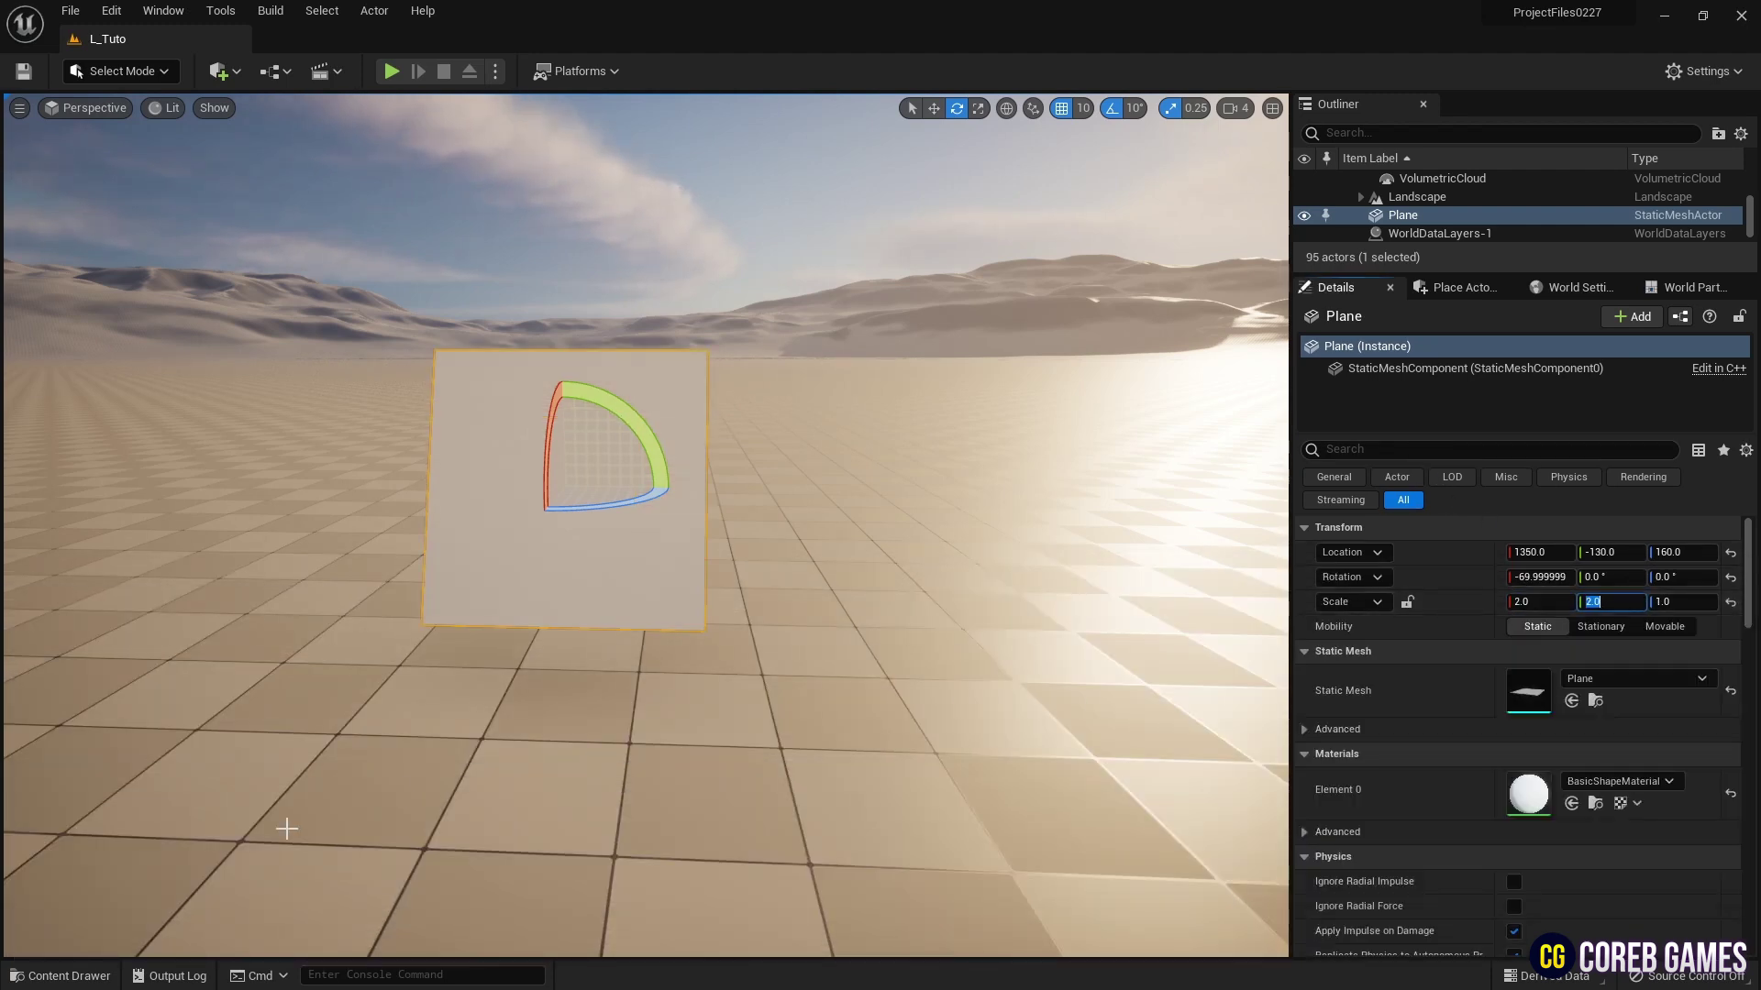
Save all modified content in the project
{"action": "left_click", "coordinate": [70, 977]}
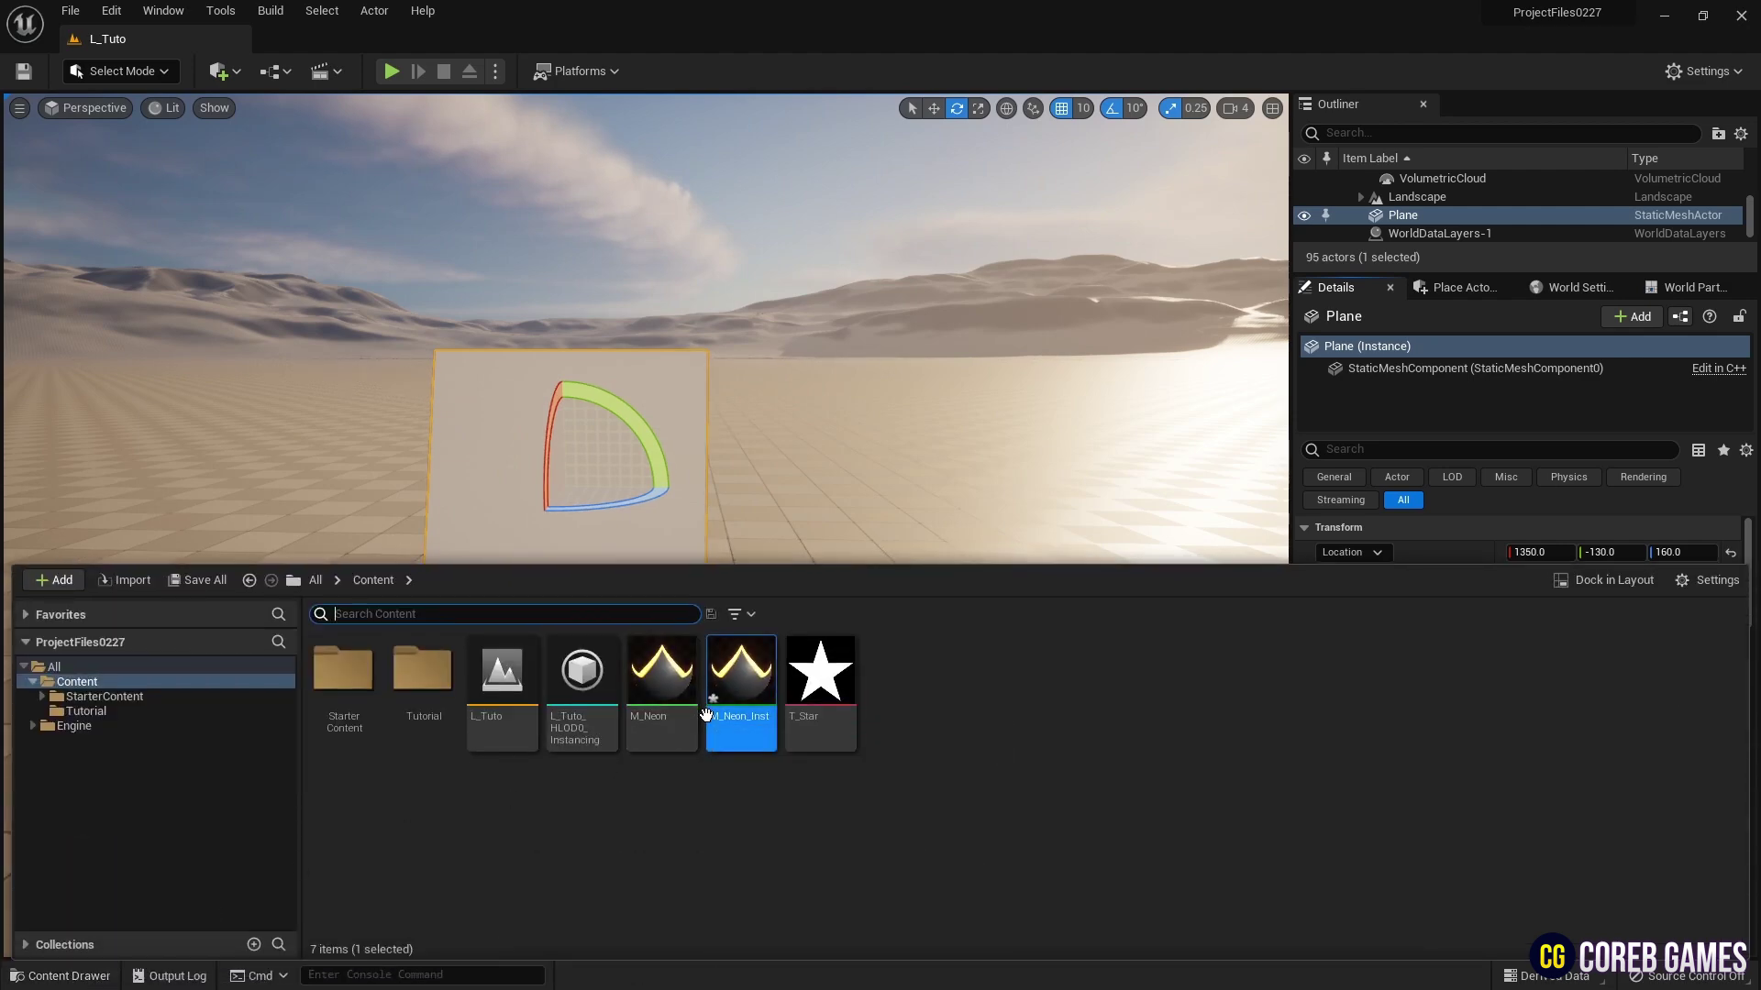
{"action": "left_click", "coordinate": [198, 579]}
{"action": "left_click", "coordinate": [1025, 709]}
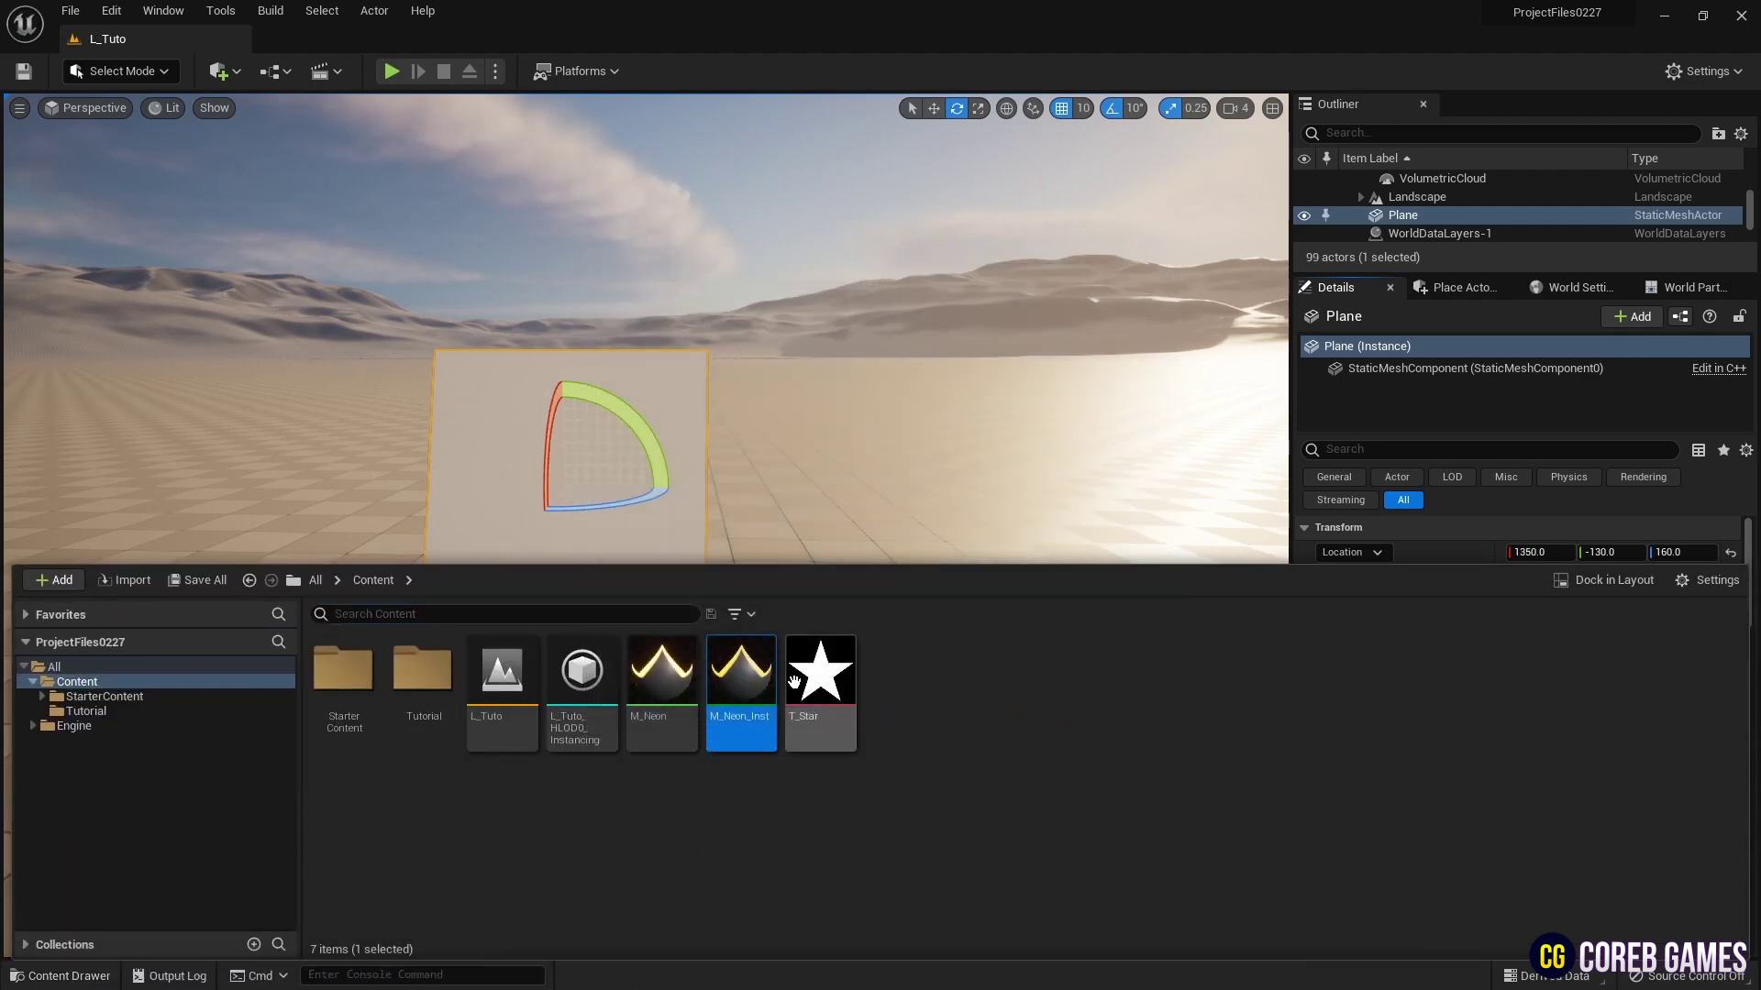
Apply M_Neon_Inst to the plane and rotate the plane to 40° around Y so the star points up
{"action": "left_click_drag", "start_coordinate": [749, 676], "coordinate": [523, 430]}
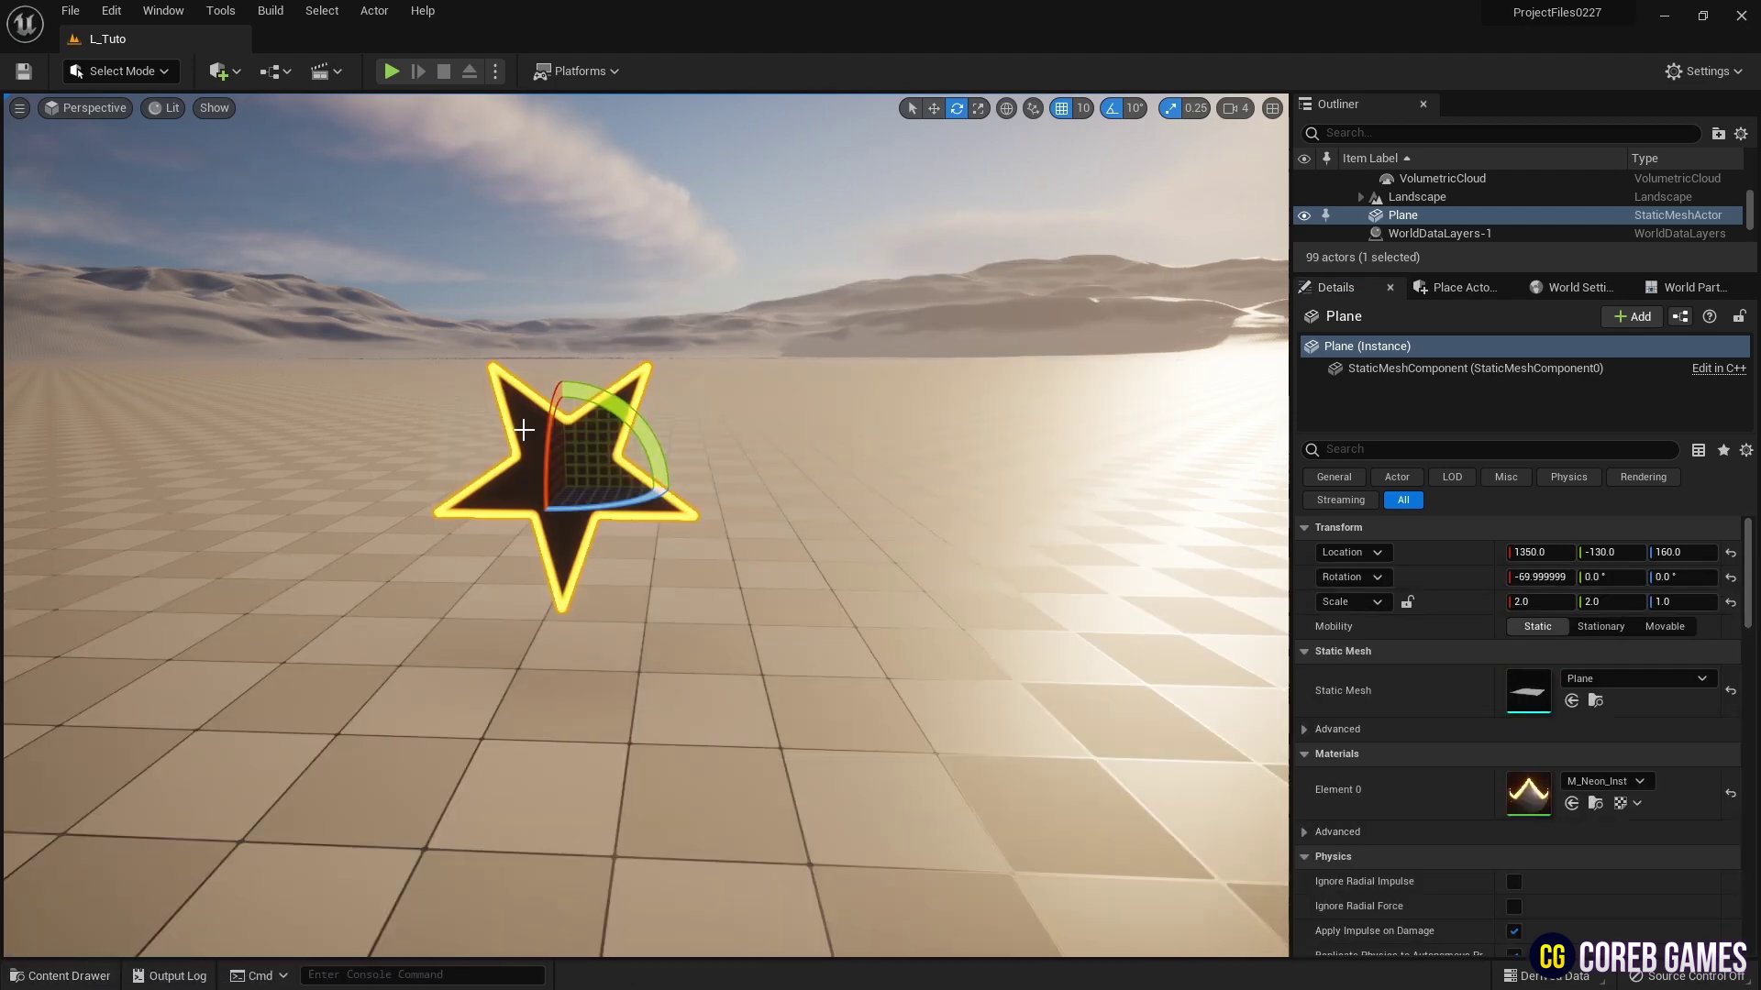
{"action": "scroll", "coordinate": [616, 463], "scroll_direction": "up", "scroll_amount": 4}
{"action": "left_click_drag", "start_coordinate": [616, 464], "coordinate": [688, 418]}
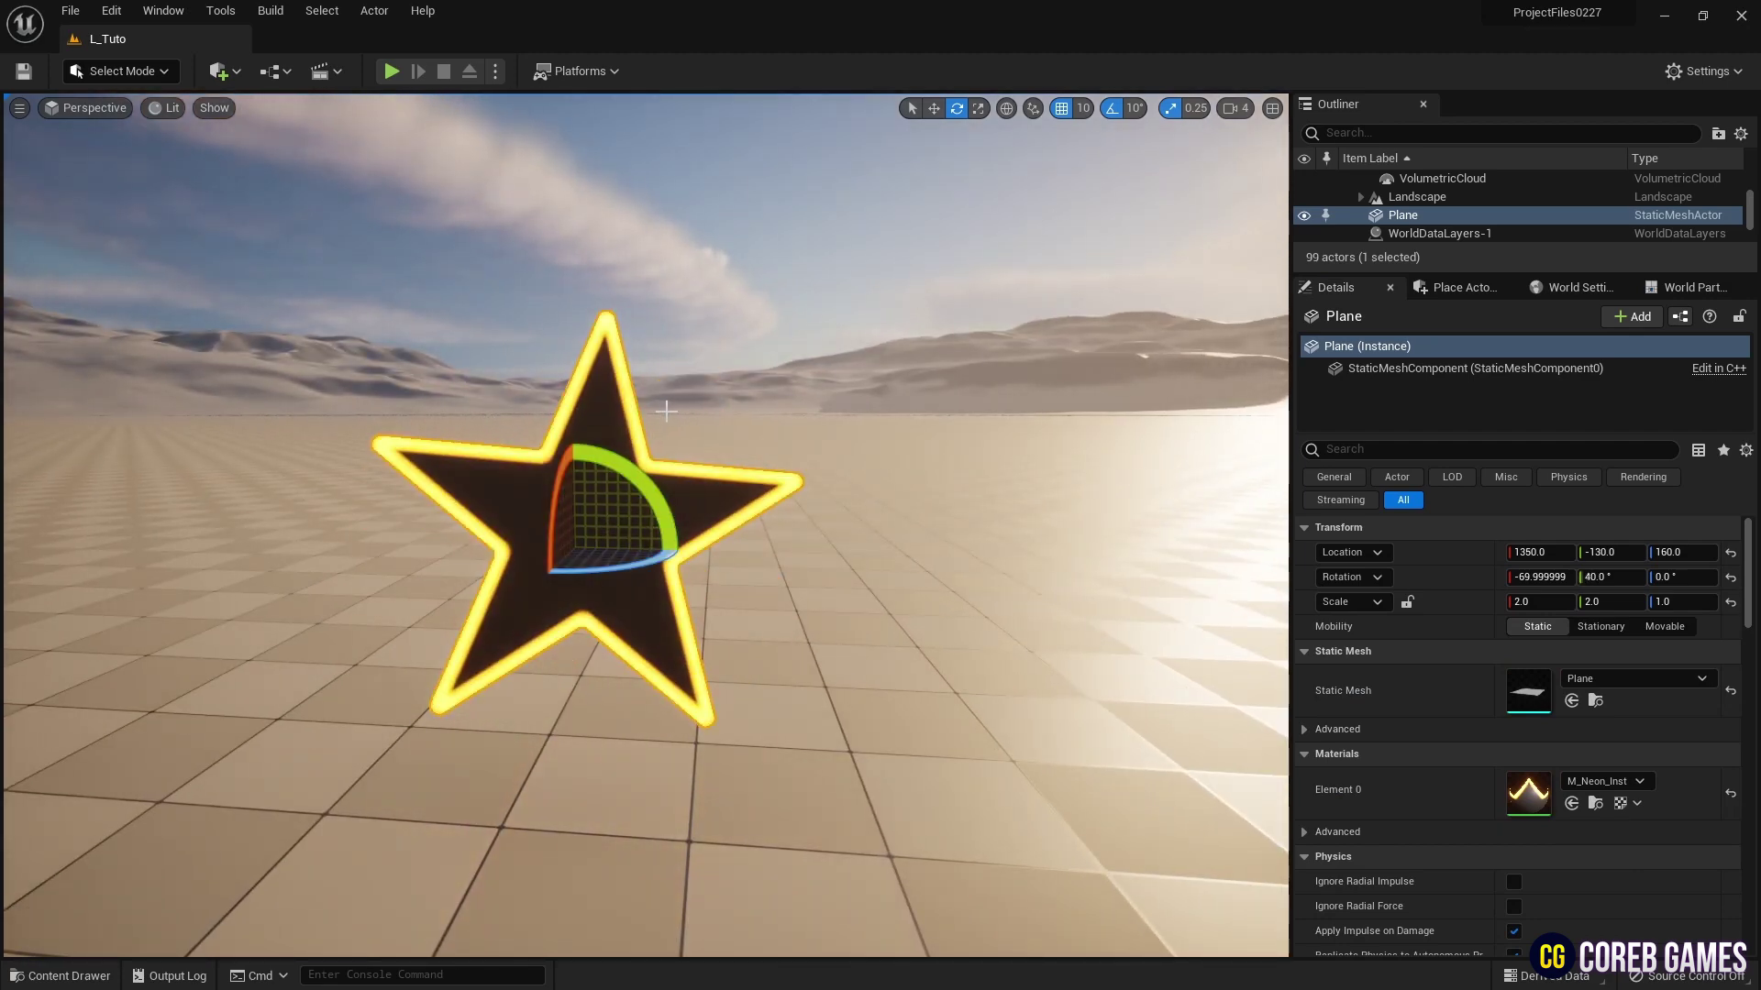
Open the M_Neon_Inst material instance for editing
{"action": "key", "text": "ctrl+space"}
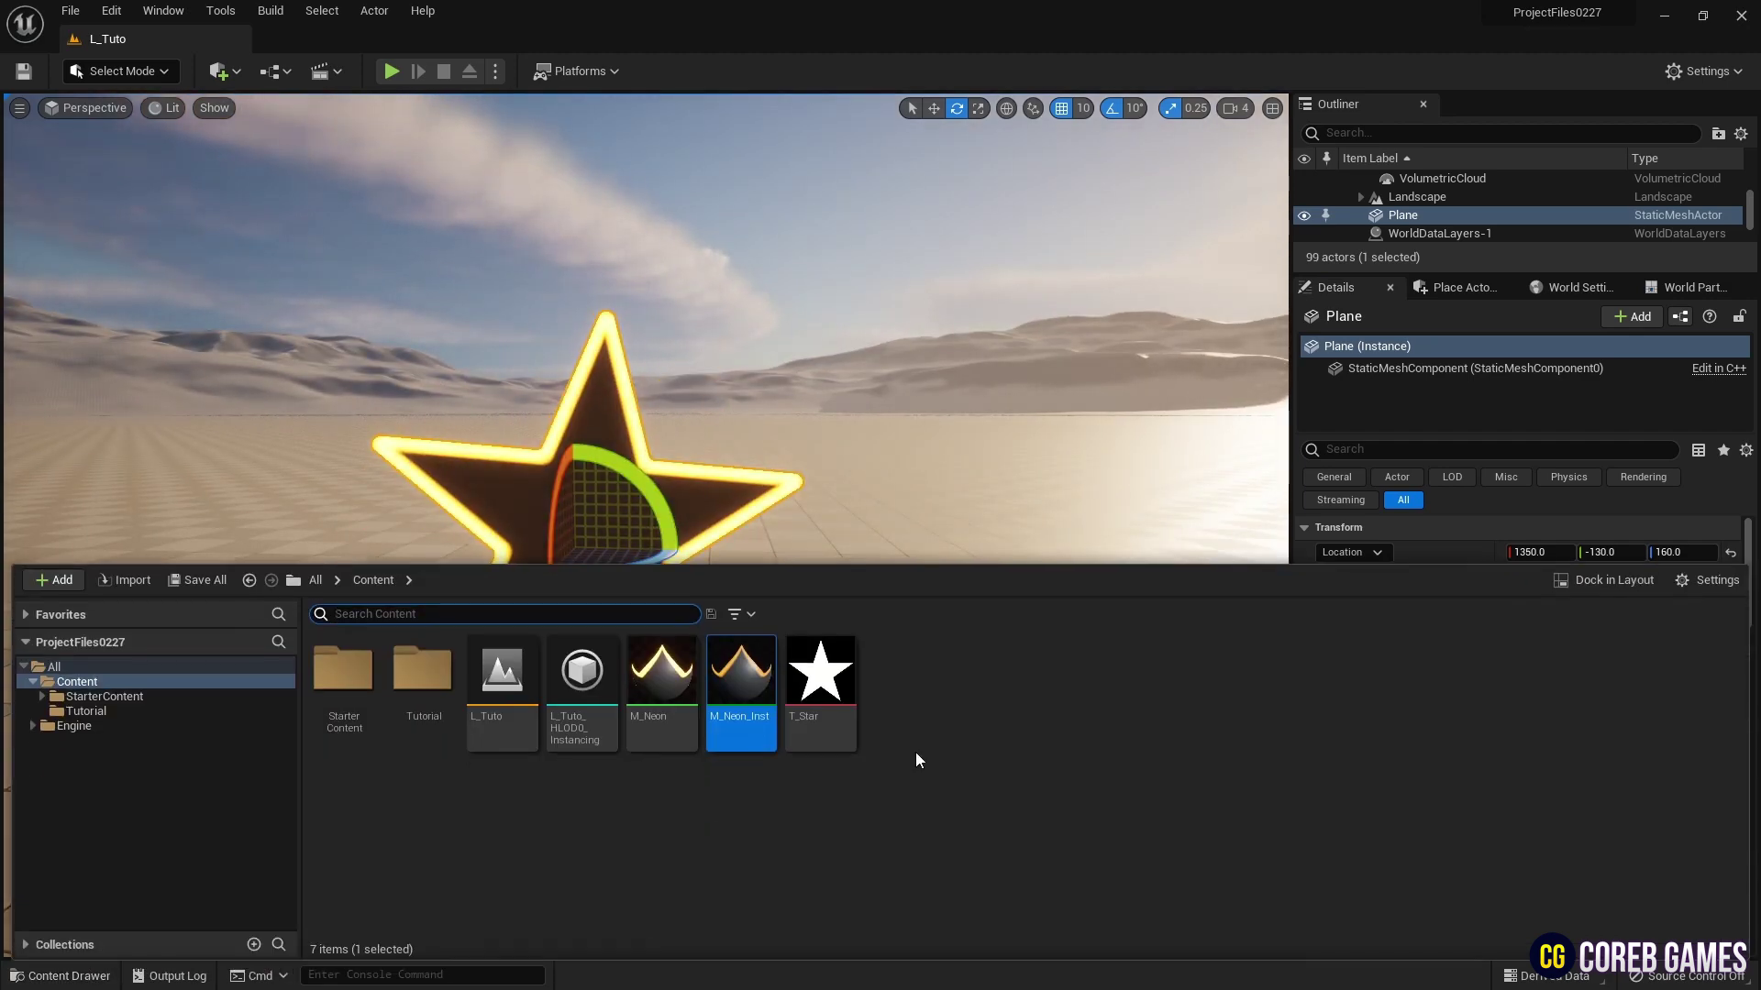
{"action": "double_click", "coordinate": [745, 684]}
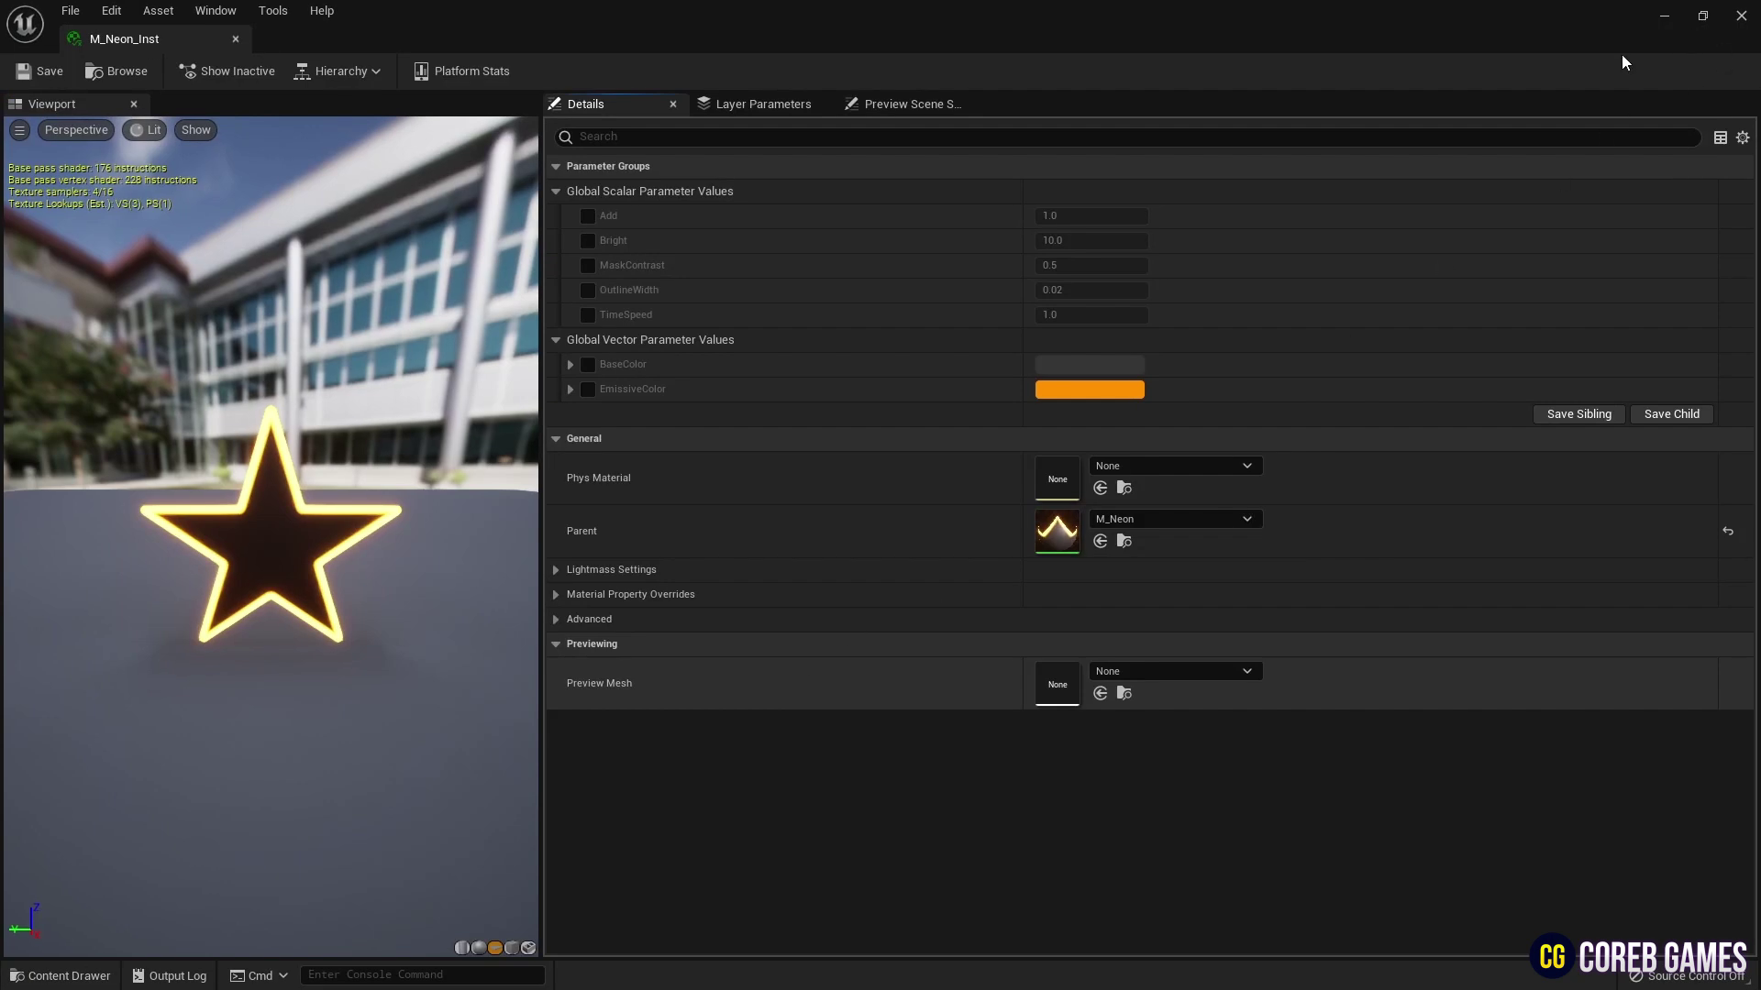